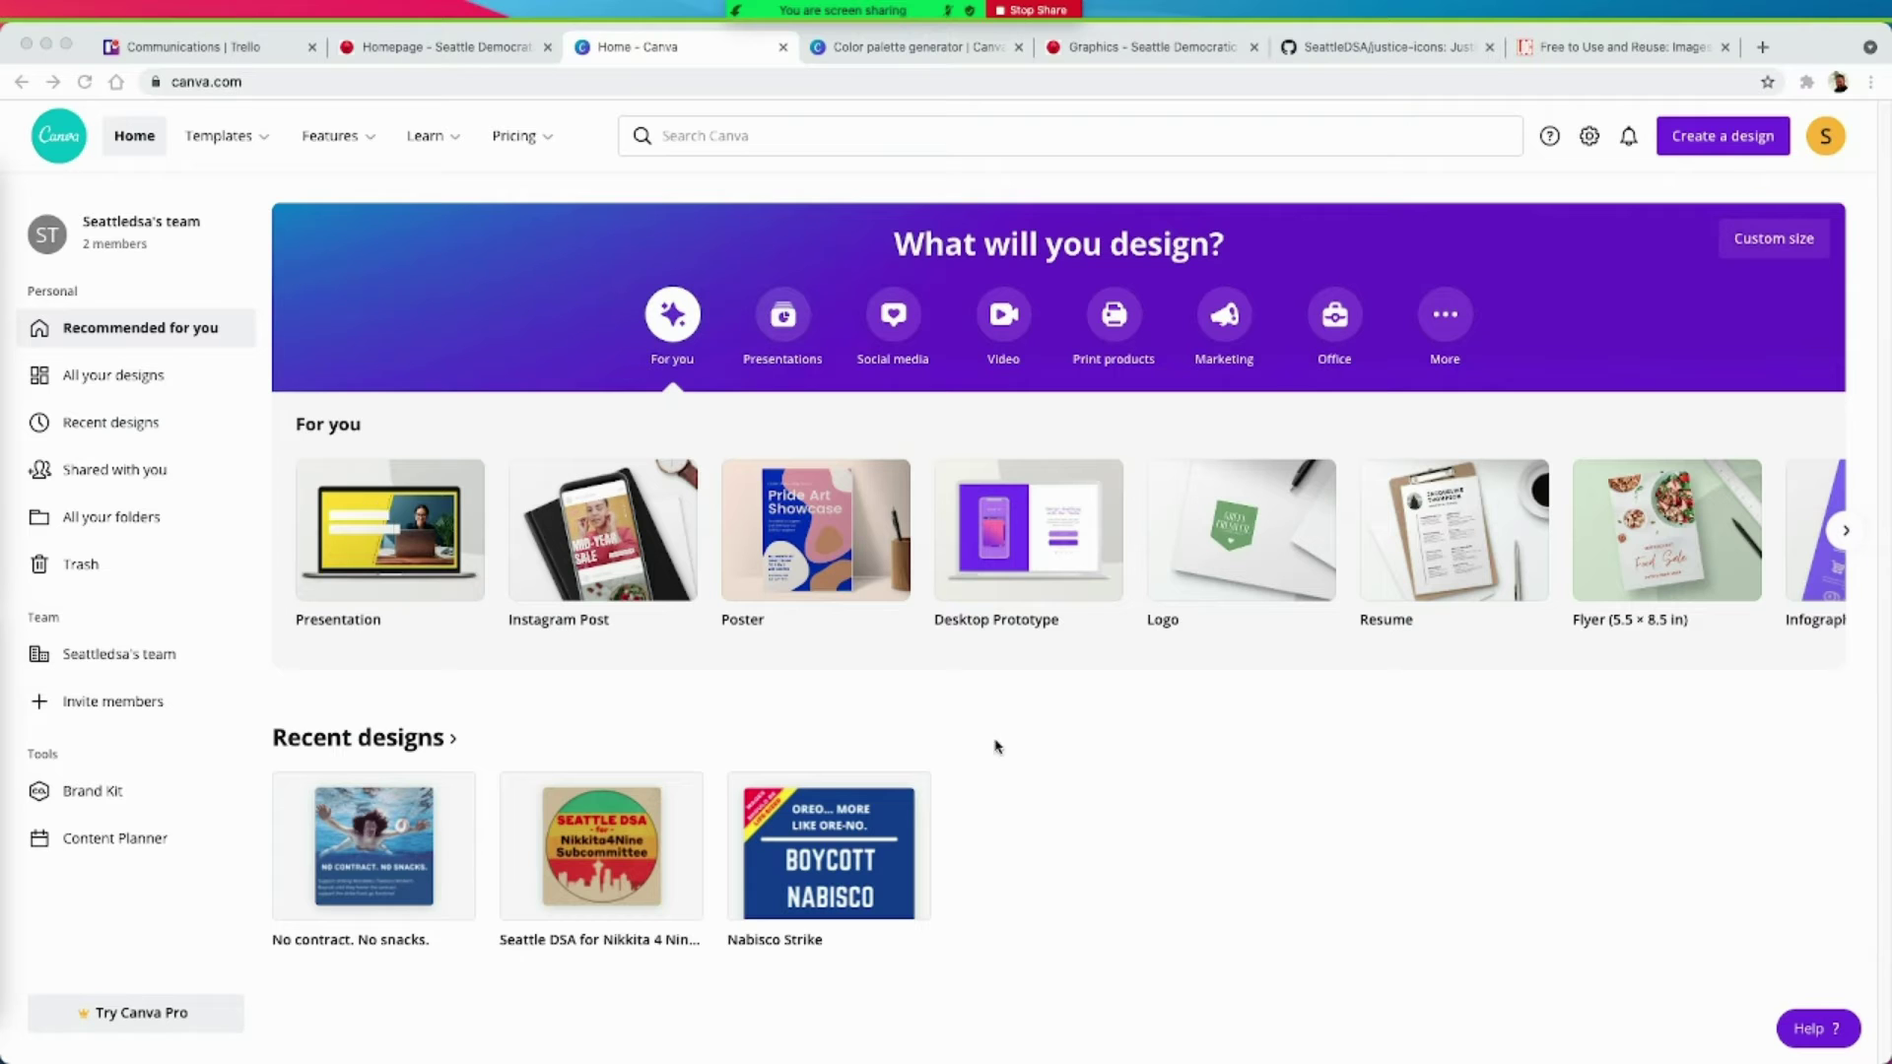
Step: Open the Seattle DSA subcommittee templates design from the recent designs and review its cover, phone bank and canvass pages
click(835, 718)
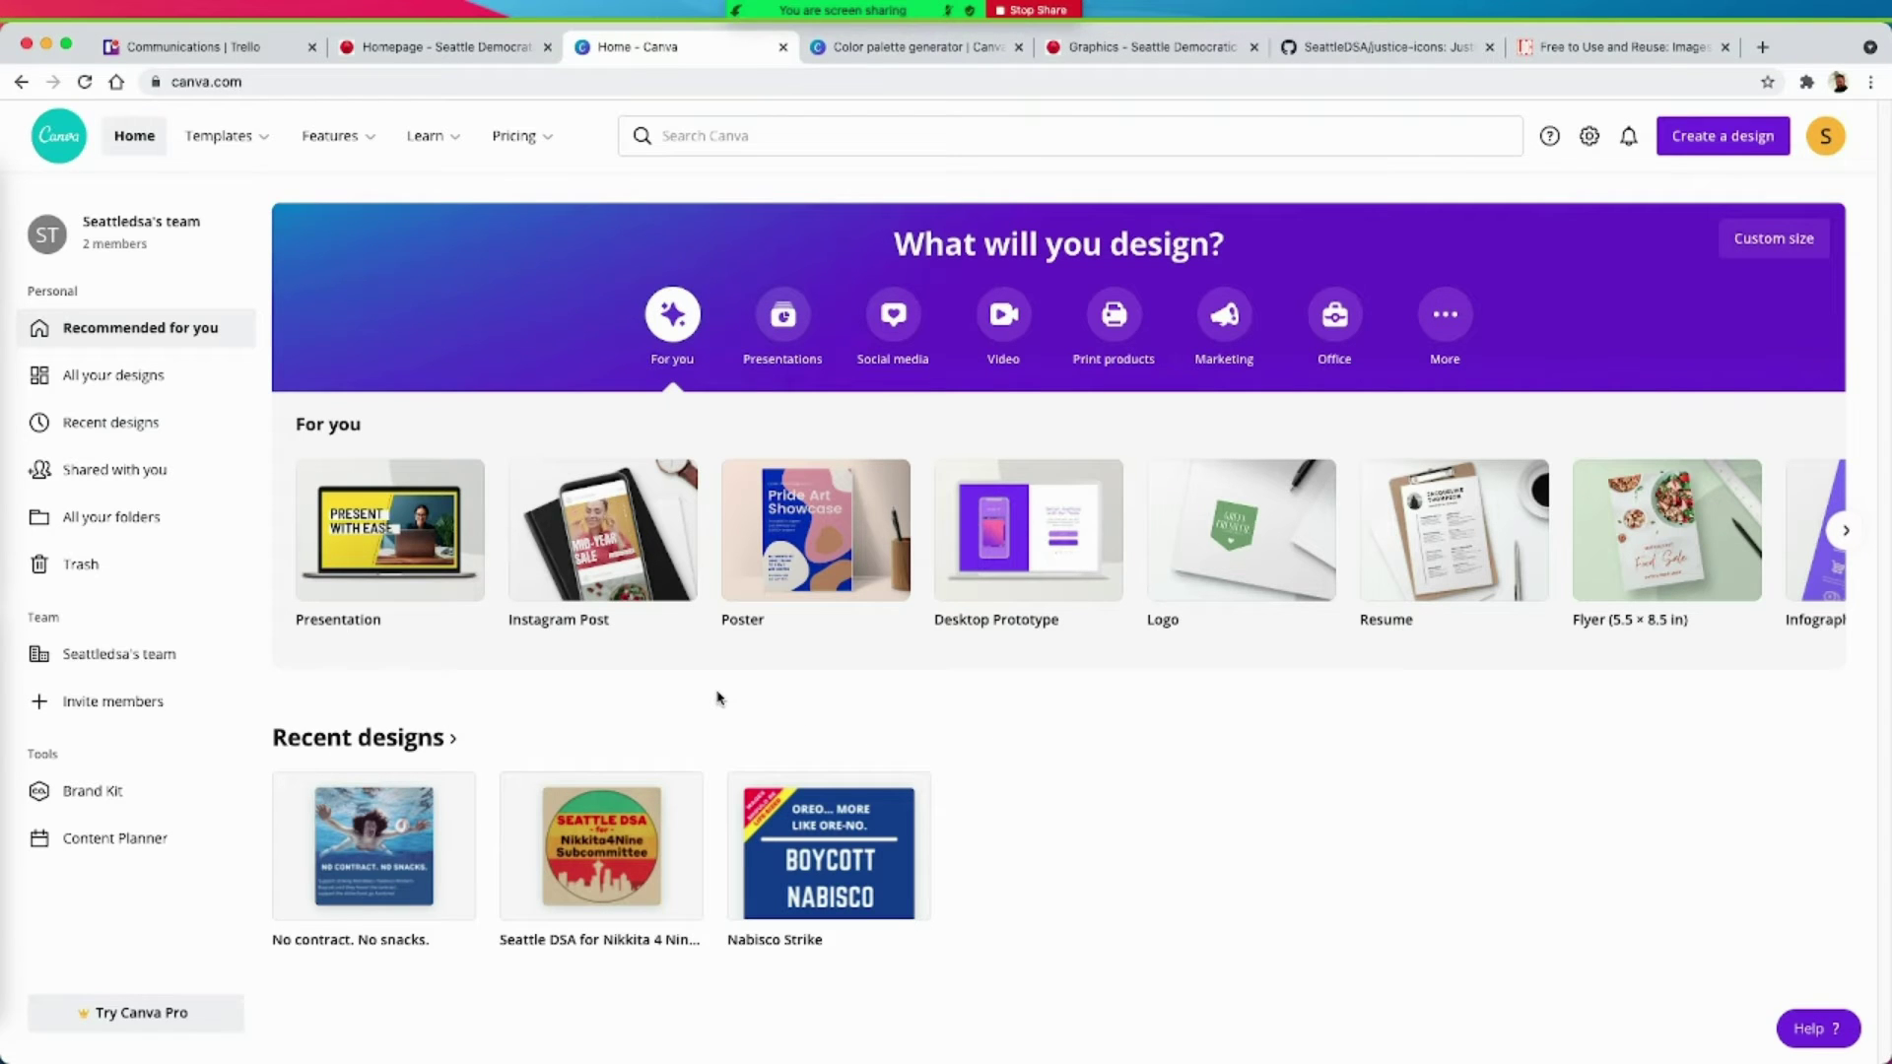
click(593, 886)
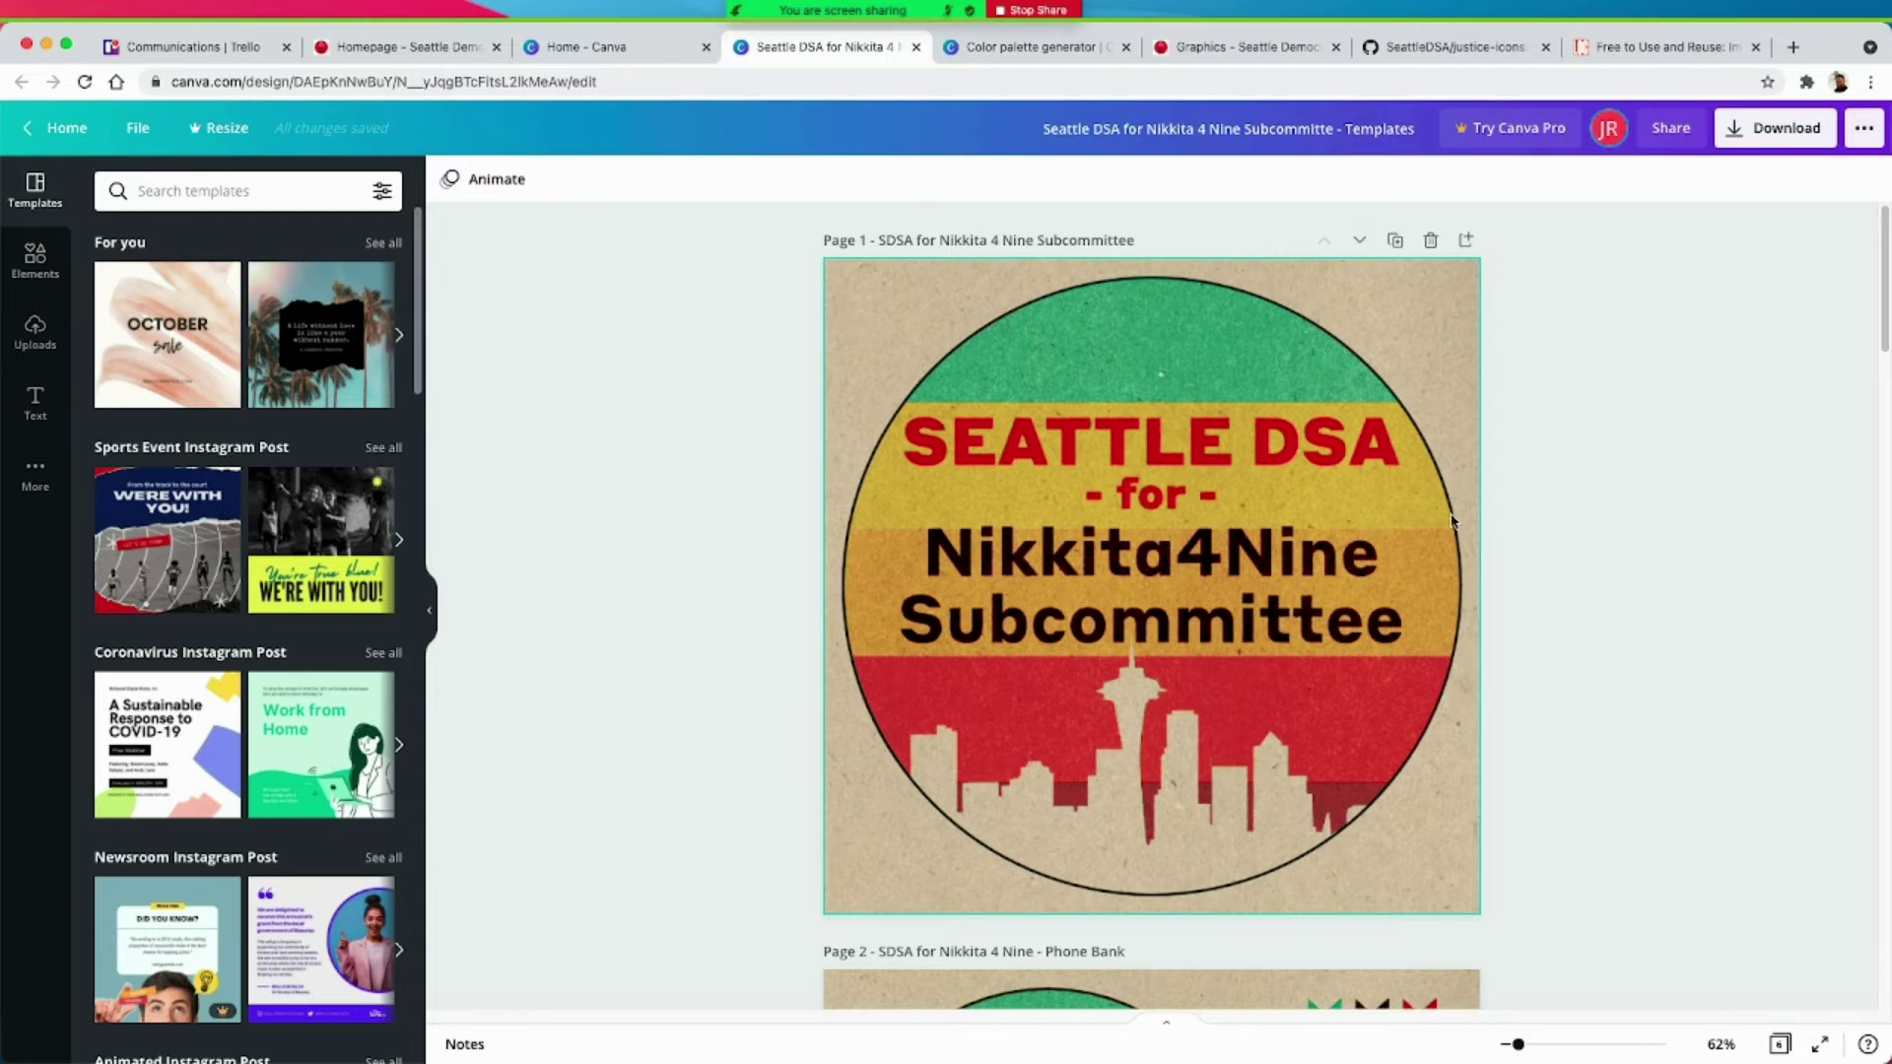
scroll(1543, 511, down, 4)
scroll(1311, 463, down, 15)
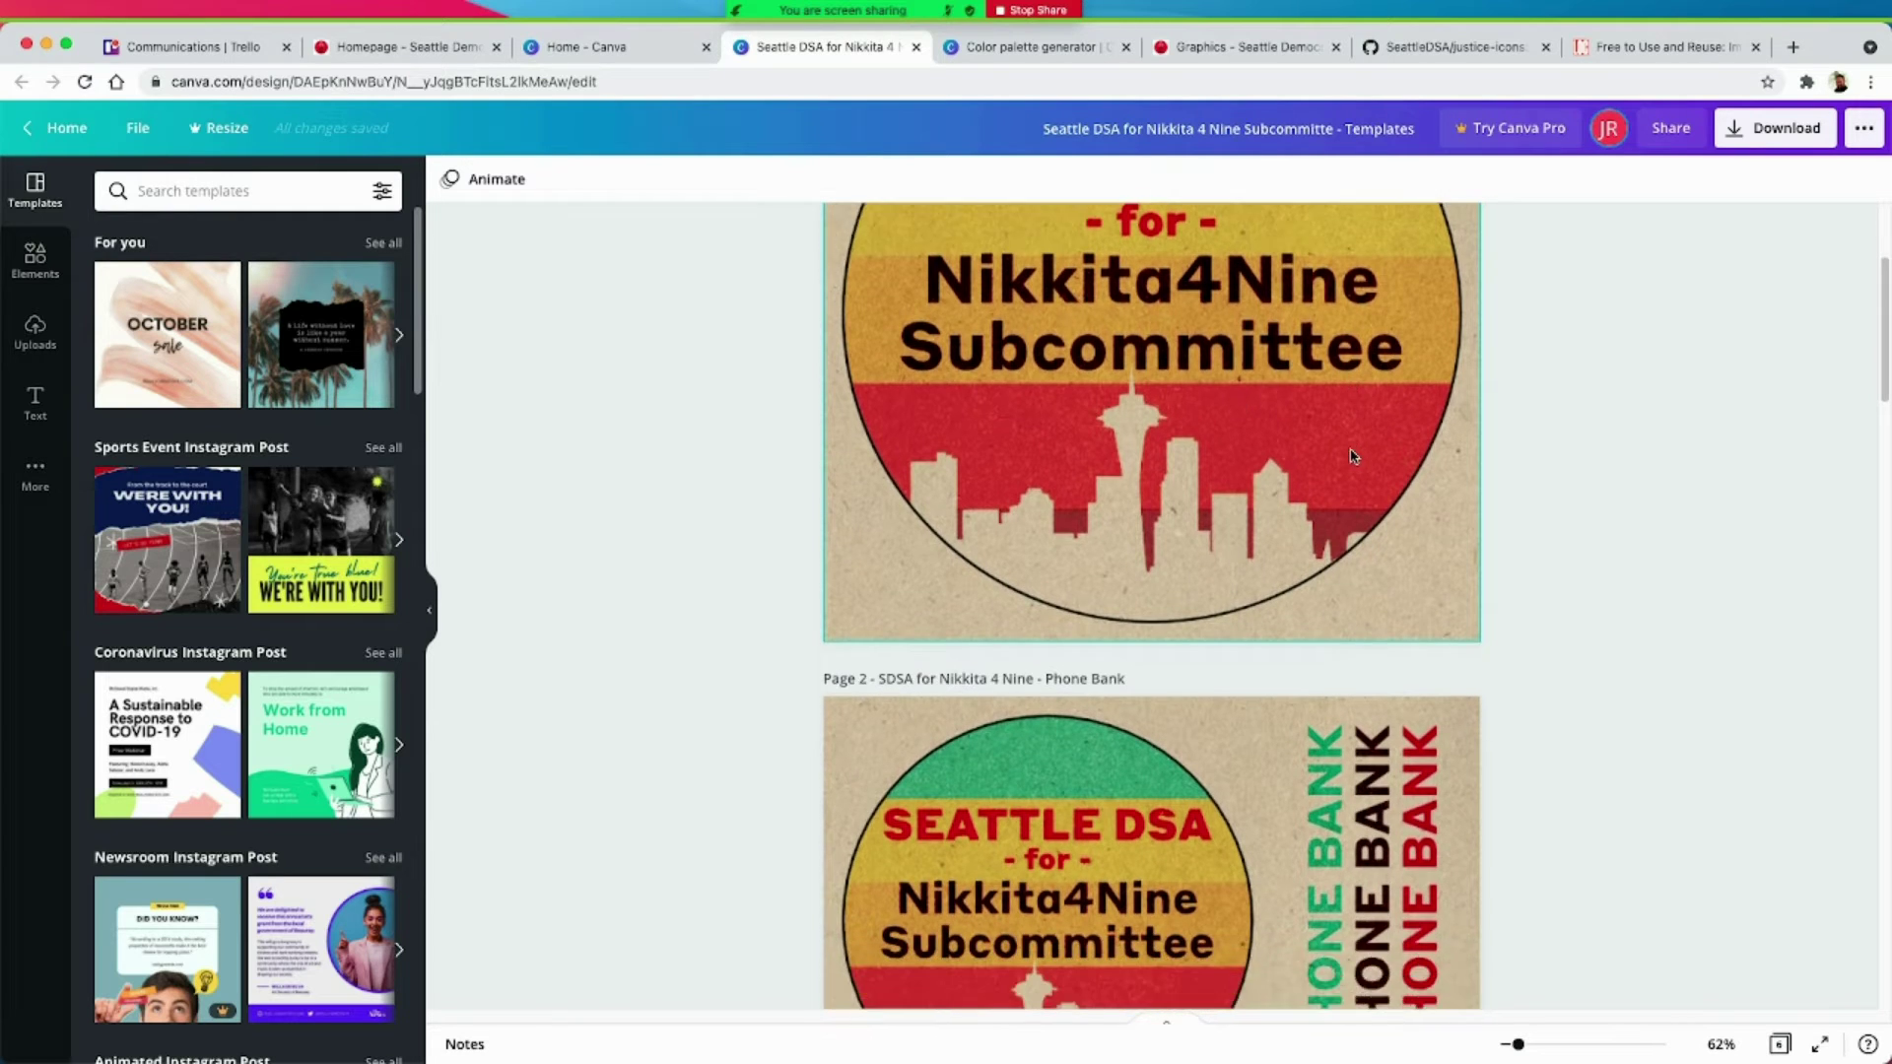
scroll(1240, 474, up, 5)
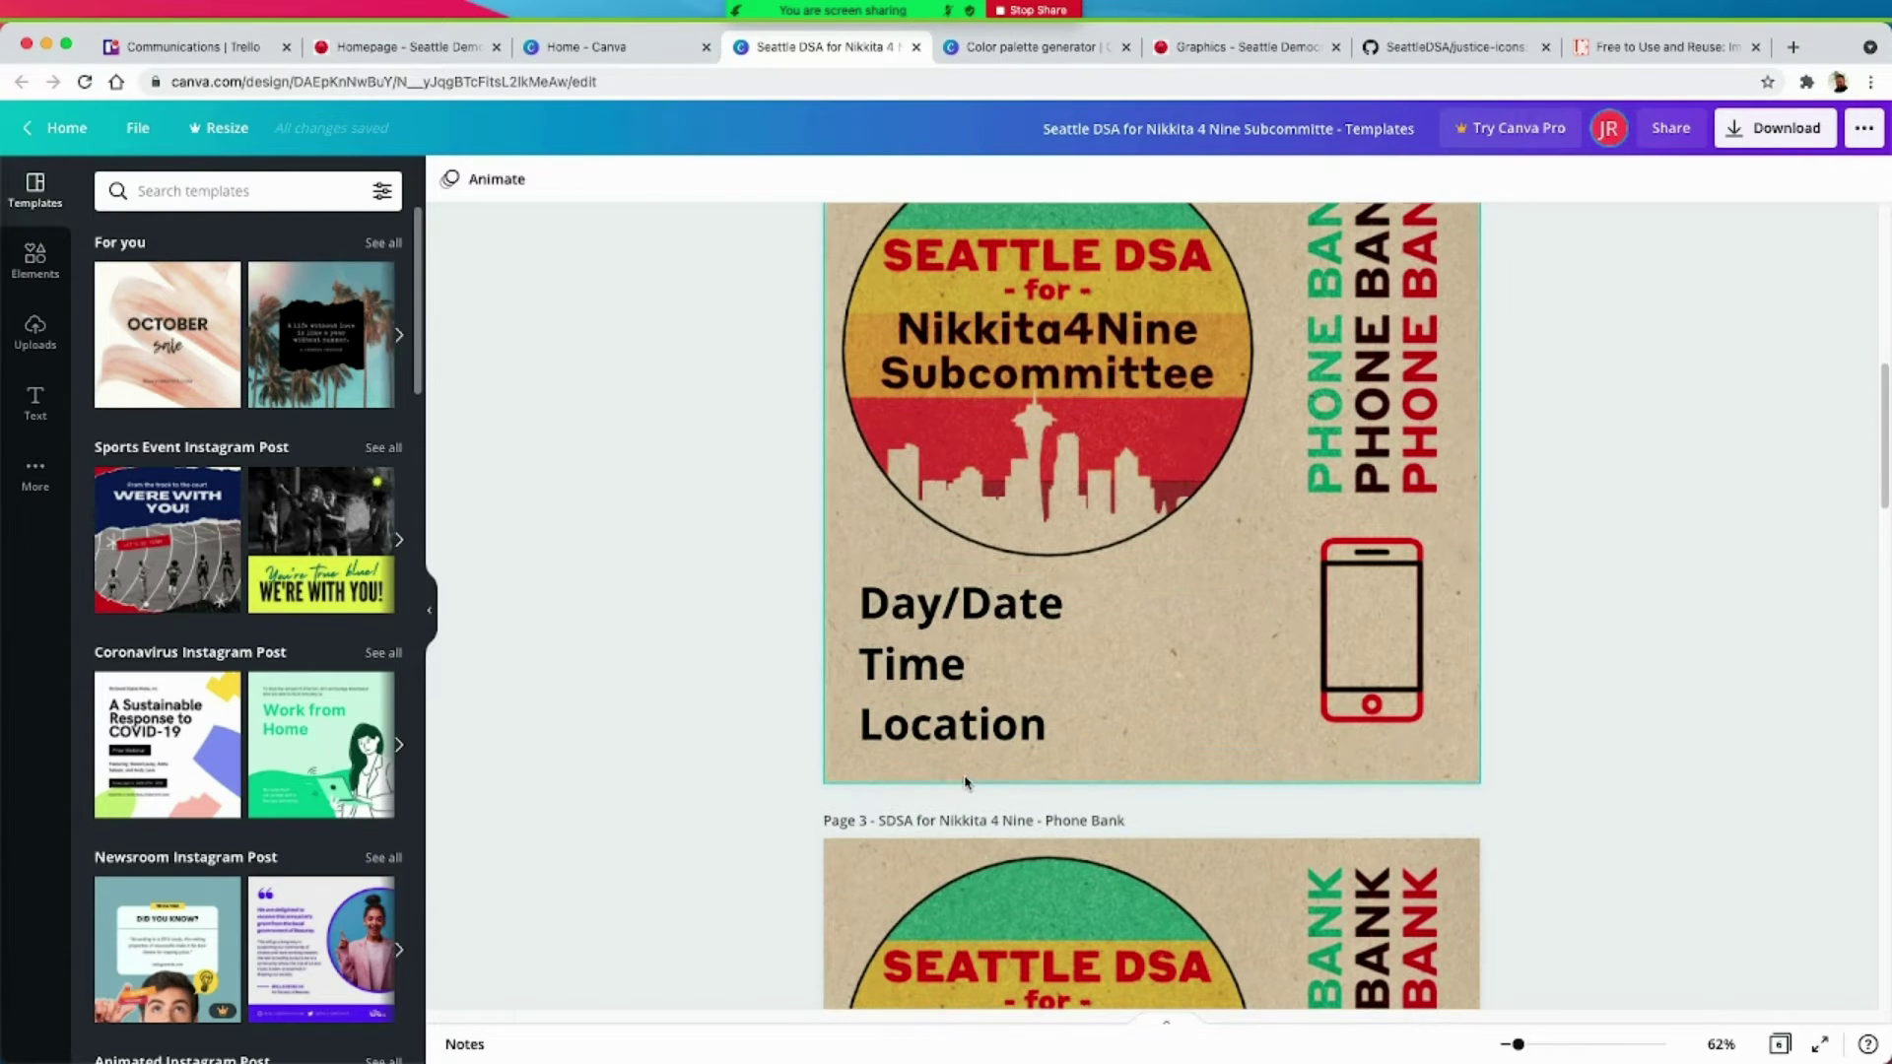
click(926, 674)
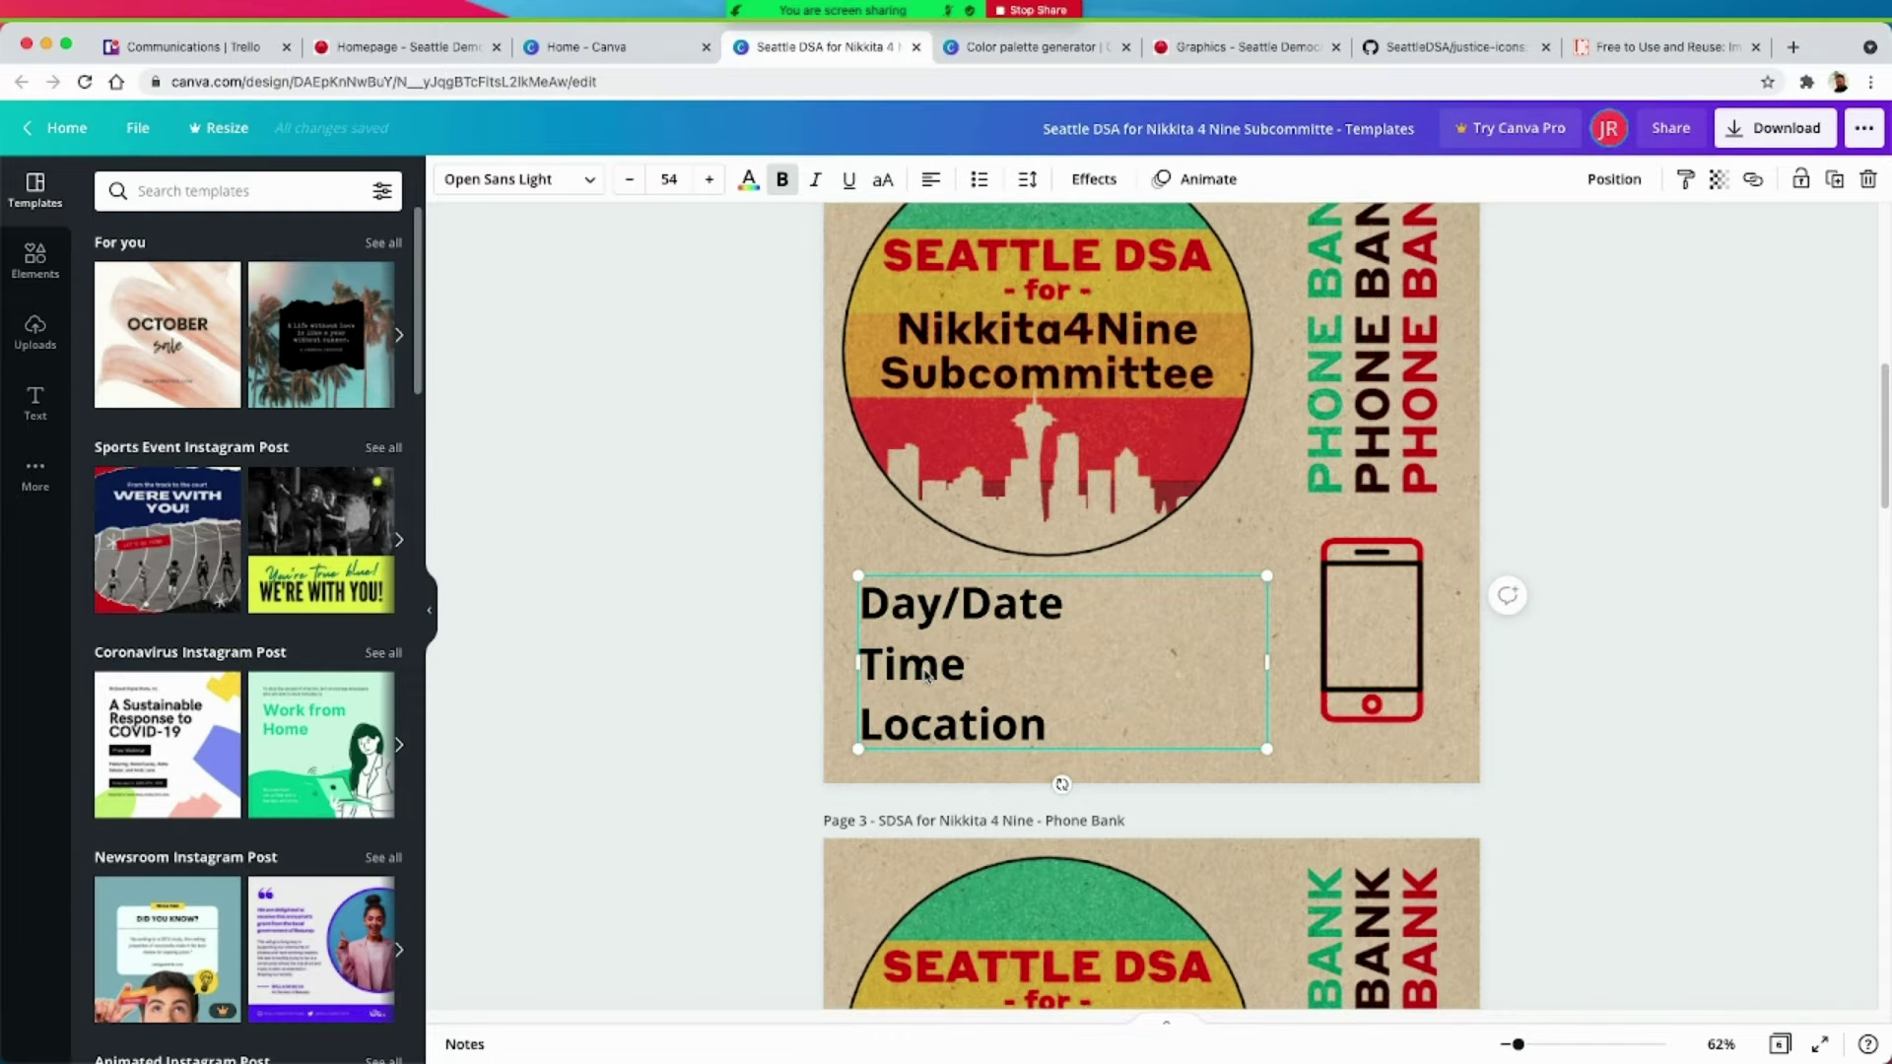
scroll(1322, 467, up, 2)
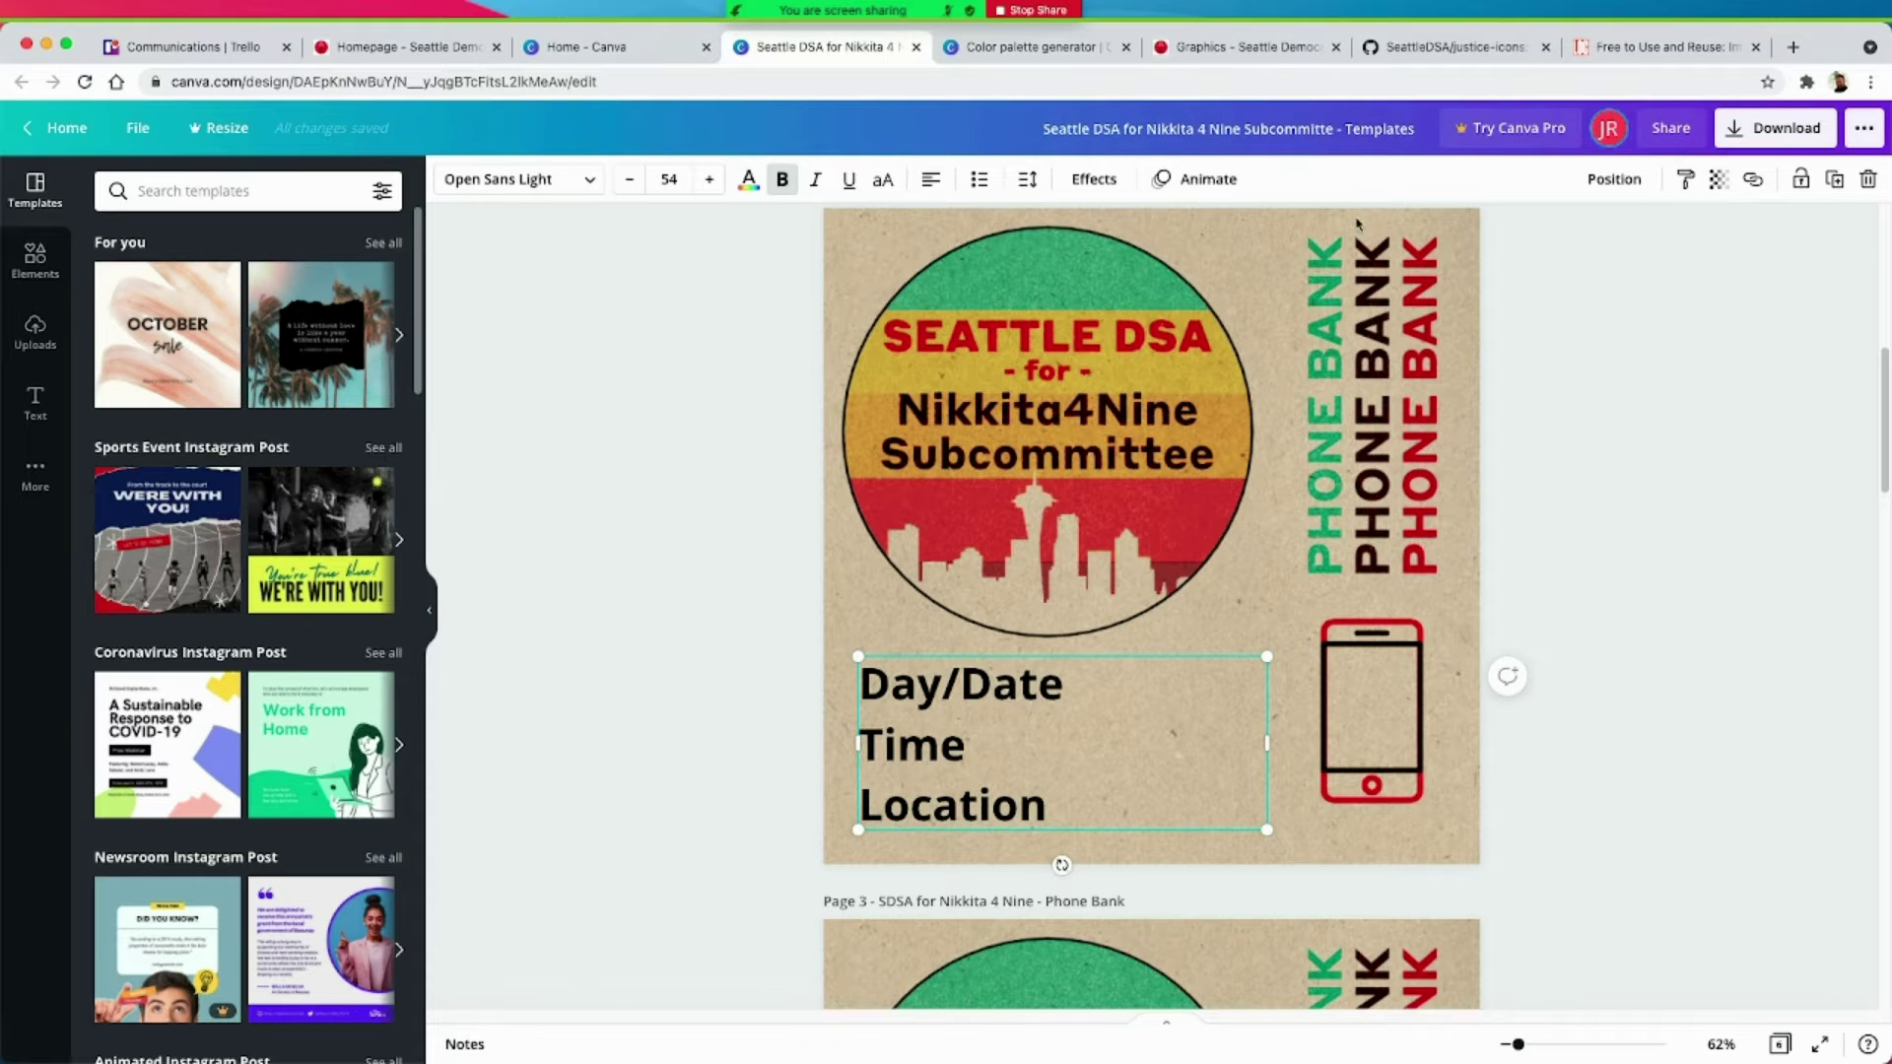
scroll(1090, 660, down, 10)
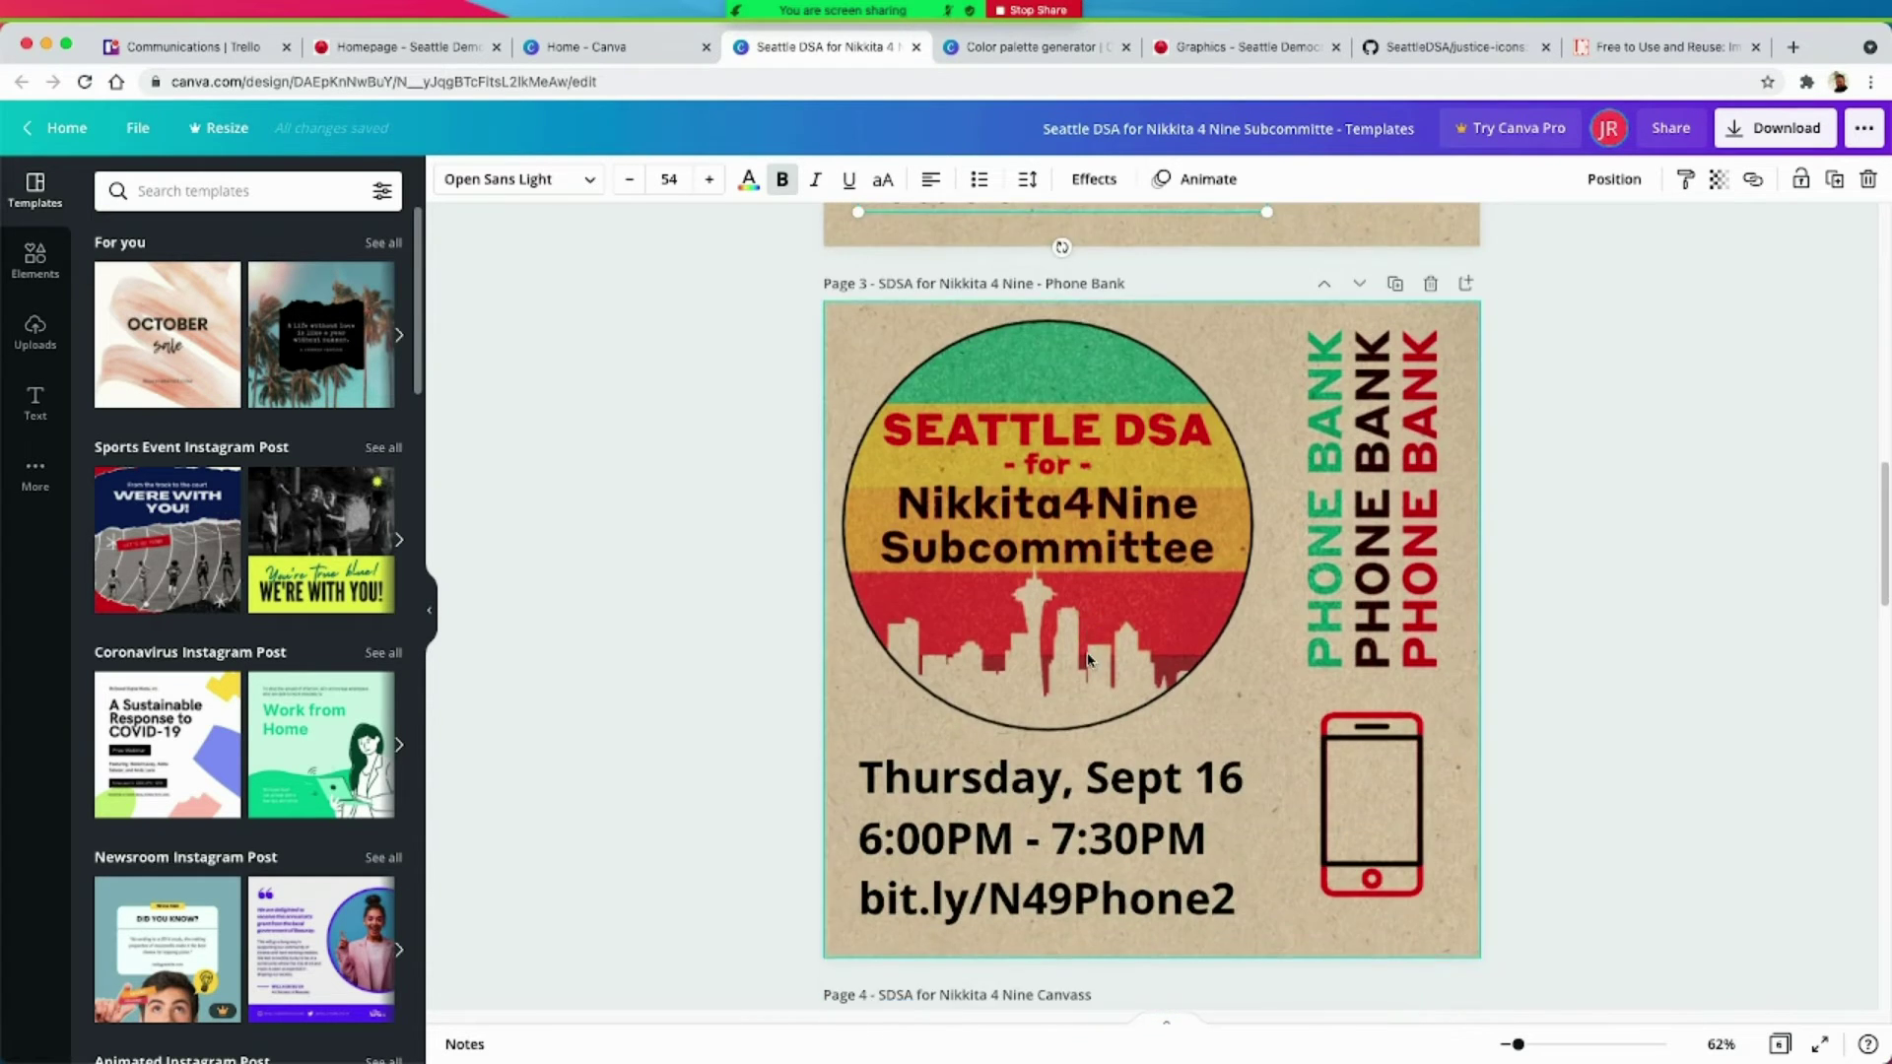
scroll(1091, 660, down, 10)
scroll(1030, 399, up, 4)
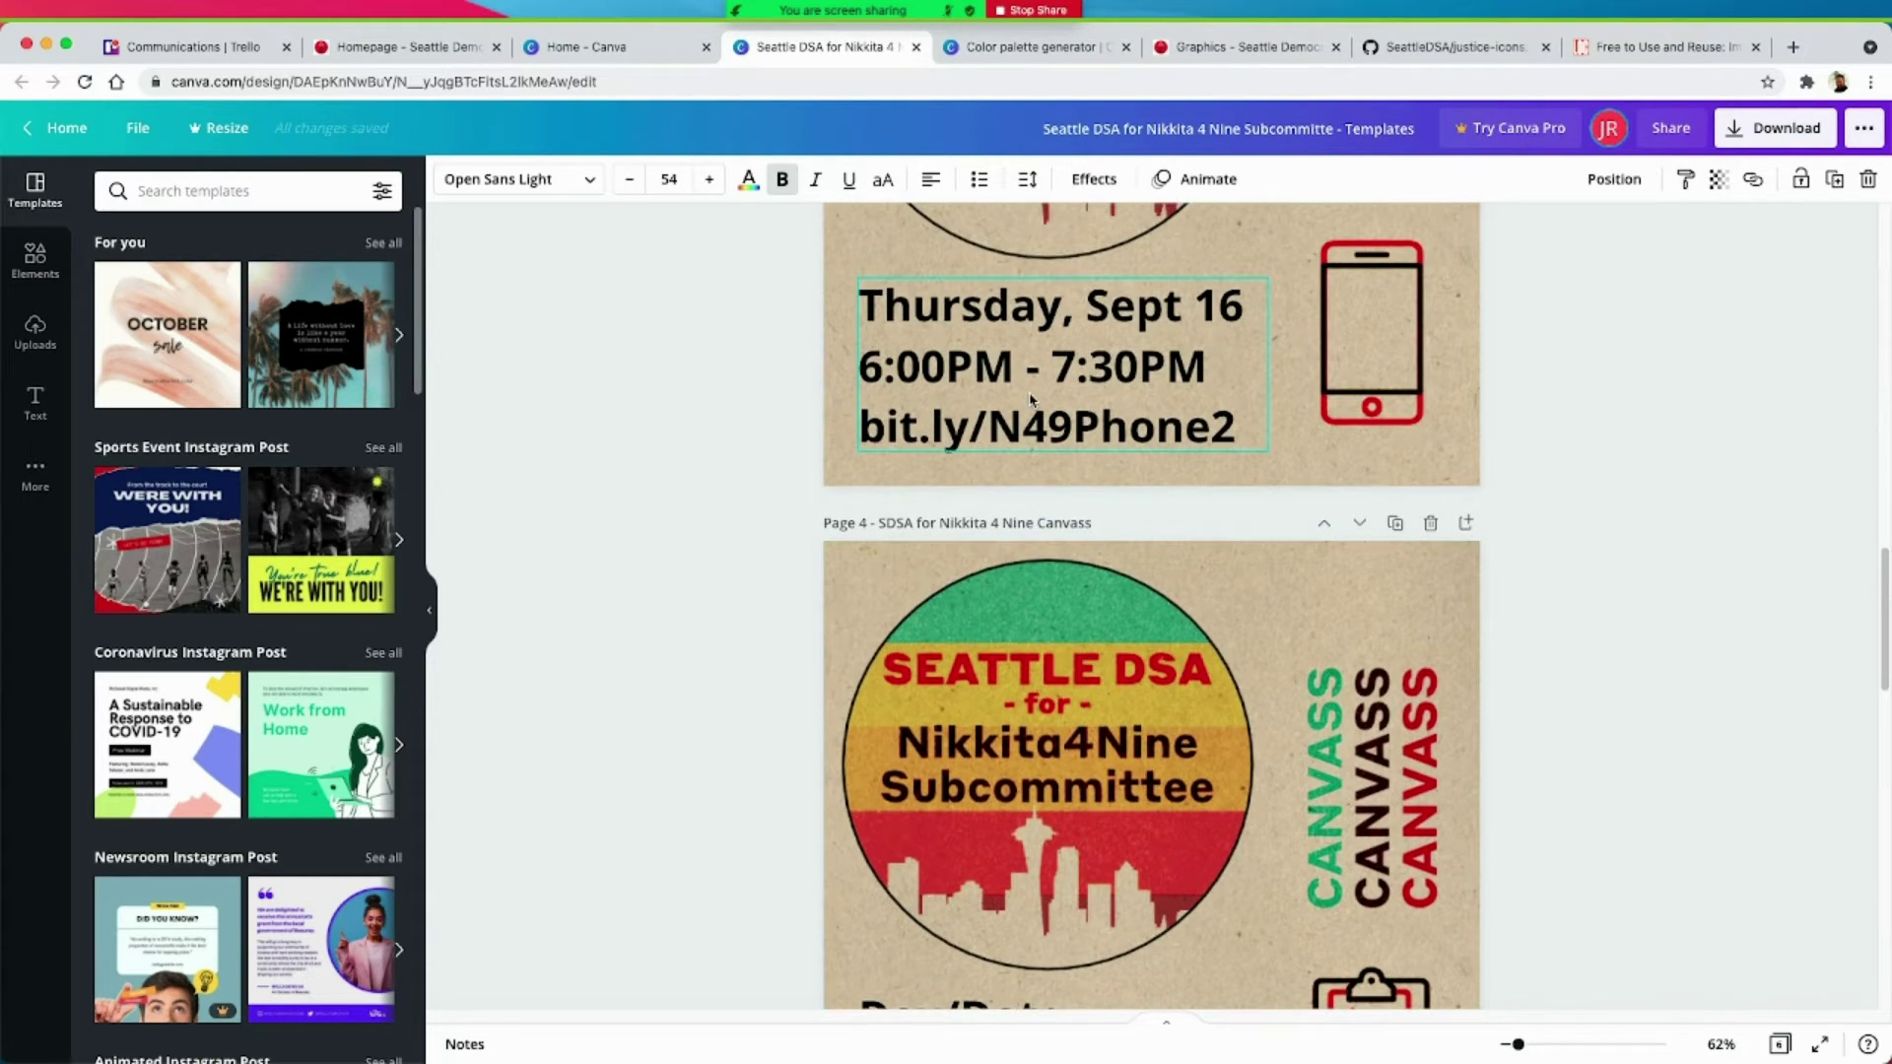
scroll(1044, 503, down, 10)
scroll(1064, 796, up, 9)
scroll(1065, 796, up, 9)
scroll(1064, 690, down, 1)
Step: Return to the home page, open the Nabisco Strike poster design and compare its Oreo, Wheat-Thin and Ritz pages
click(66, 128)
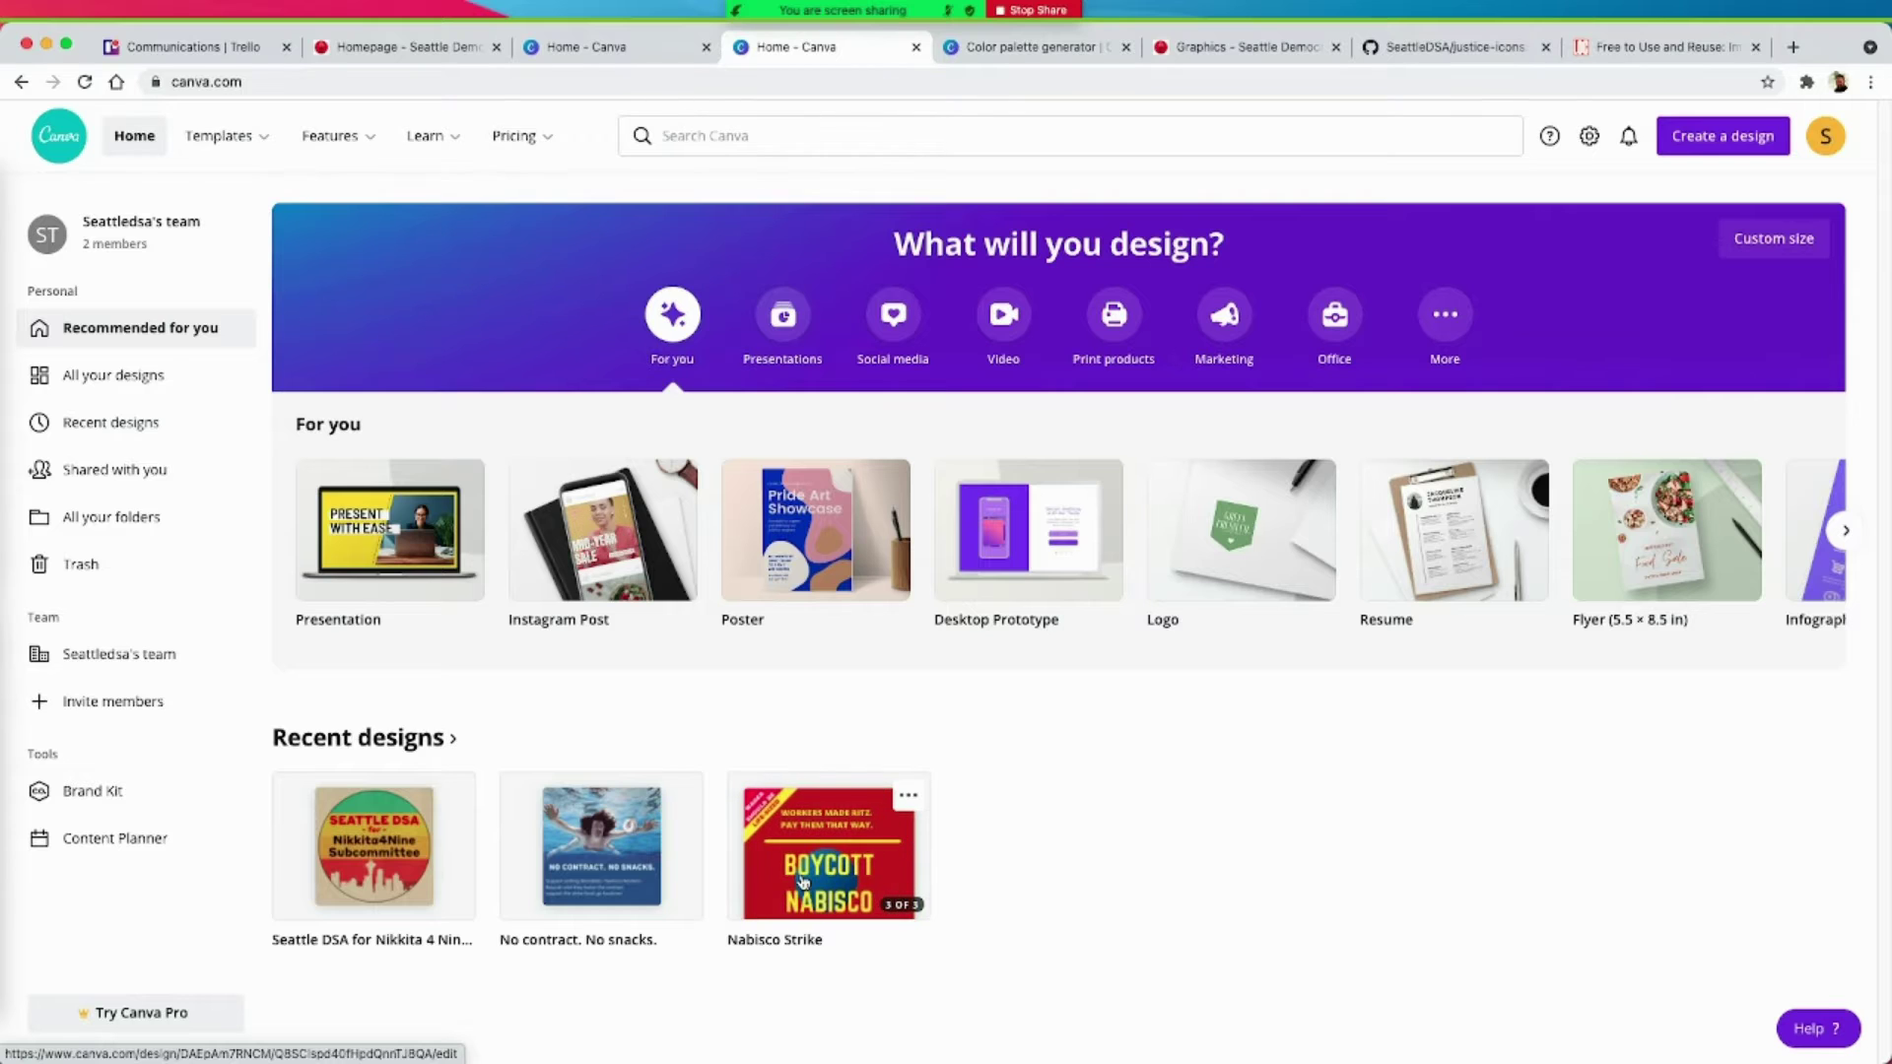
click(803, 880)
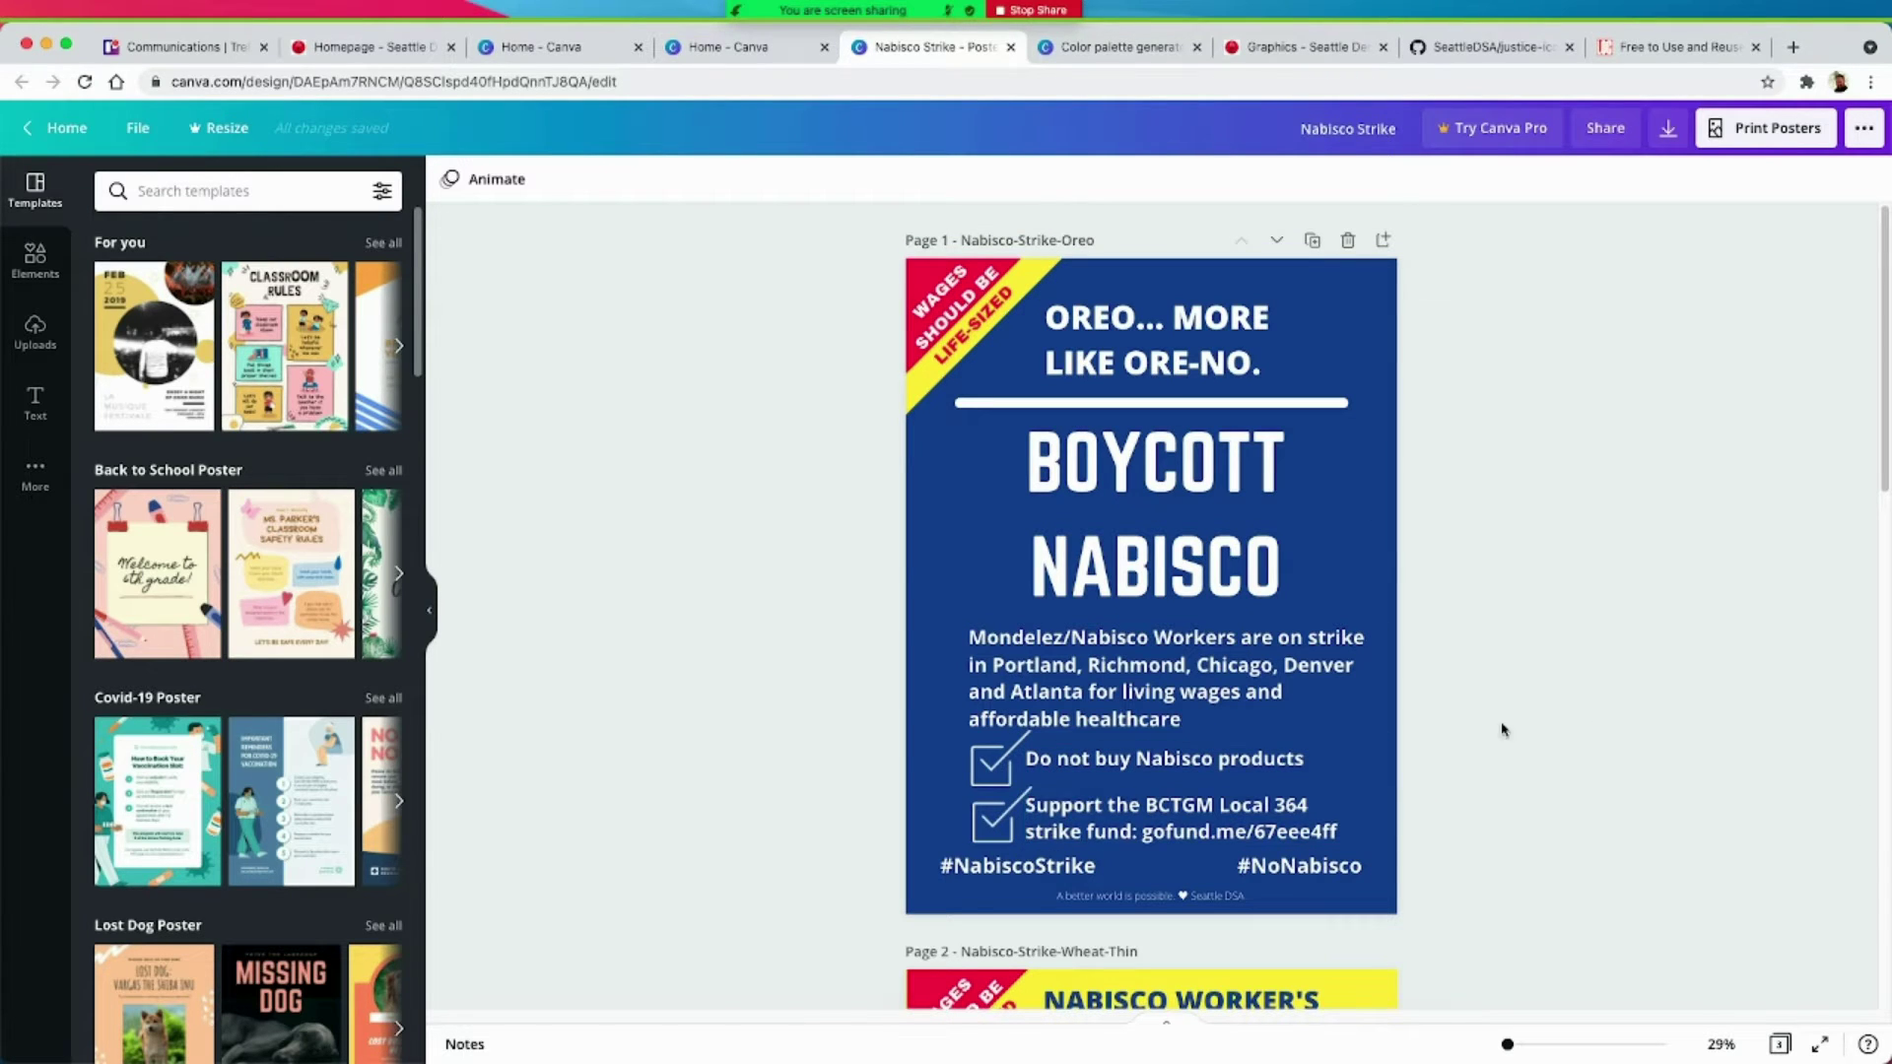
scroll(1429, 516, down, 7)
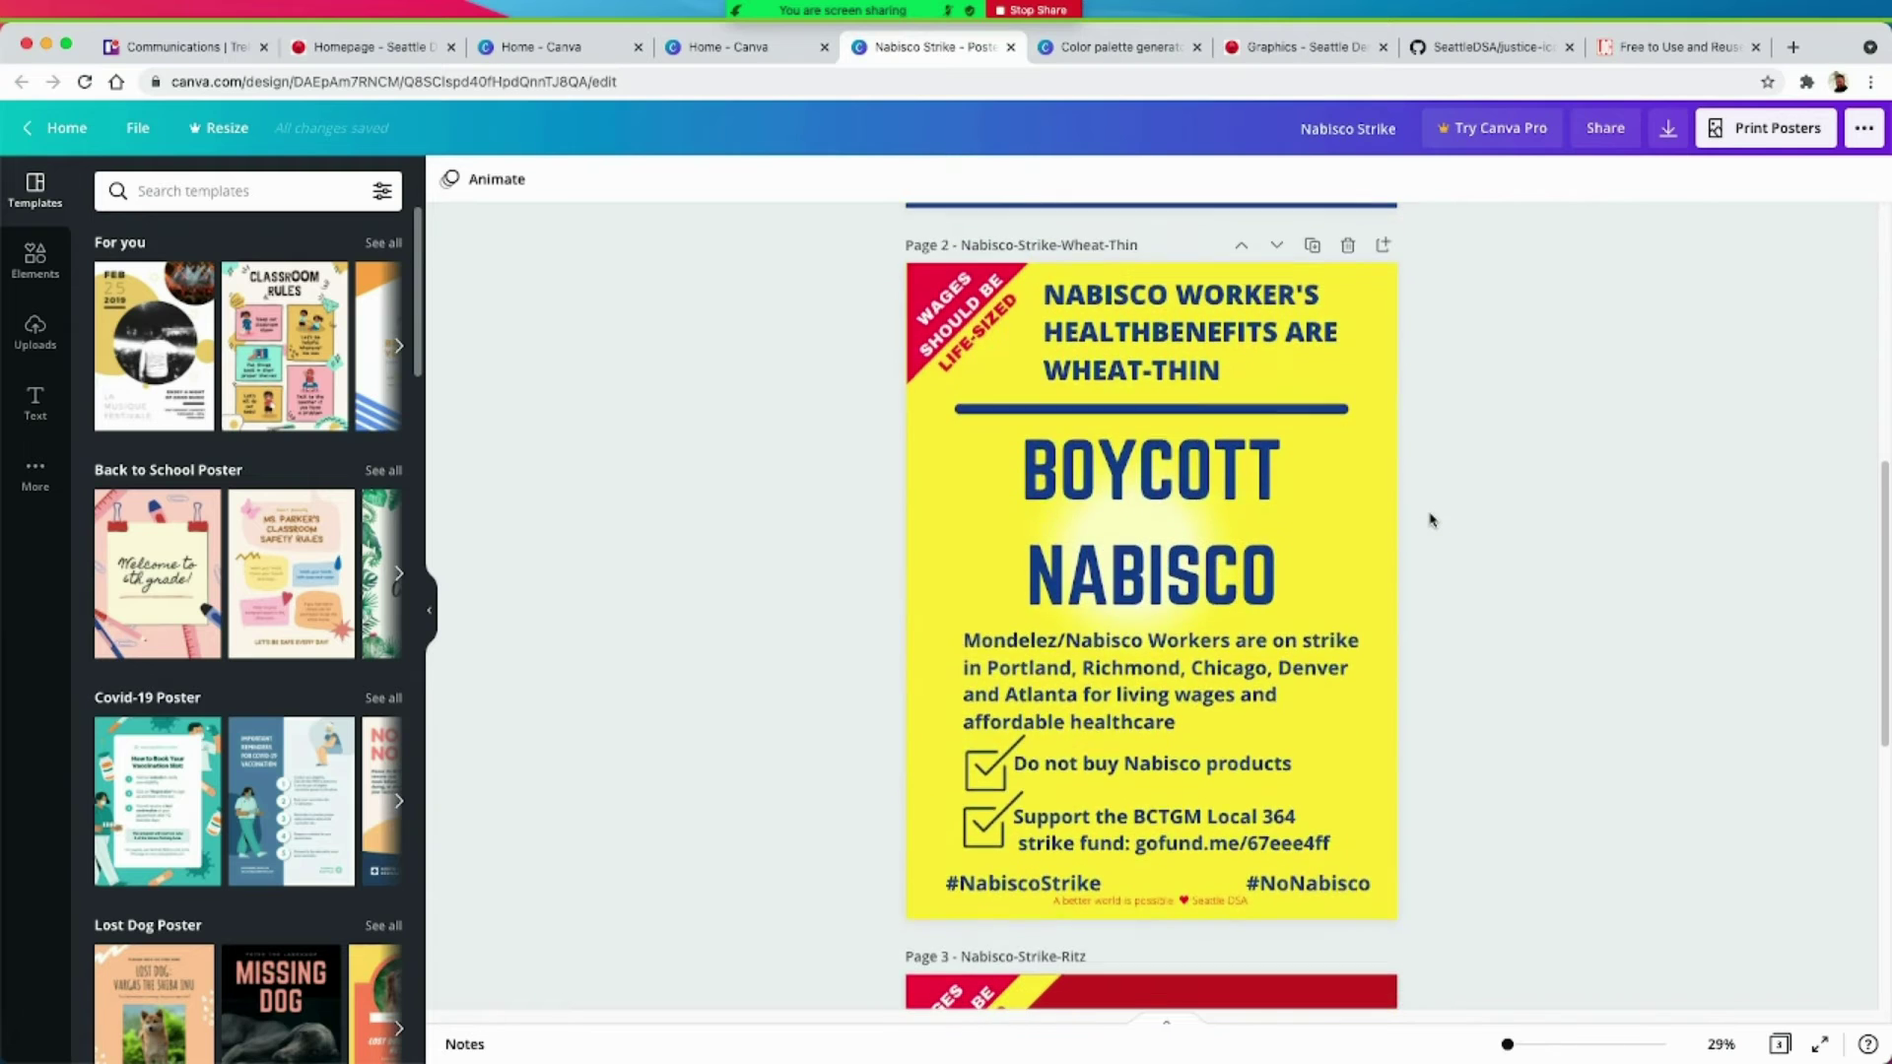
scroll(1432, 519, down, 7)
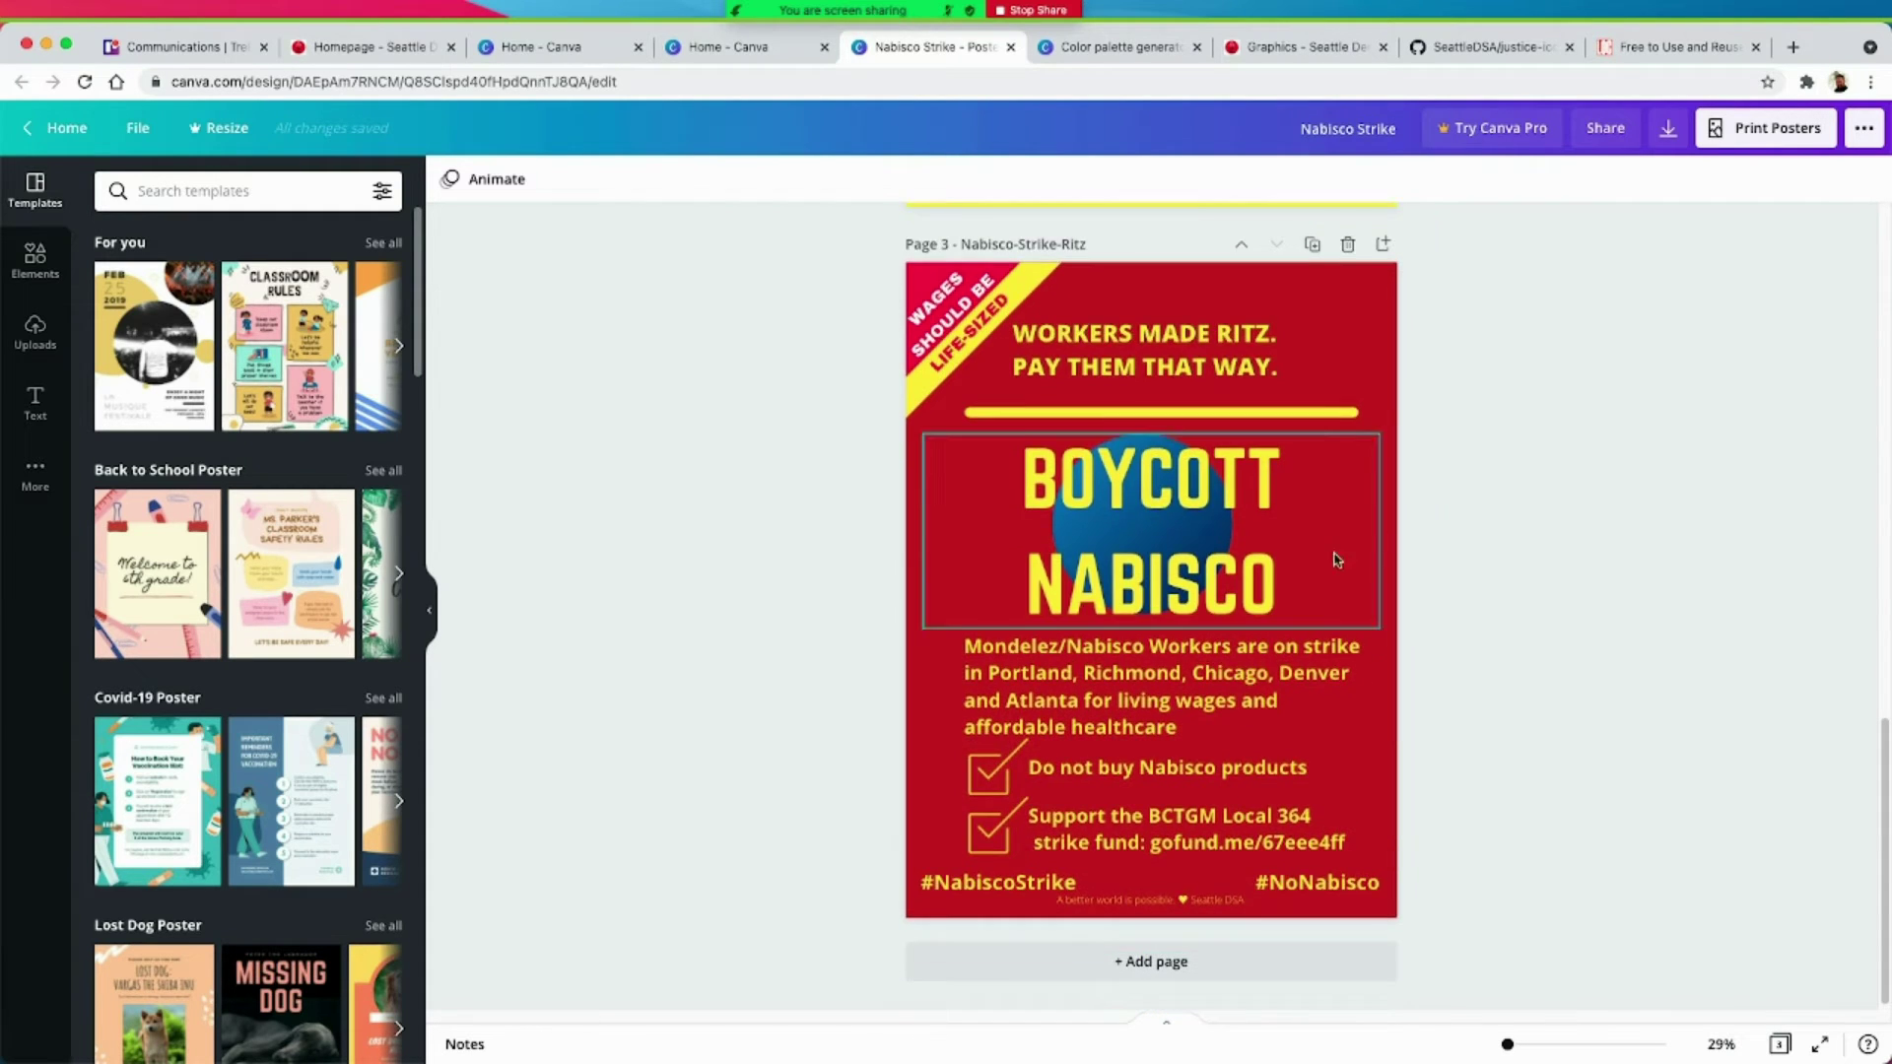
scroll(1337, 560, up, 7)
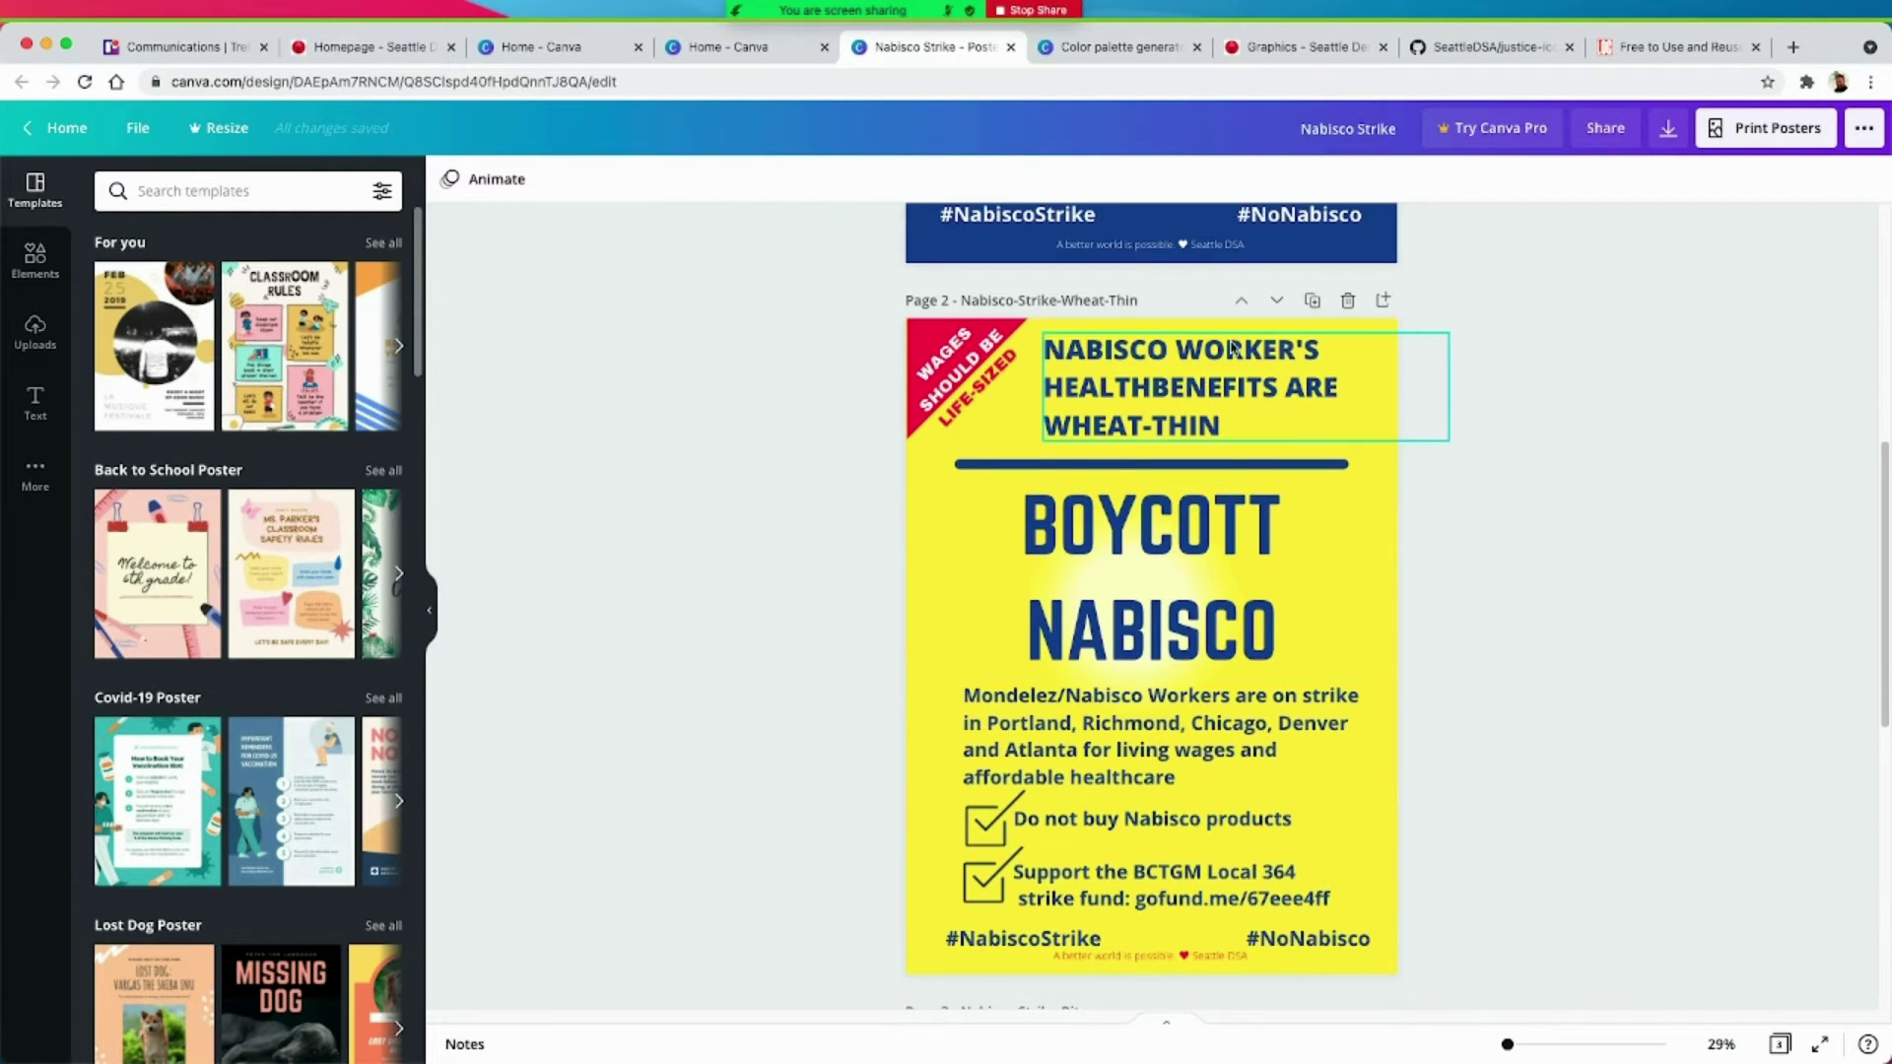
scroll(1232, 347, up, 6)
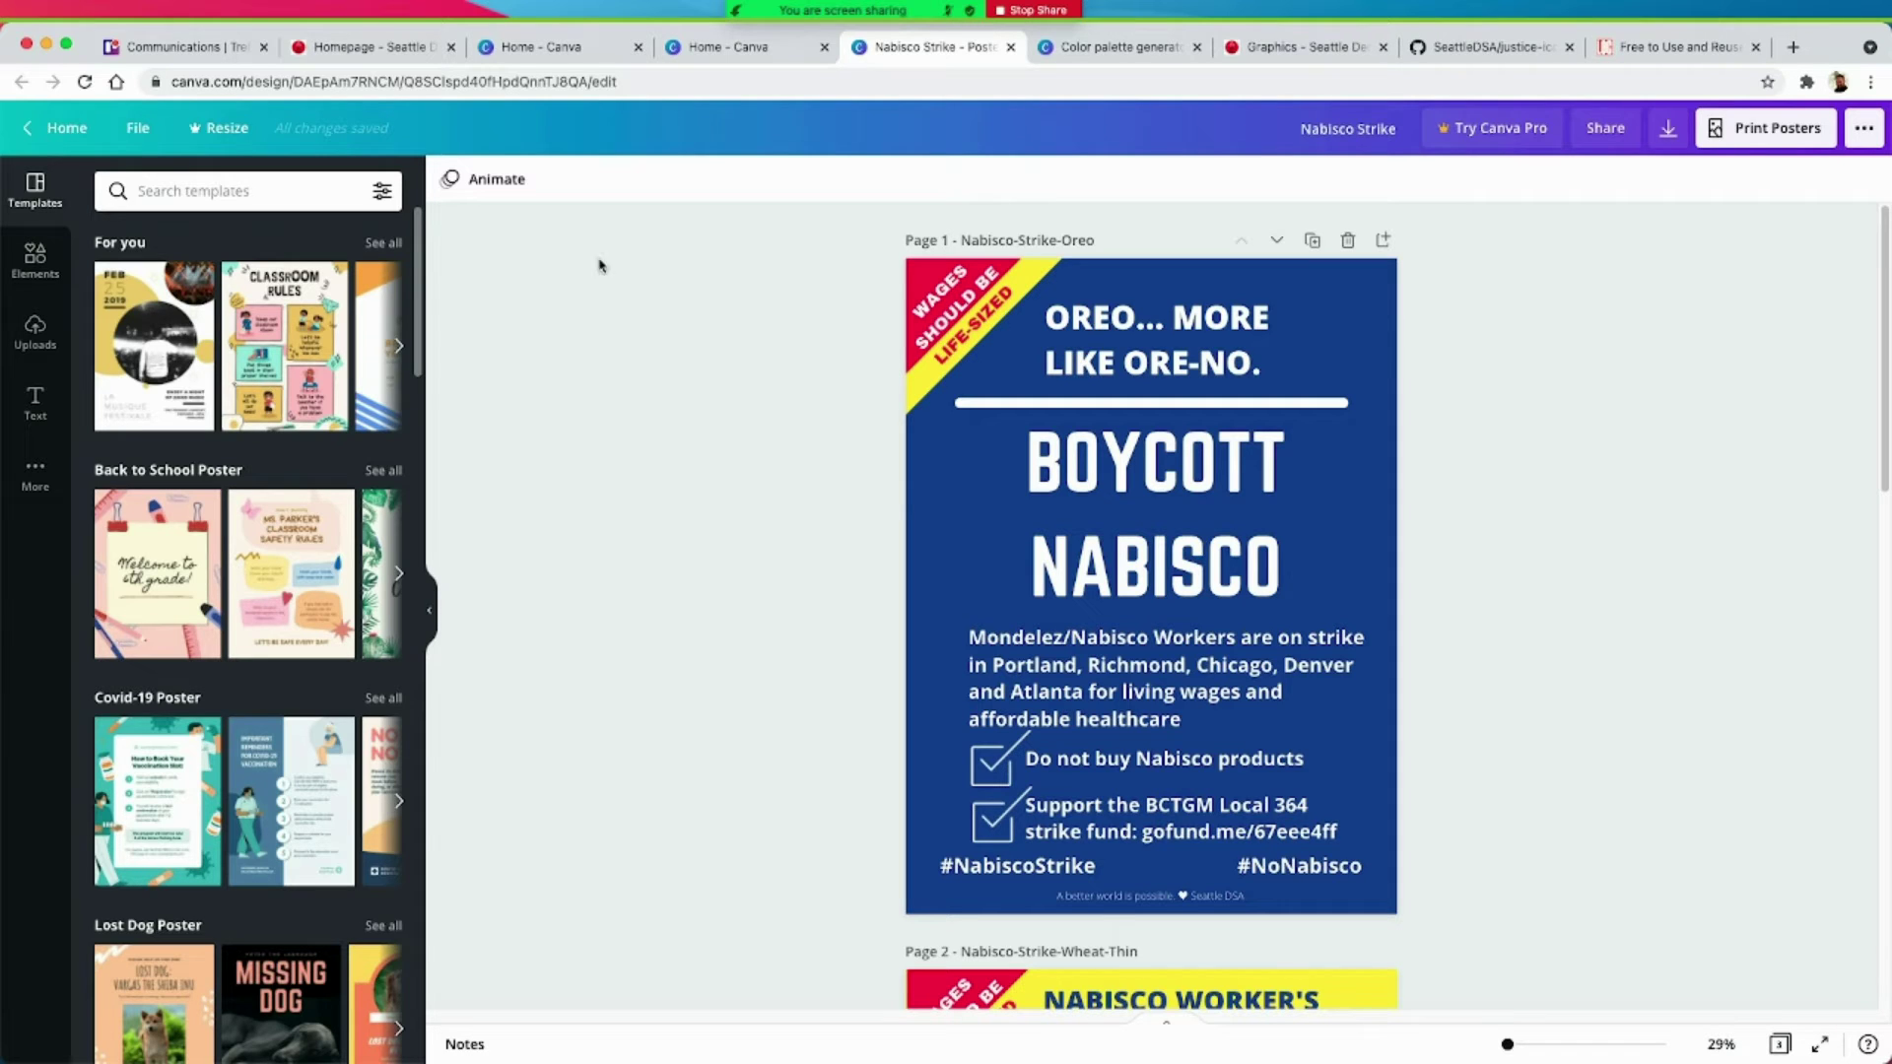
Step: Search the home page for the Instagram Post format and create a blank Instagram Post
click(557, 61)
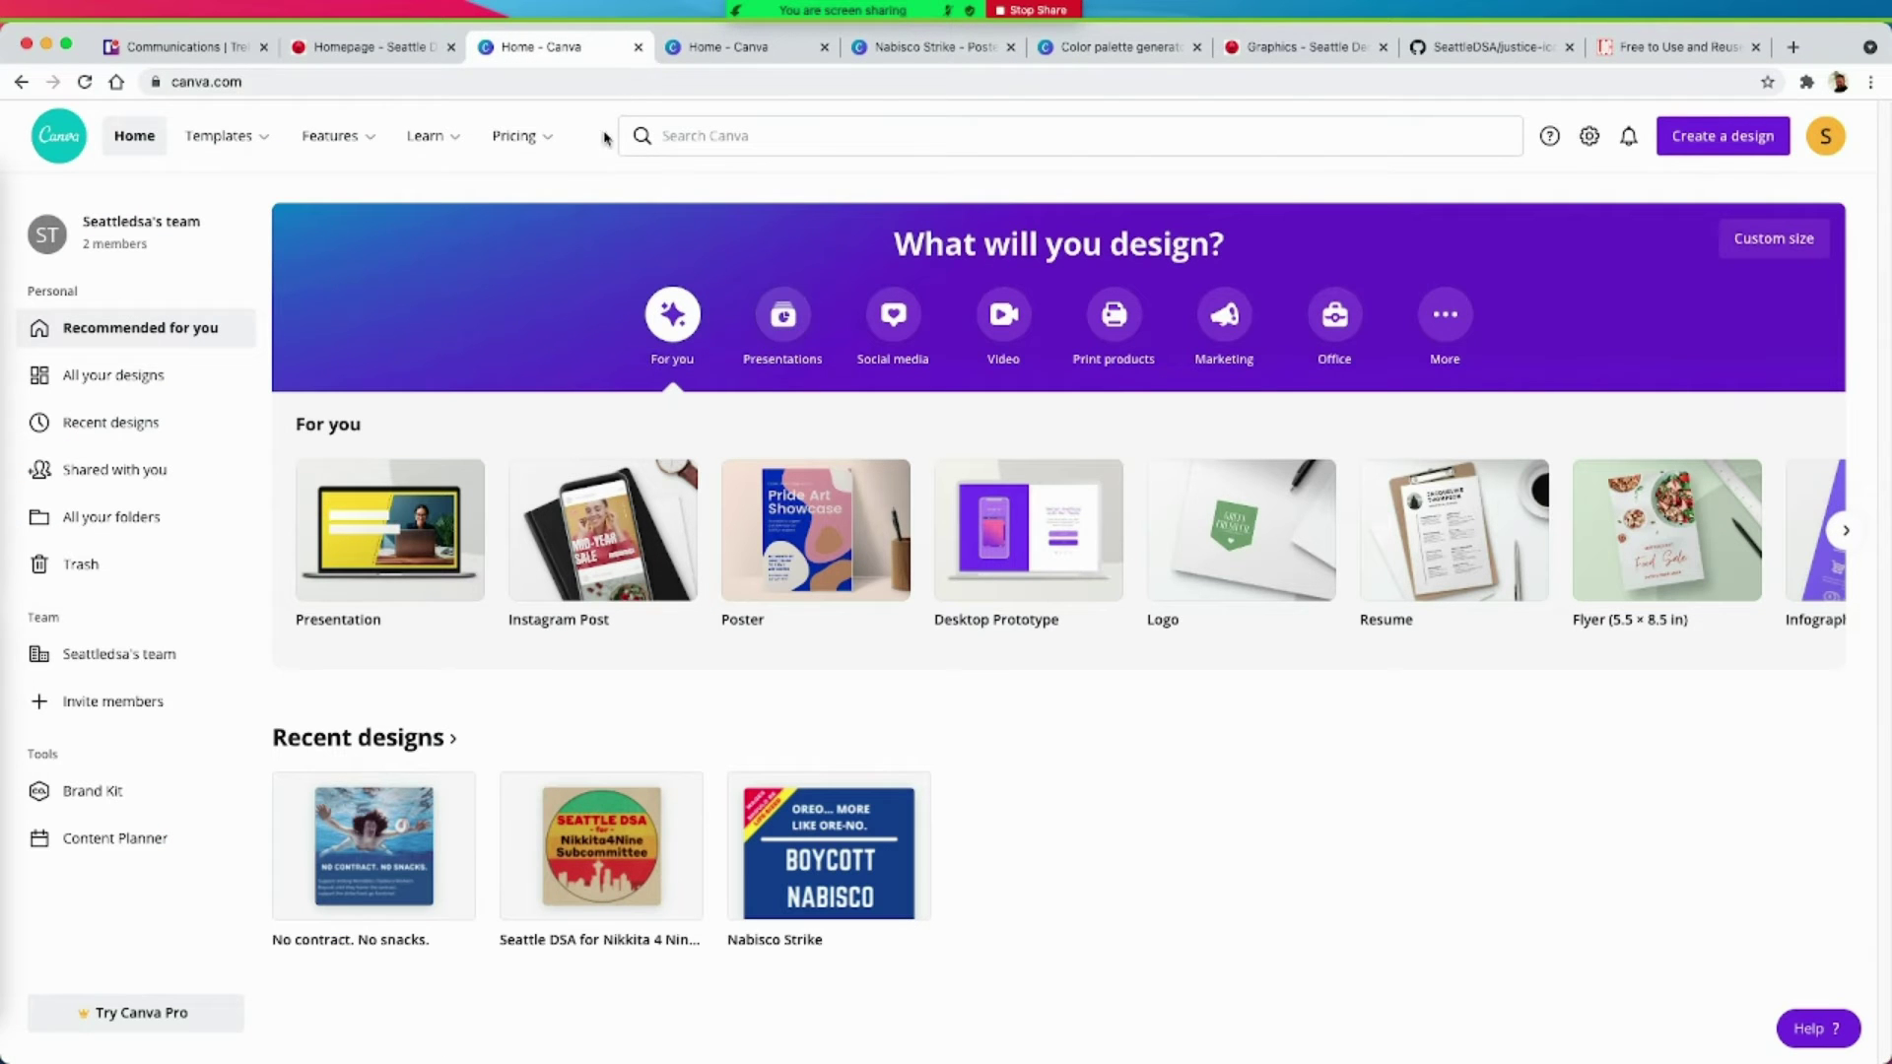
click(711, 135)
text(ins)
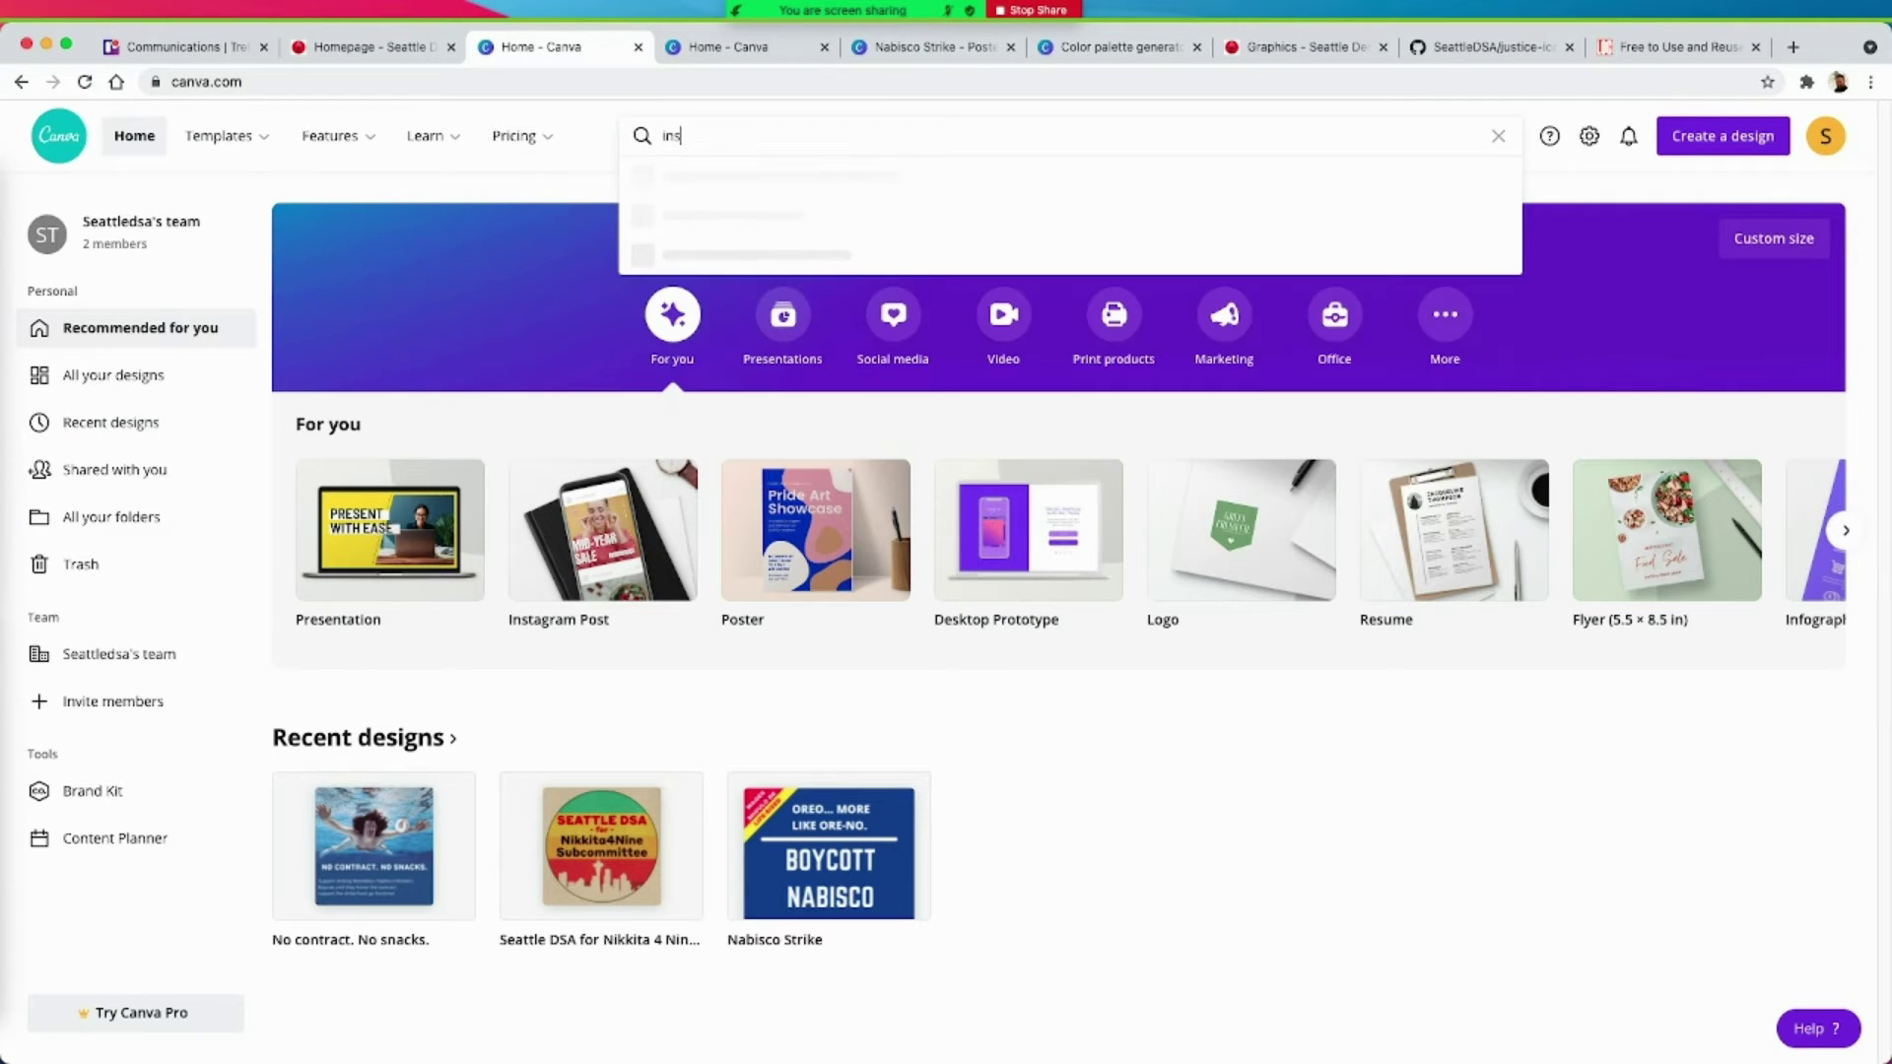
text(tagram po)
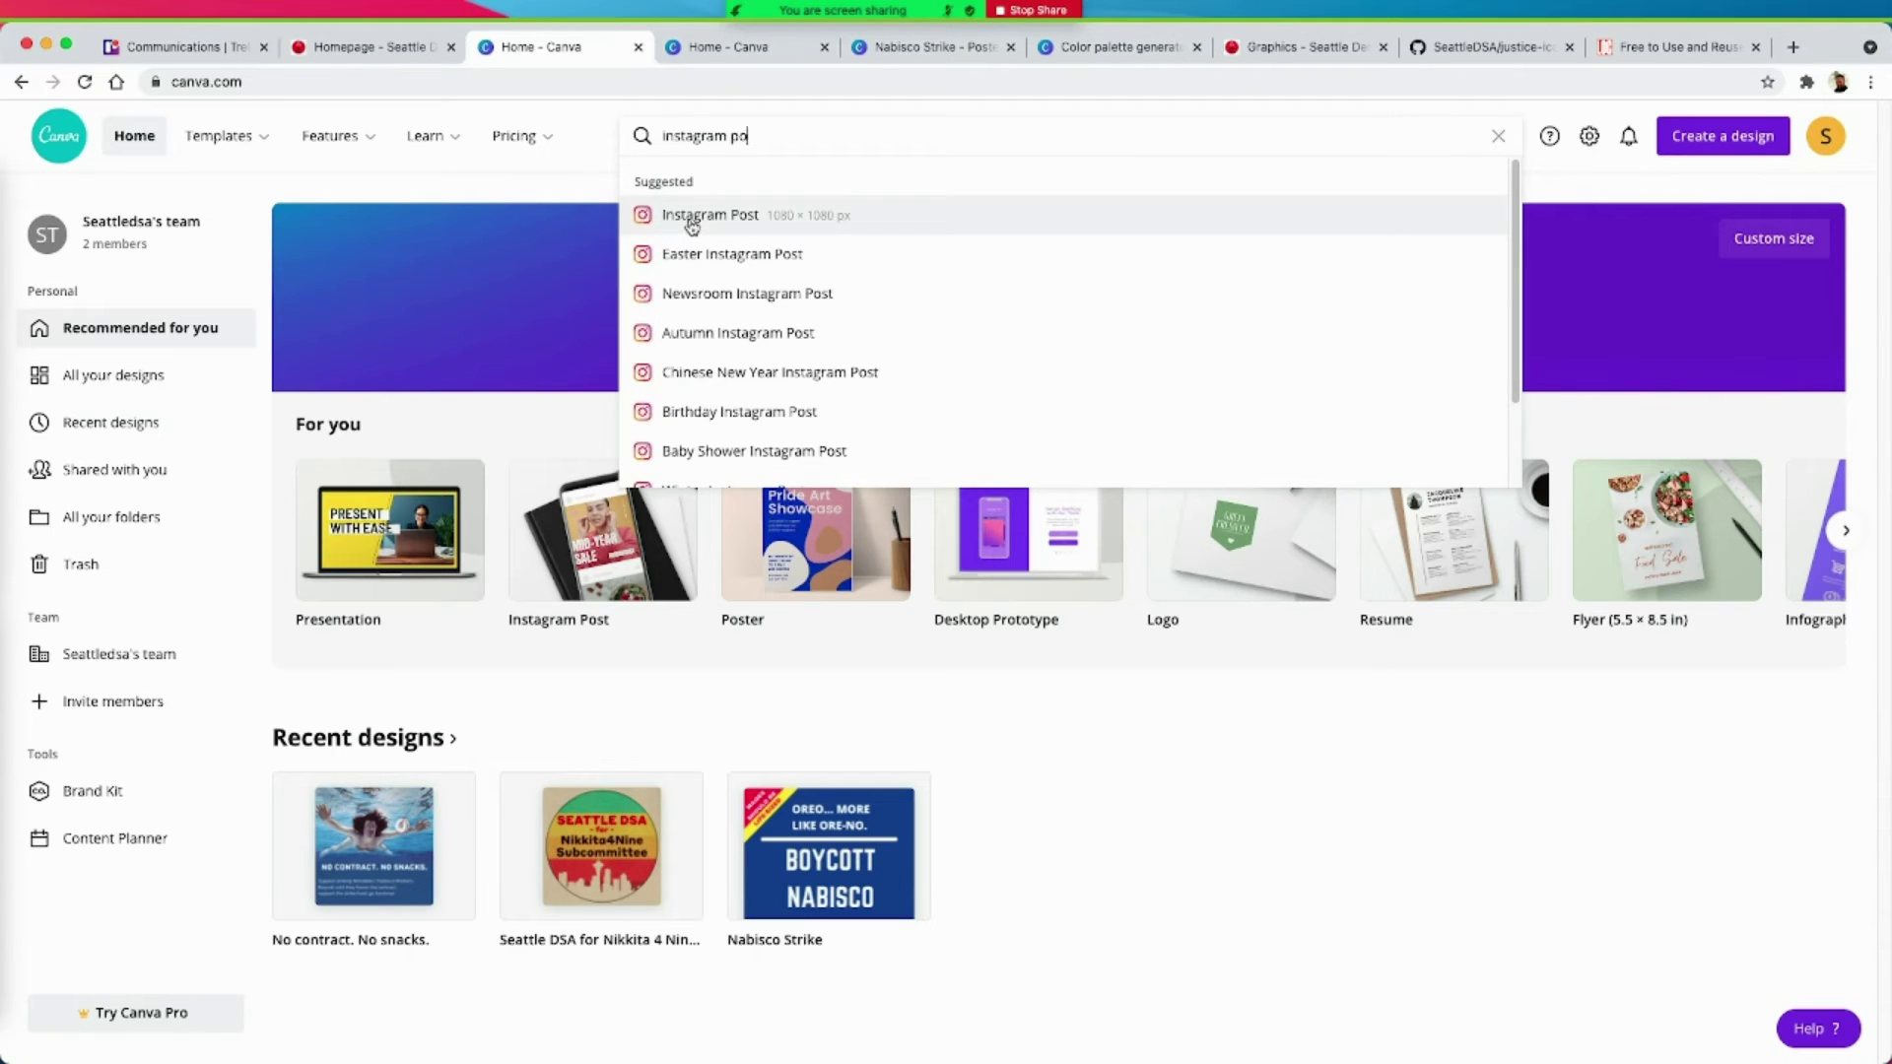
click(688, 223)
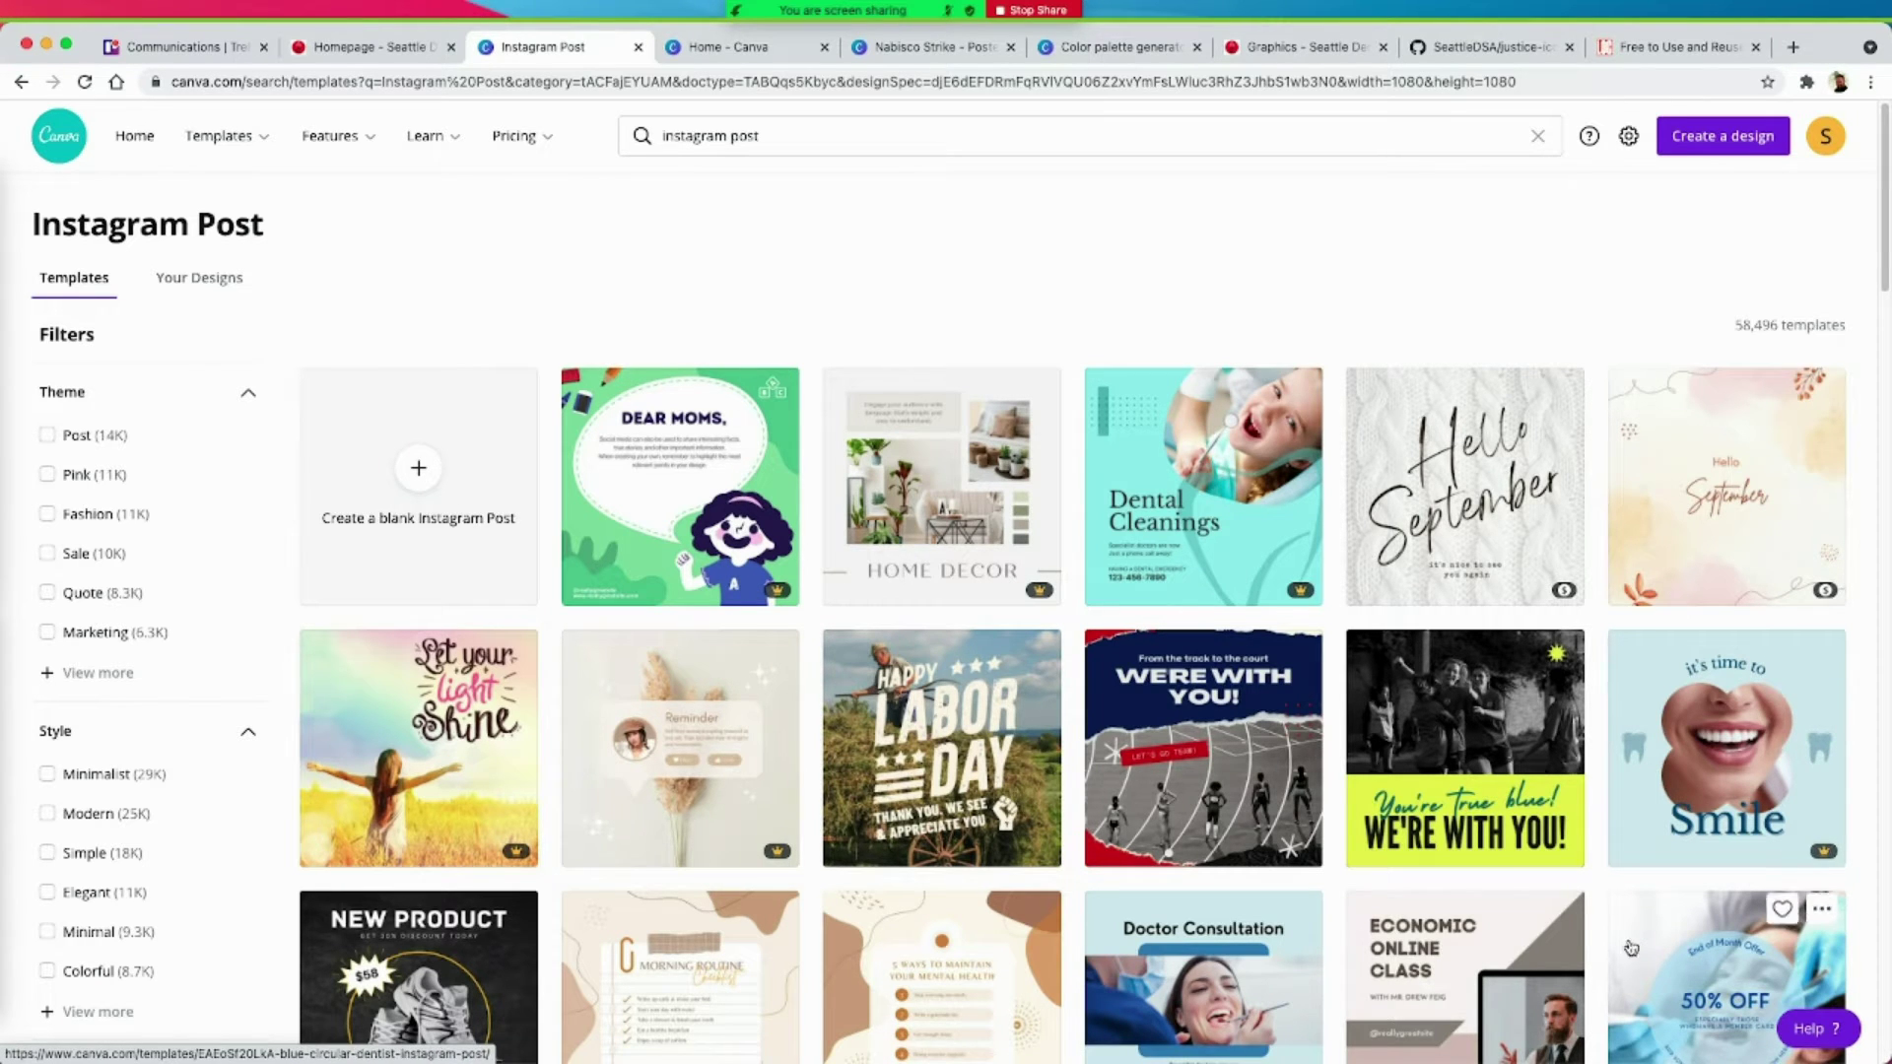
scroll(1420, 720, down, 1)
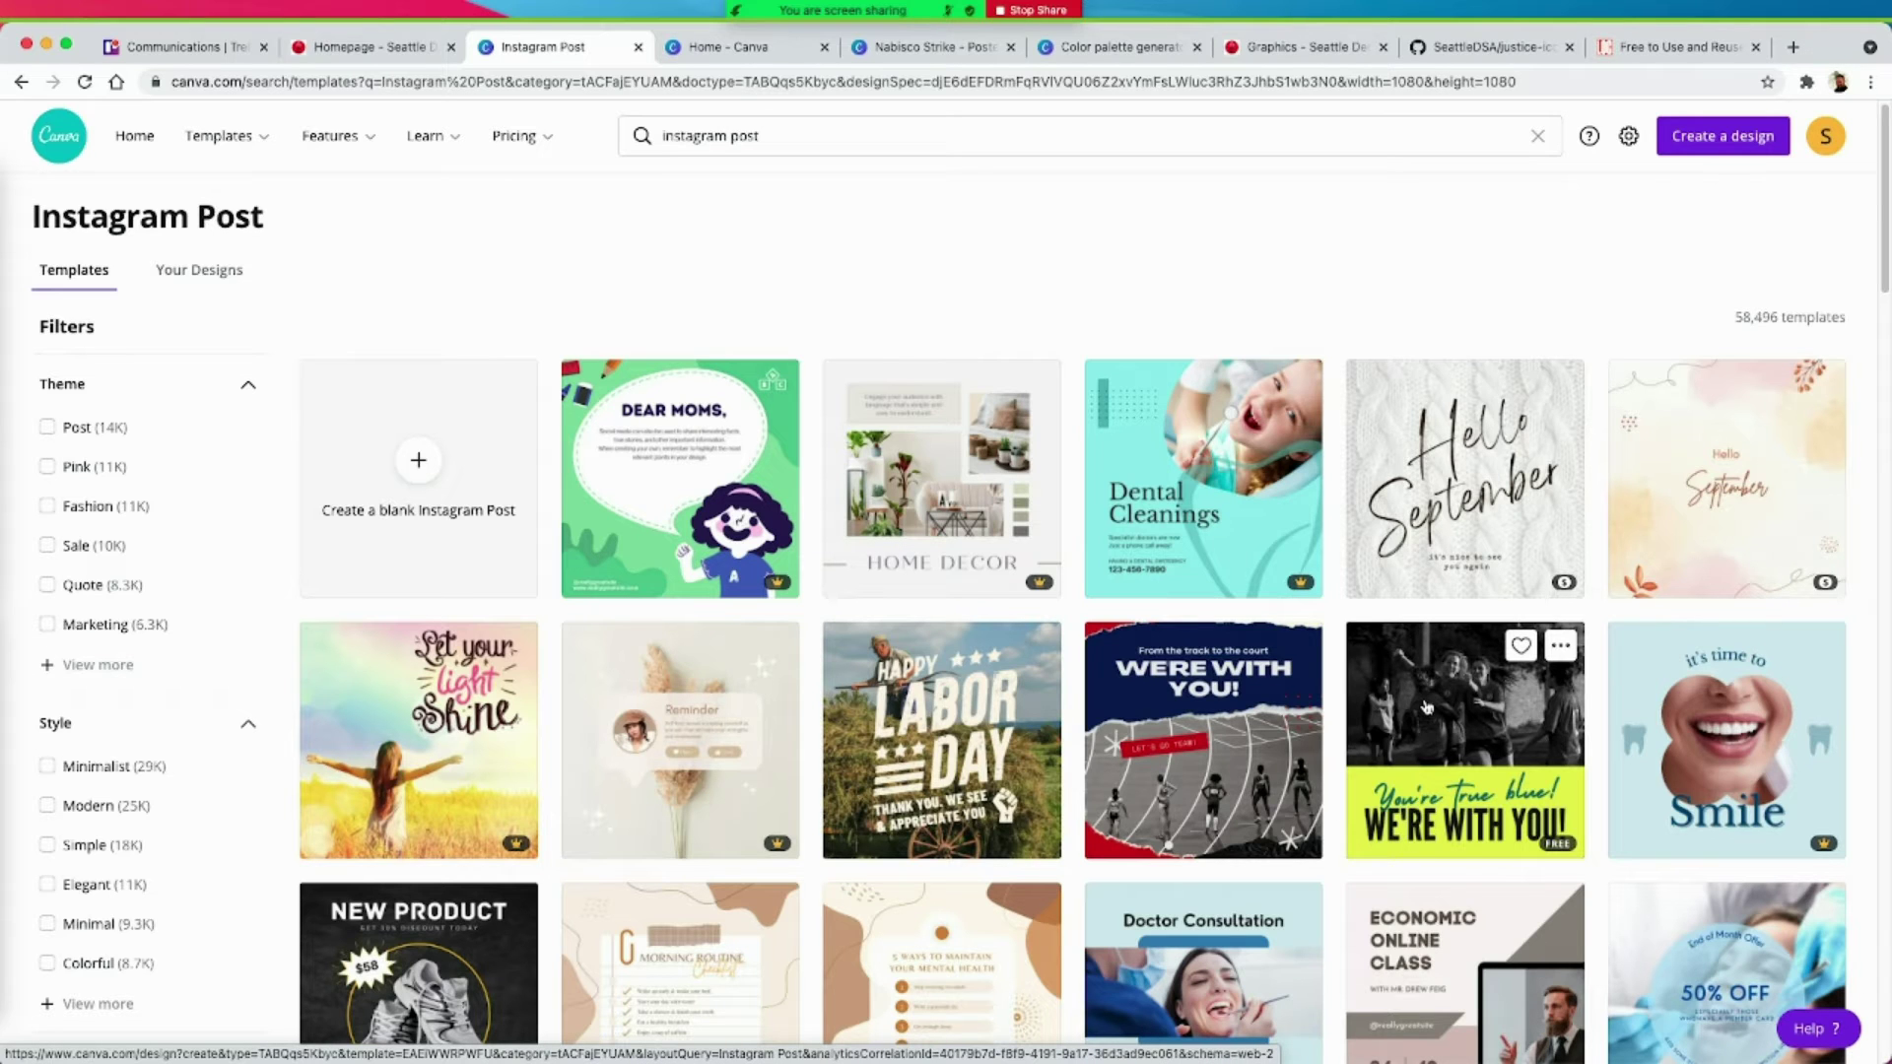
click(422, 469)
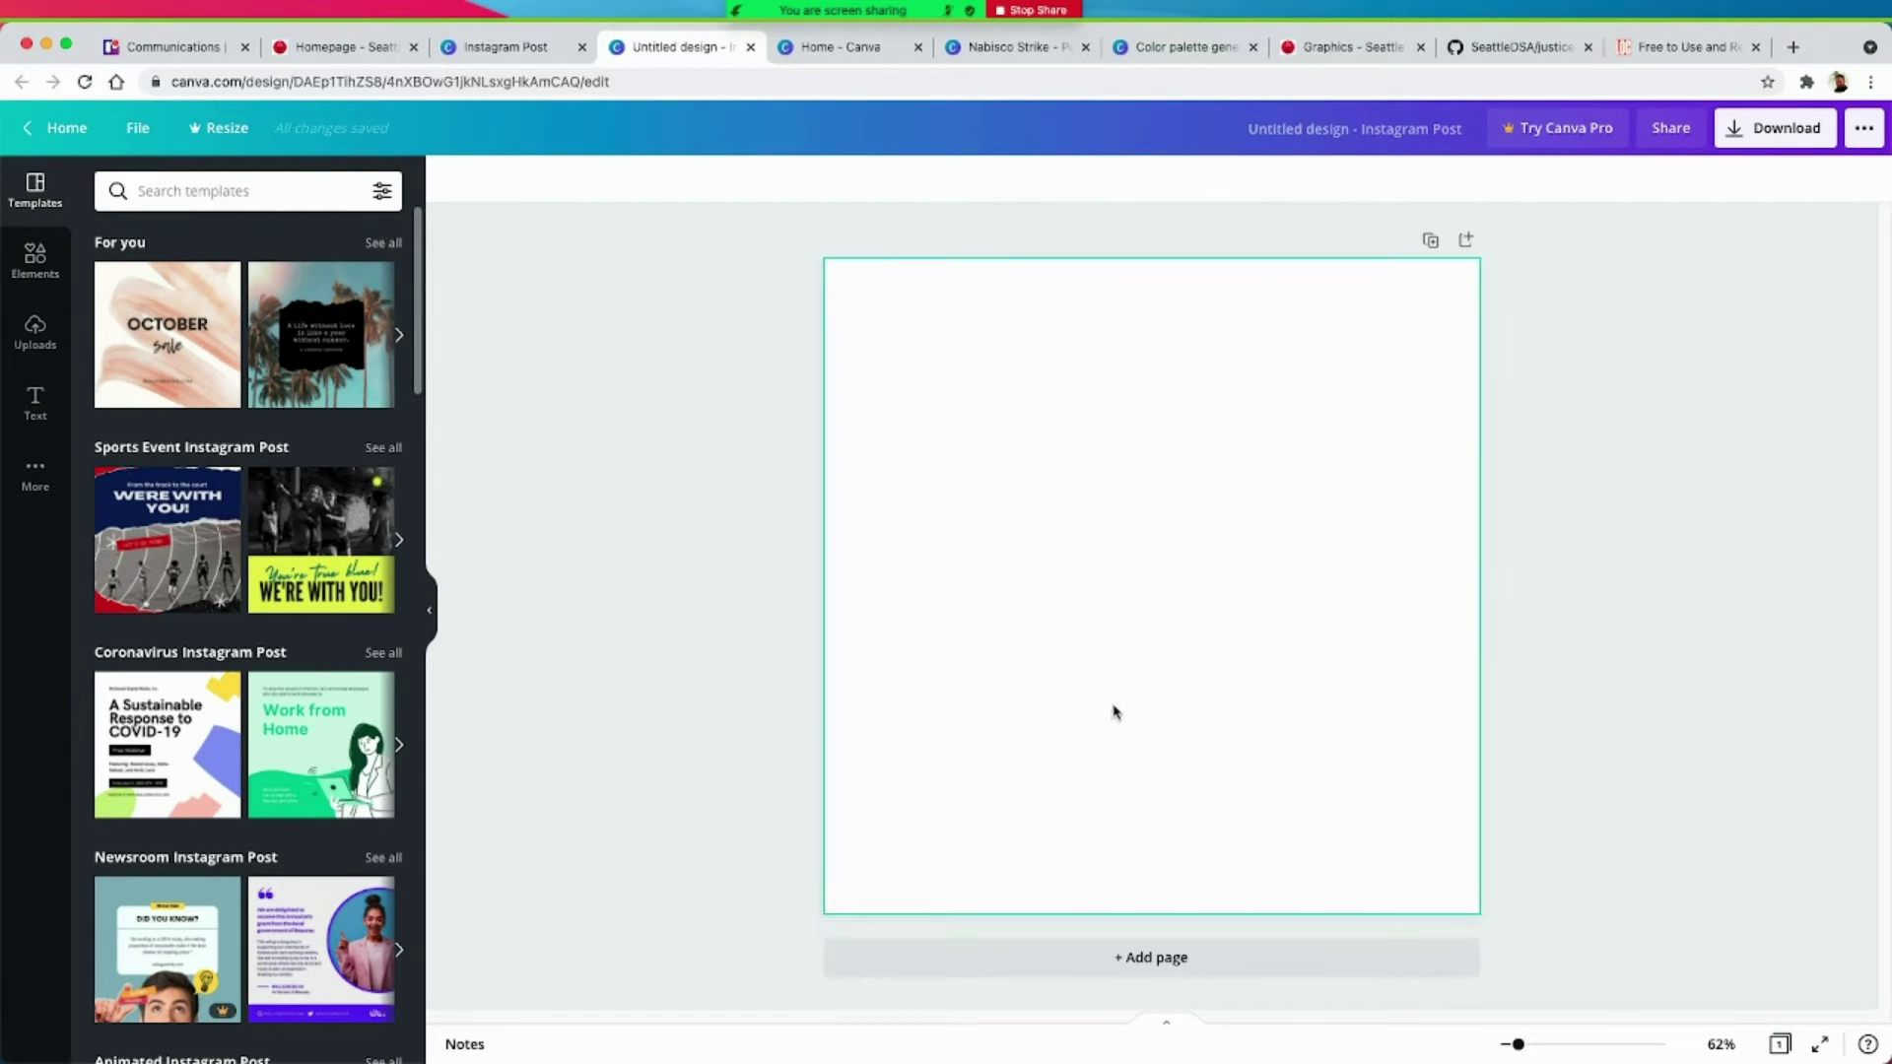
Step: Rename the untitled design as "Skill Share Template - Instagram"
click(1291, 126)
key(BackSpace)
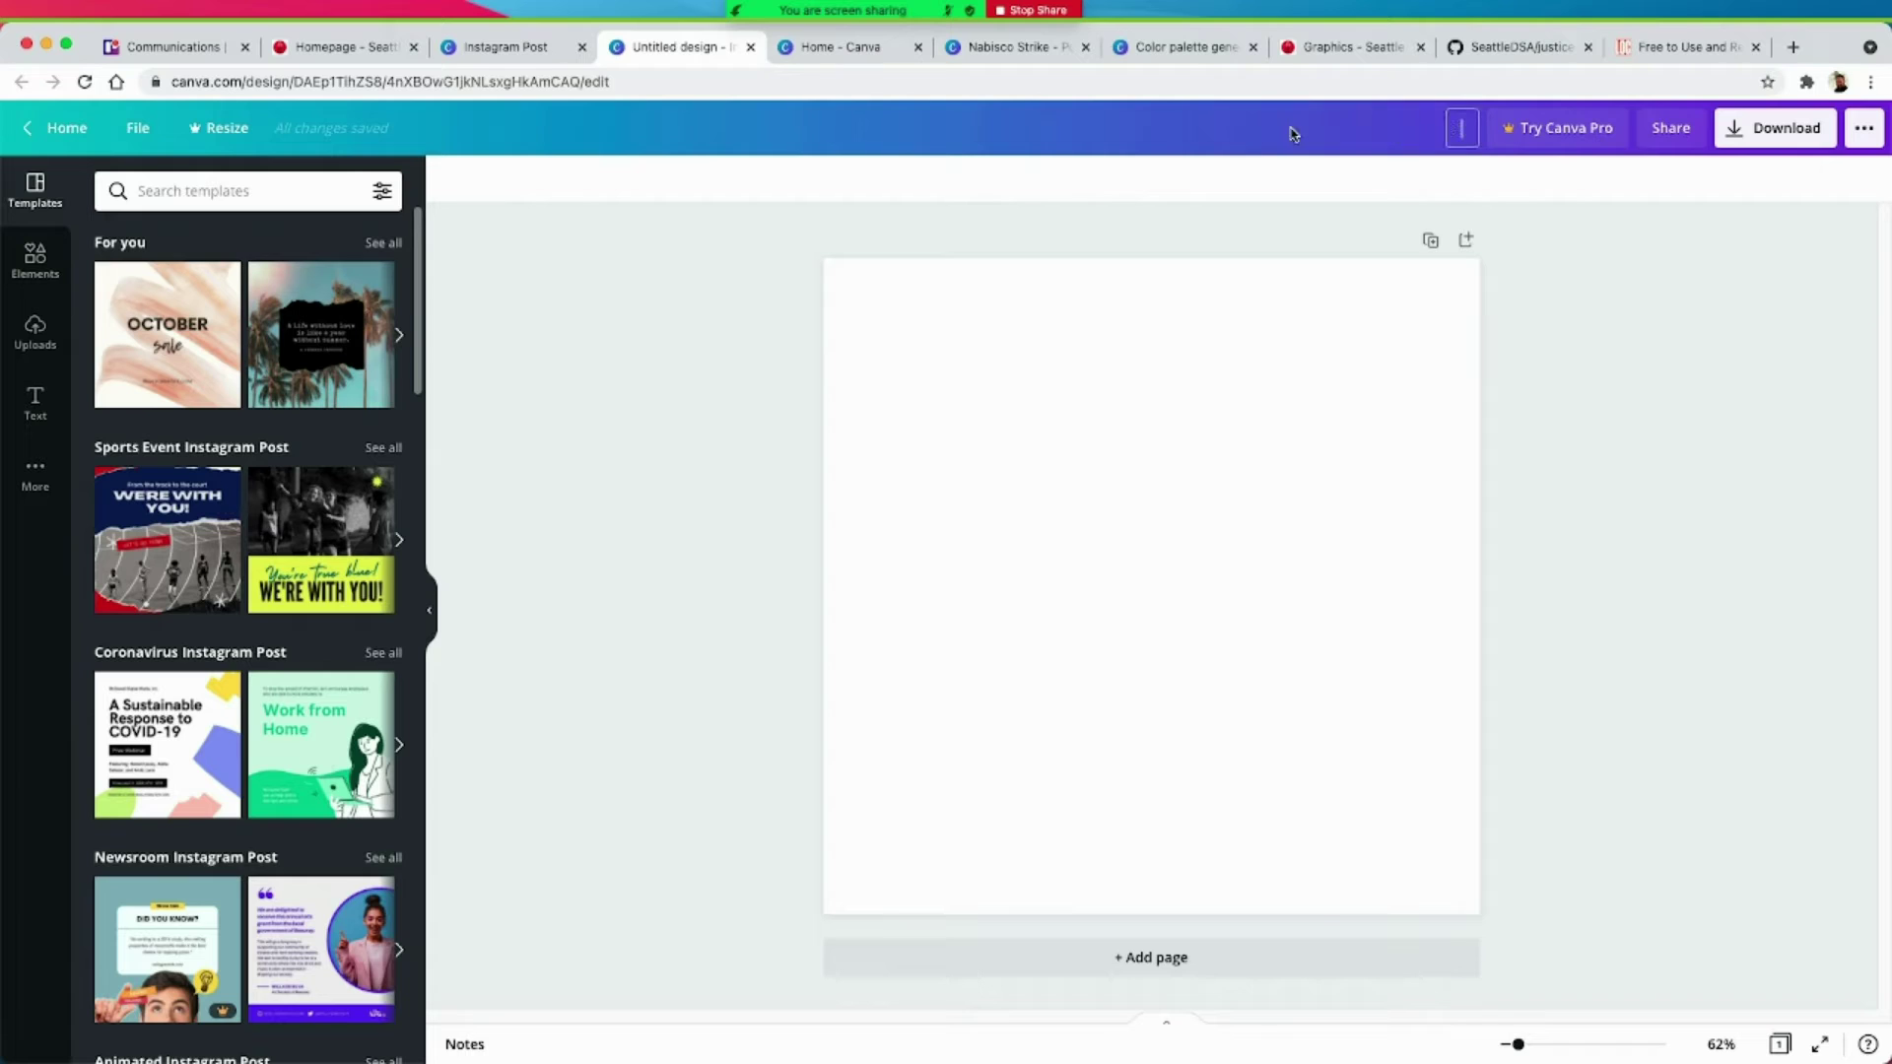
text(Skill Share Template)
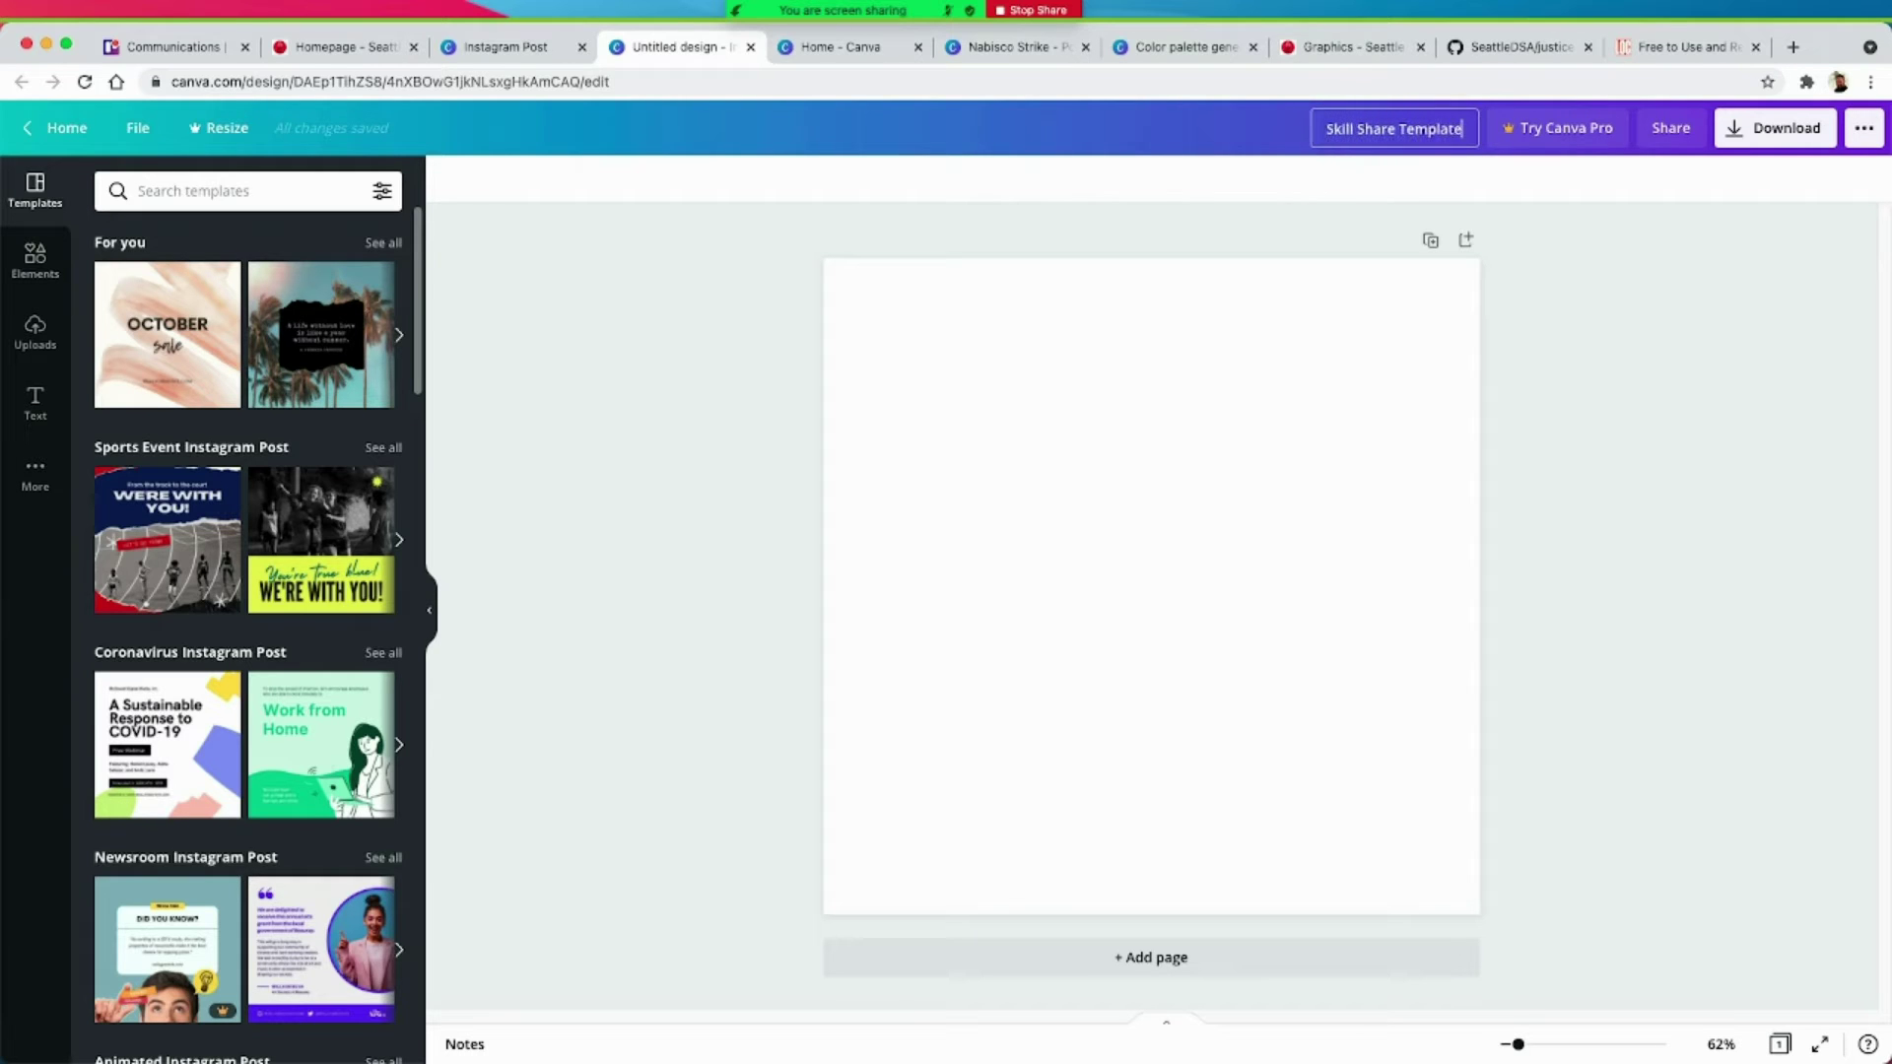
click(654, 709)
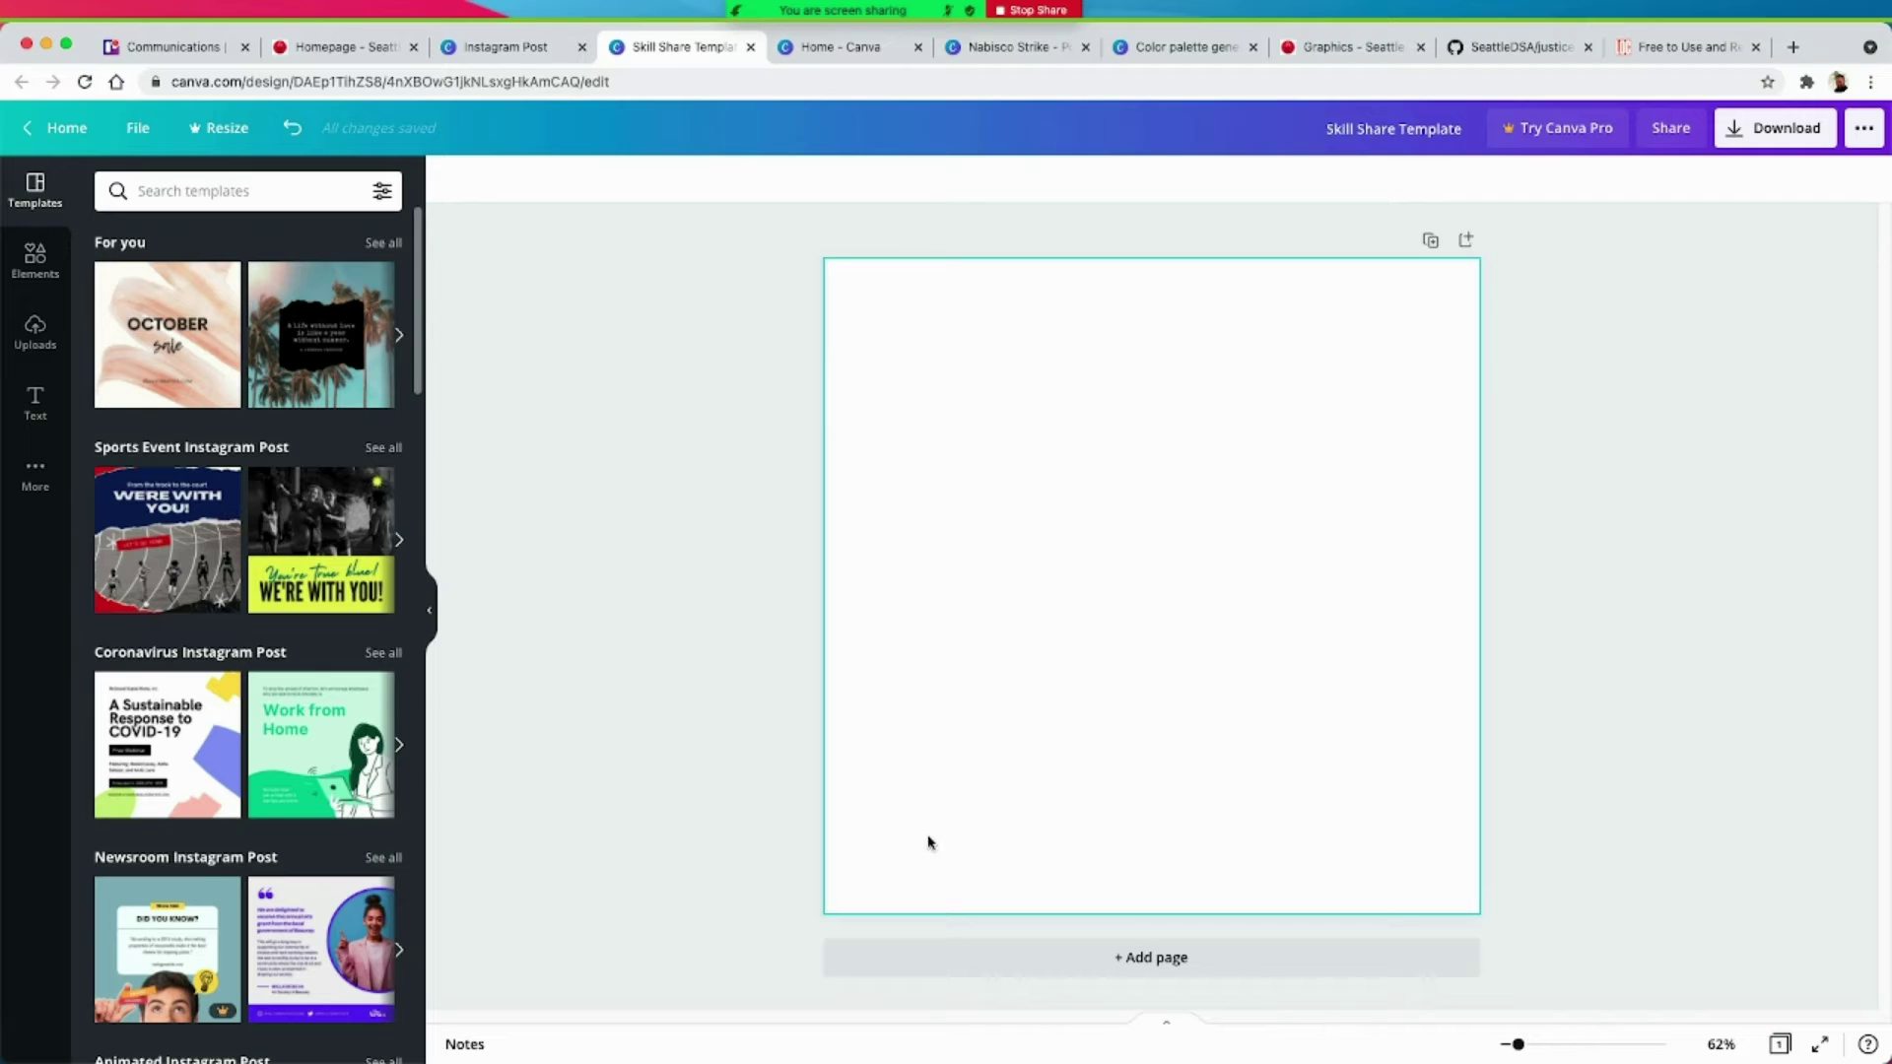
text(e -)
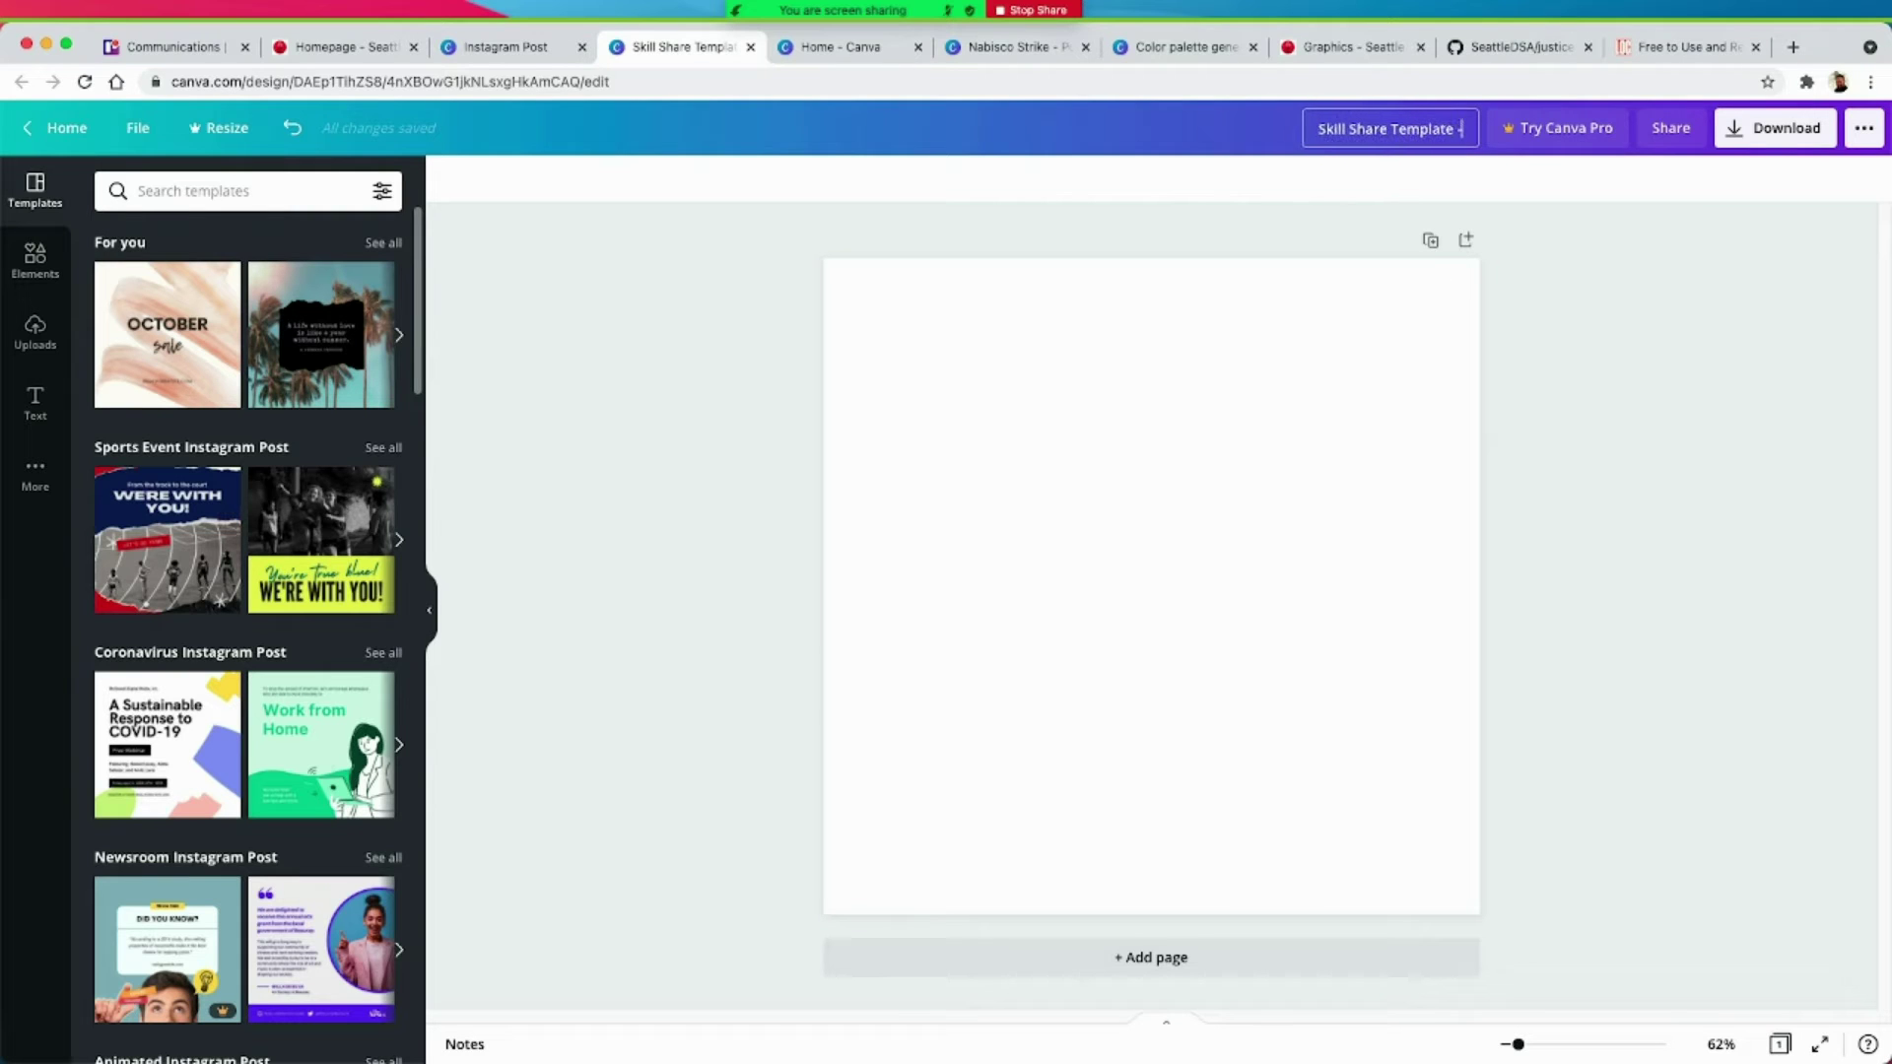
text( Instagram)
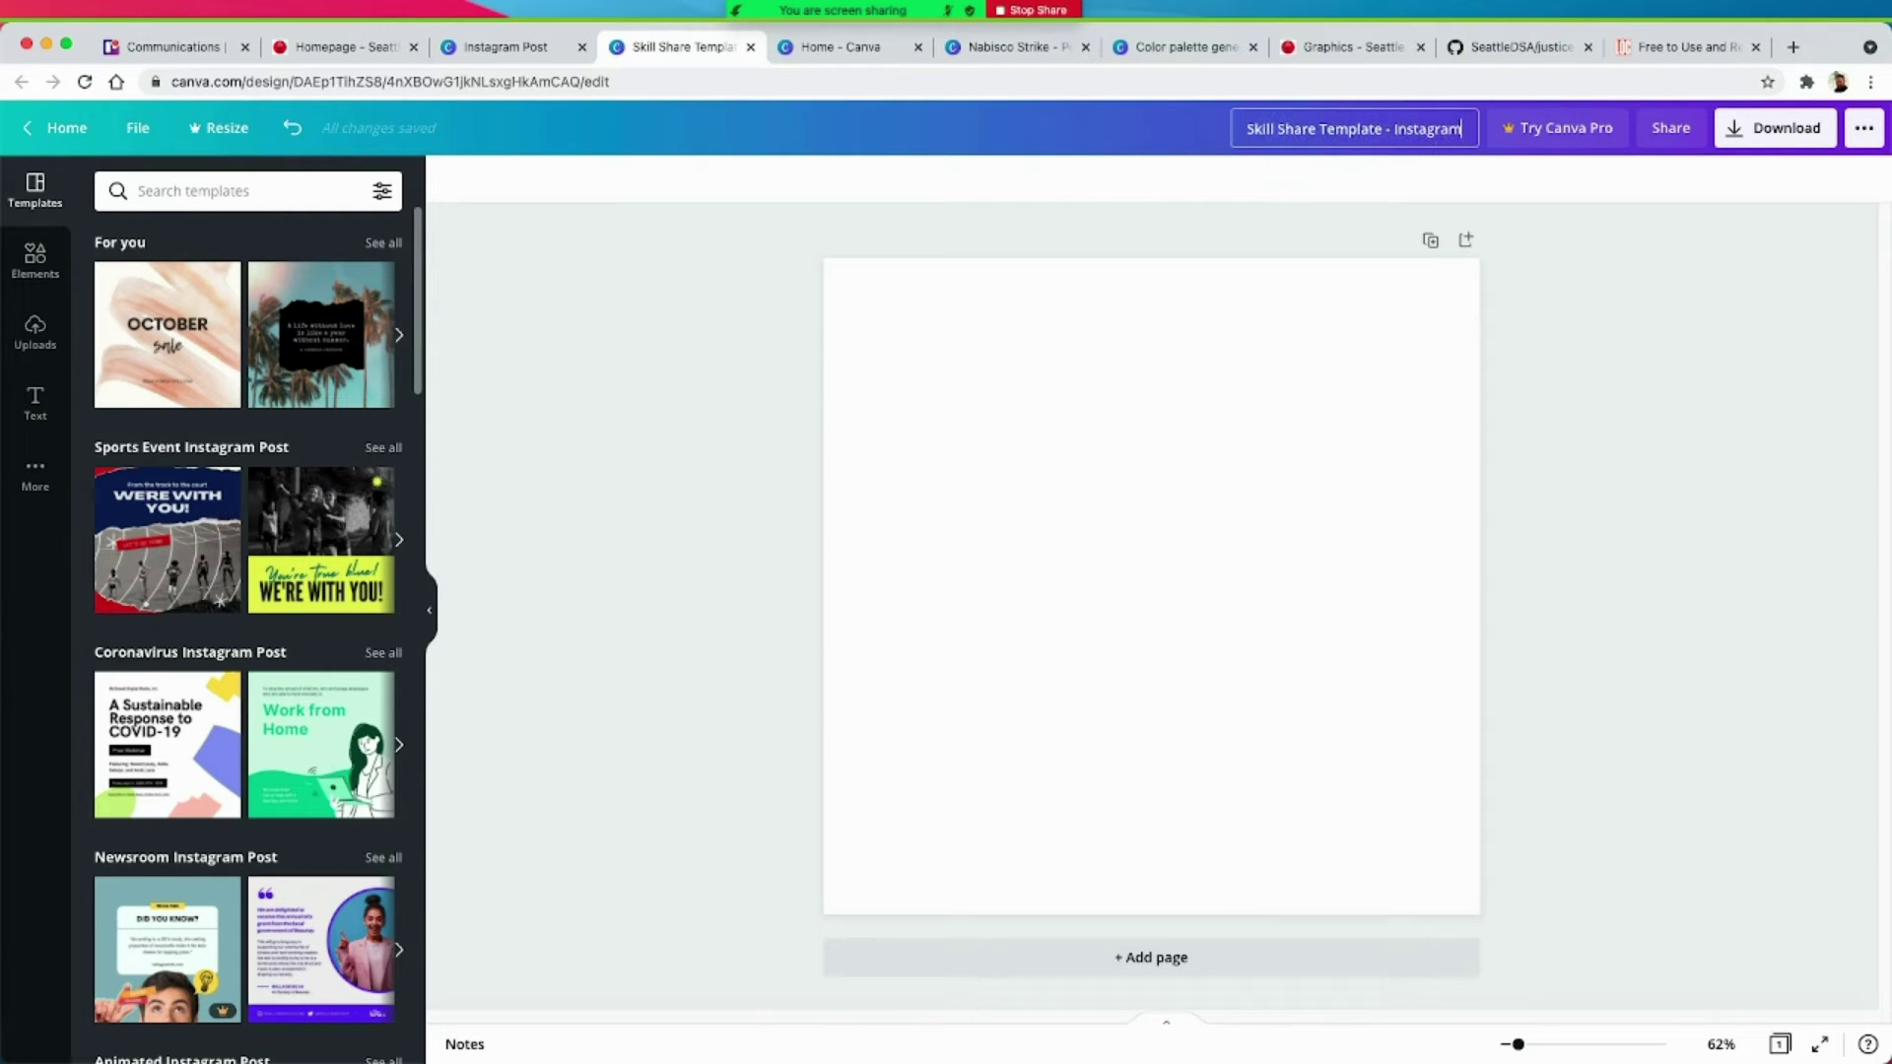
click(706, 540)
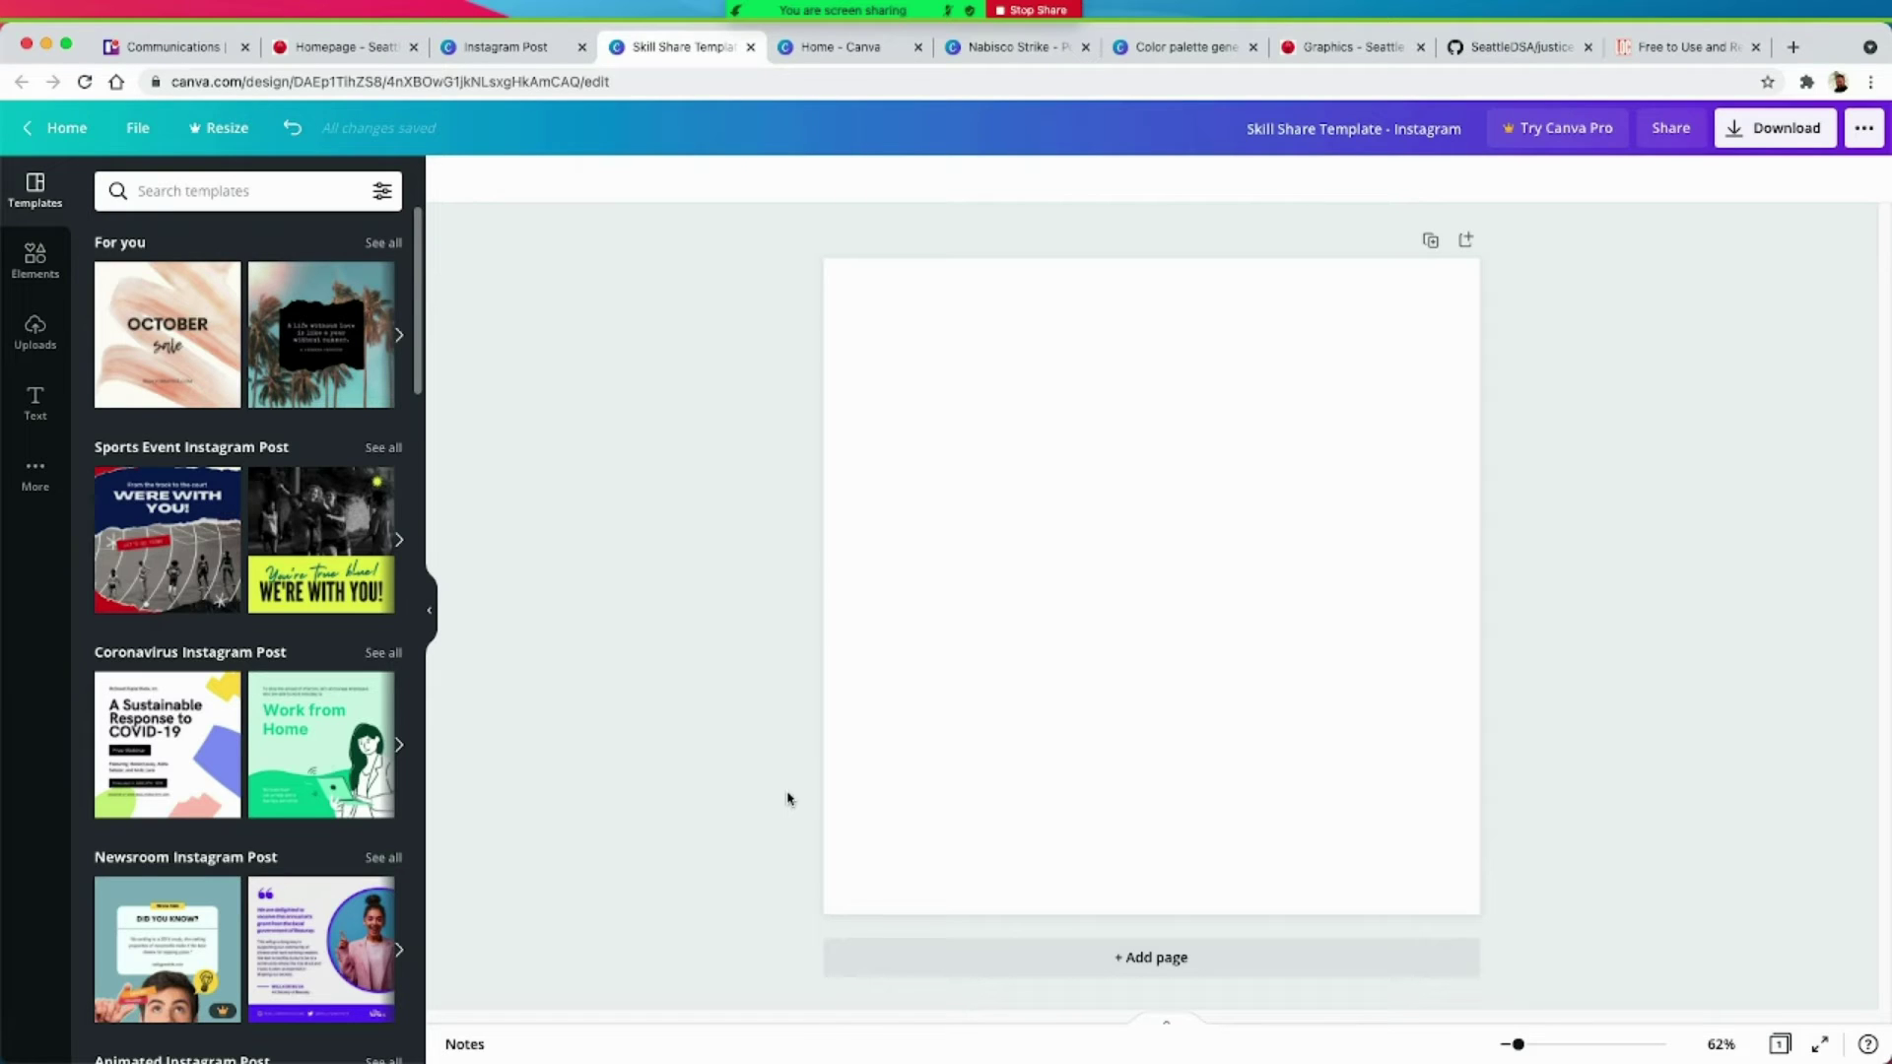
Step: Add a square shape to the blank page and enlarge it to cover the page except for a thin, even white border
click(1094, 438)
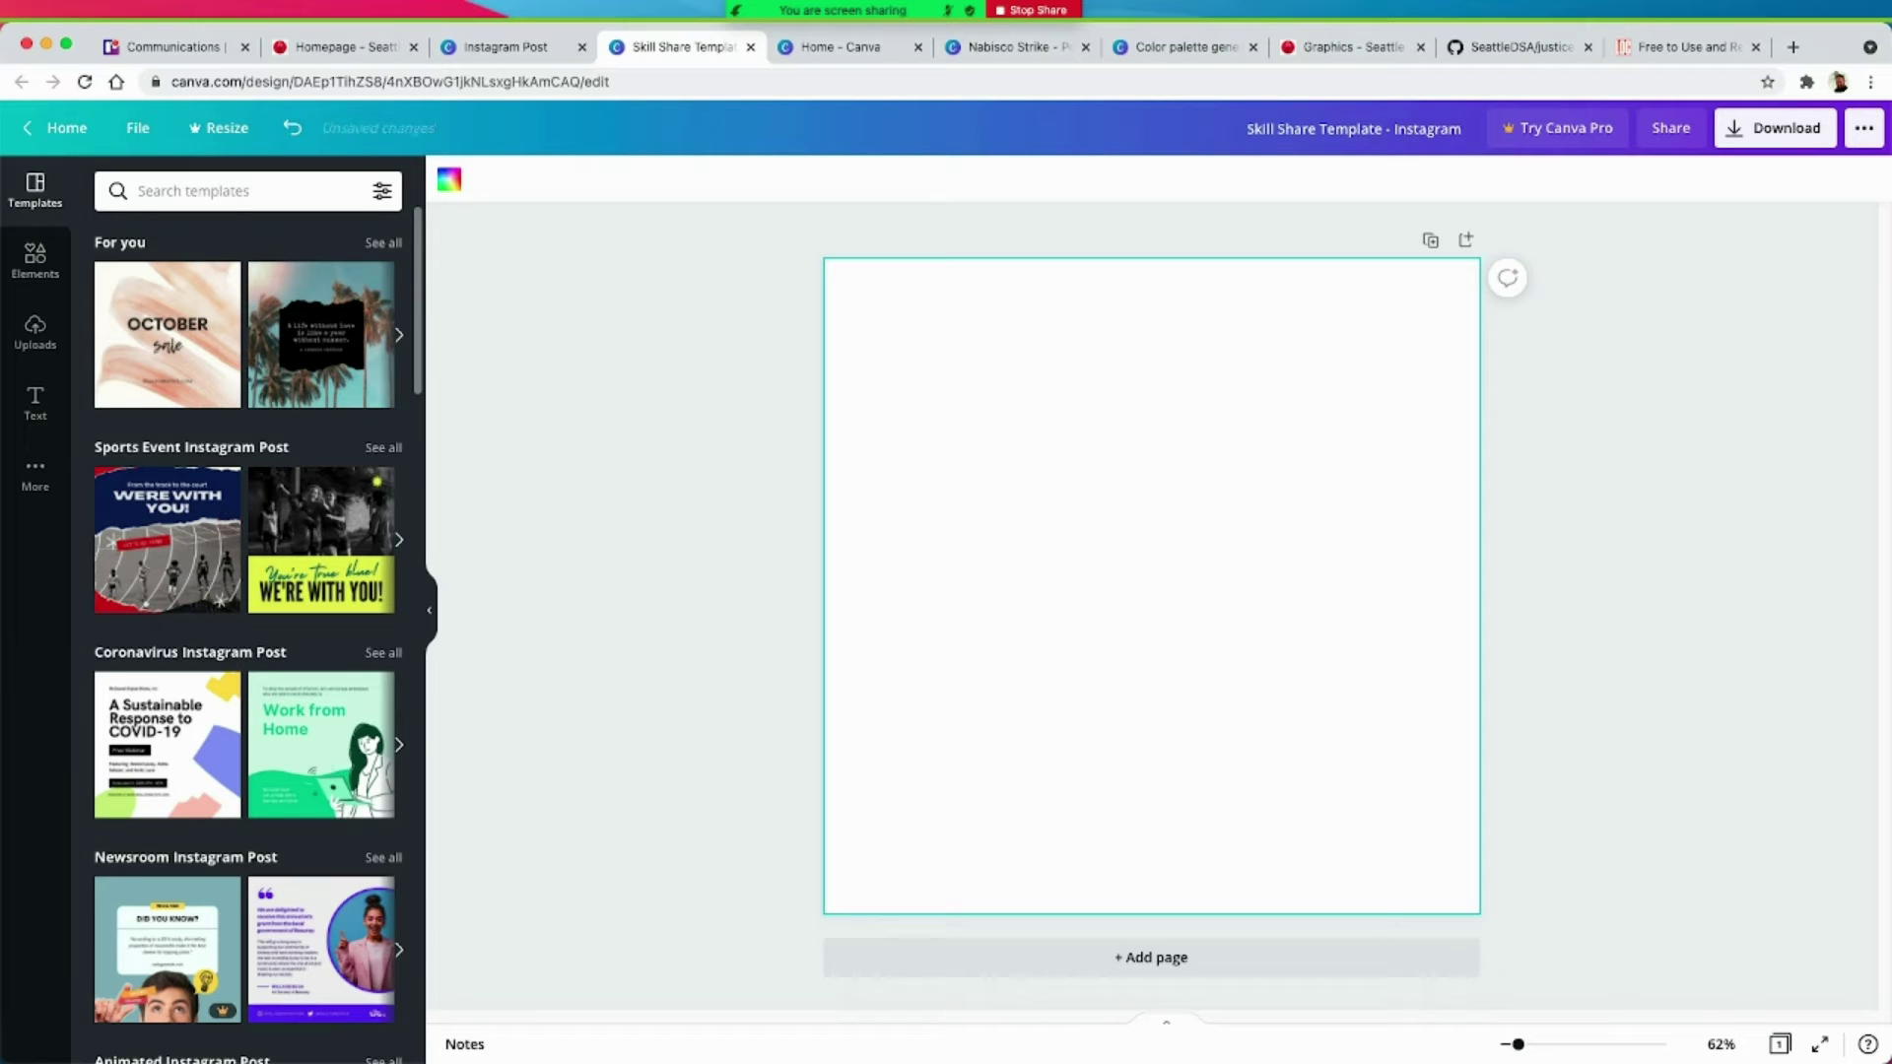
click(34, 258)
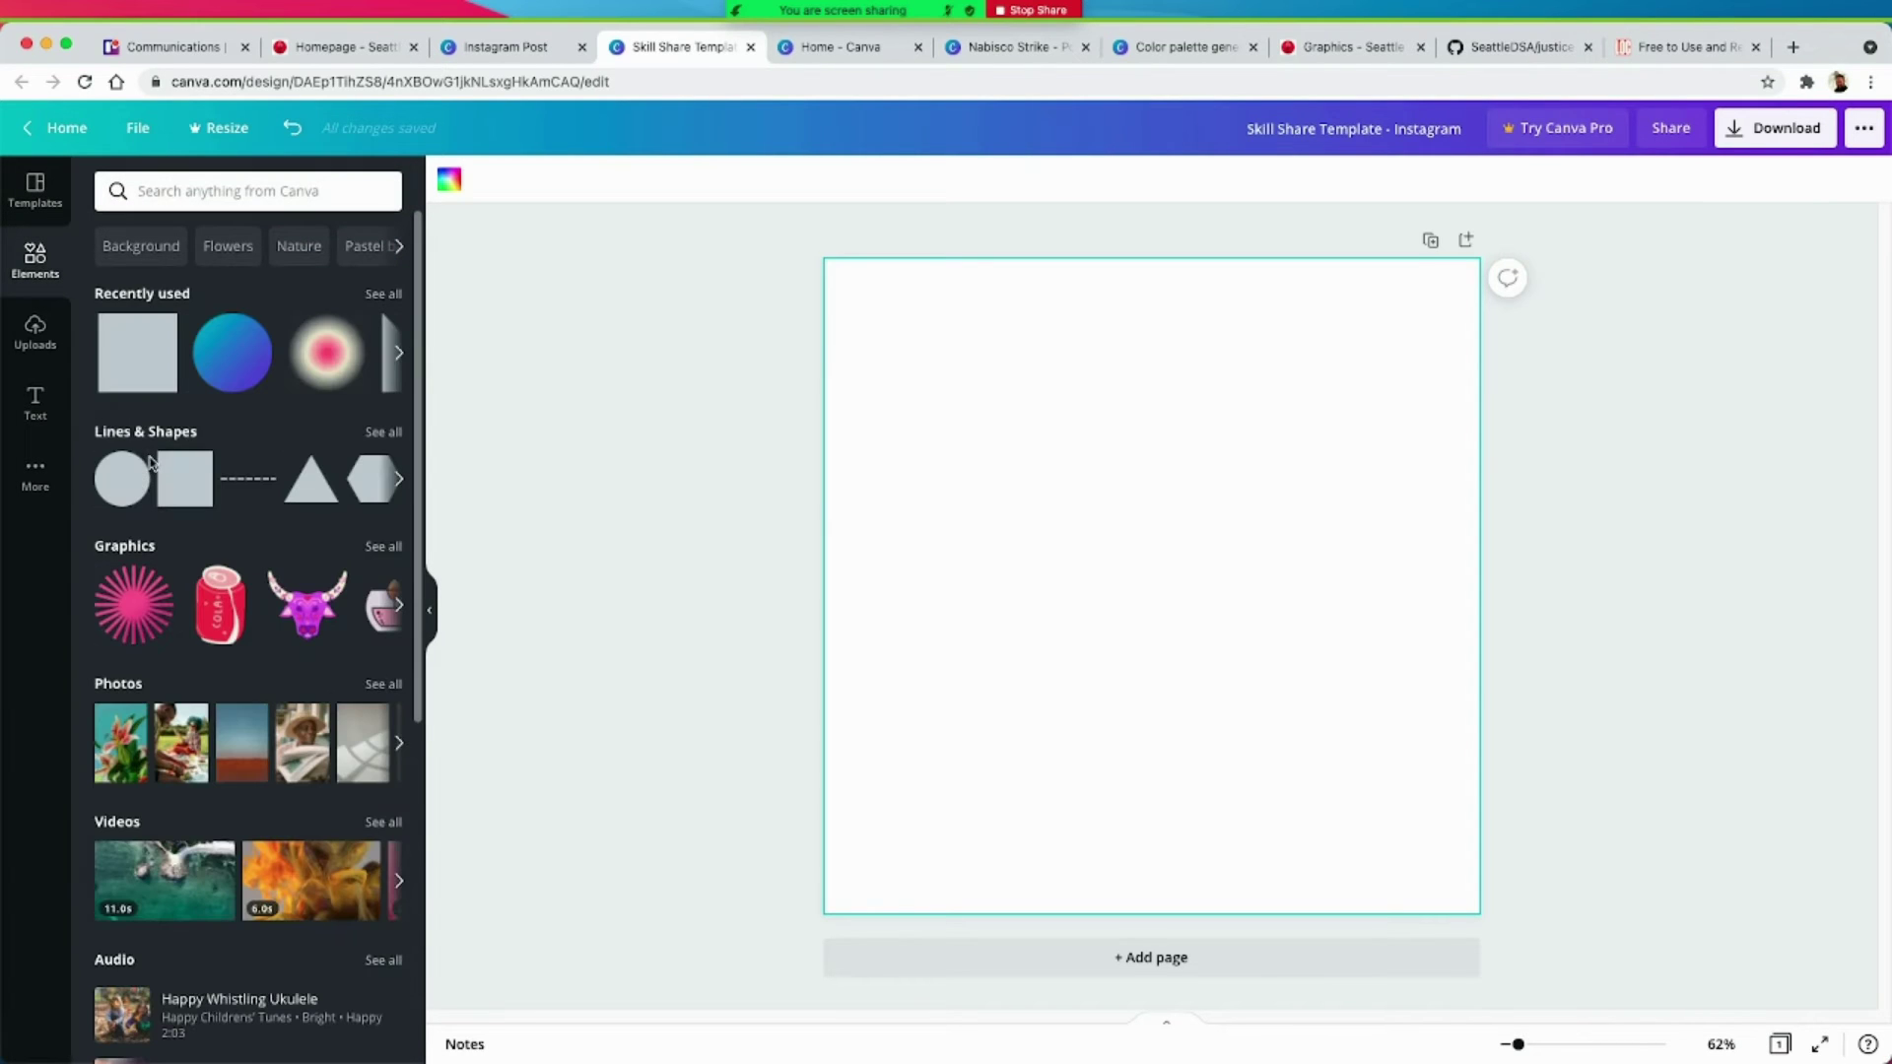
click(137, 357)
drag(1250, 587, 1063, 471)
drag(1195, 629, 1464, 903)
Step: Change the large square's fill to the red default color
click(449, 179)
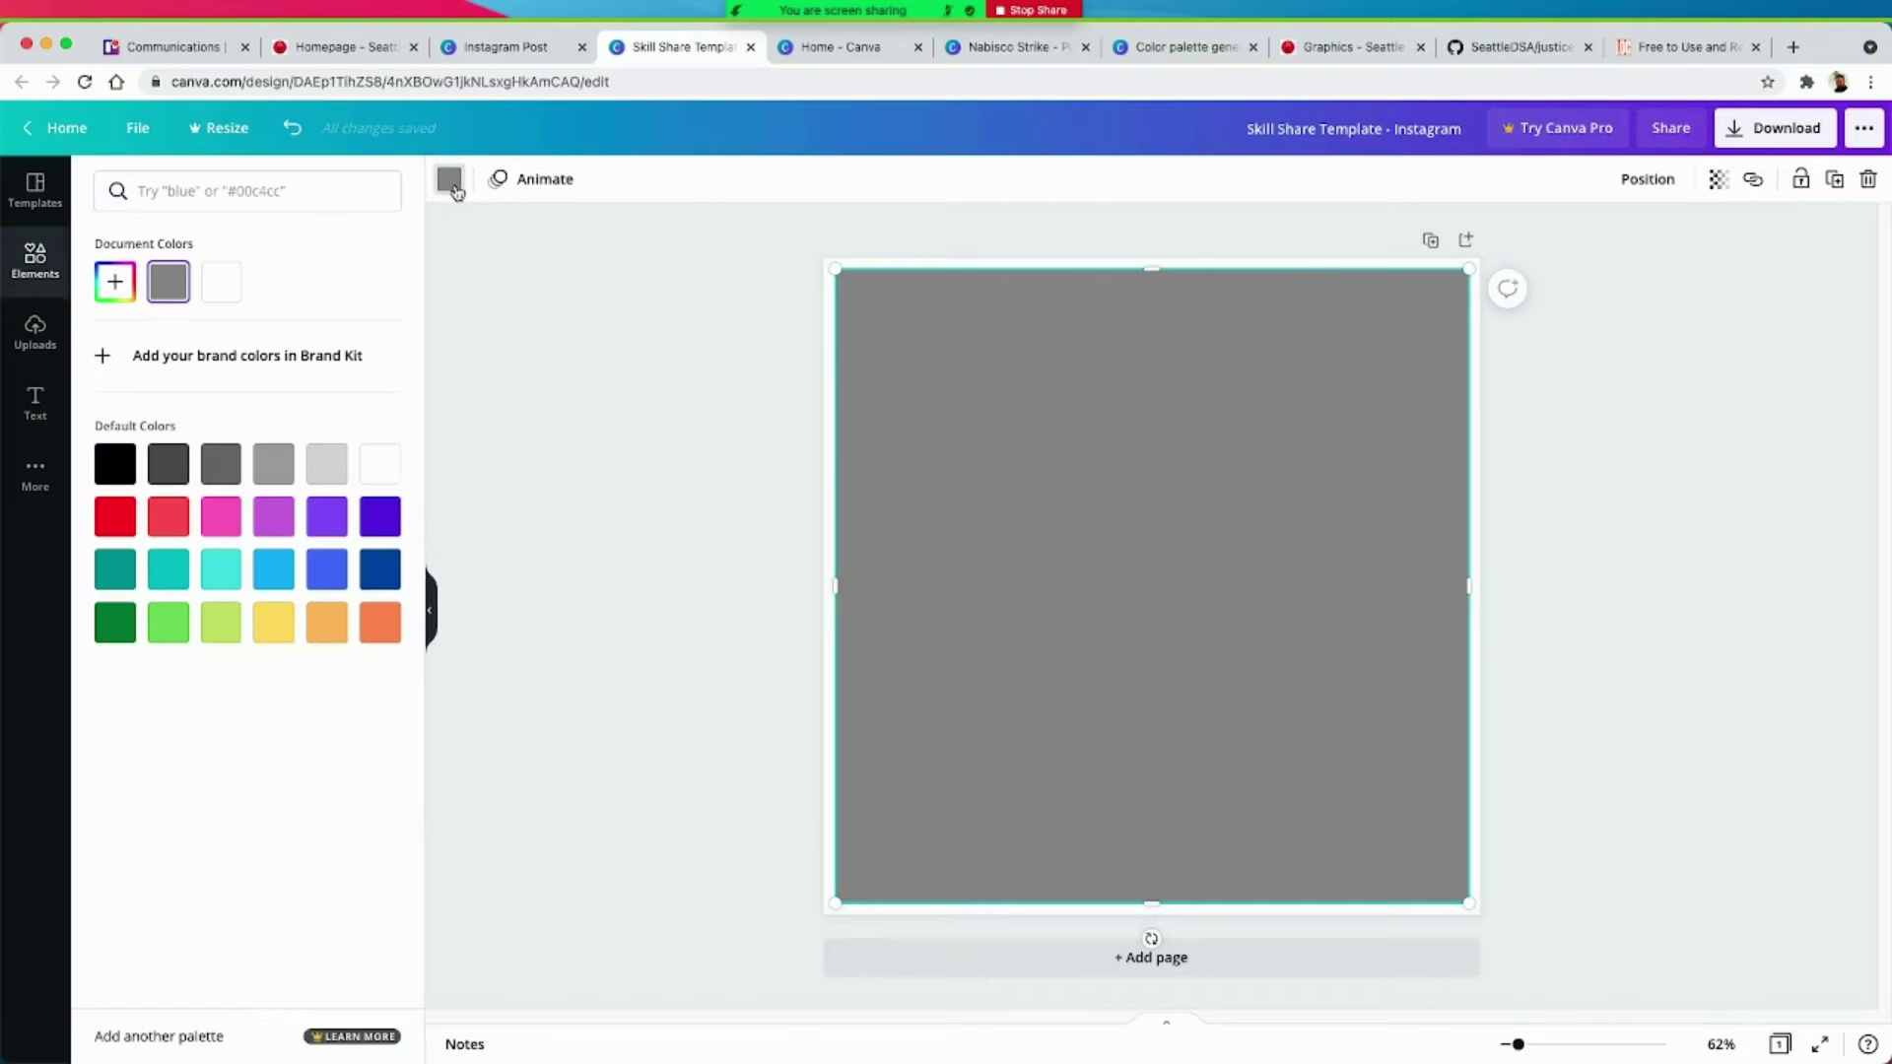
click(132, 521)
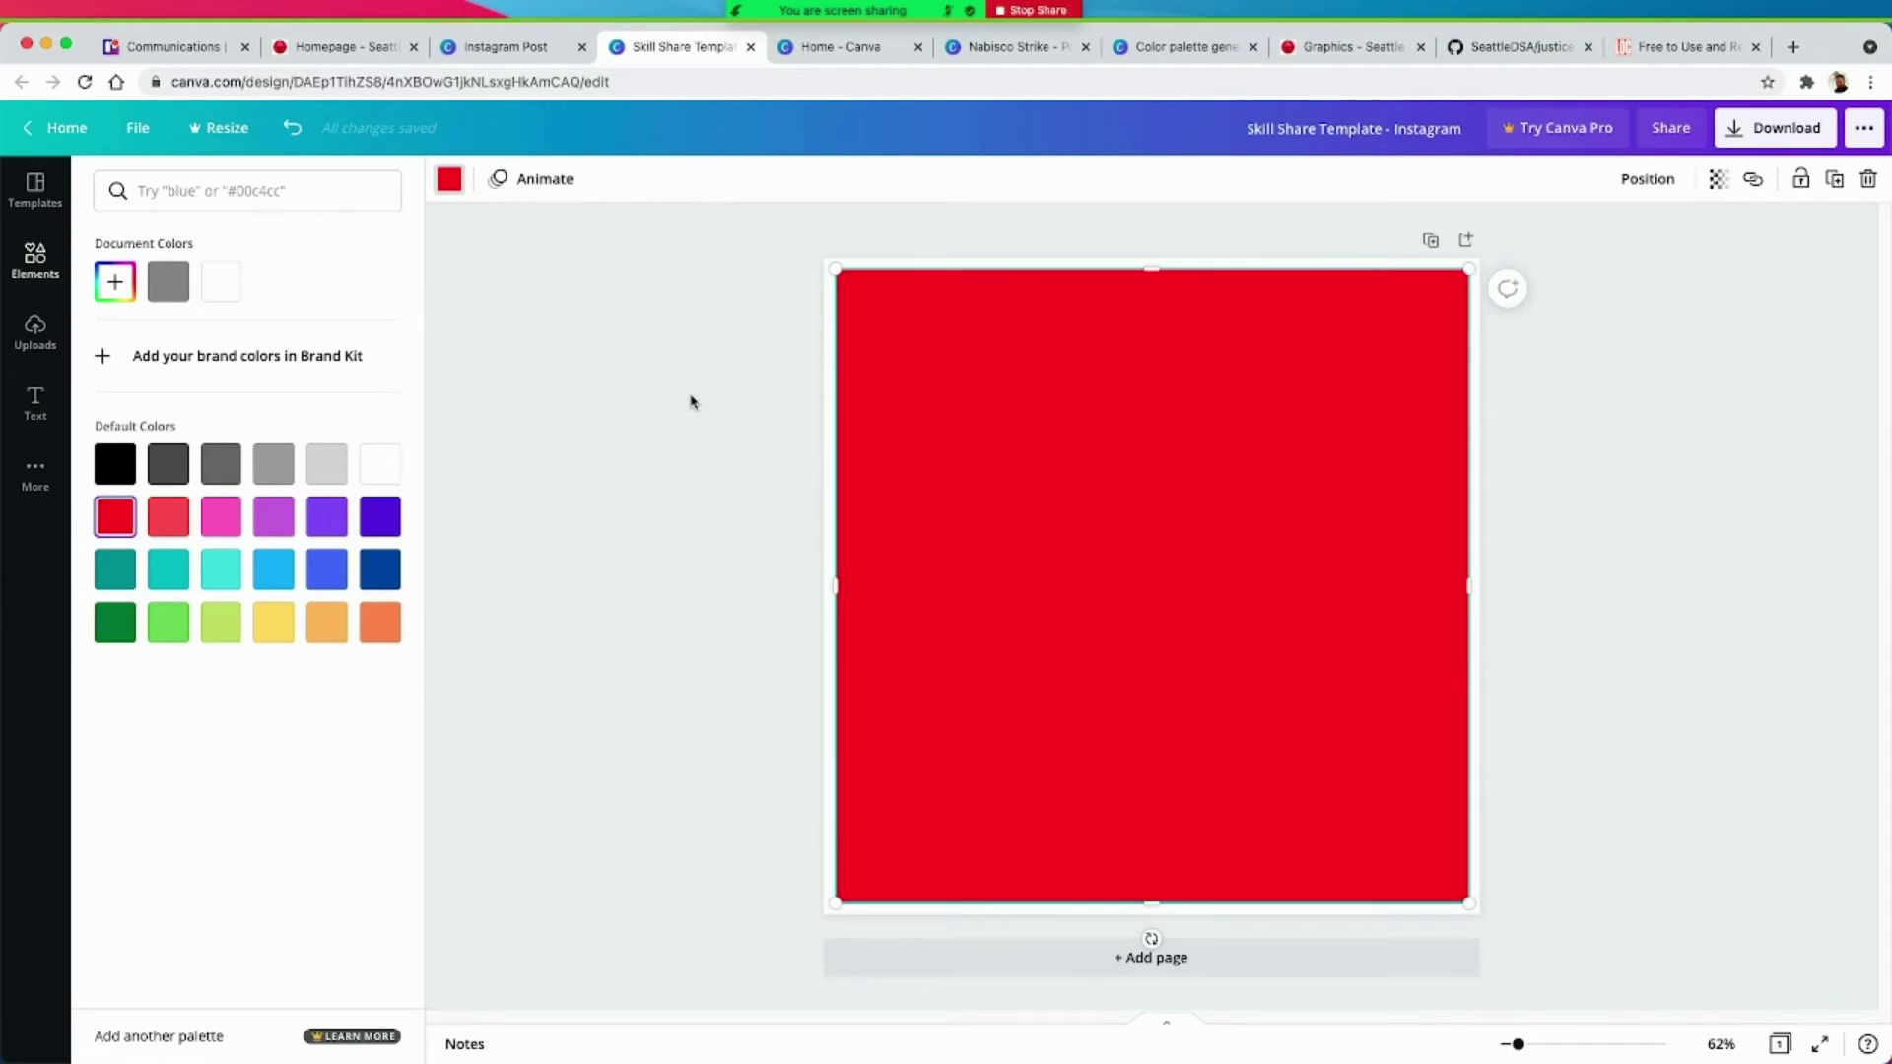
click(691, 399)
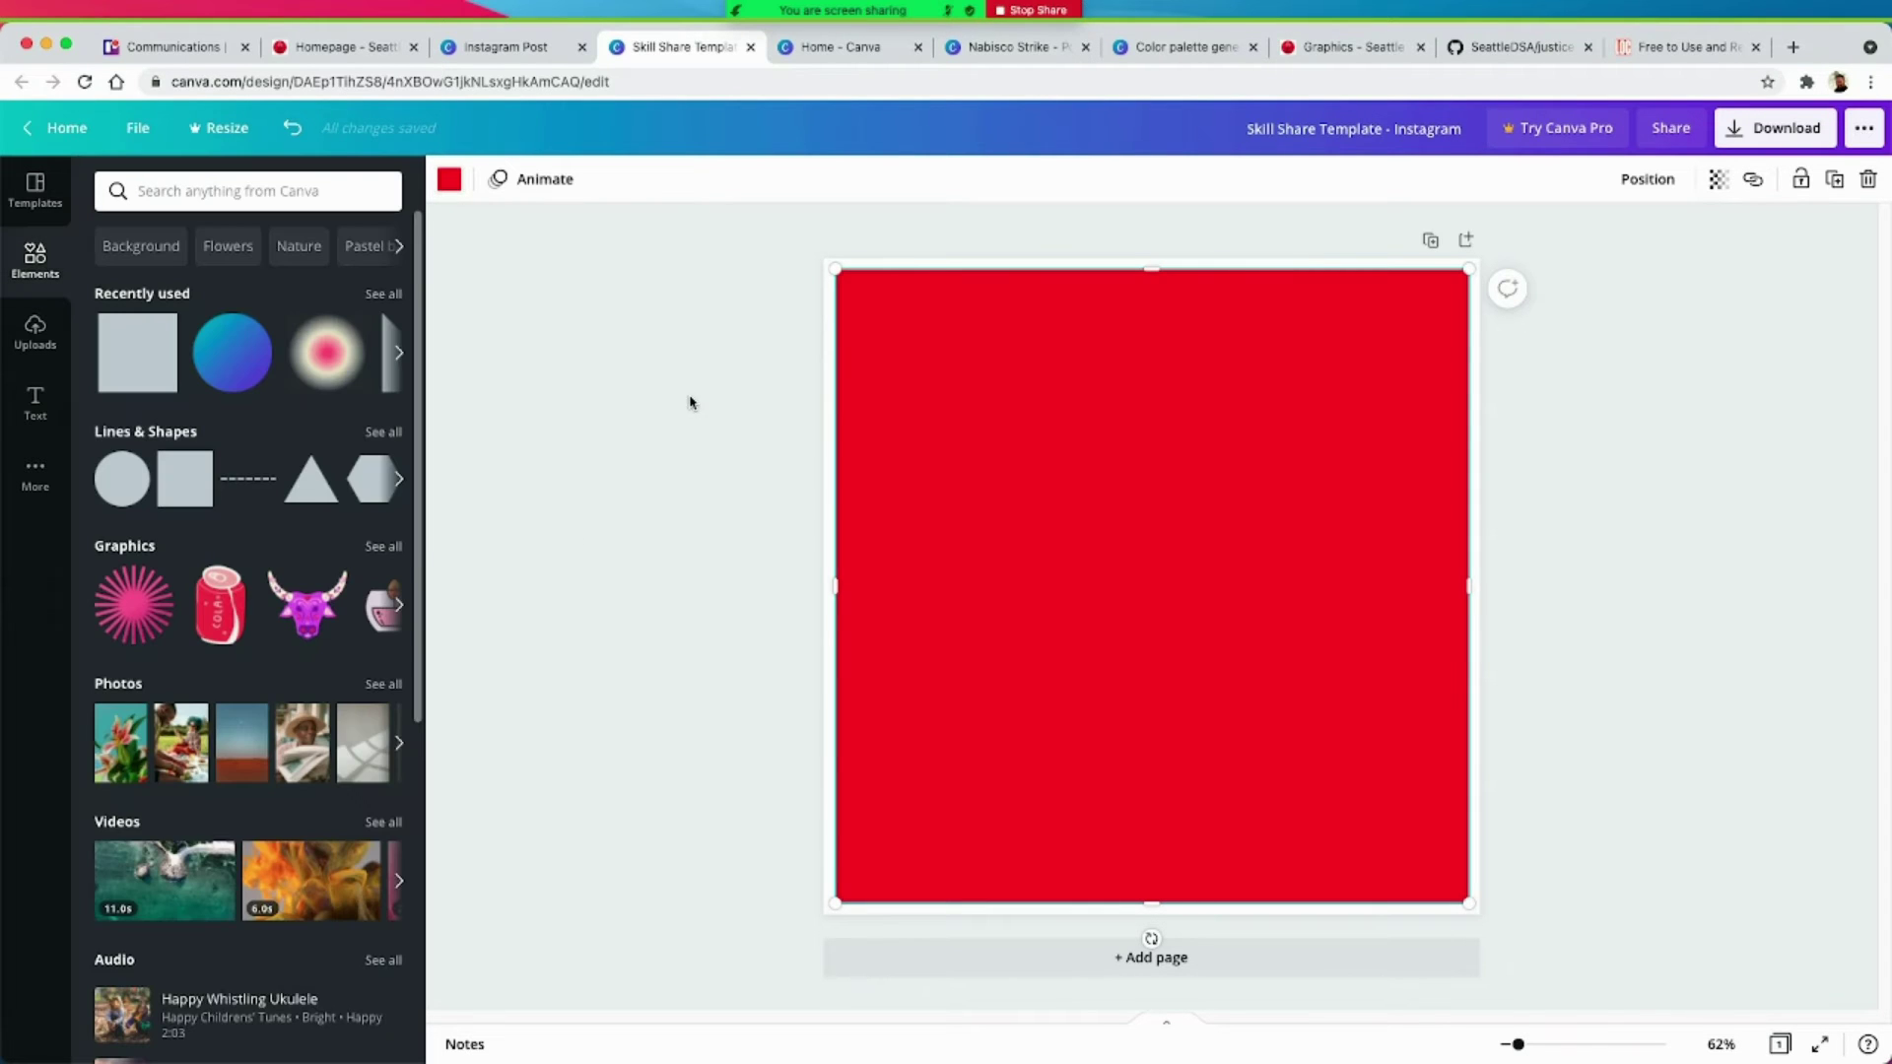
Step: Add a second page with a red square reshaped into a full-height rectangle over about the right 60% of the page, keeping a thin white margin
click(1018, 974)
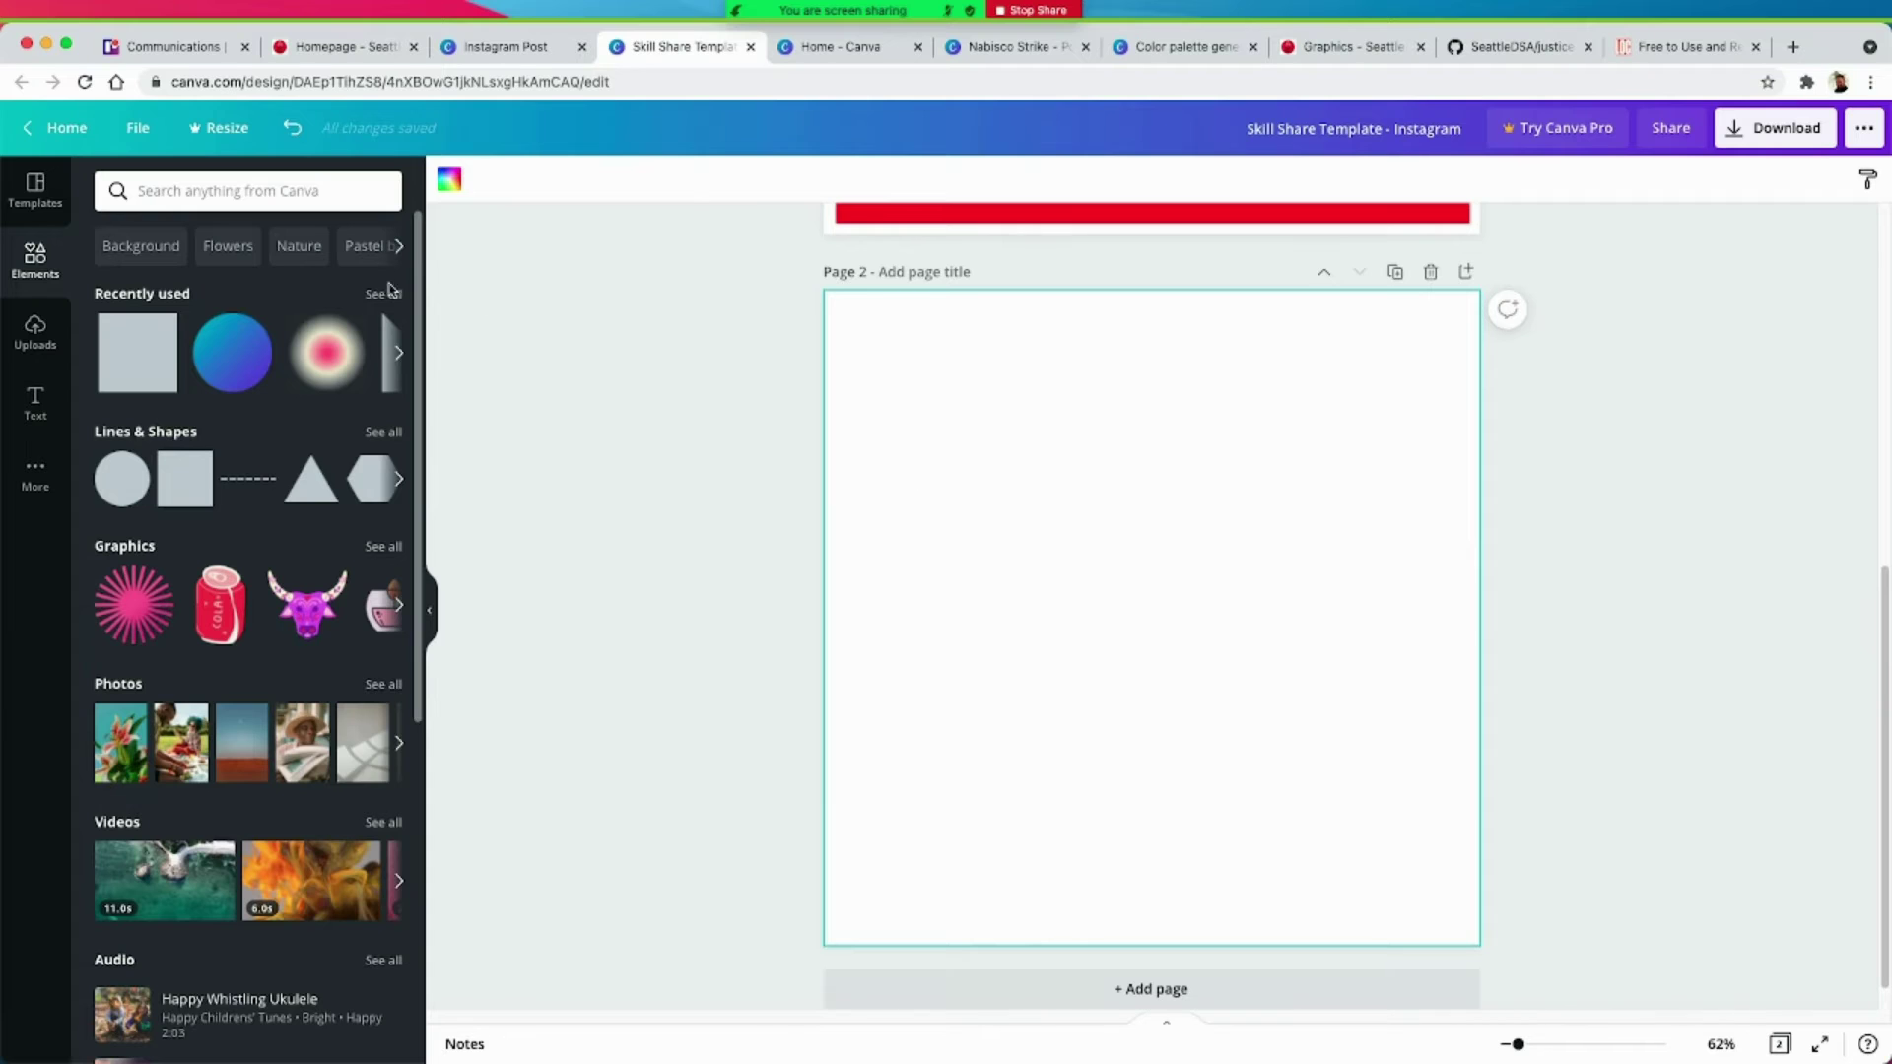
click(150, 361)
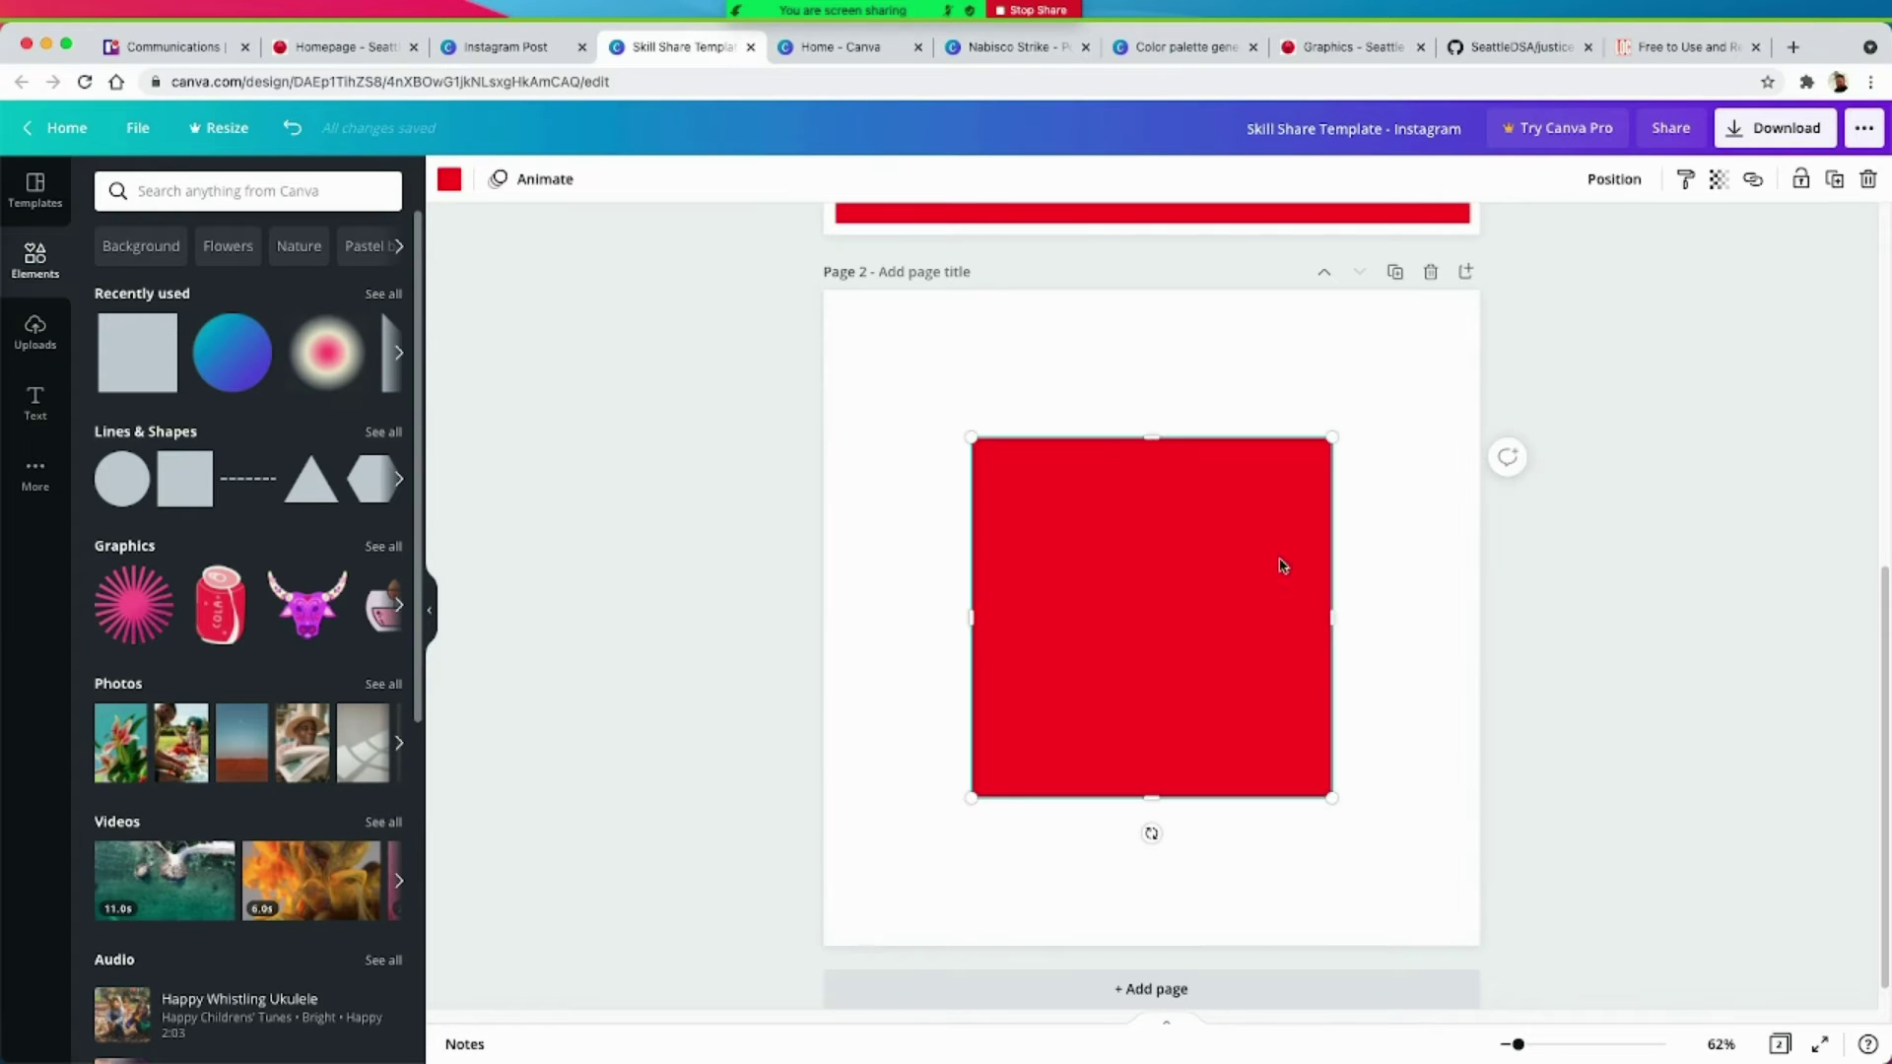
drag(1175, 696, 1292, 549)
drag(1098, 672, 1174, 811)
drag(1263, 692, 1279, 922)
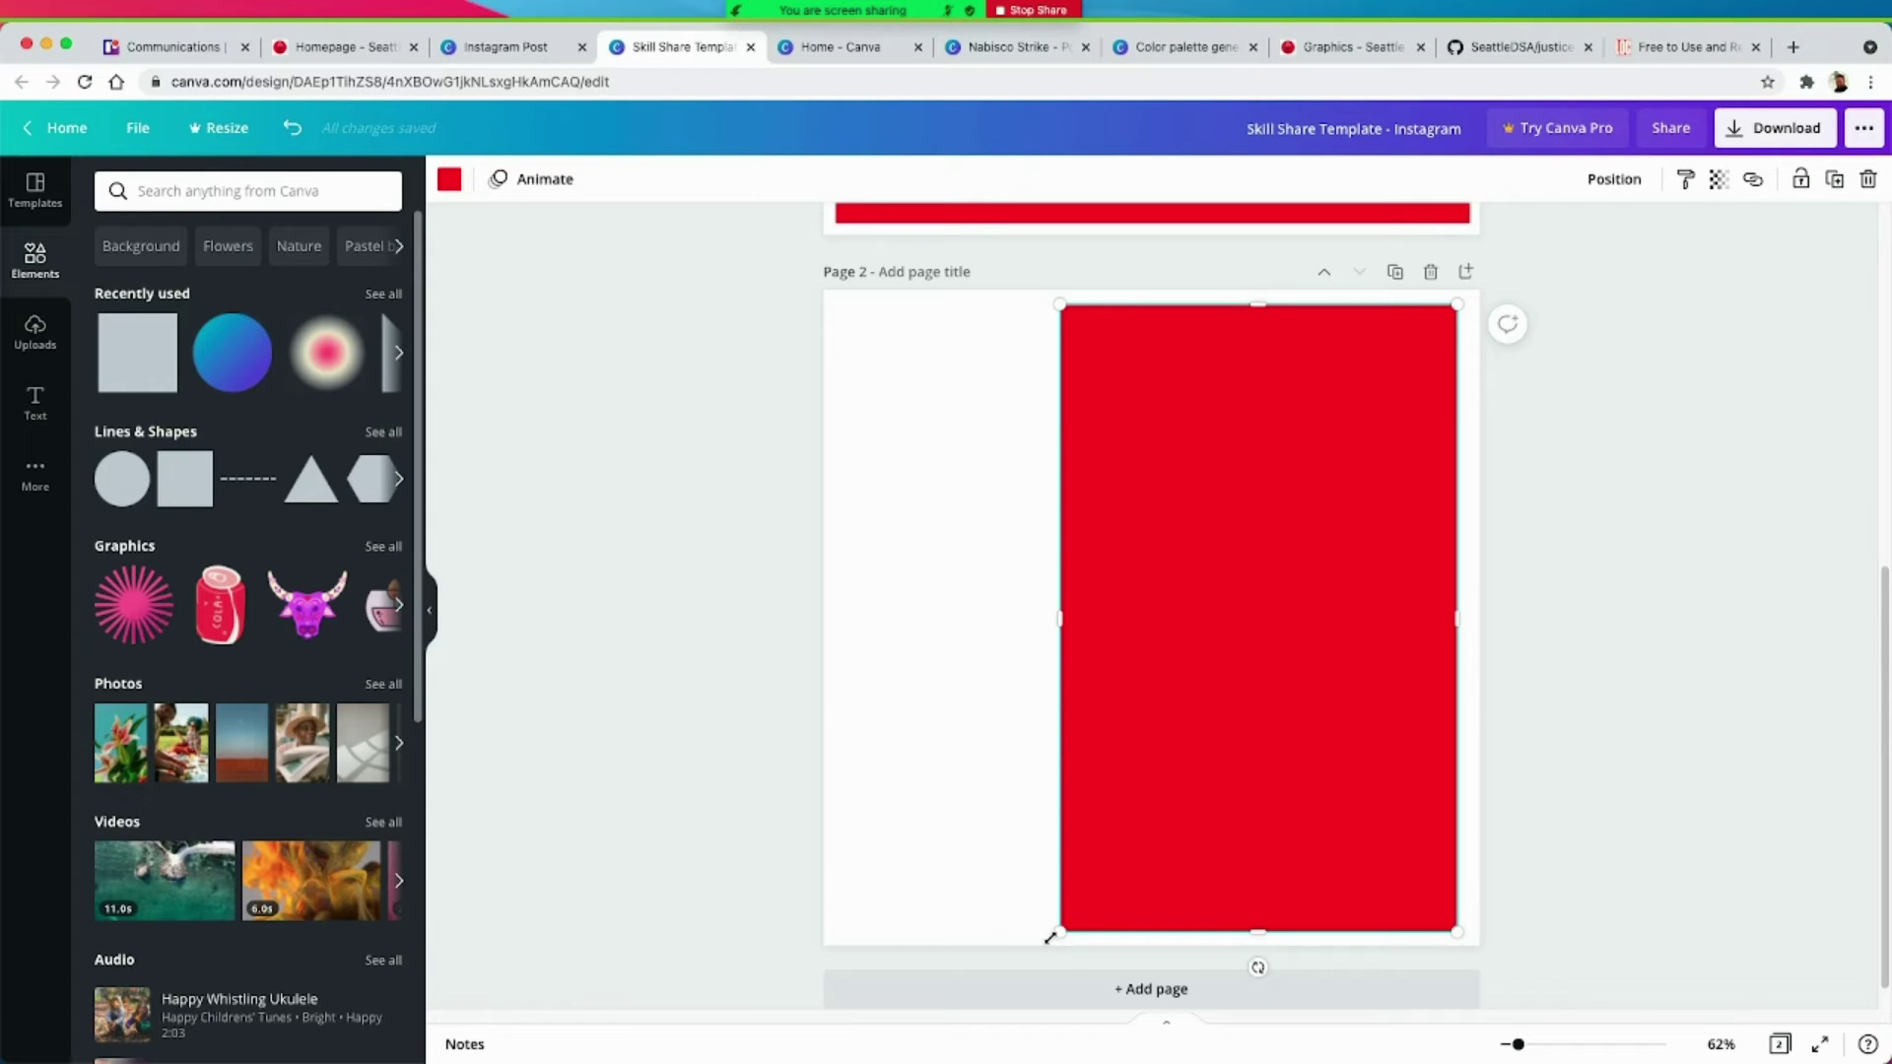
mouse_move(1051, 936)
mouse_down()
mouse_move(1136, 788)
mouse_move(1042, 933)
mouse_up()
mouse_move(1058, 621)
mouse_down()
mouse_move(1271, 609)
mouse_move(1069, 608)
mouse_up()
click(965, 596)
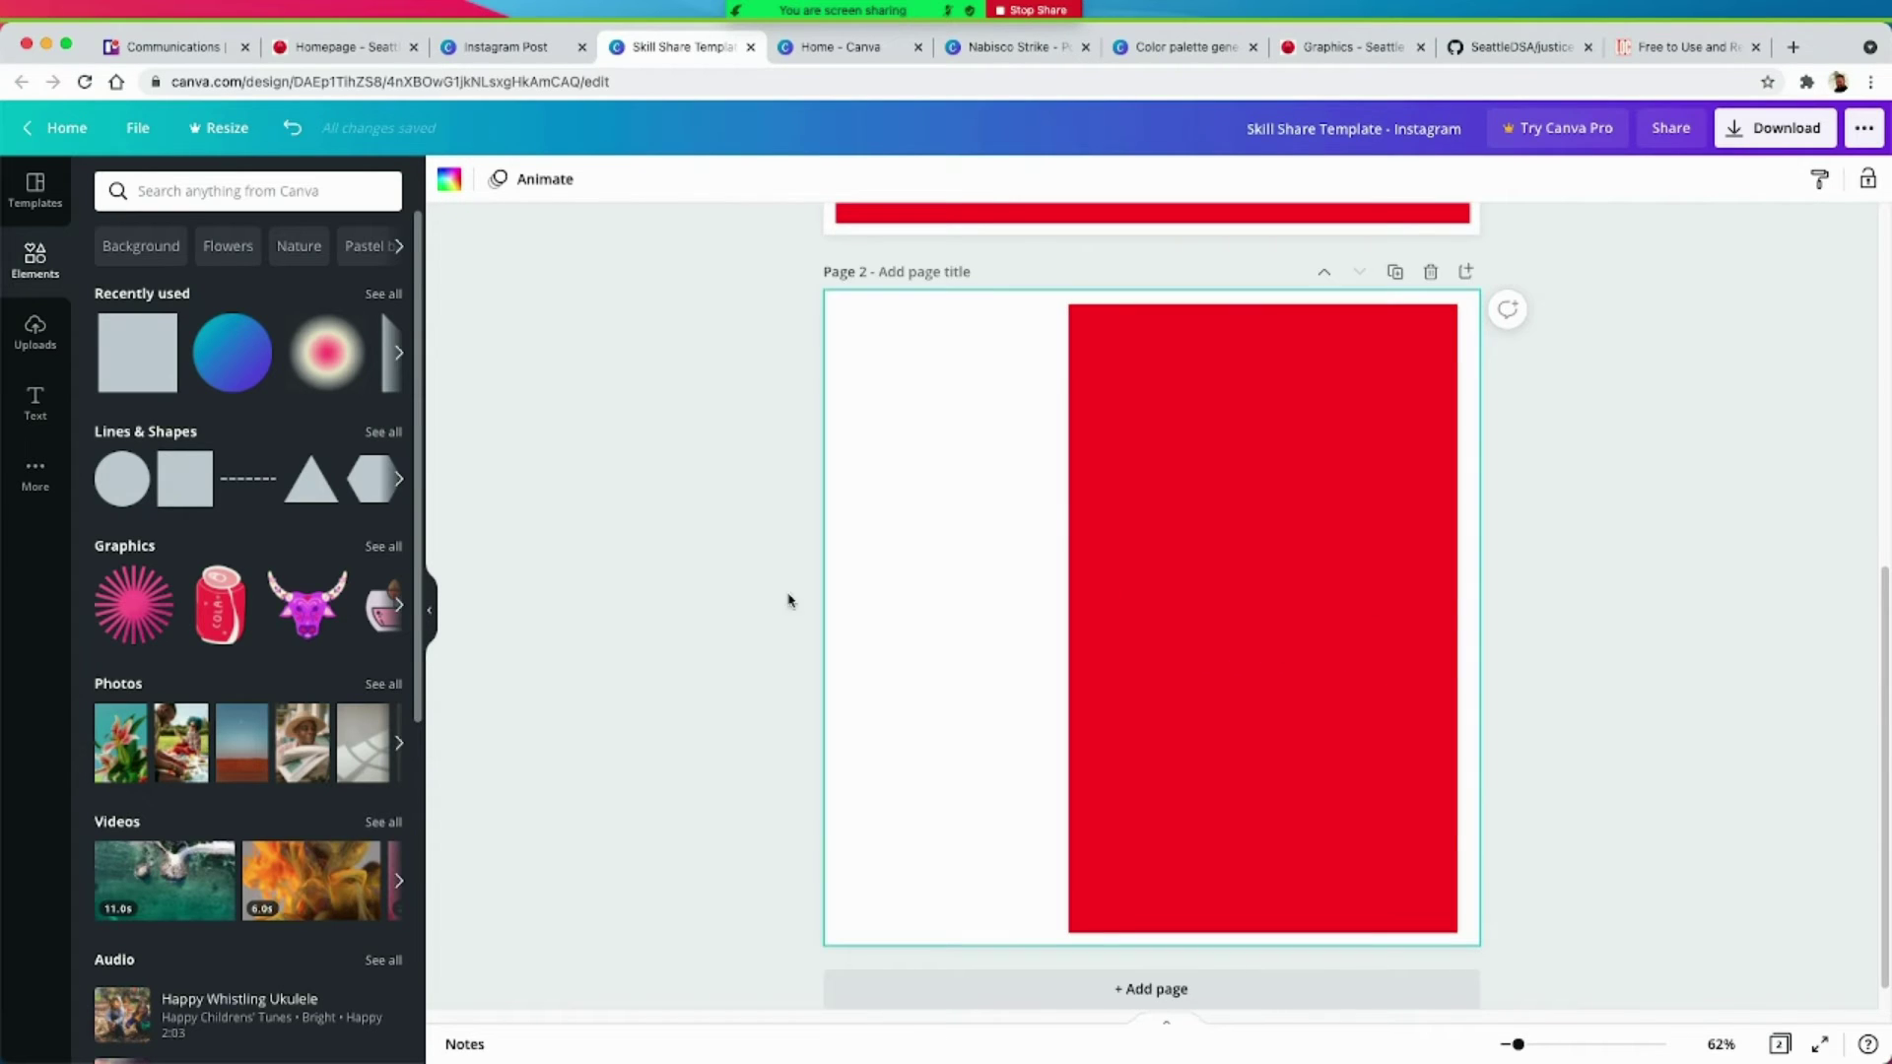
Step: Add a heading text box over the red square on page 1
scroll(985, 656, up, 6)
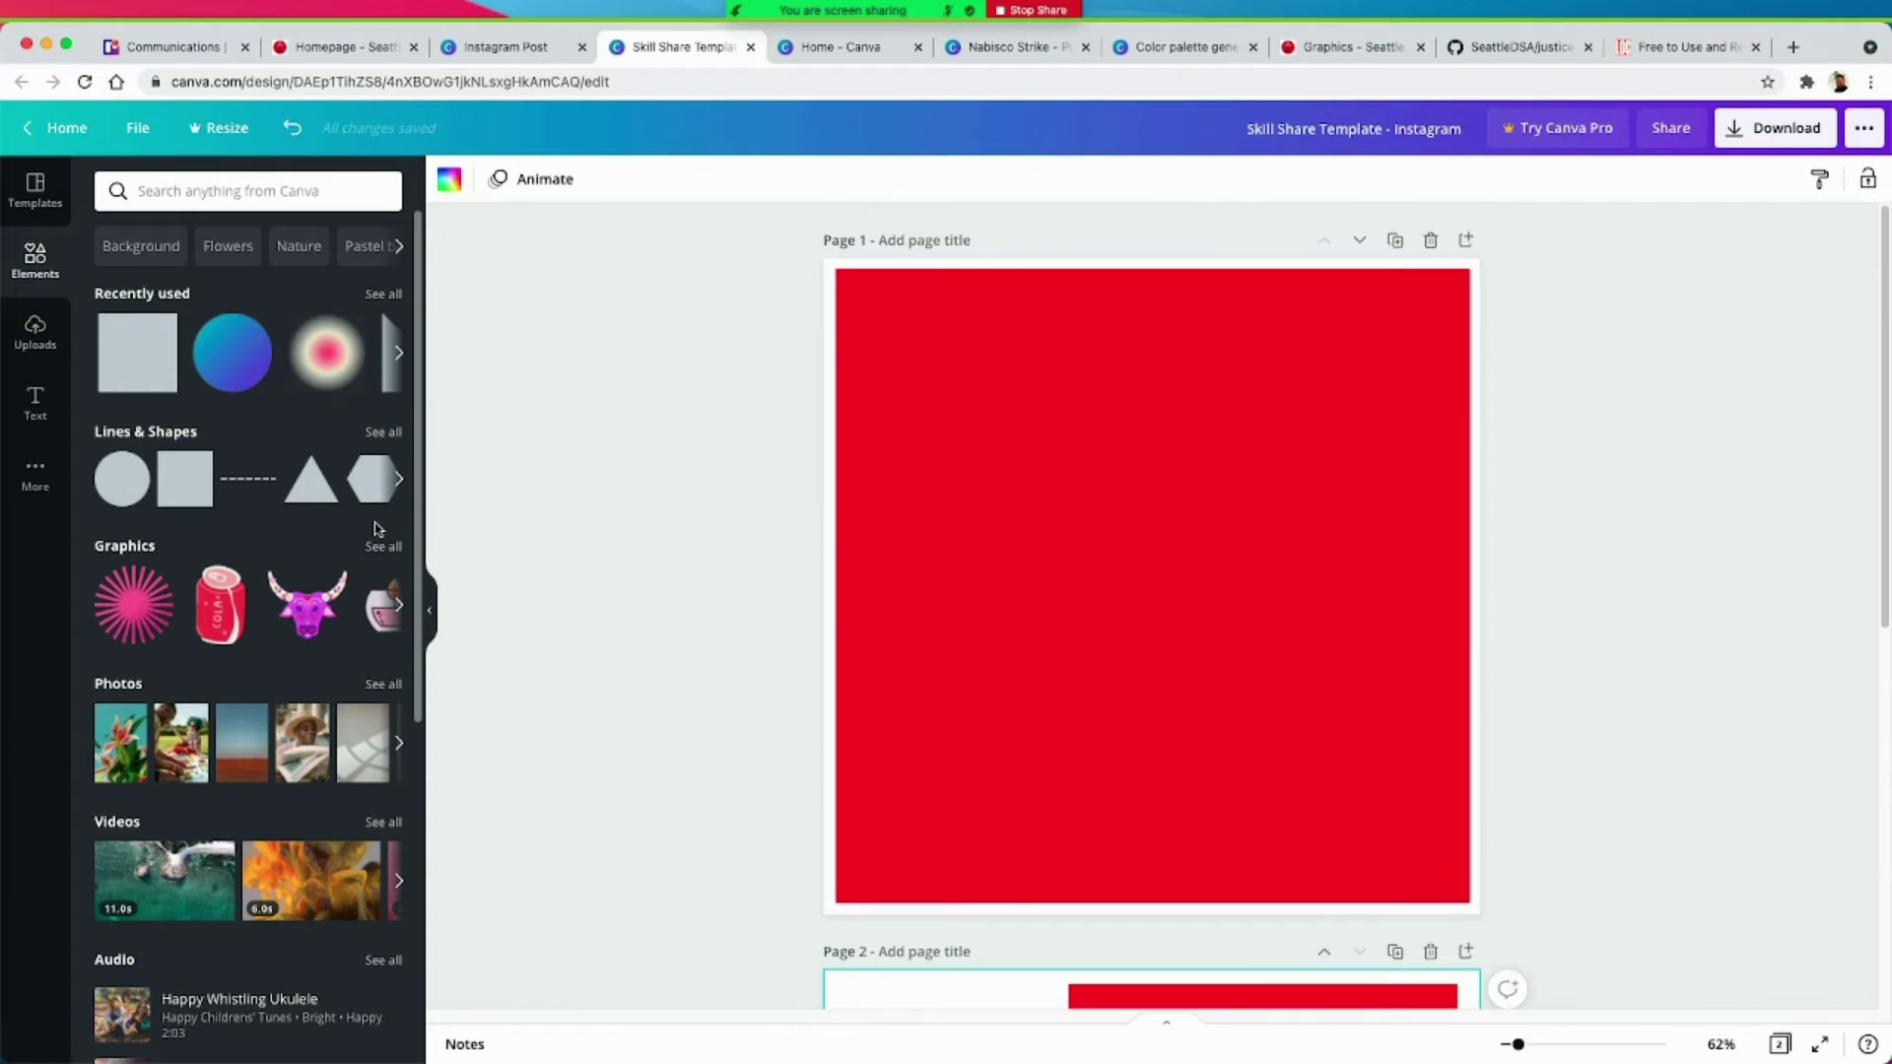
click(1009, 490)
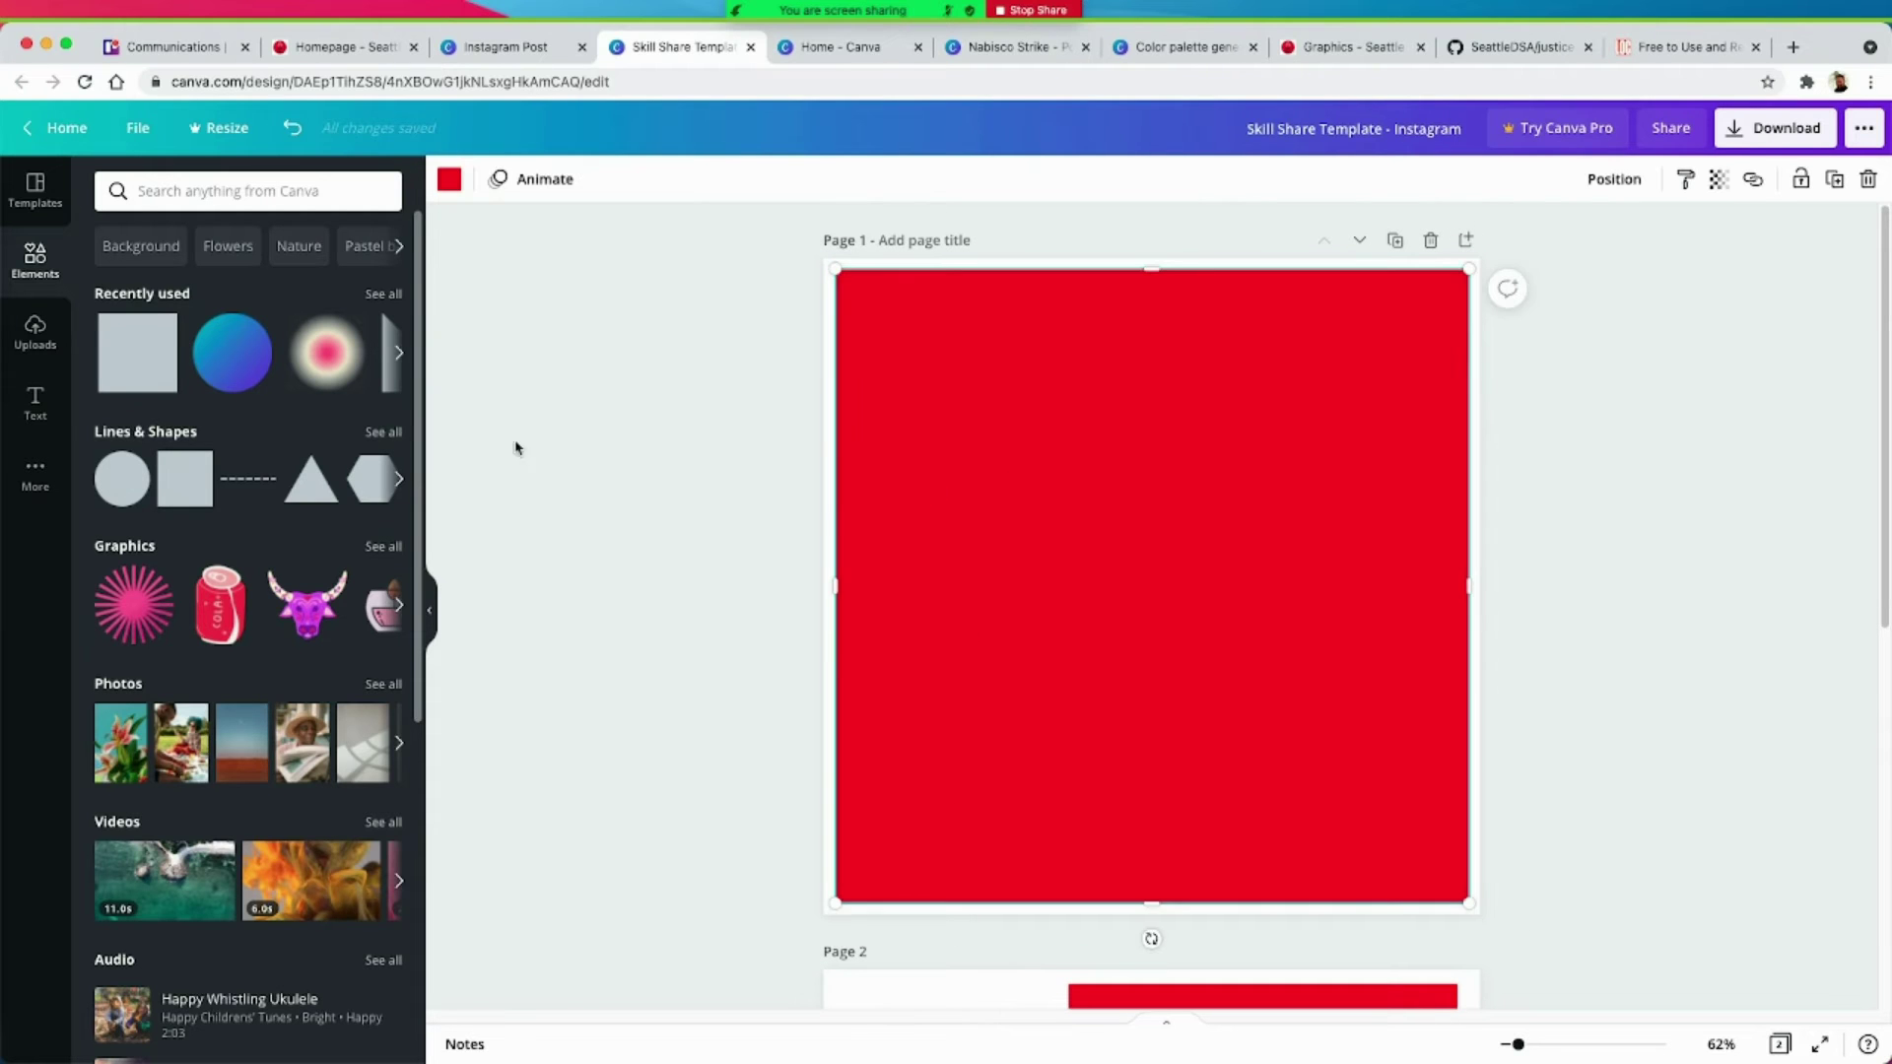
click(36, 402)
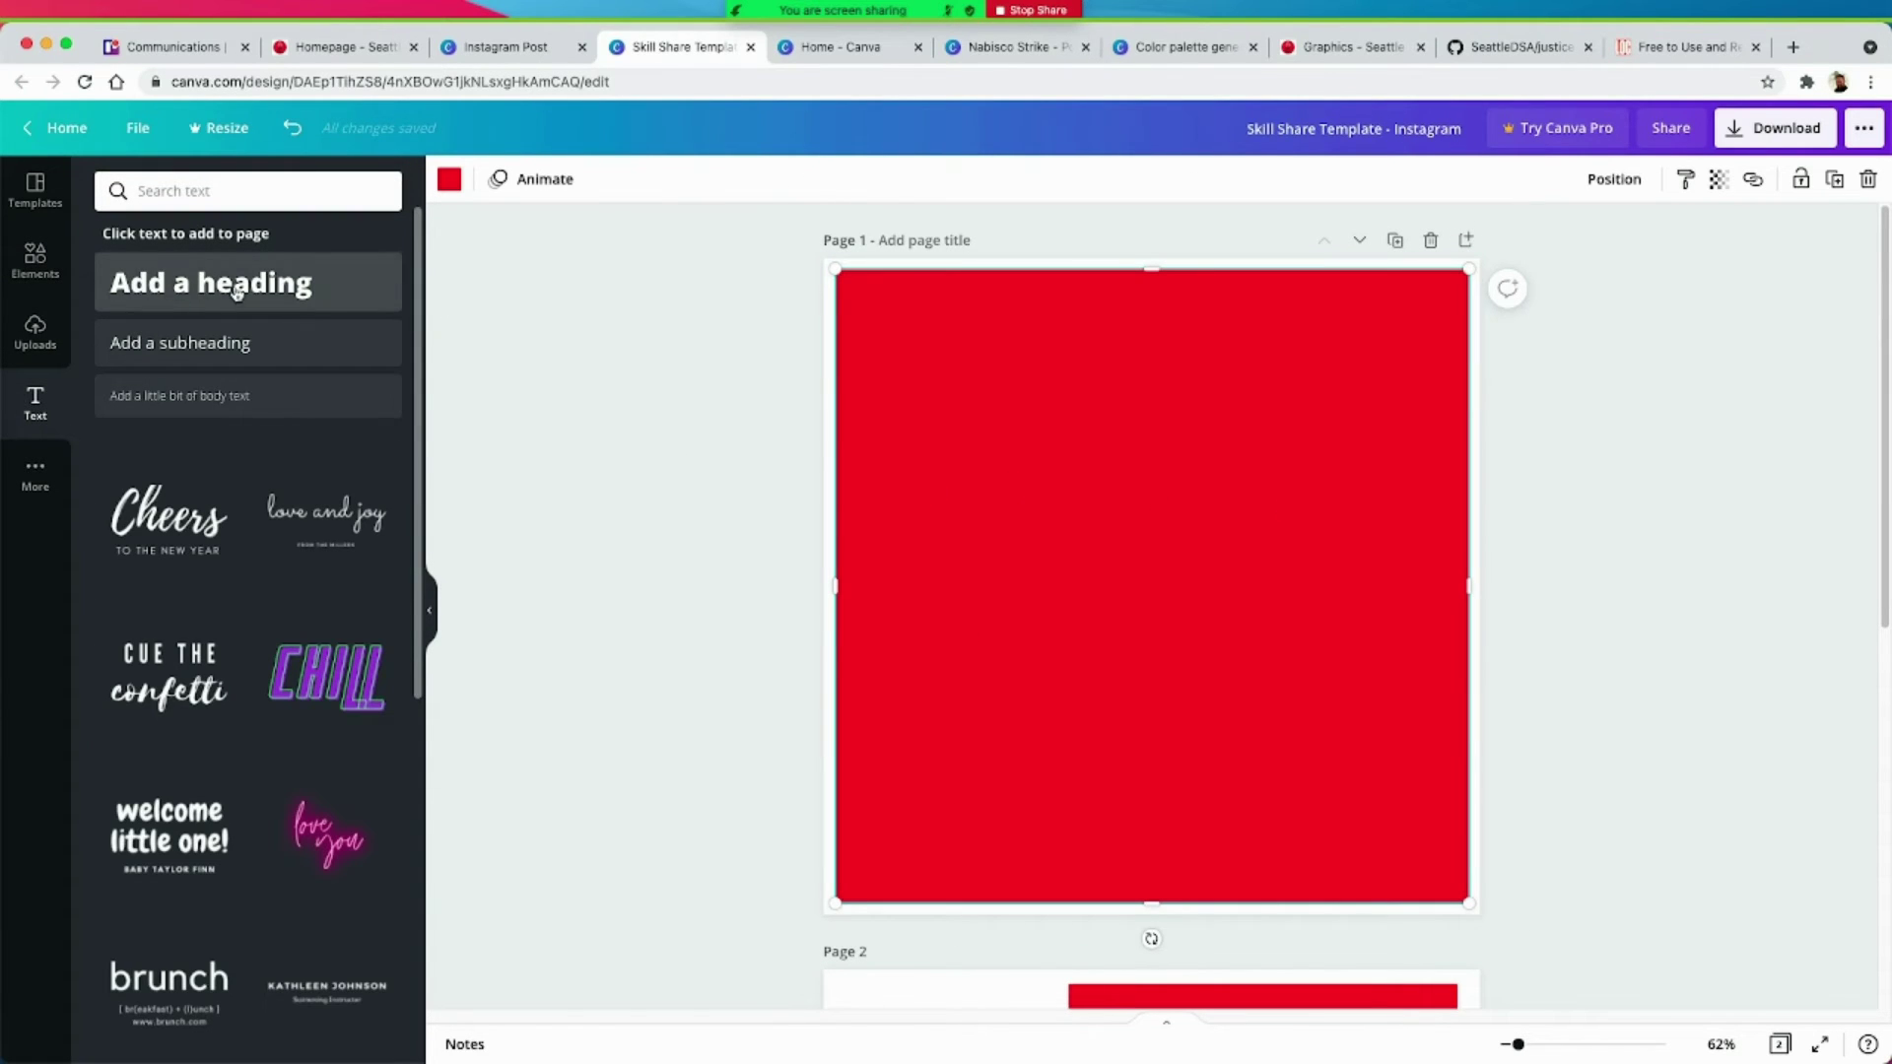
click(235, 290)
click(1139, 549)
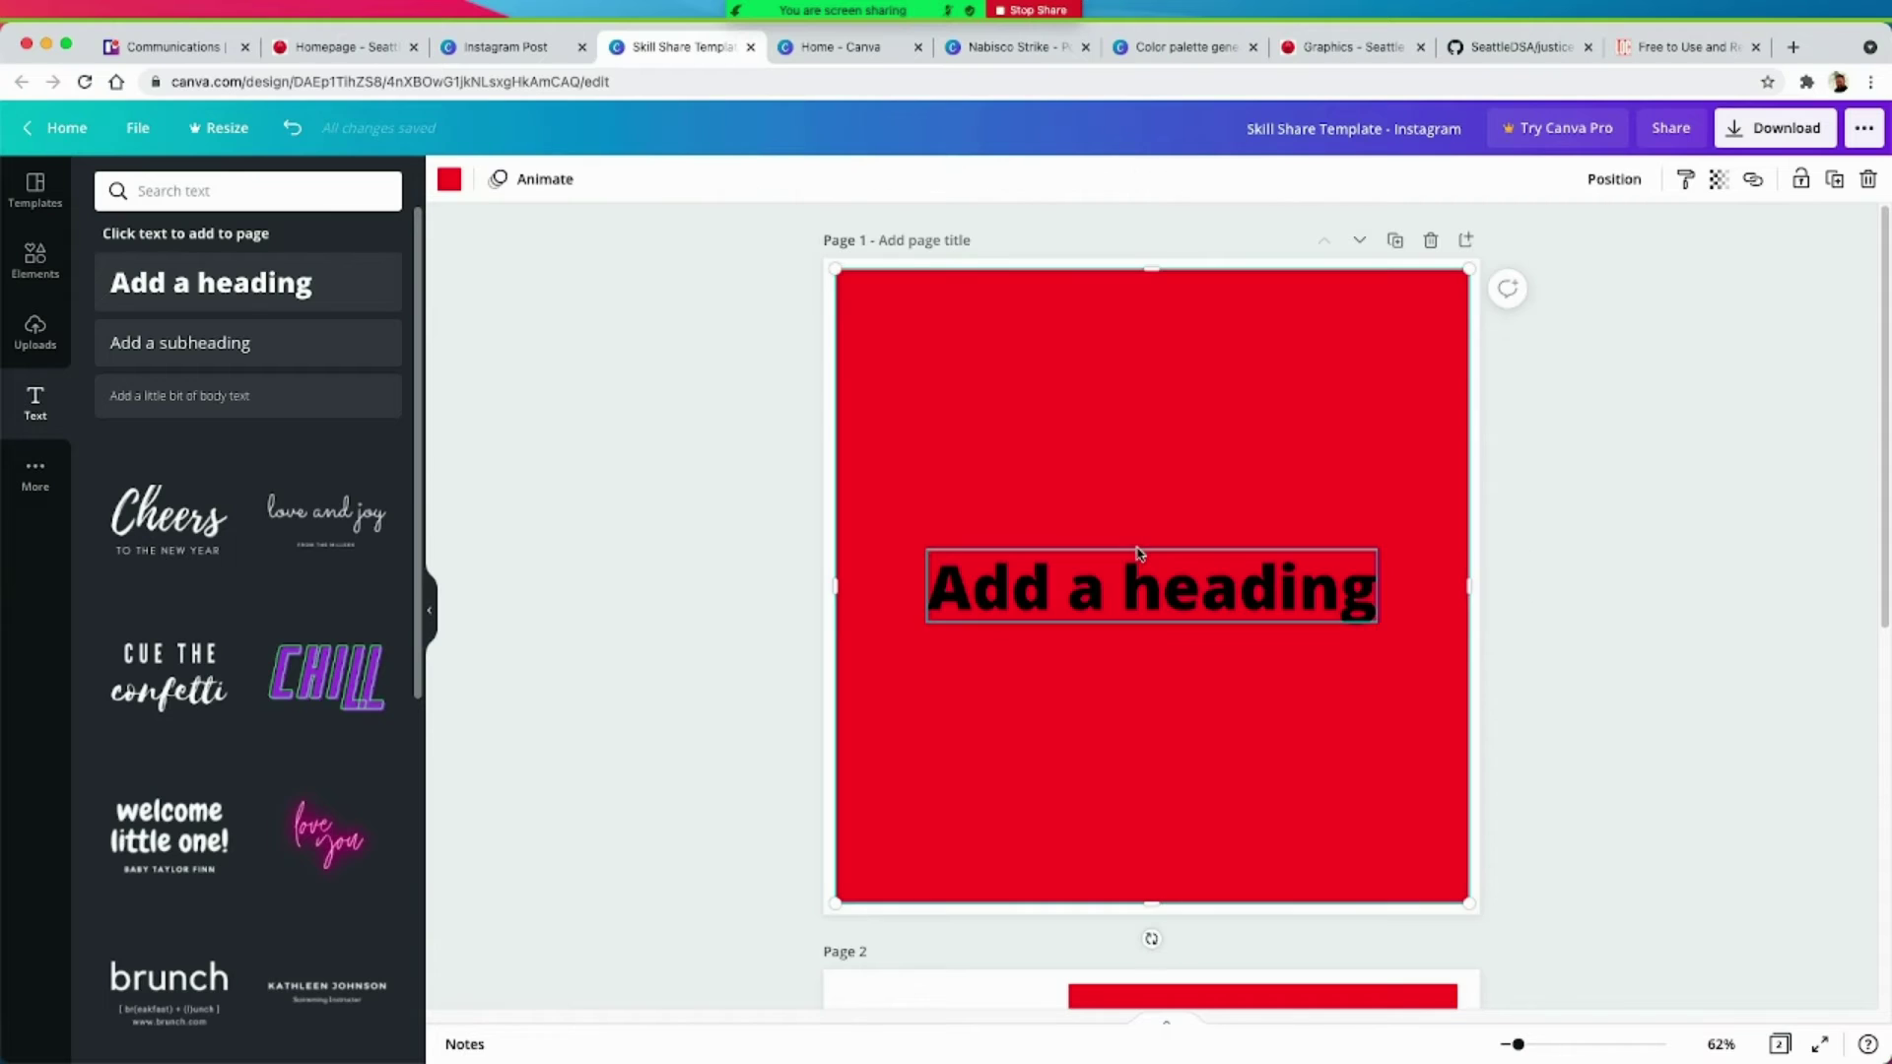
Step: Color the page 1 heading white and shift it left to sit near the red square's left edge
click(1139, 557)
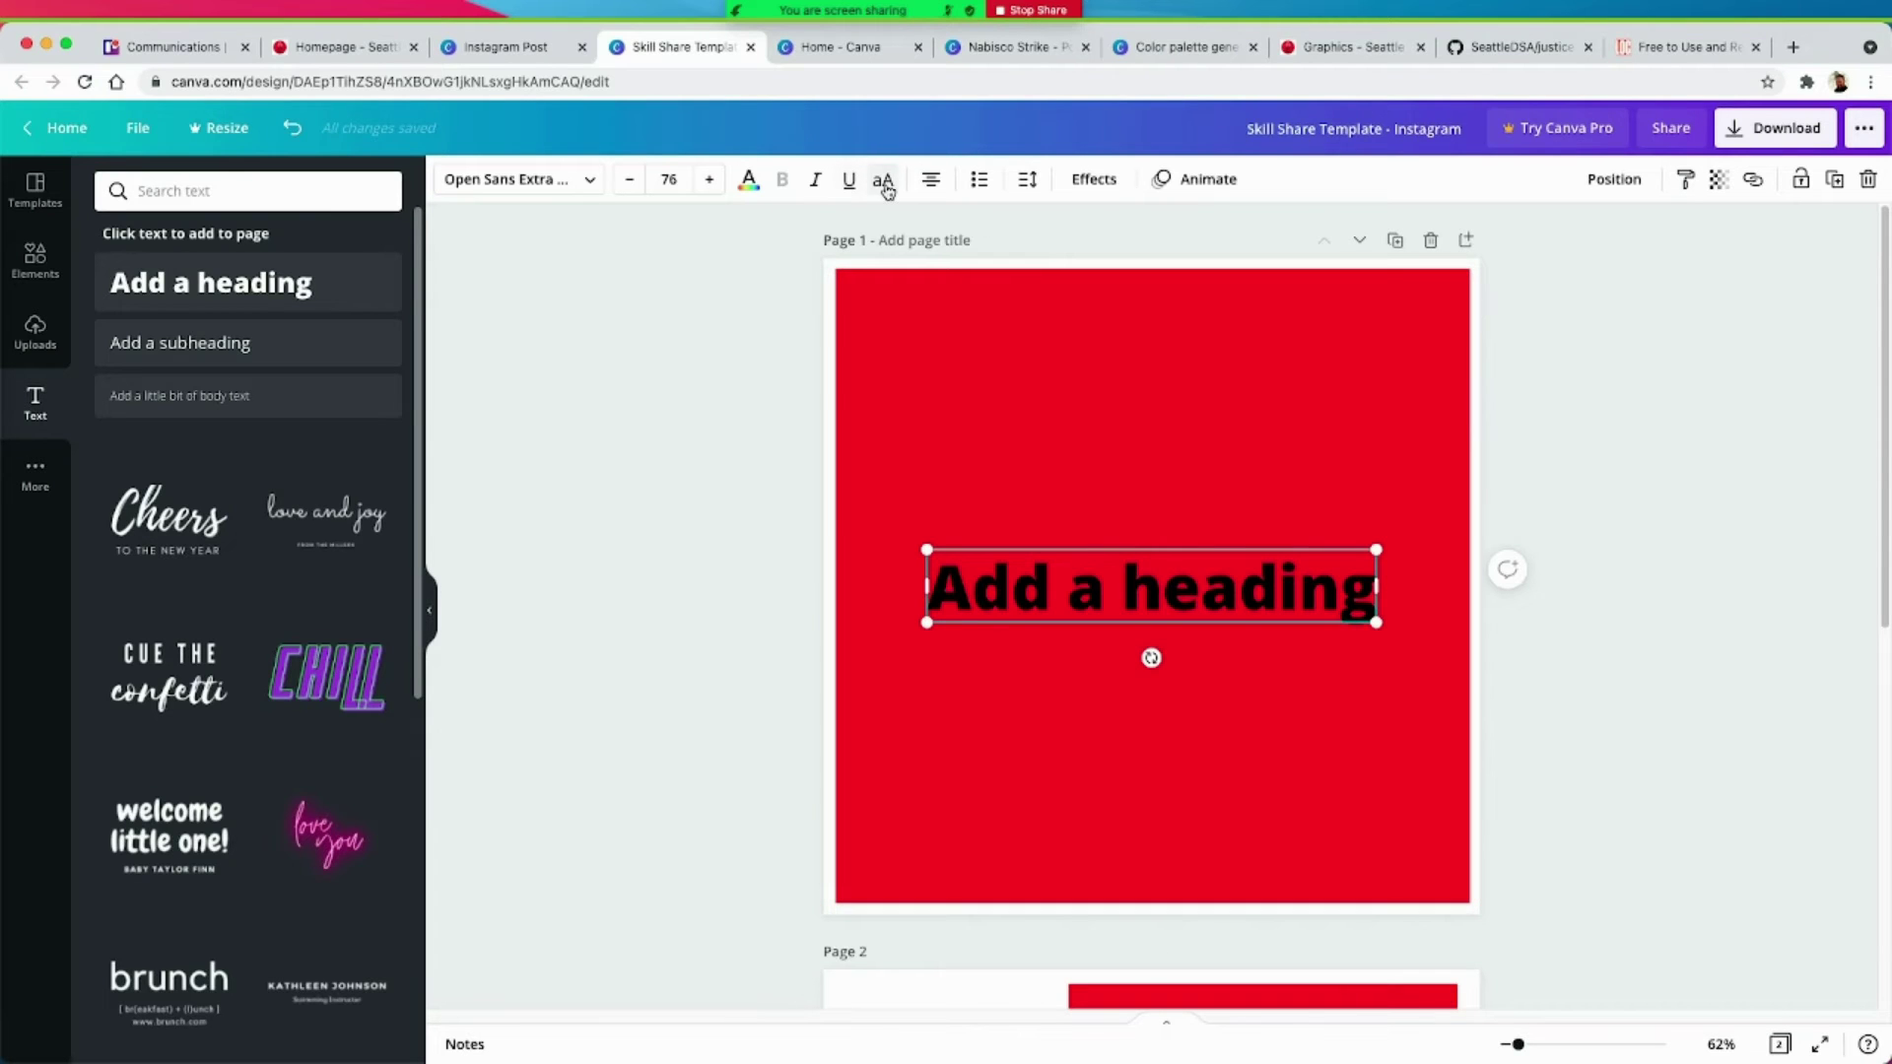
click(749, 179)
click(274, 282)
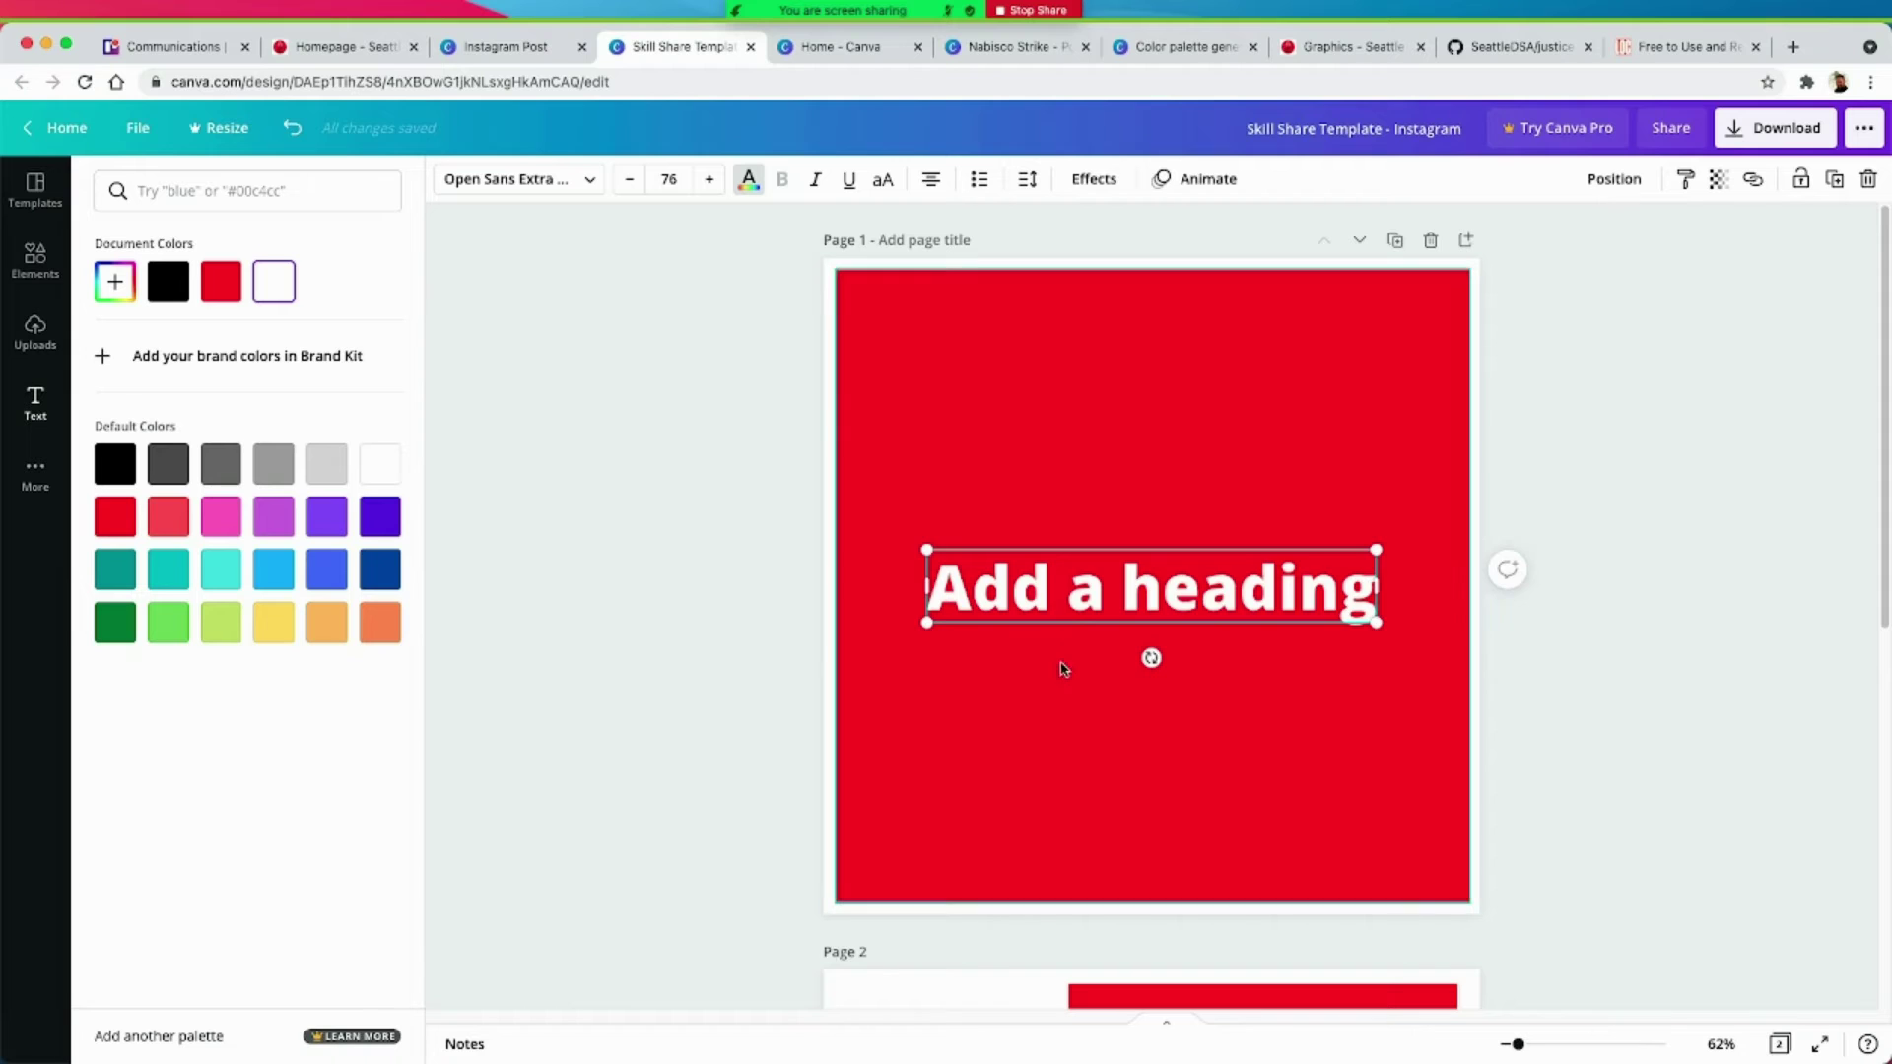
drag(1029, 580, 981, 579)
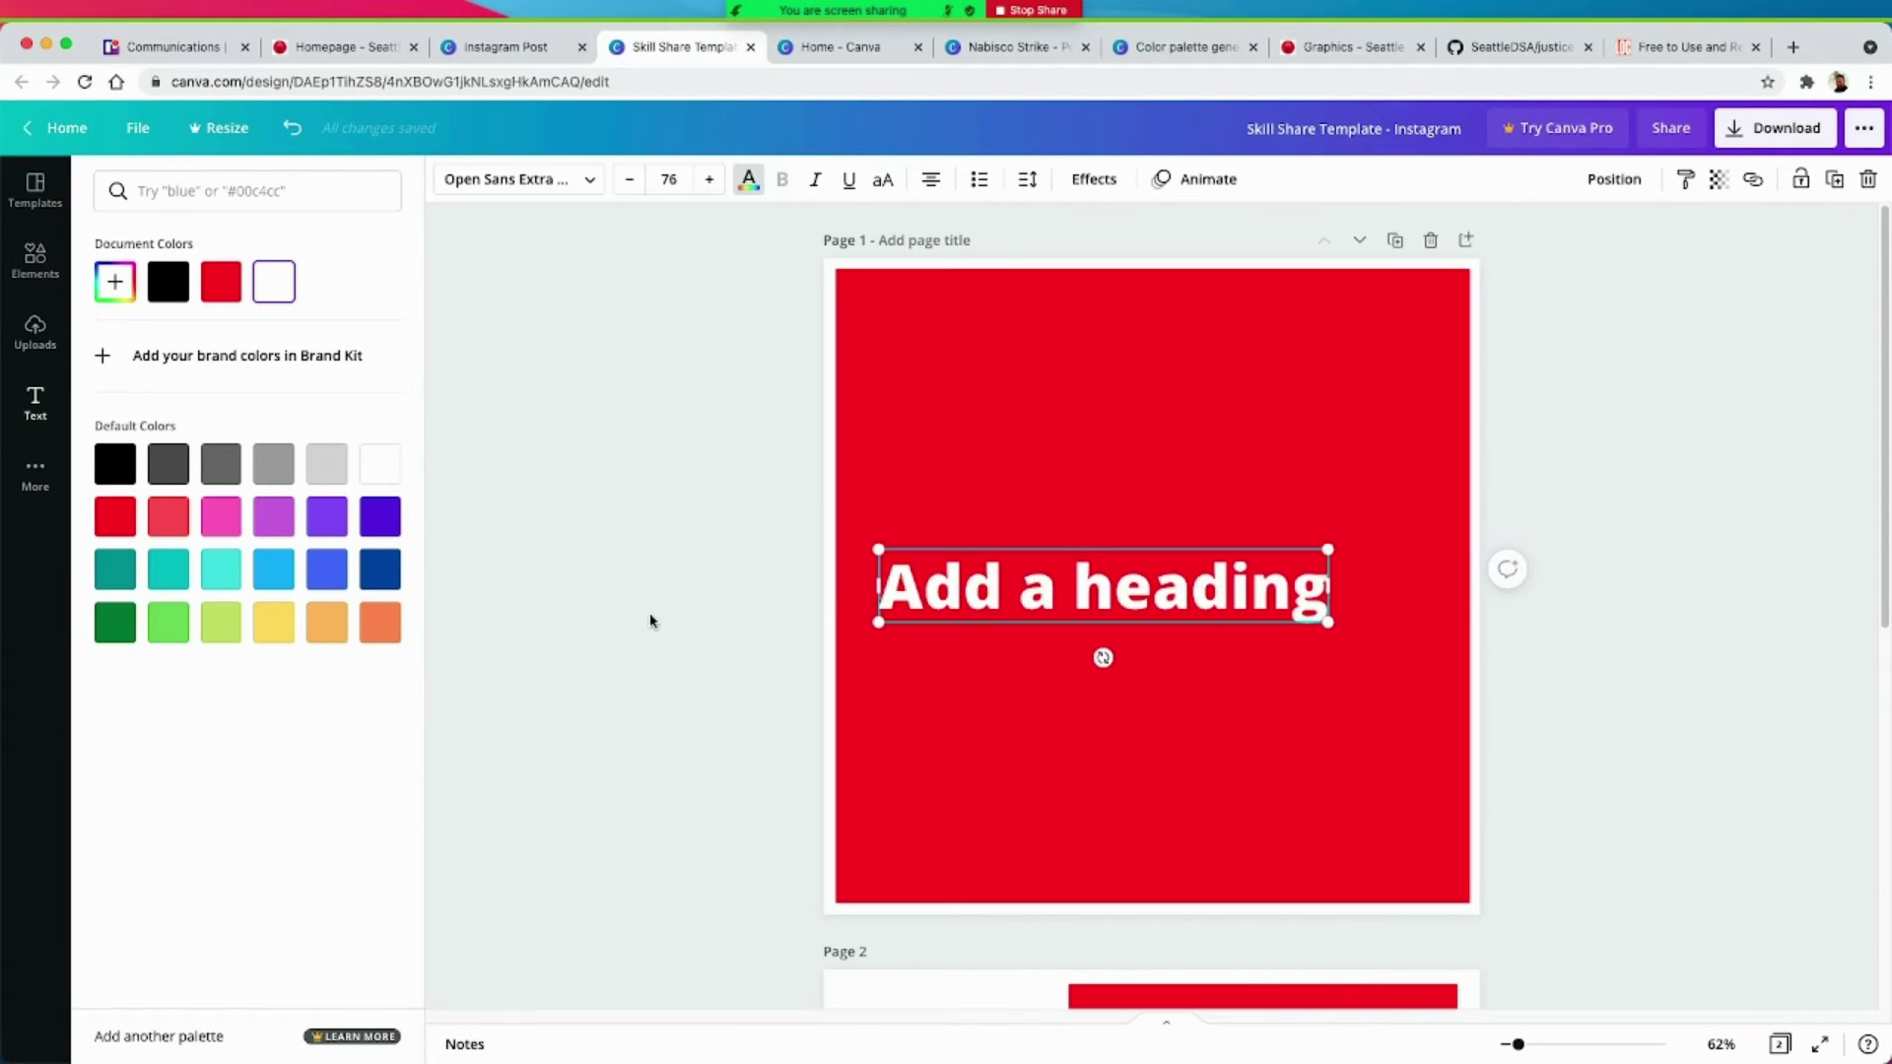
Step: Add a subheading directly beneath the page 1 heading and left-align its text
click(34, 404)
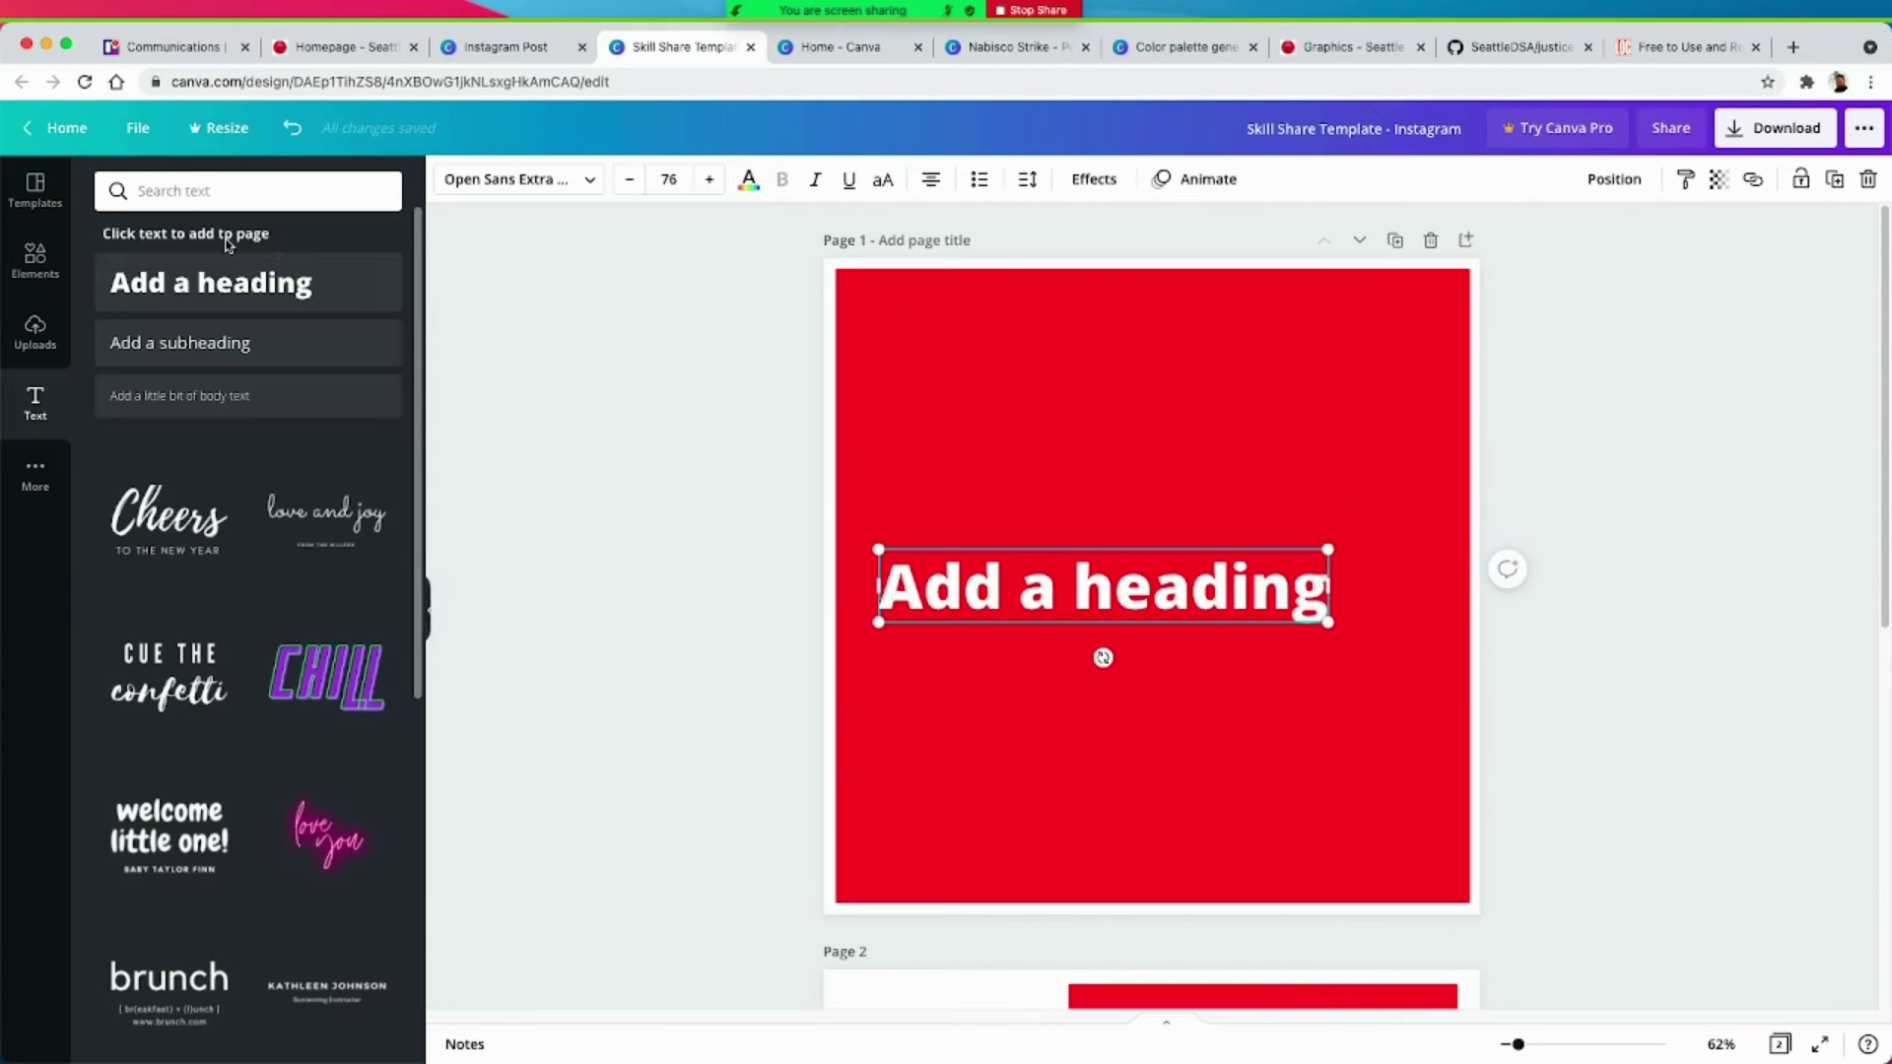
click(201, 345)
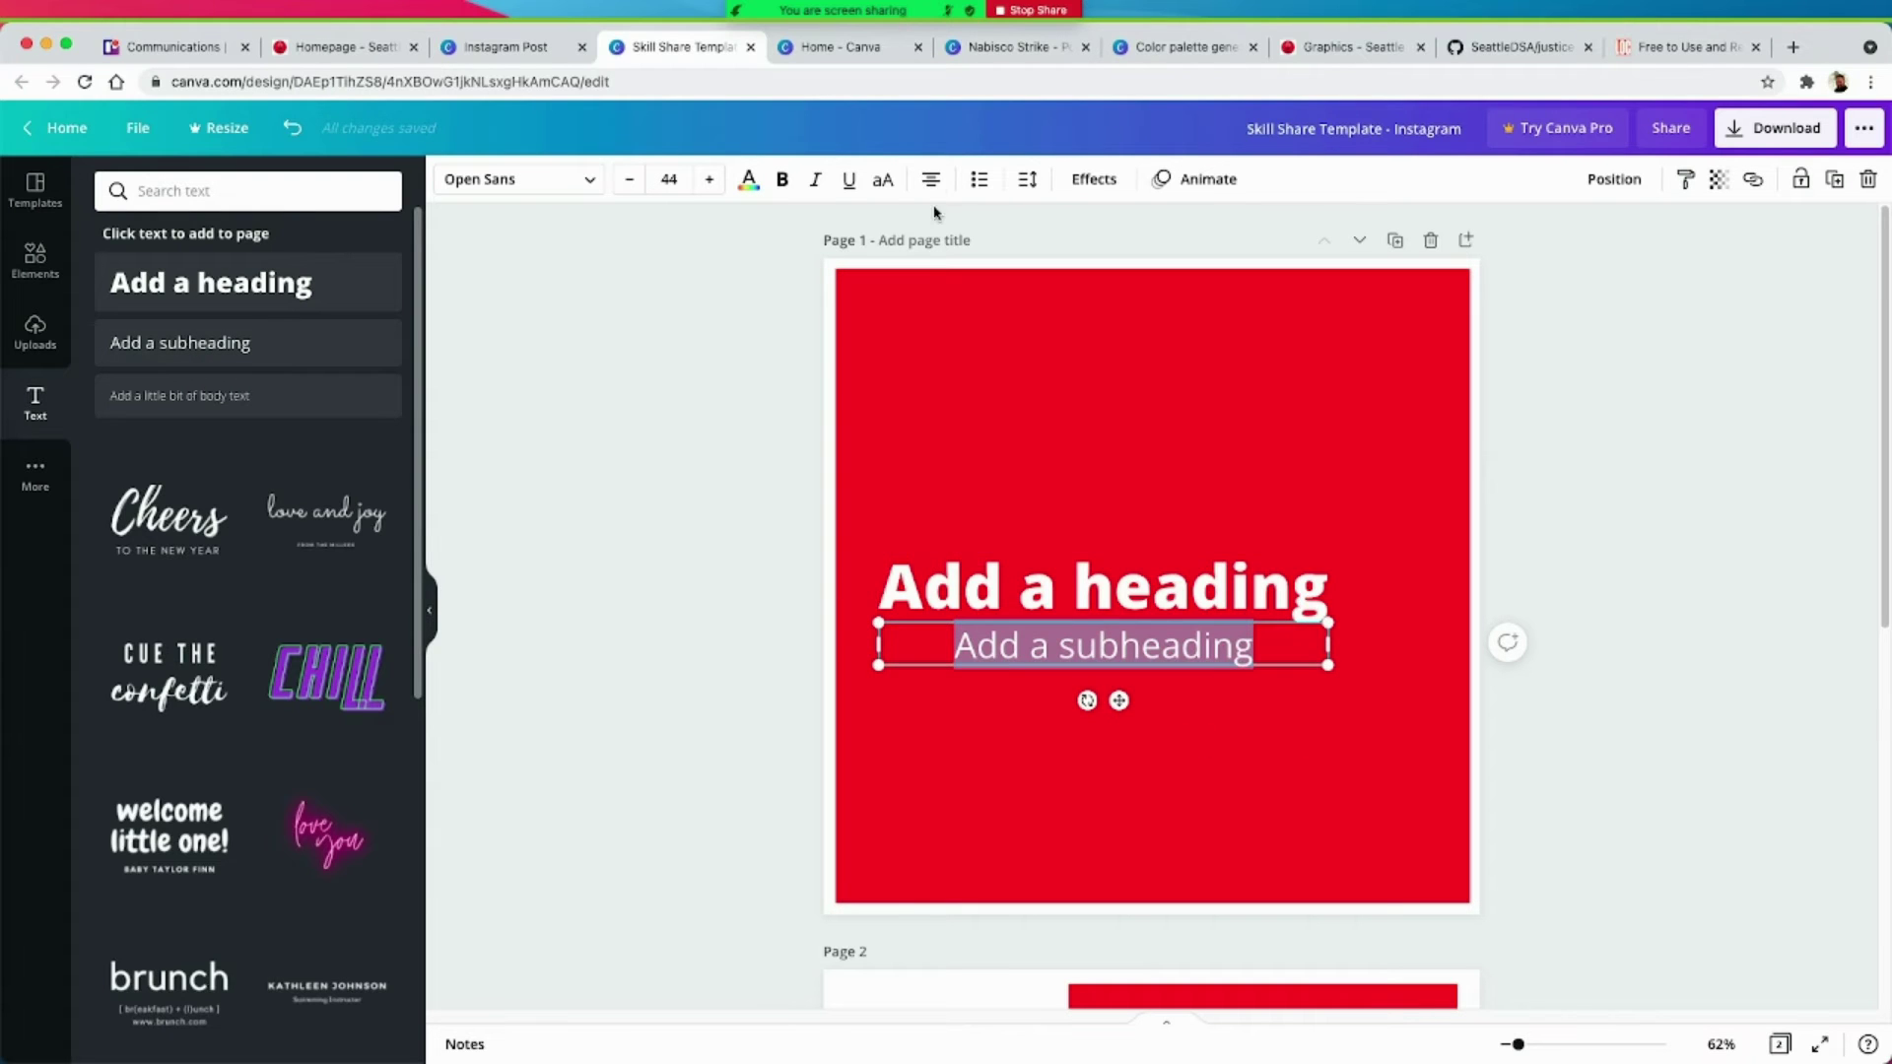
click(930, 180)
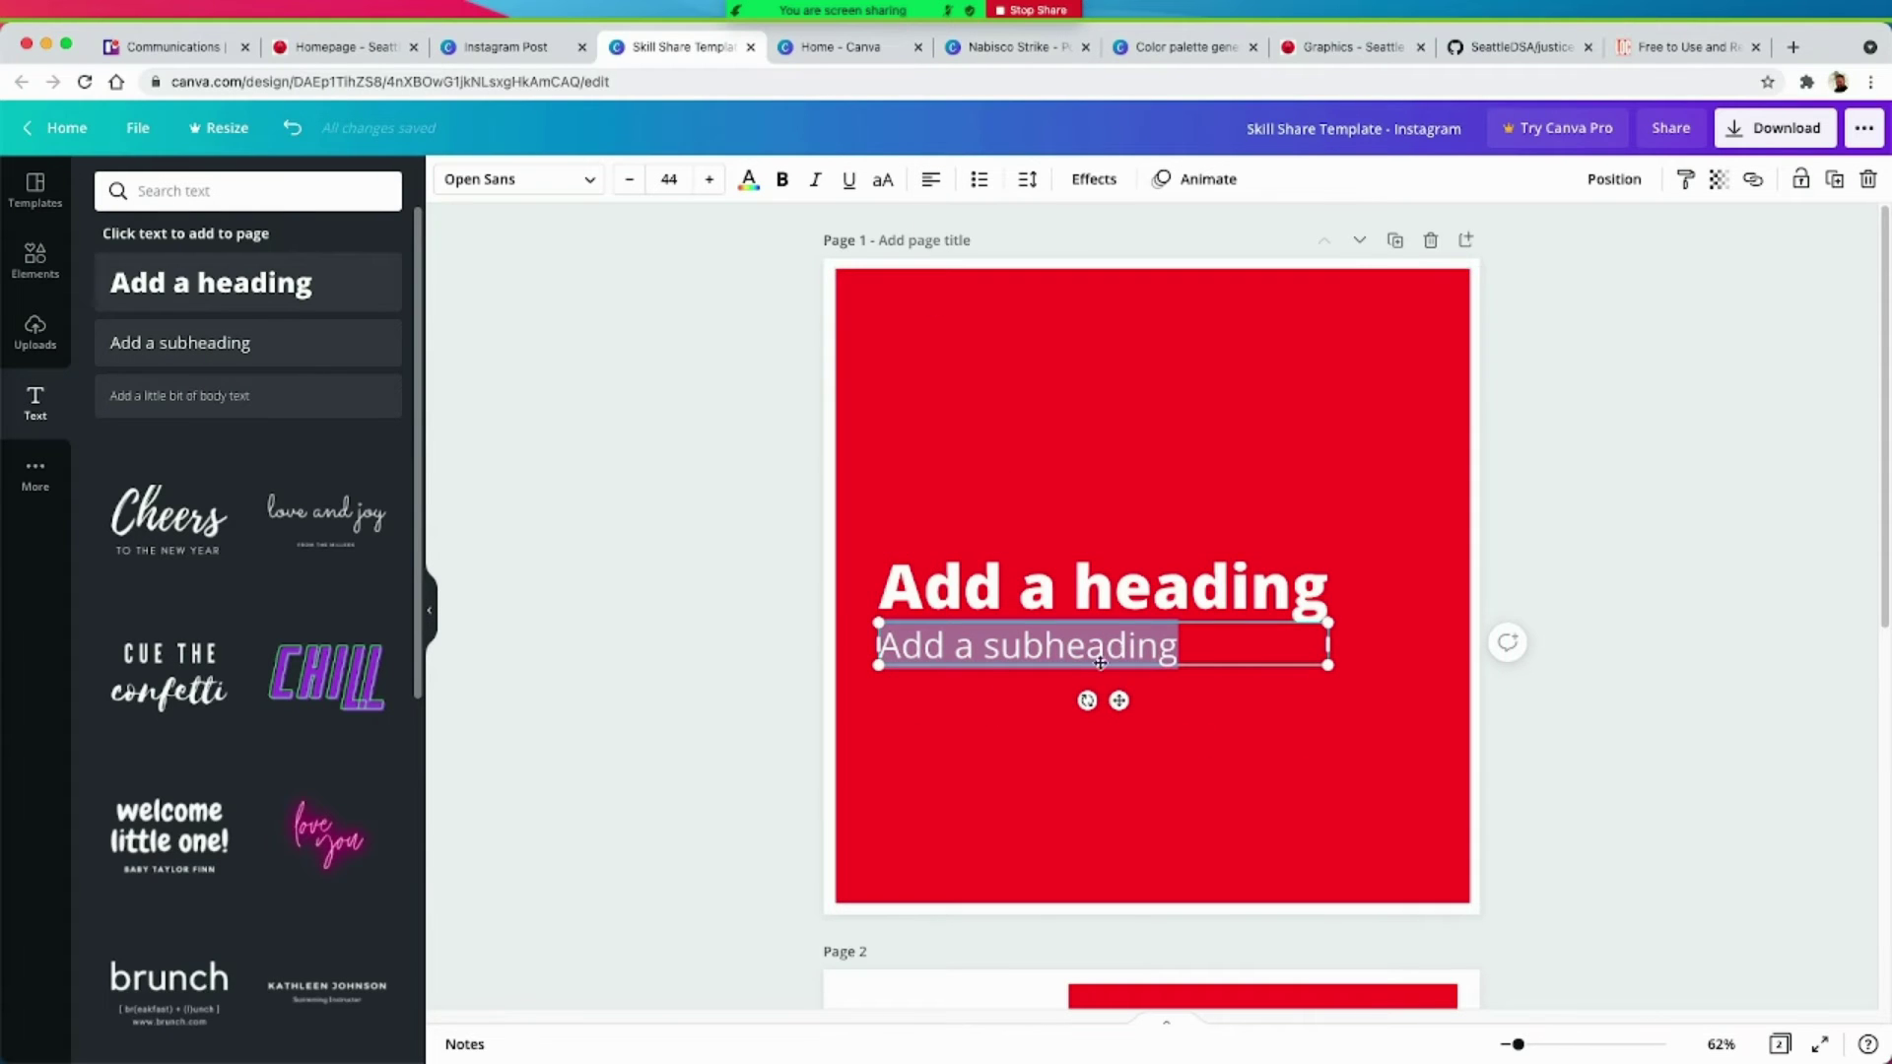
click(695, 627)
Step: Copy the white heading from page 1 onto page 2
scroll(1001, 646, down, 3)
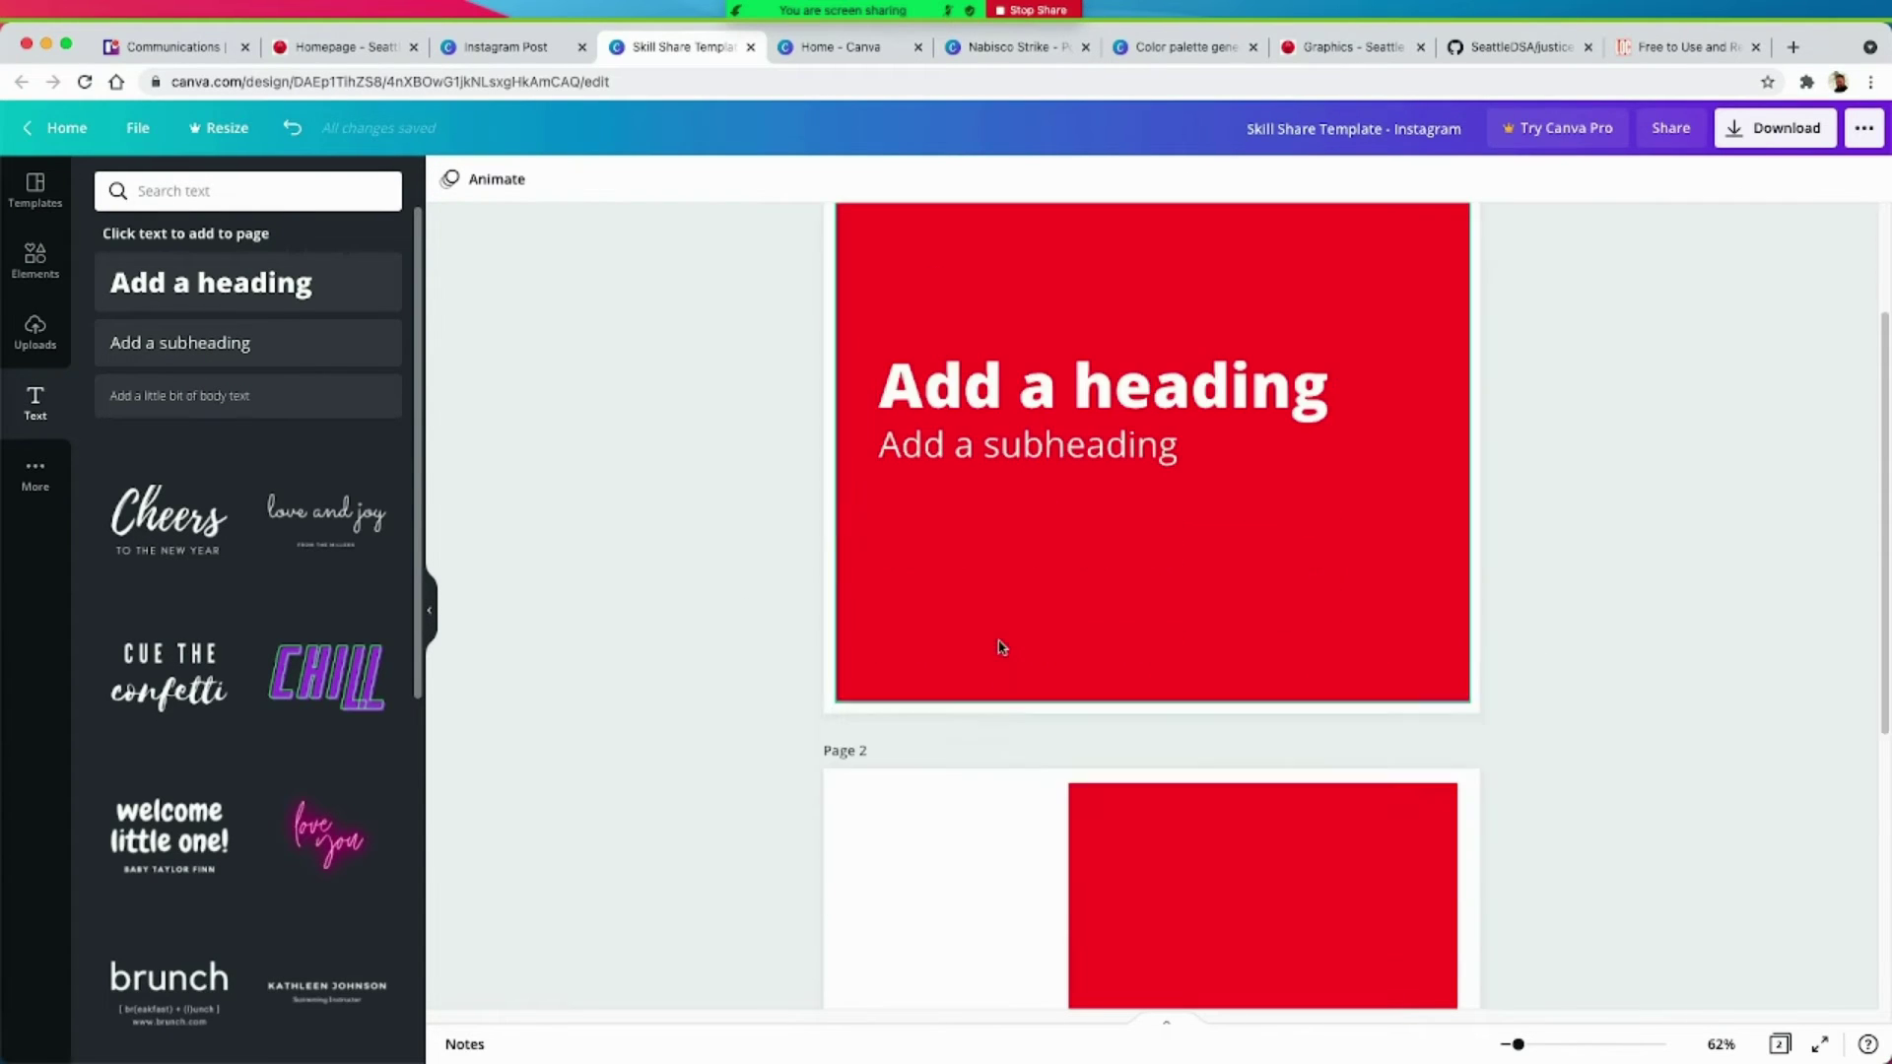
scroll(1002, 660, up, 2)
scroll(1017, 490, up, 1)
scroll(1047, 536, down, 5)
scroll(1061, 549, up, 5)
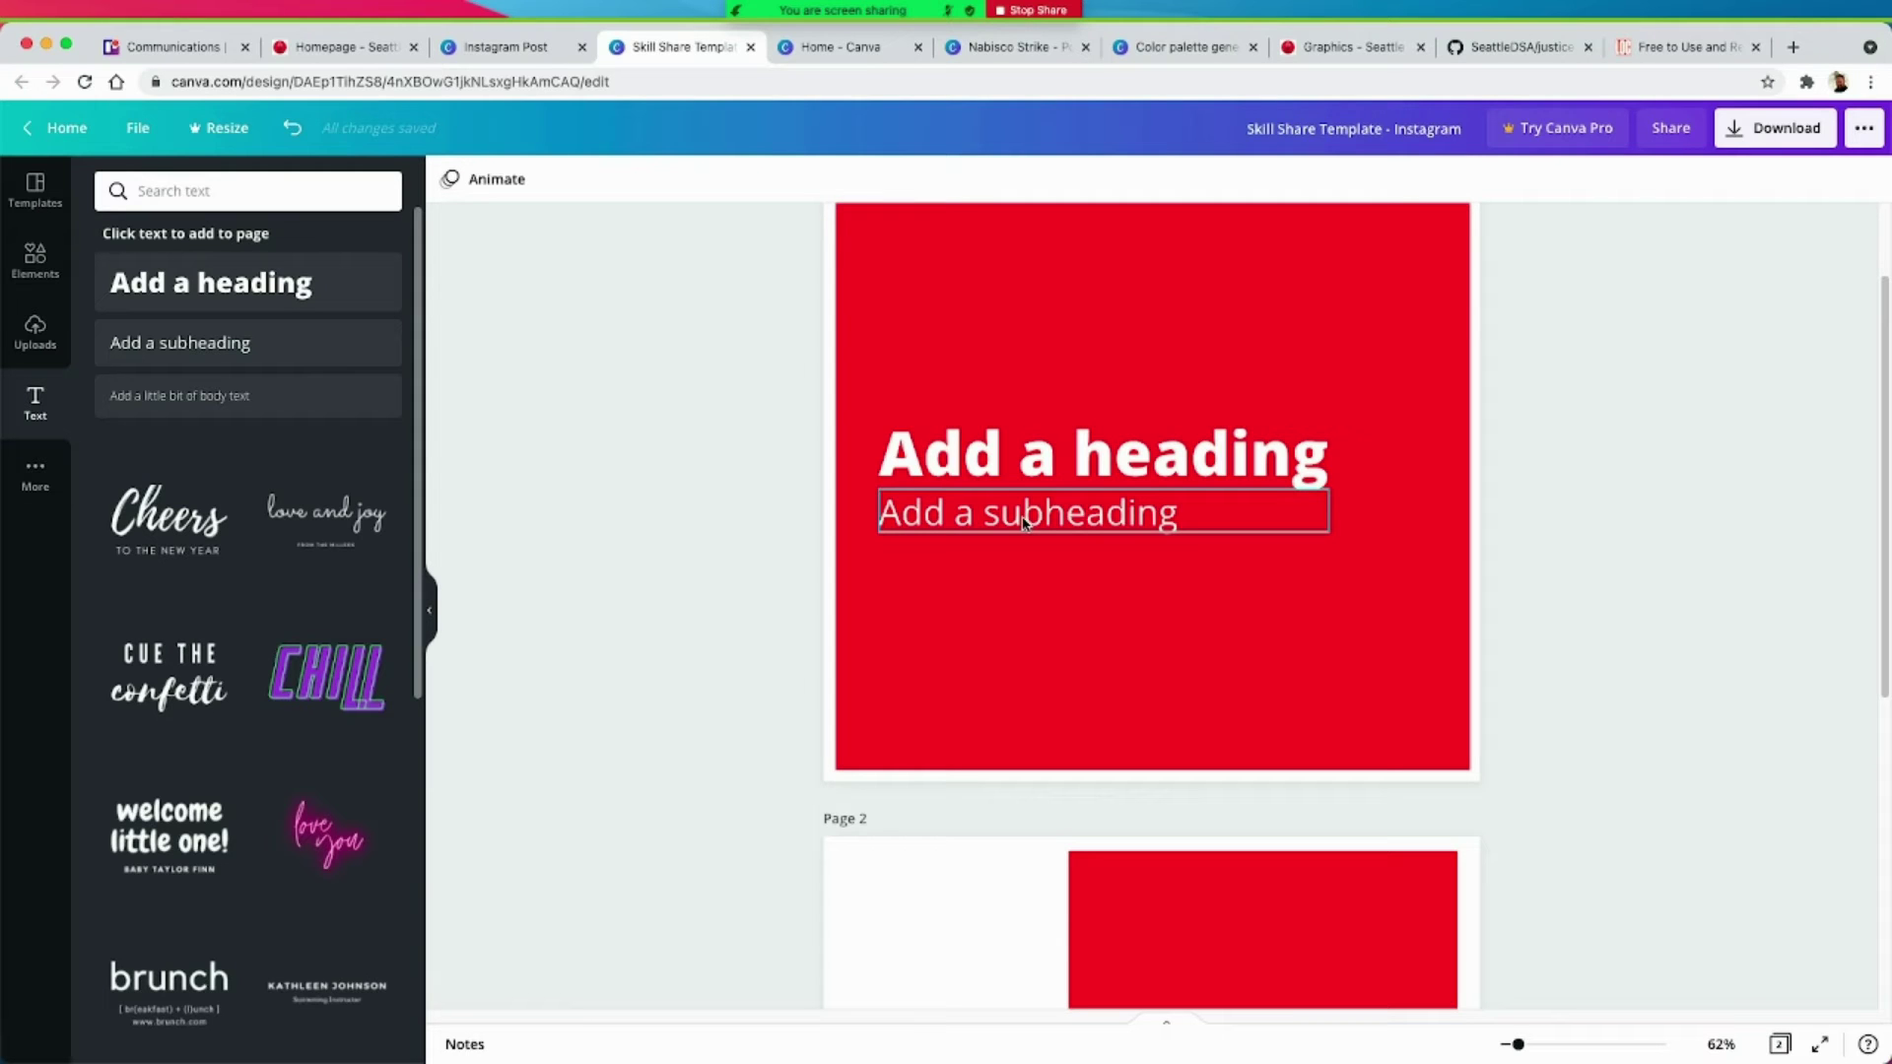
scroll(1025, 530, down, 1)
click(1021, 438)
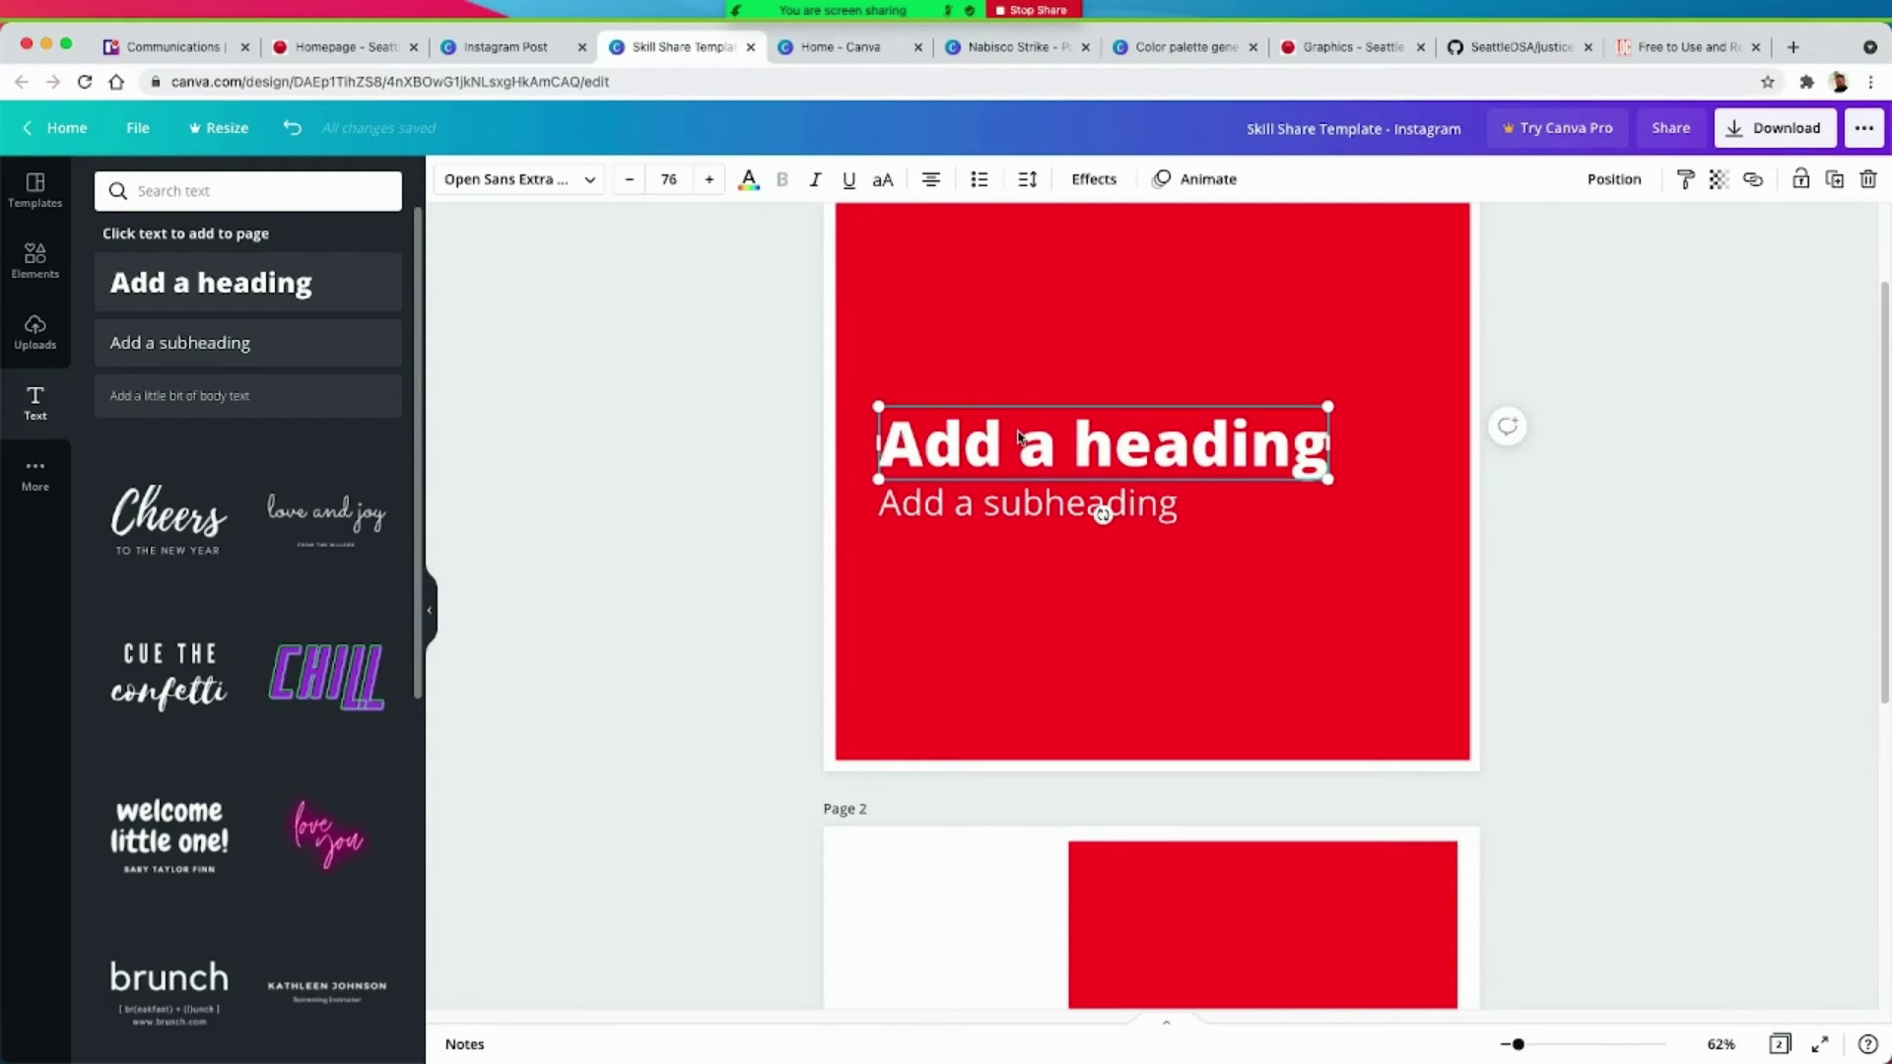
scroll(1134, 690, down, 6)
click(1141, 727)
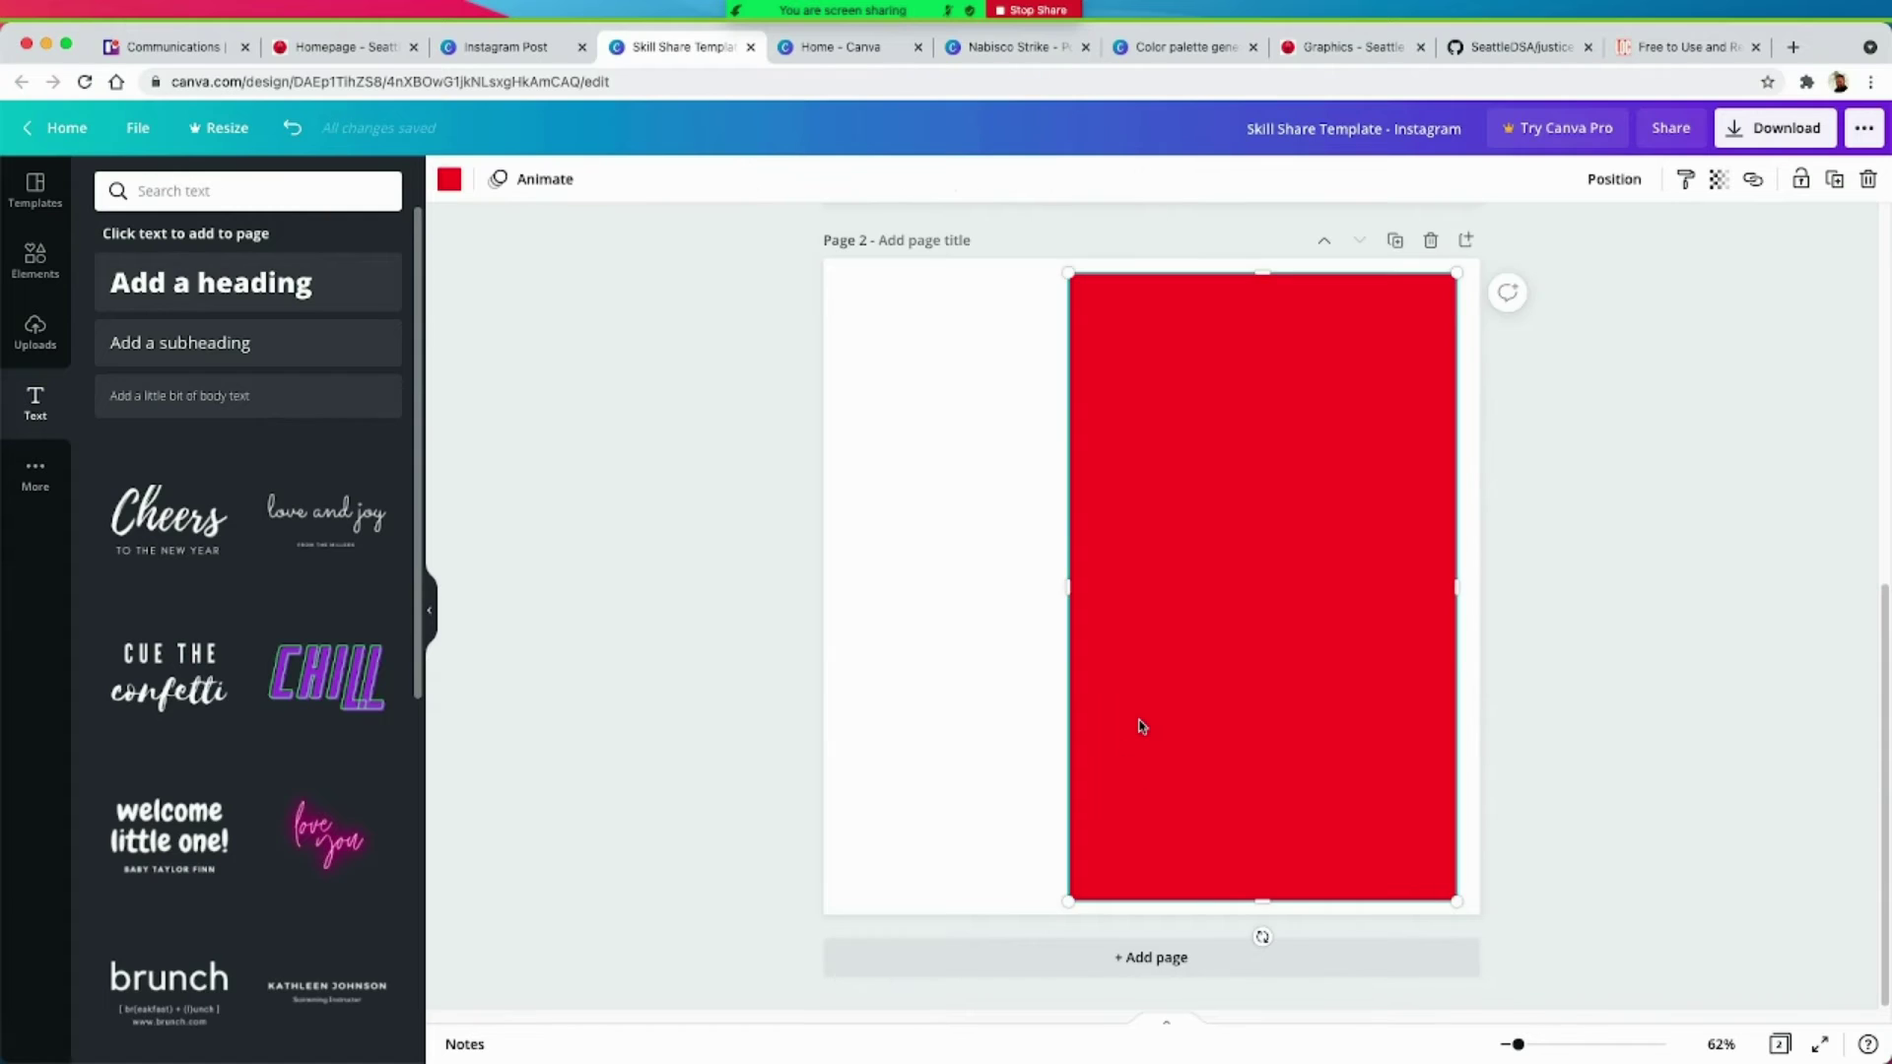
key(ctrl+v)
Step: Move the page 2 heading to the top of the red rectangle and shrink it to fit within the rectangle's width
double_click(1159, 618)
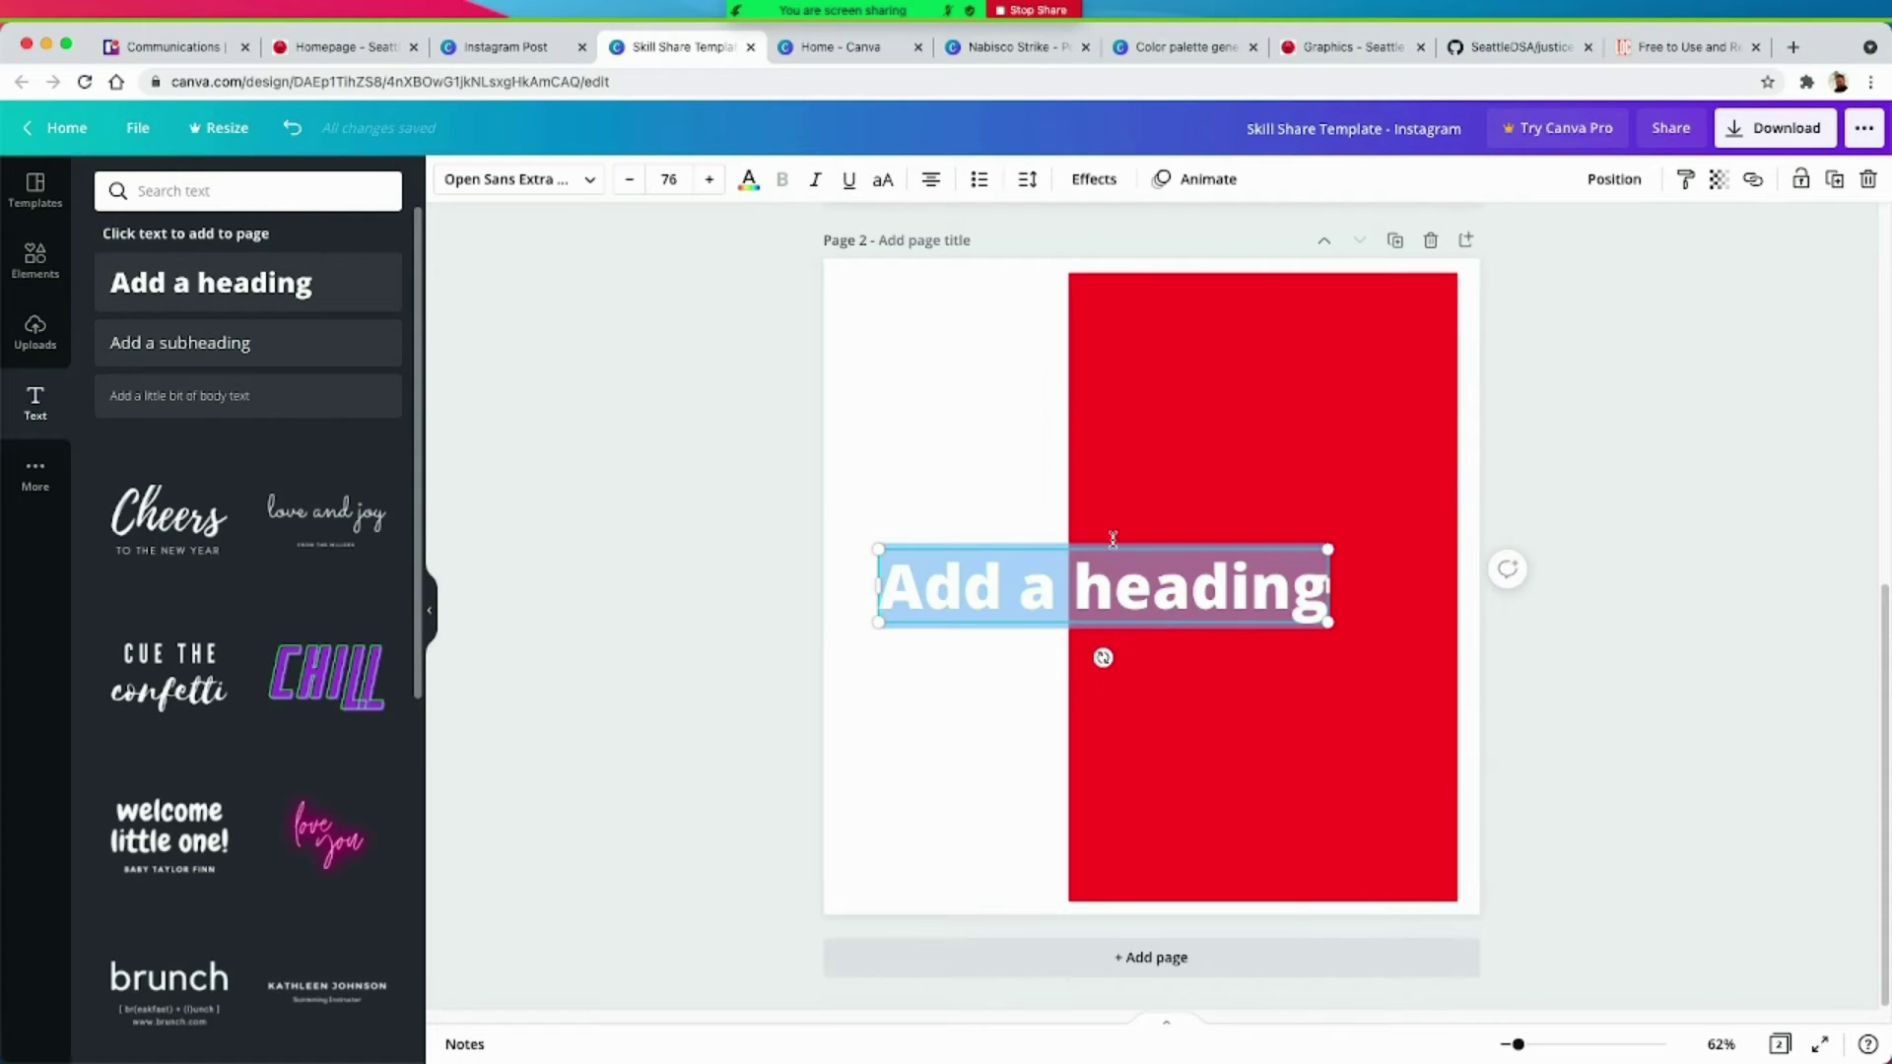
drag(1112, 549, 1314, 291)
drag(1530, 361, 1441, 384)
Step: Copy the left-aligned subheading from page 1 onto page 2
scroll(1212, 394, up, 5)
click(1056, 478)
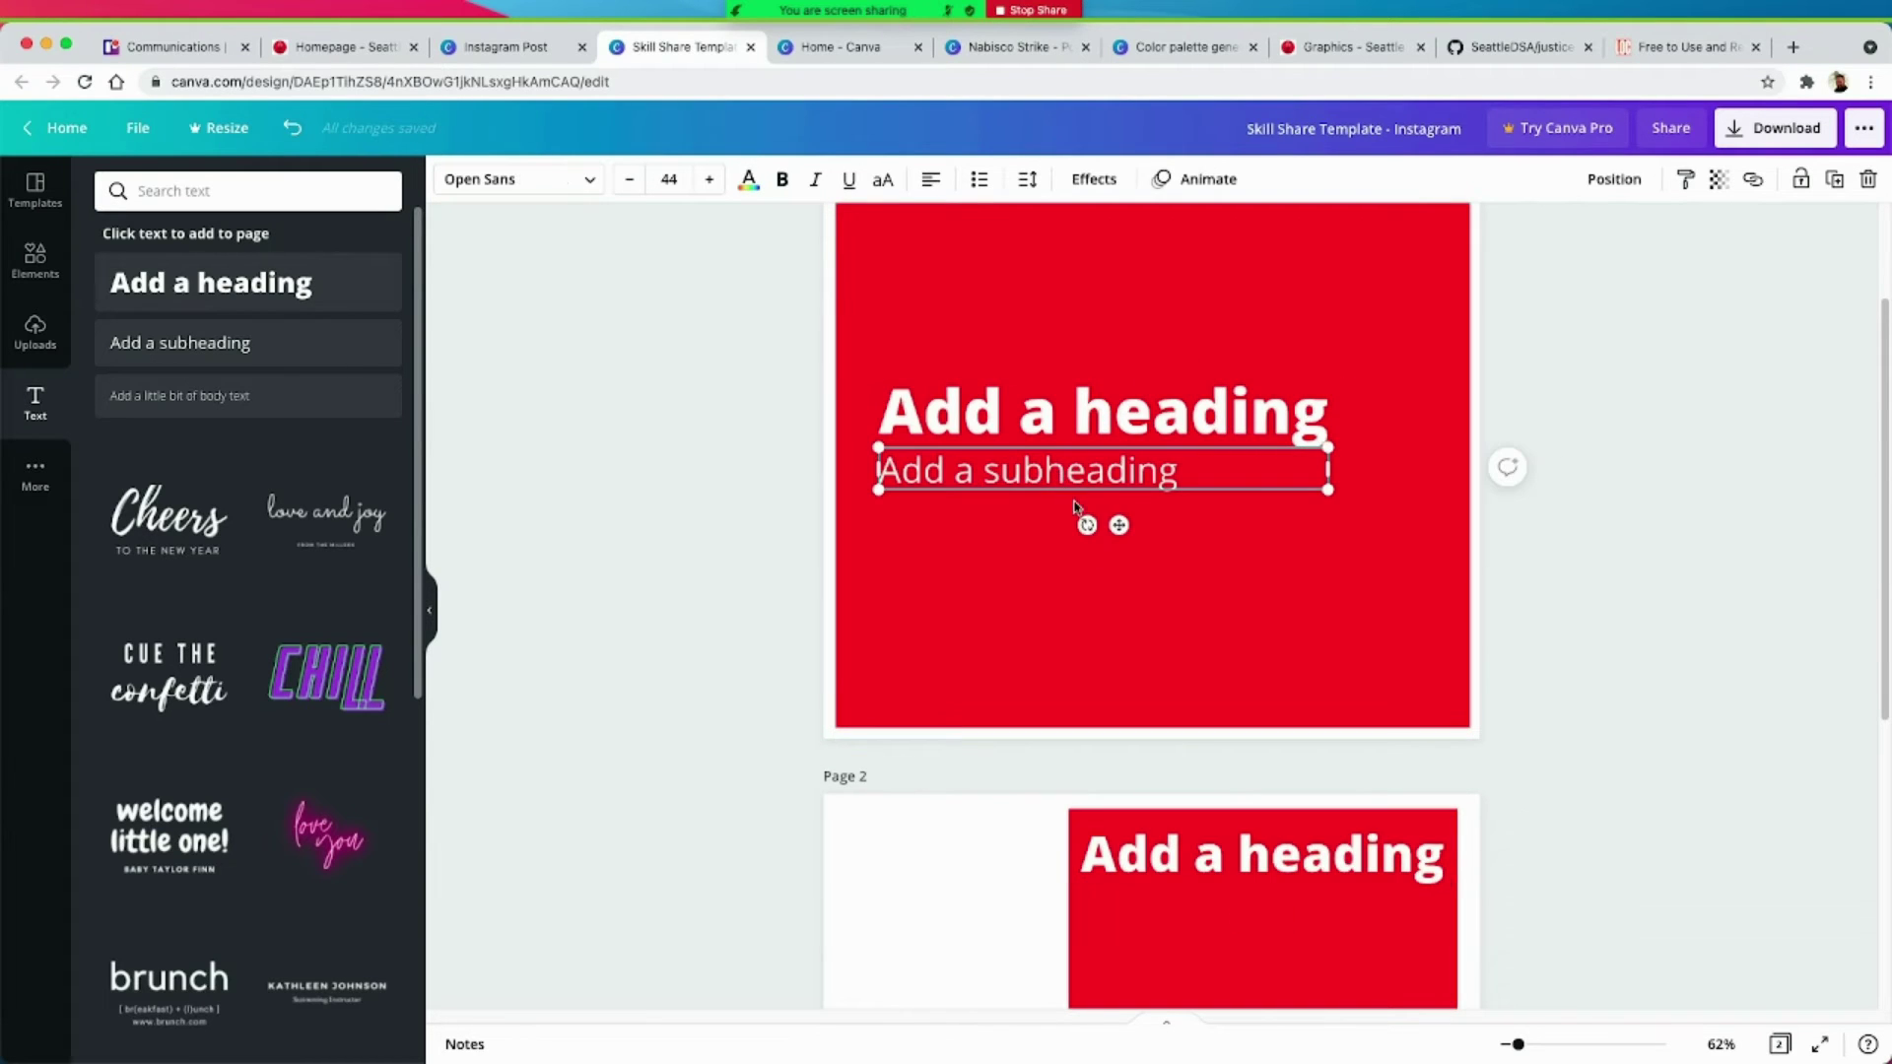
key(ctrl+c)
scroll(1301, 724, down, 5)
click(1299, 723)
key(ctrl+v)
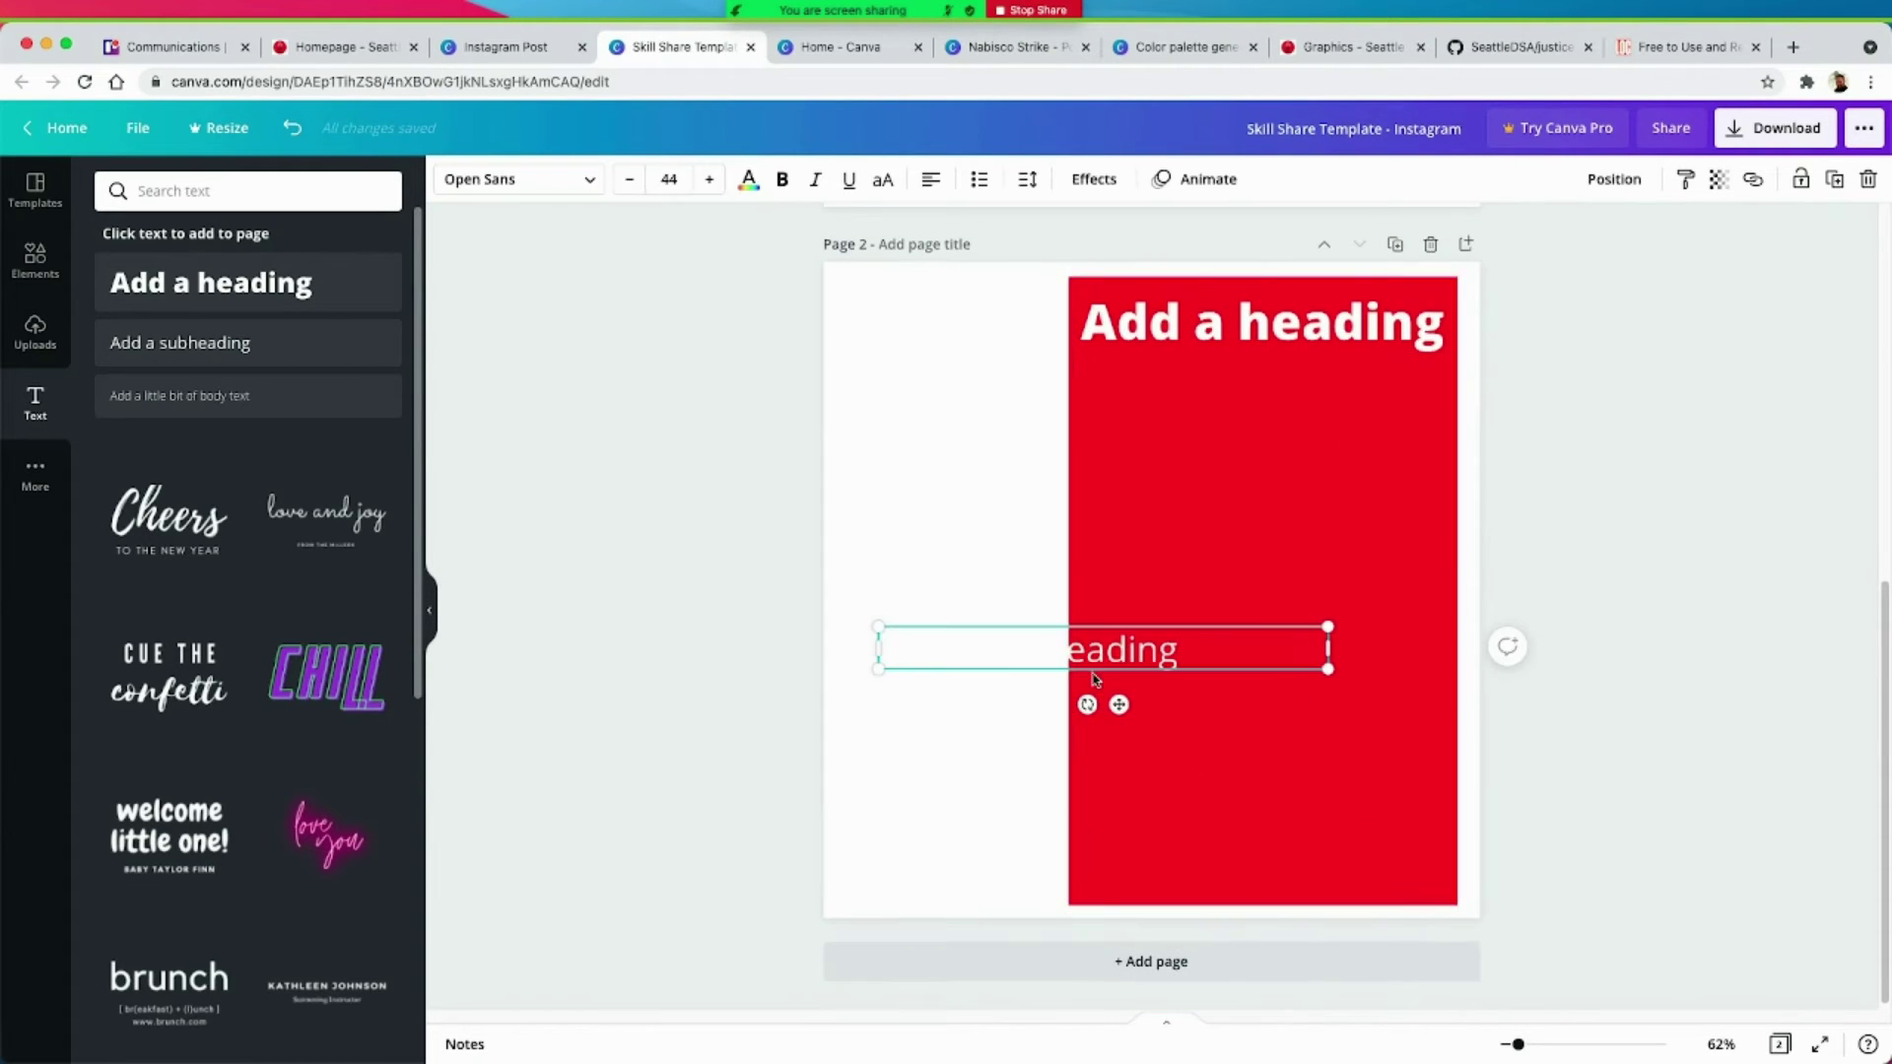
Step: Place the page 2 subheading directly under the heading and scale it down to the heading's width
drag(1120, 704, 1321, 436)
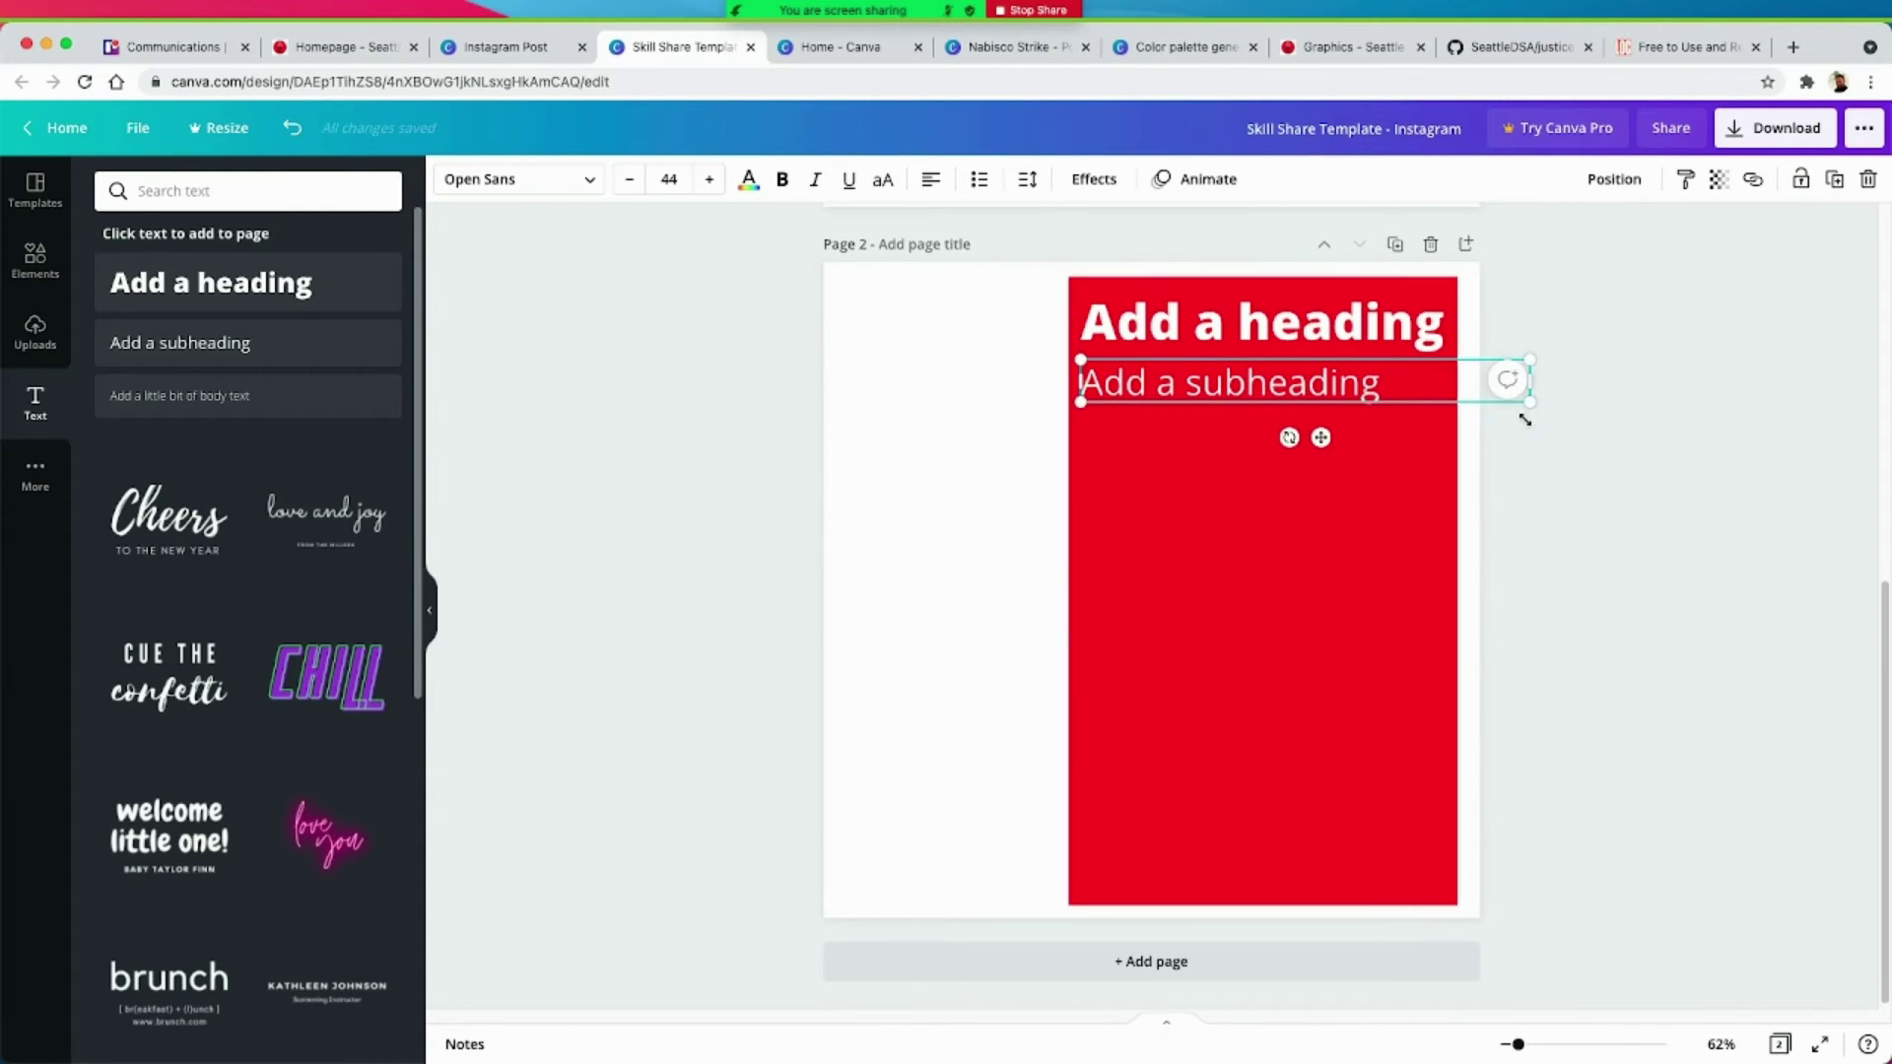
drag(1529, 403, 1442, 373)
click(1633, 412)
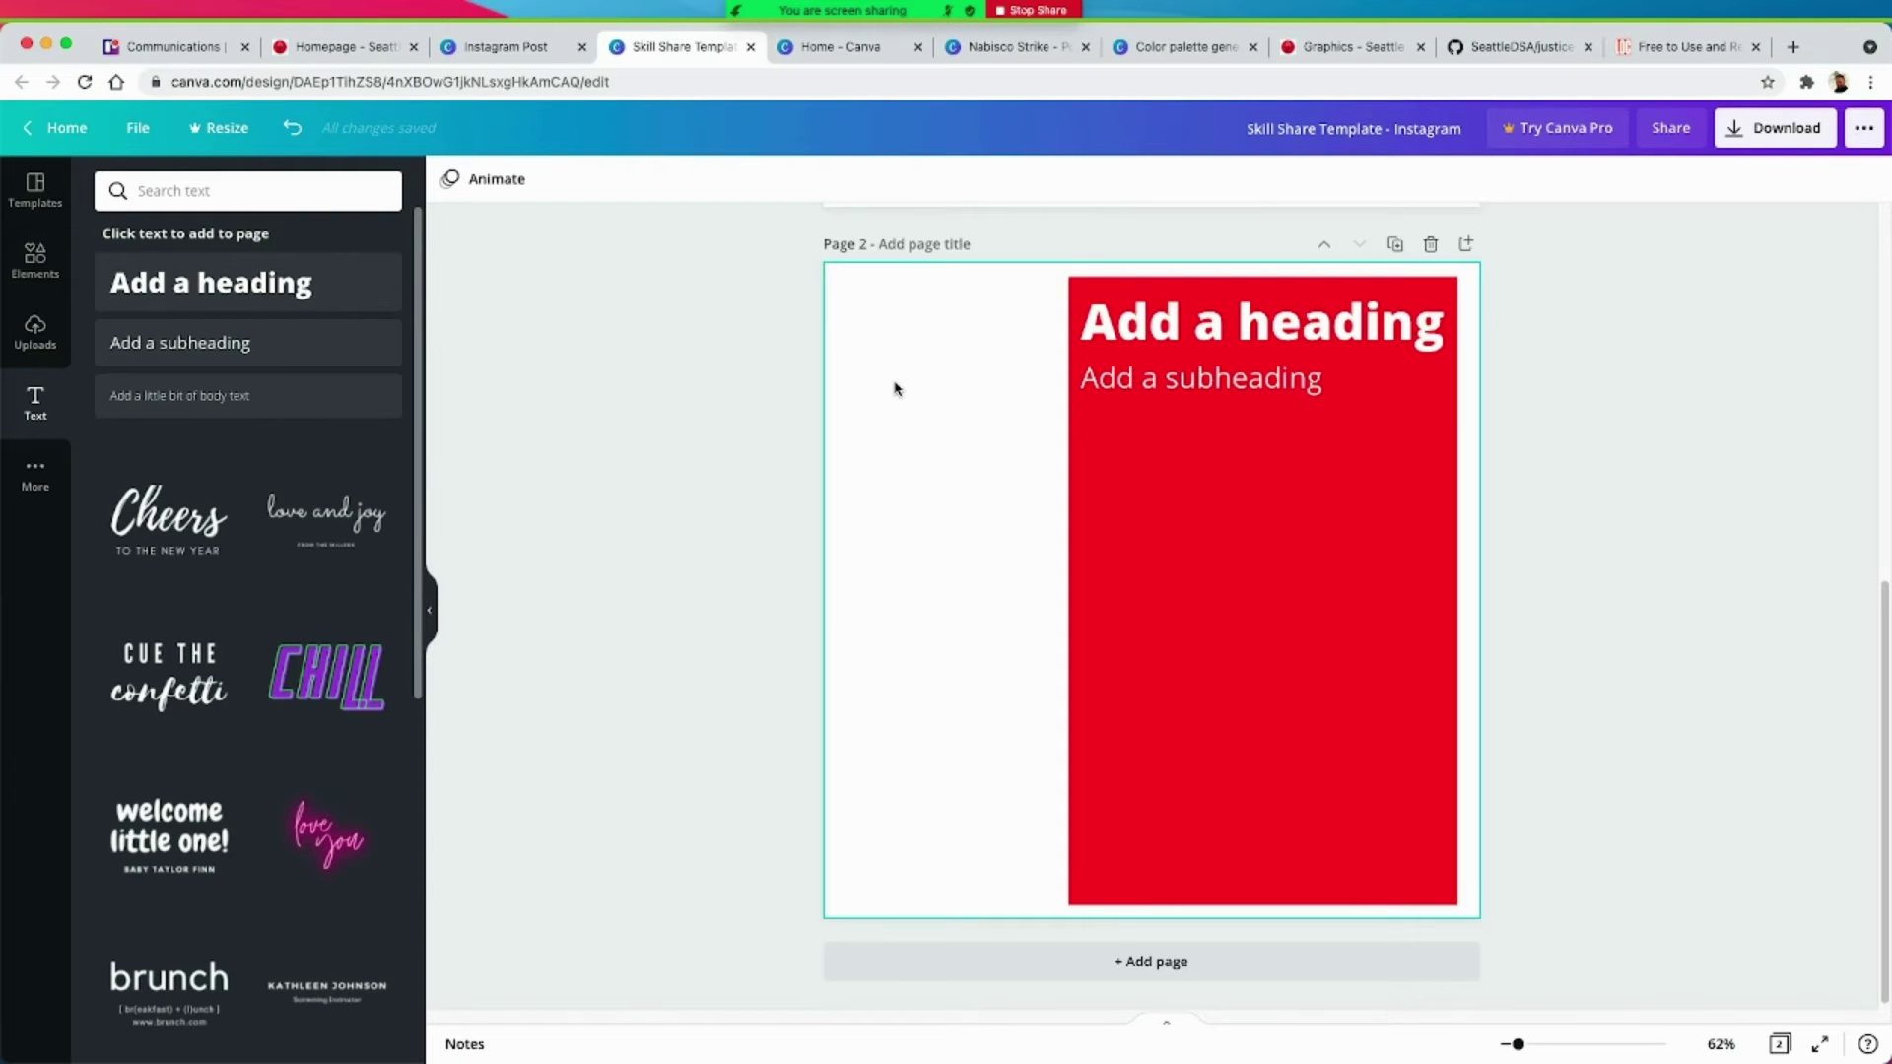
Step: Switch to the Seattle DSA Graphics web page and review its Social Media Graphics section
click(1327, 55)
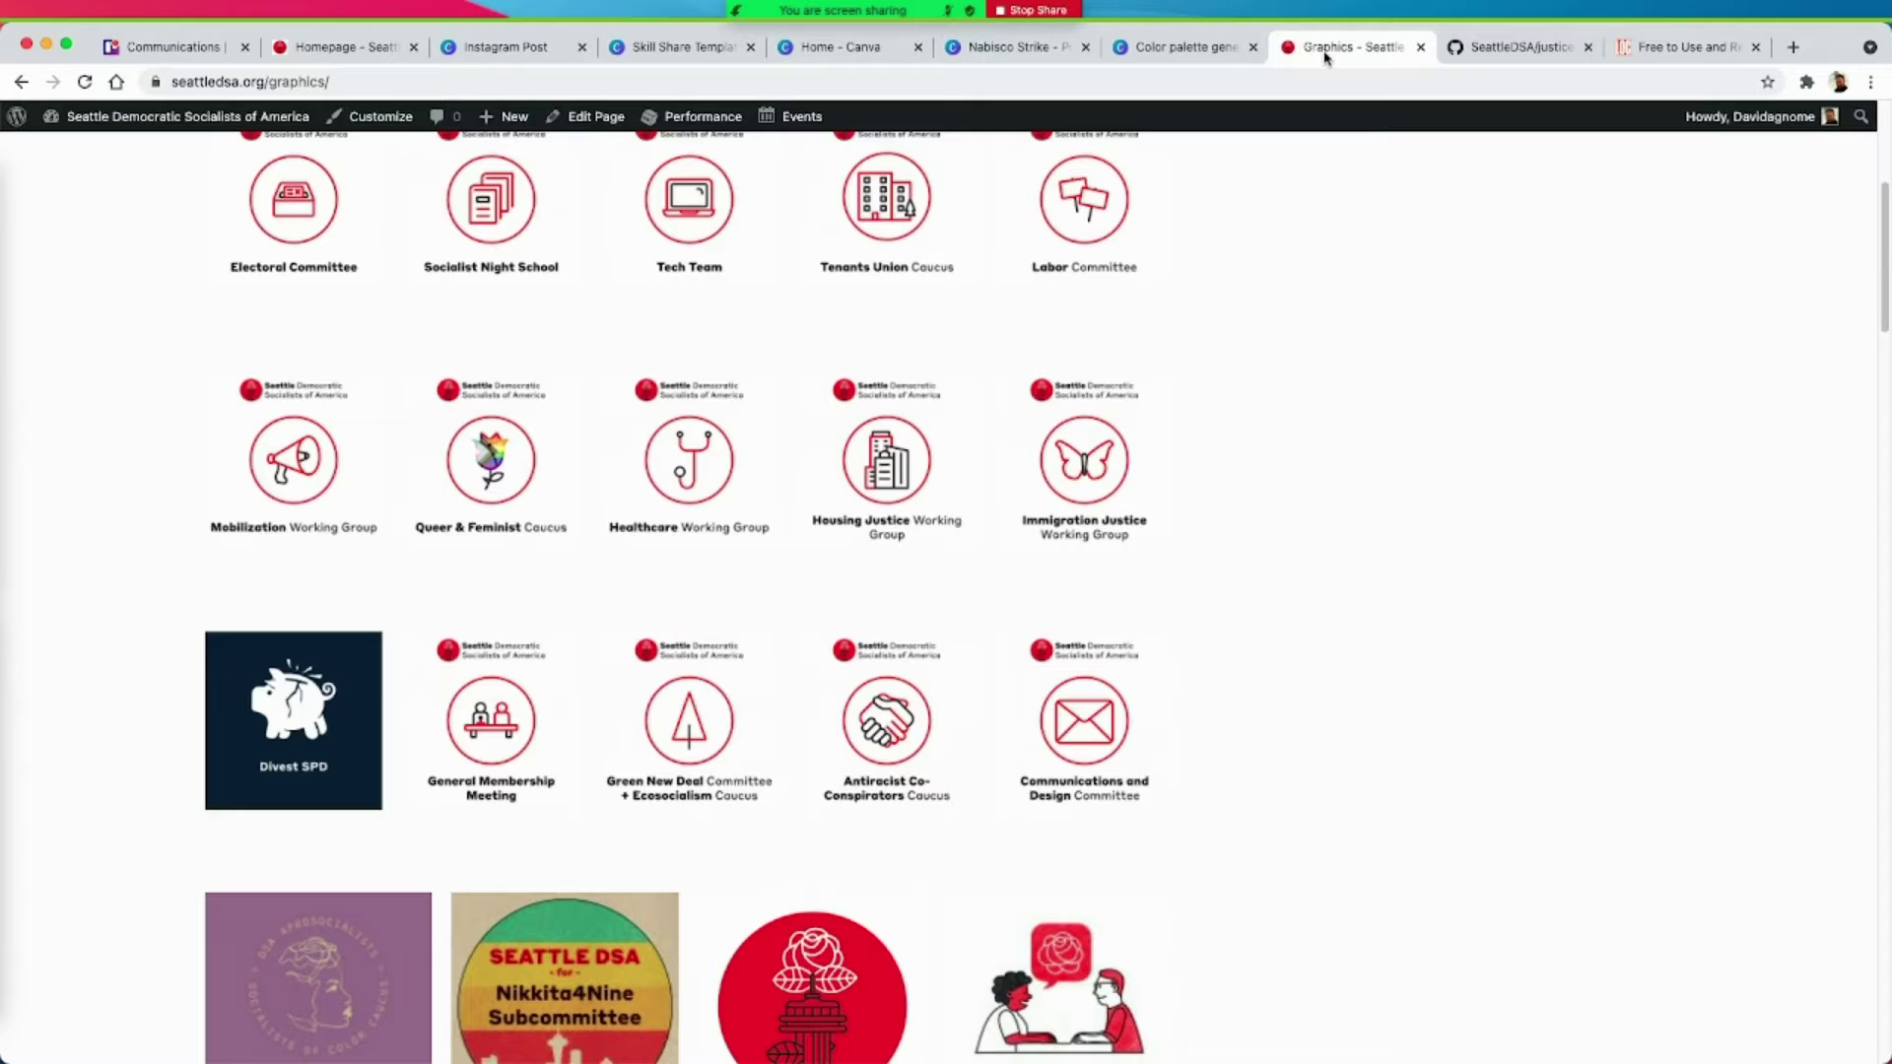
scroll(1266, 443, up, 4)
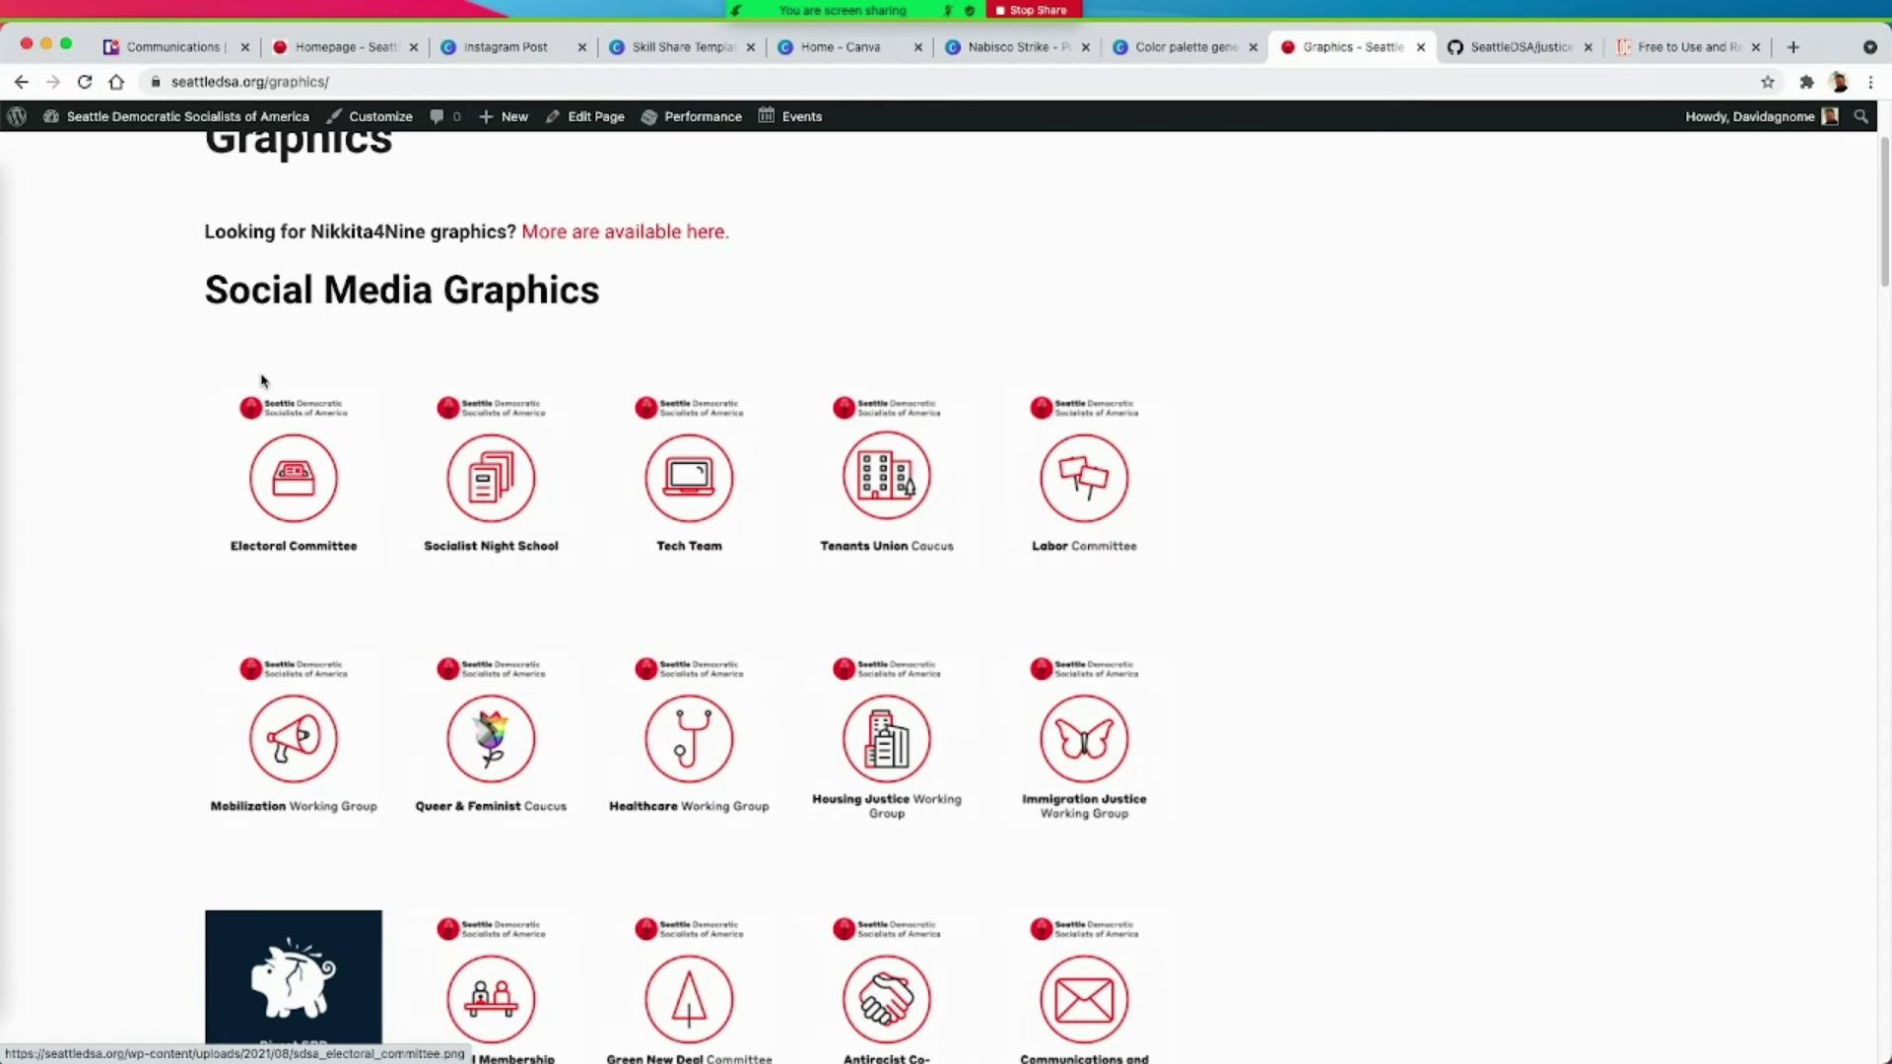
scroll(371, 477, down, 3)
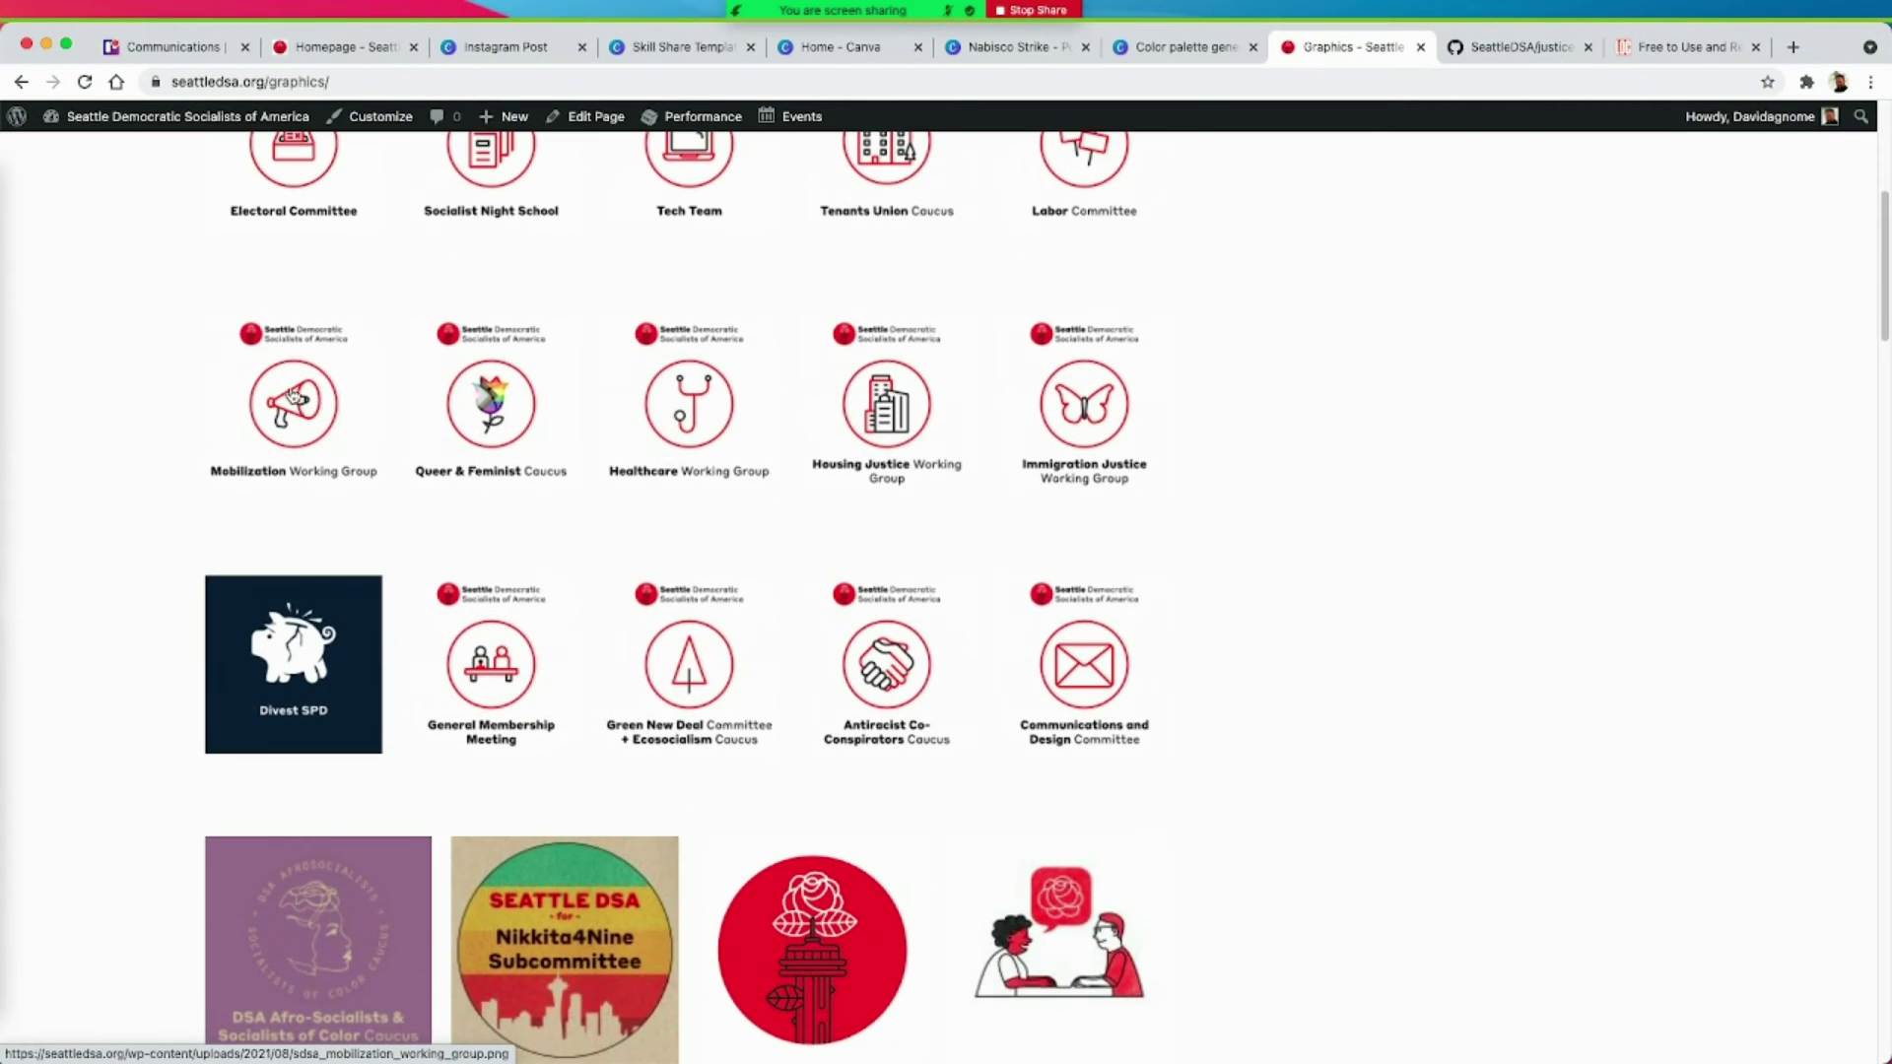
scroll(302, 343, up, 1)
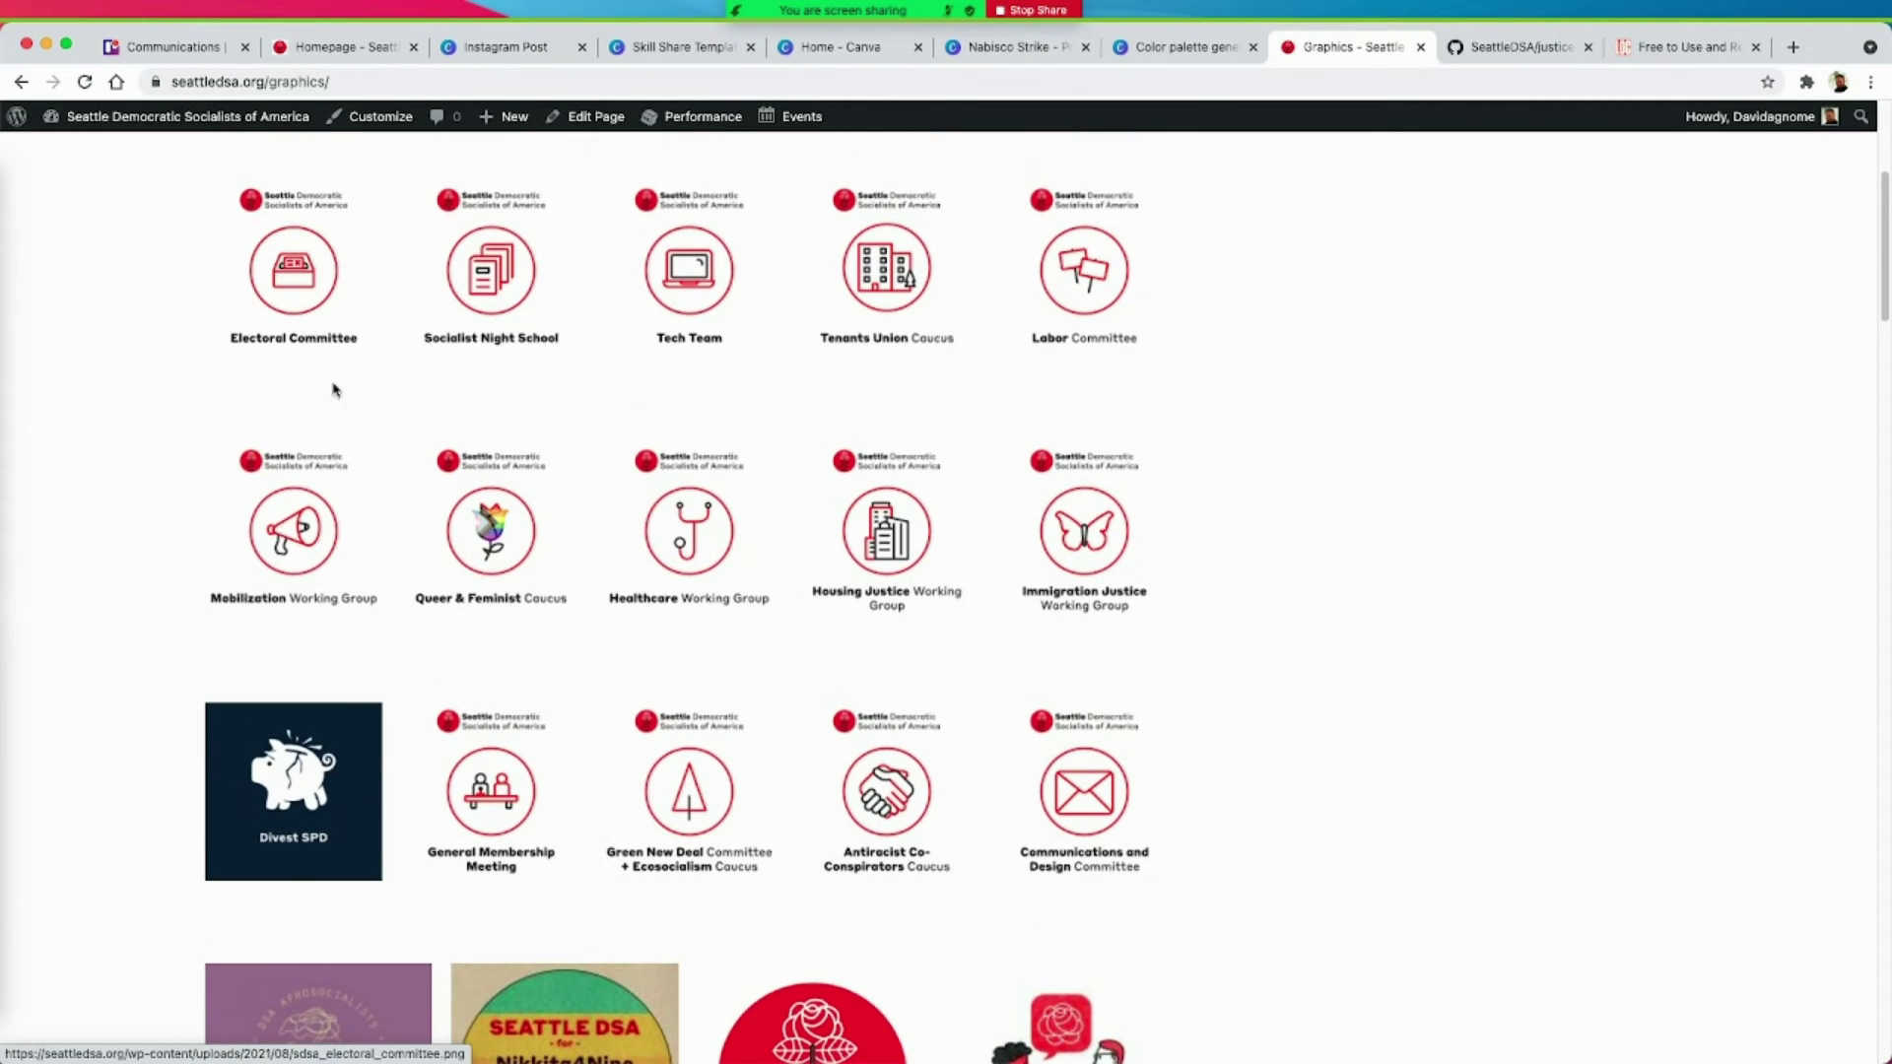
scroll(395, 423, down, 4)
scroll(752, 512, up, 6)
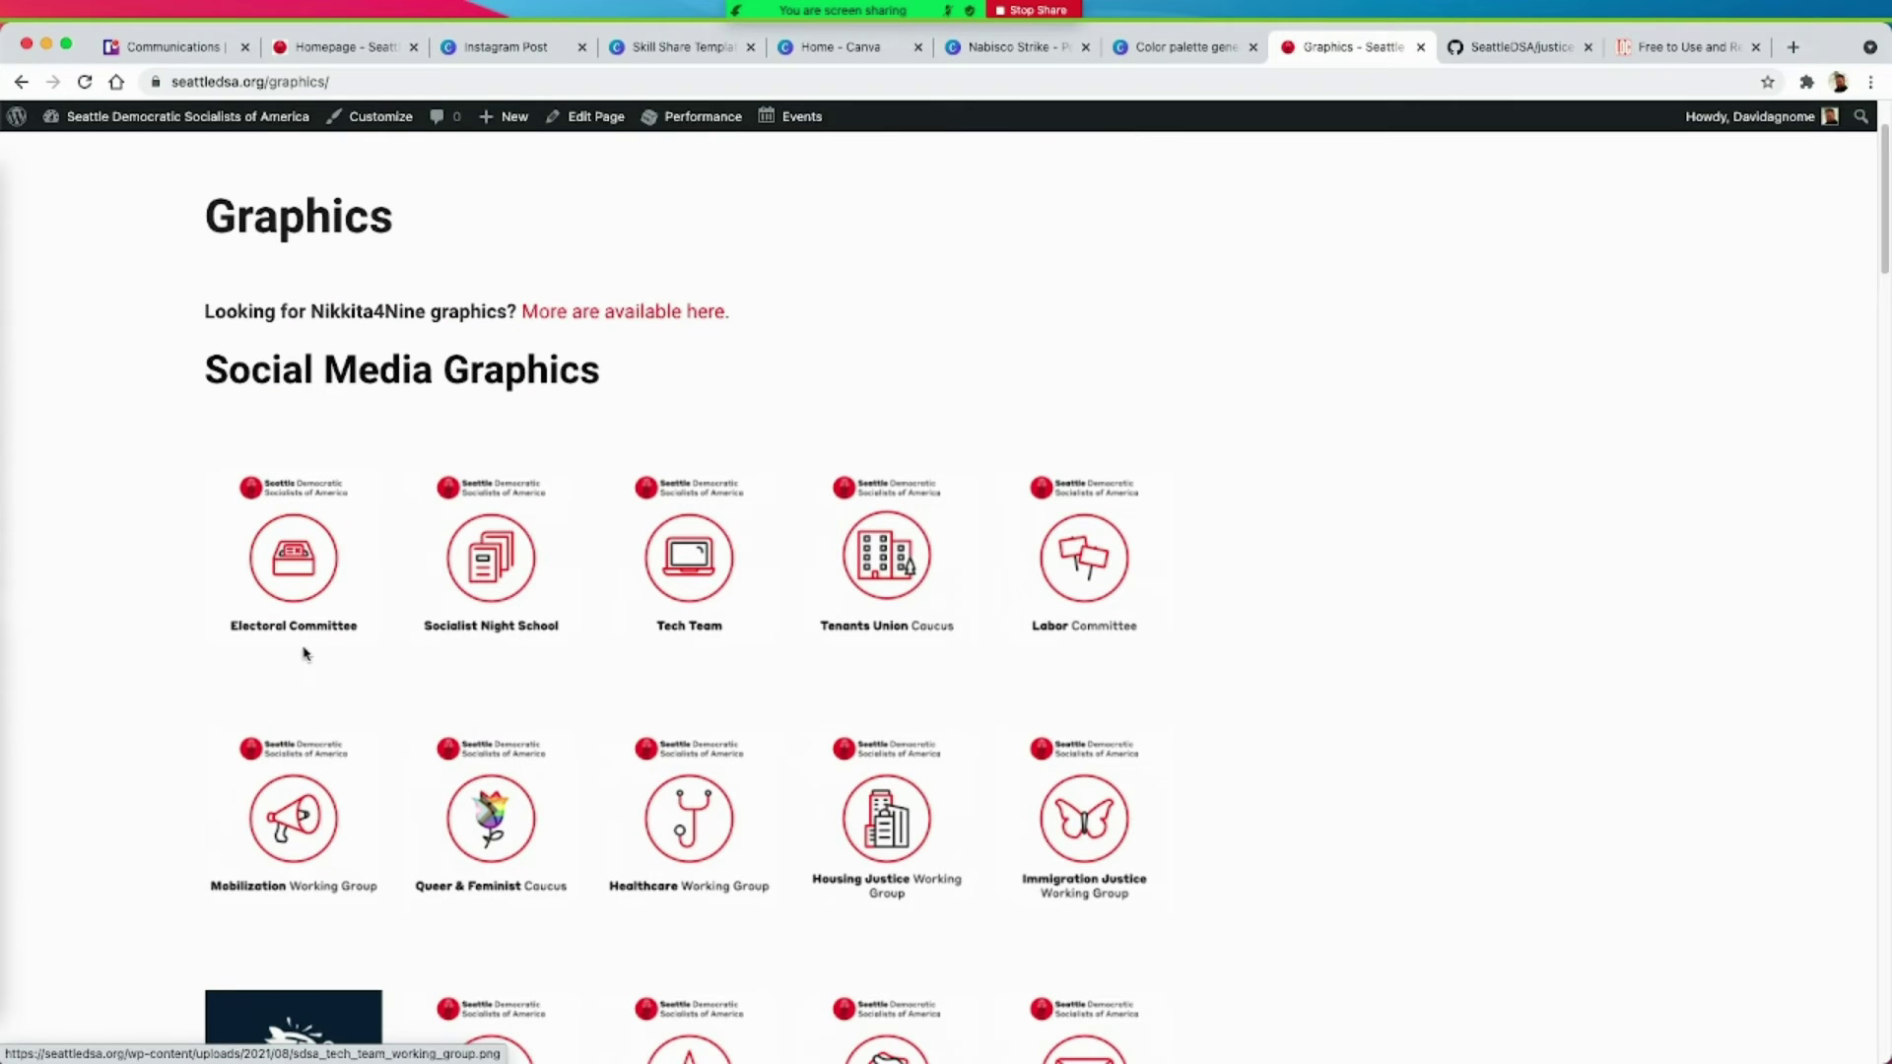
Step: Examine the Icons section of the Graphics page for artwork usable in the template
scroll(684, 566, down, 10)
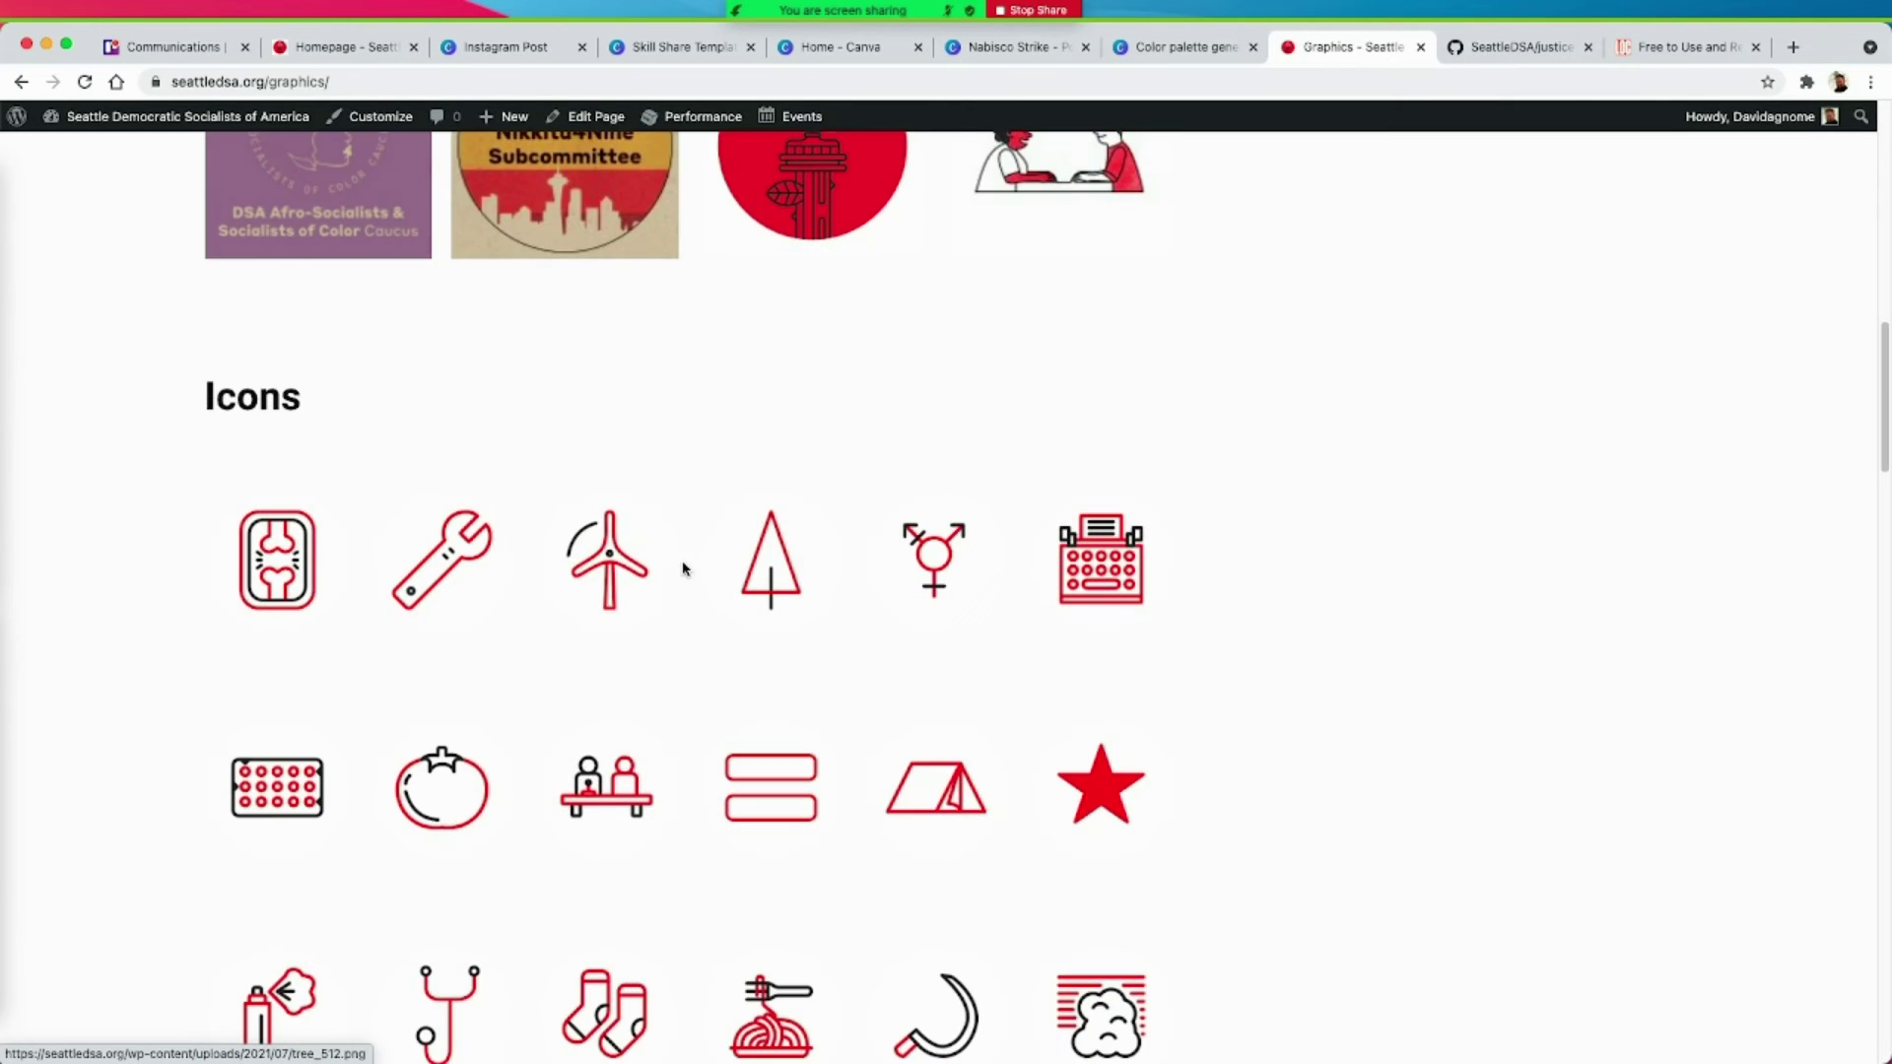
scroll(613, 507, up, 4)
scroll(596, 515, down, 1)
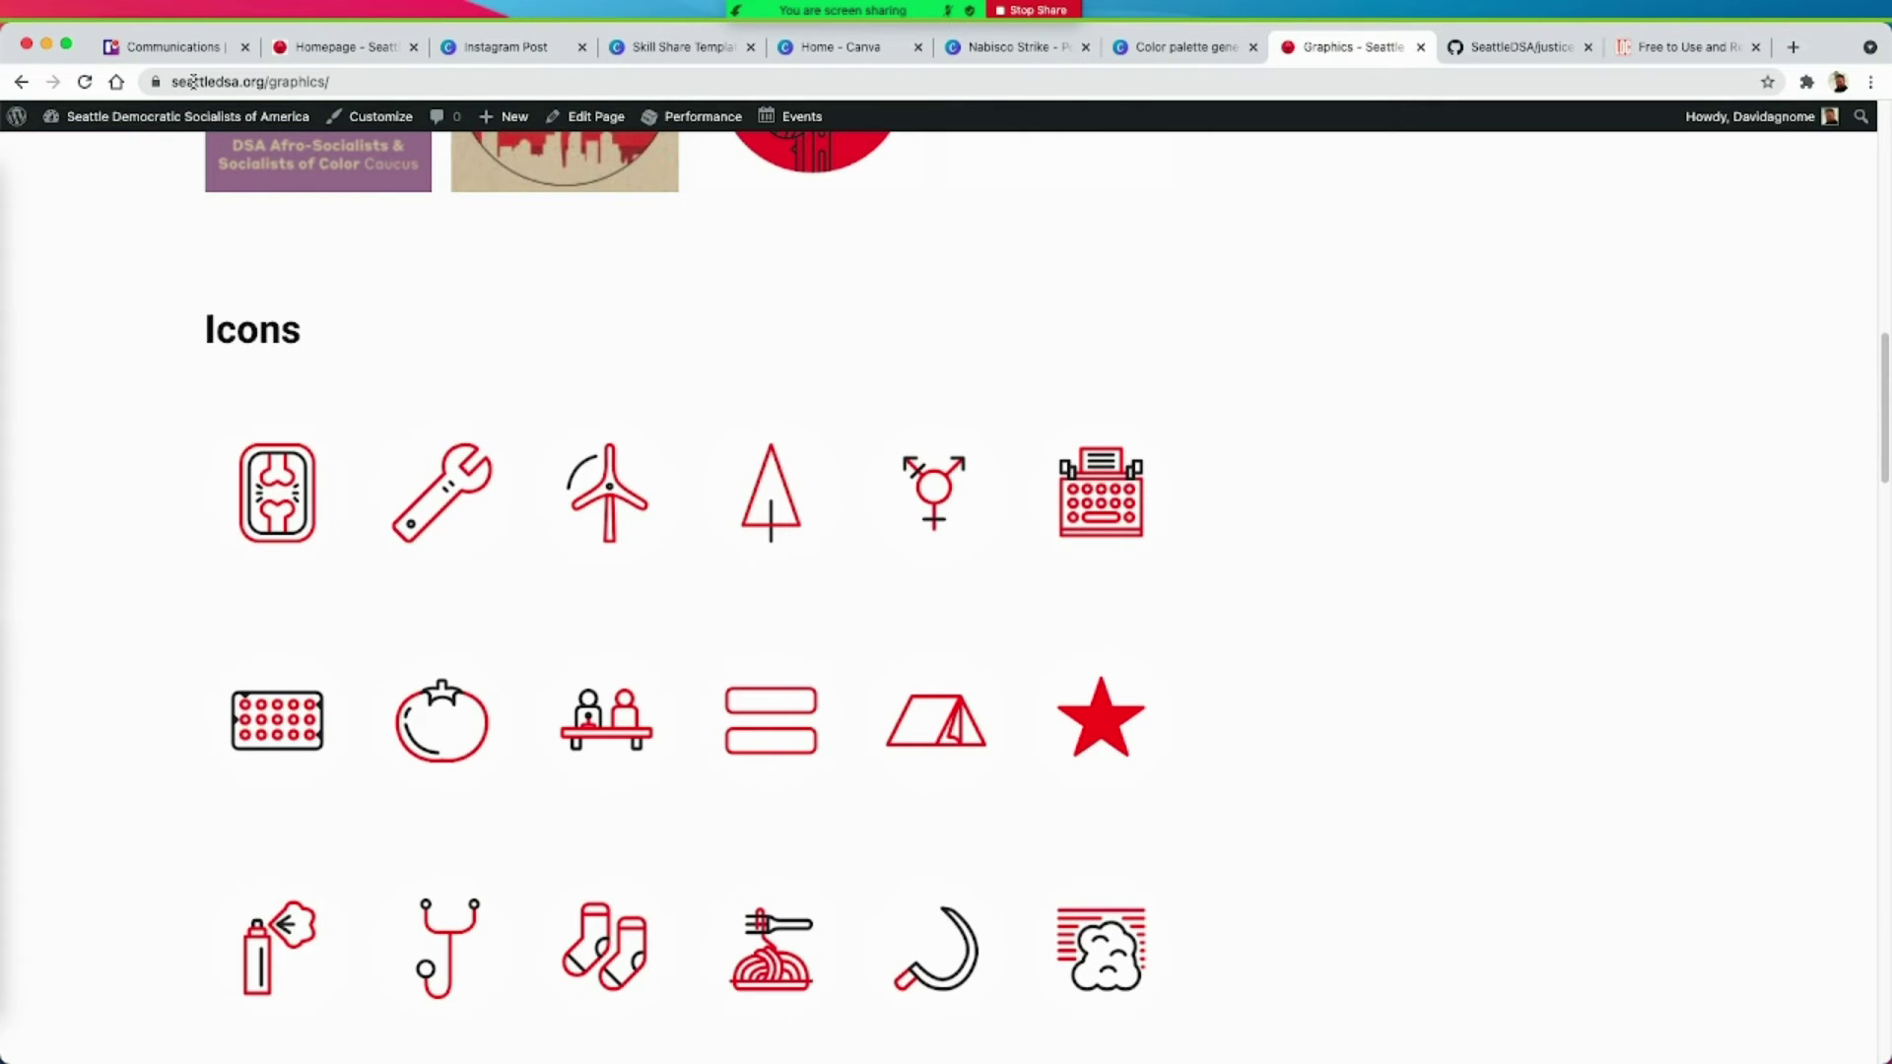
scroll(483, 463, down, 2)
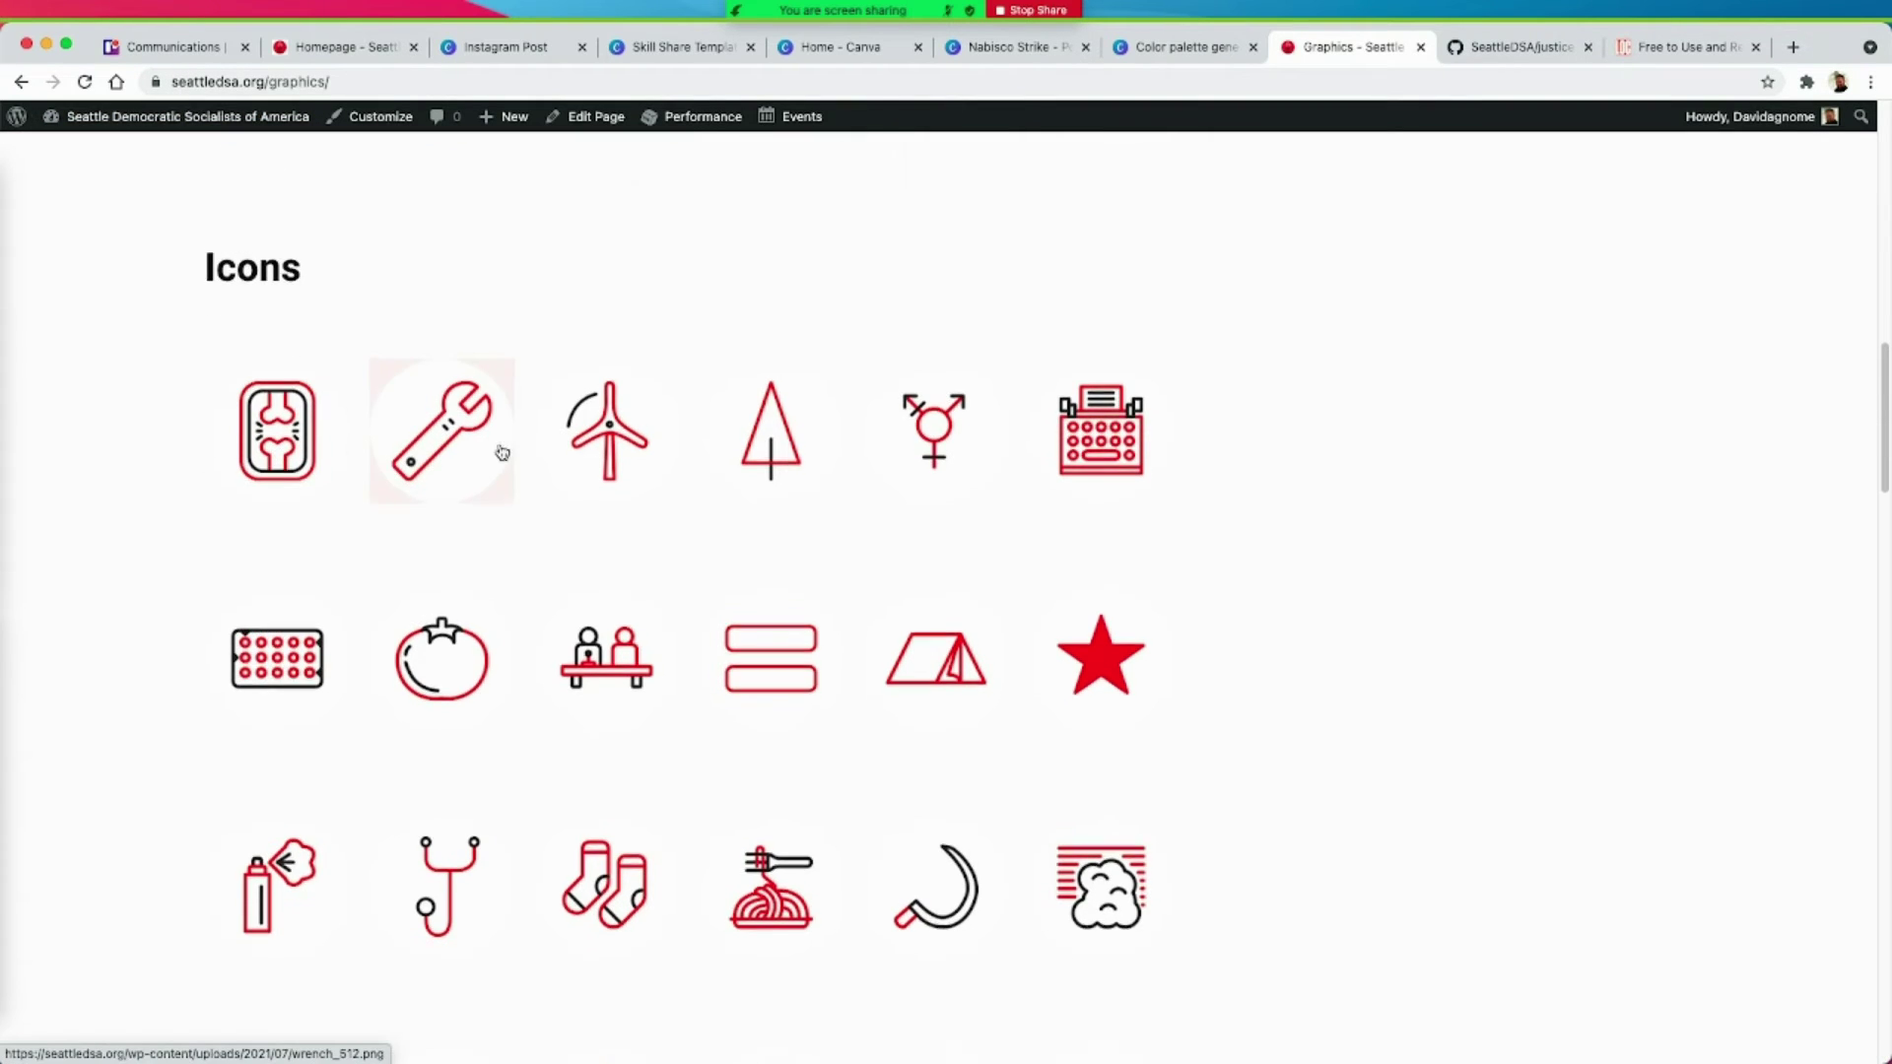
scroll(448, 485, down, 4)
scroll(434, 511, down, 3)
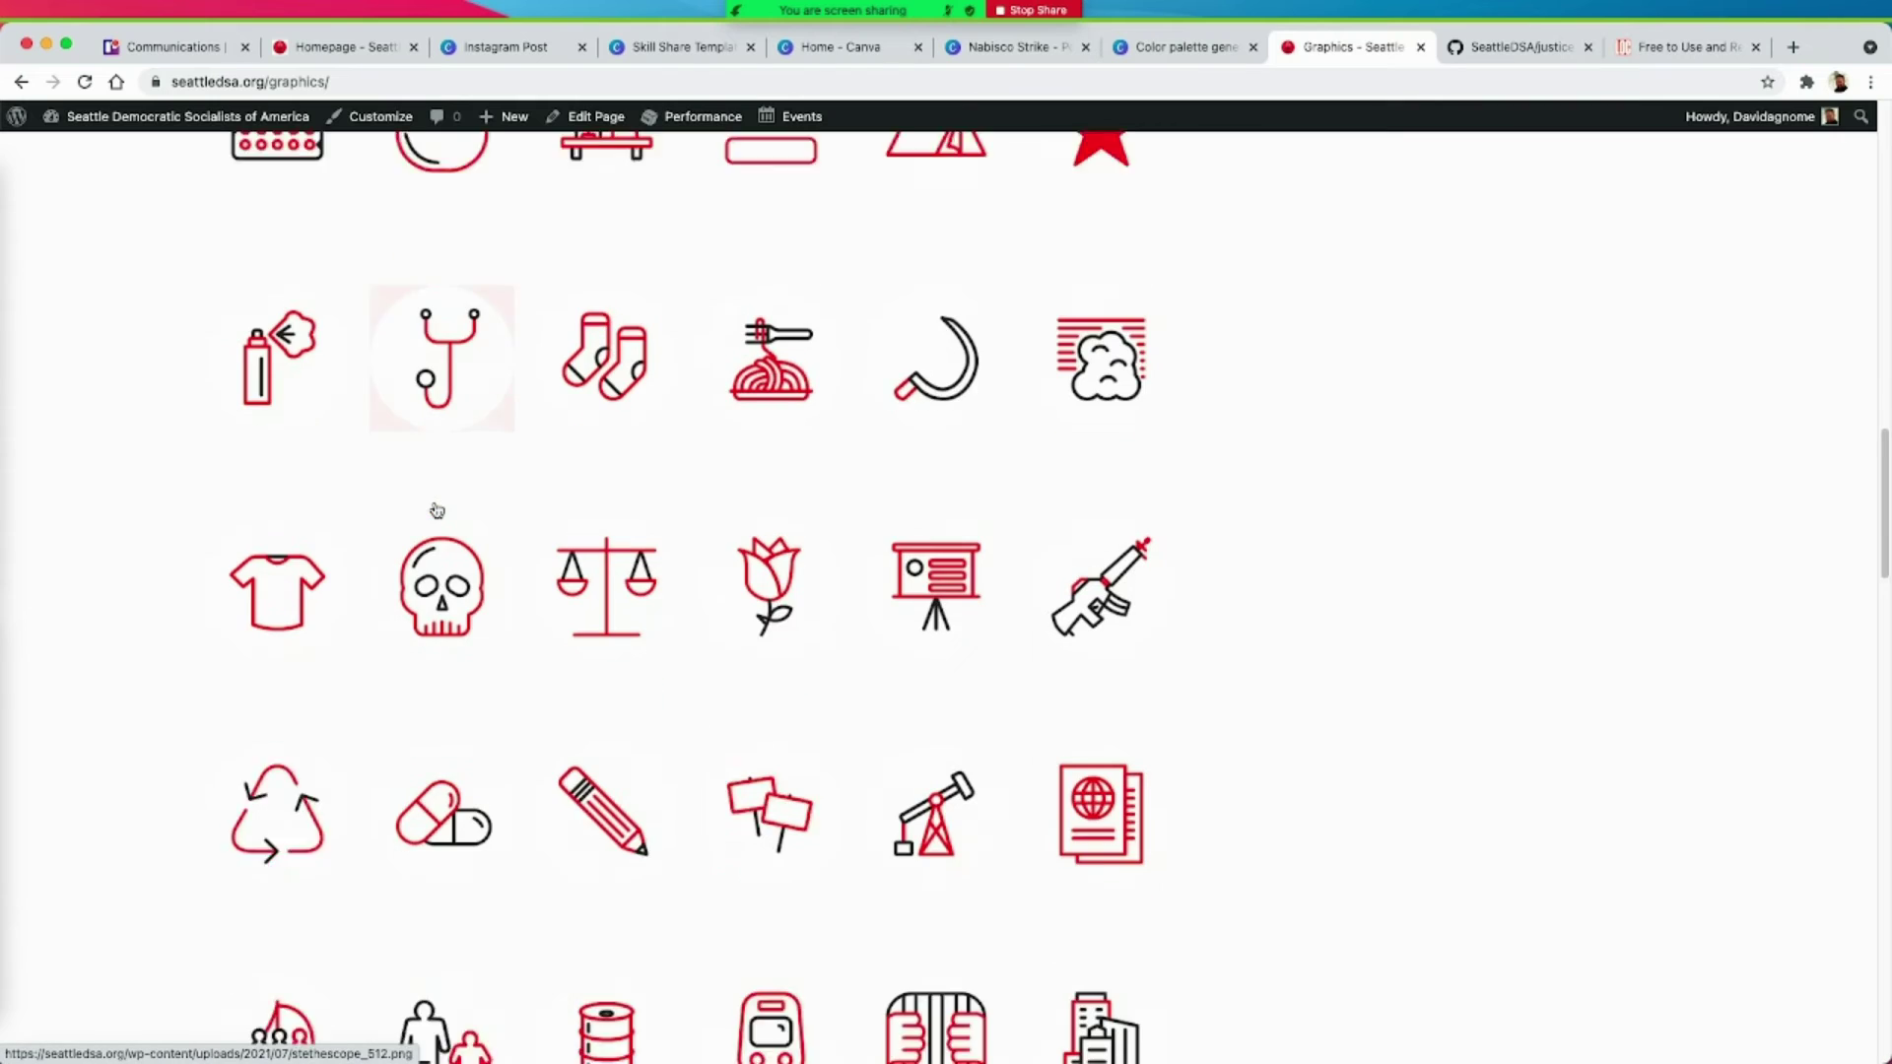
scroll(435, 460, up, 3)
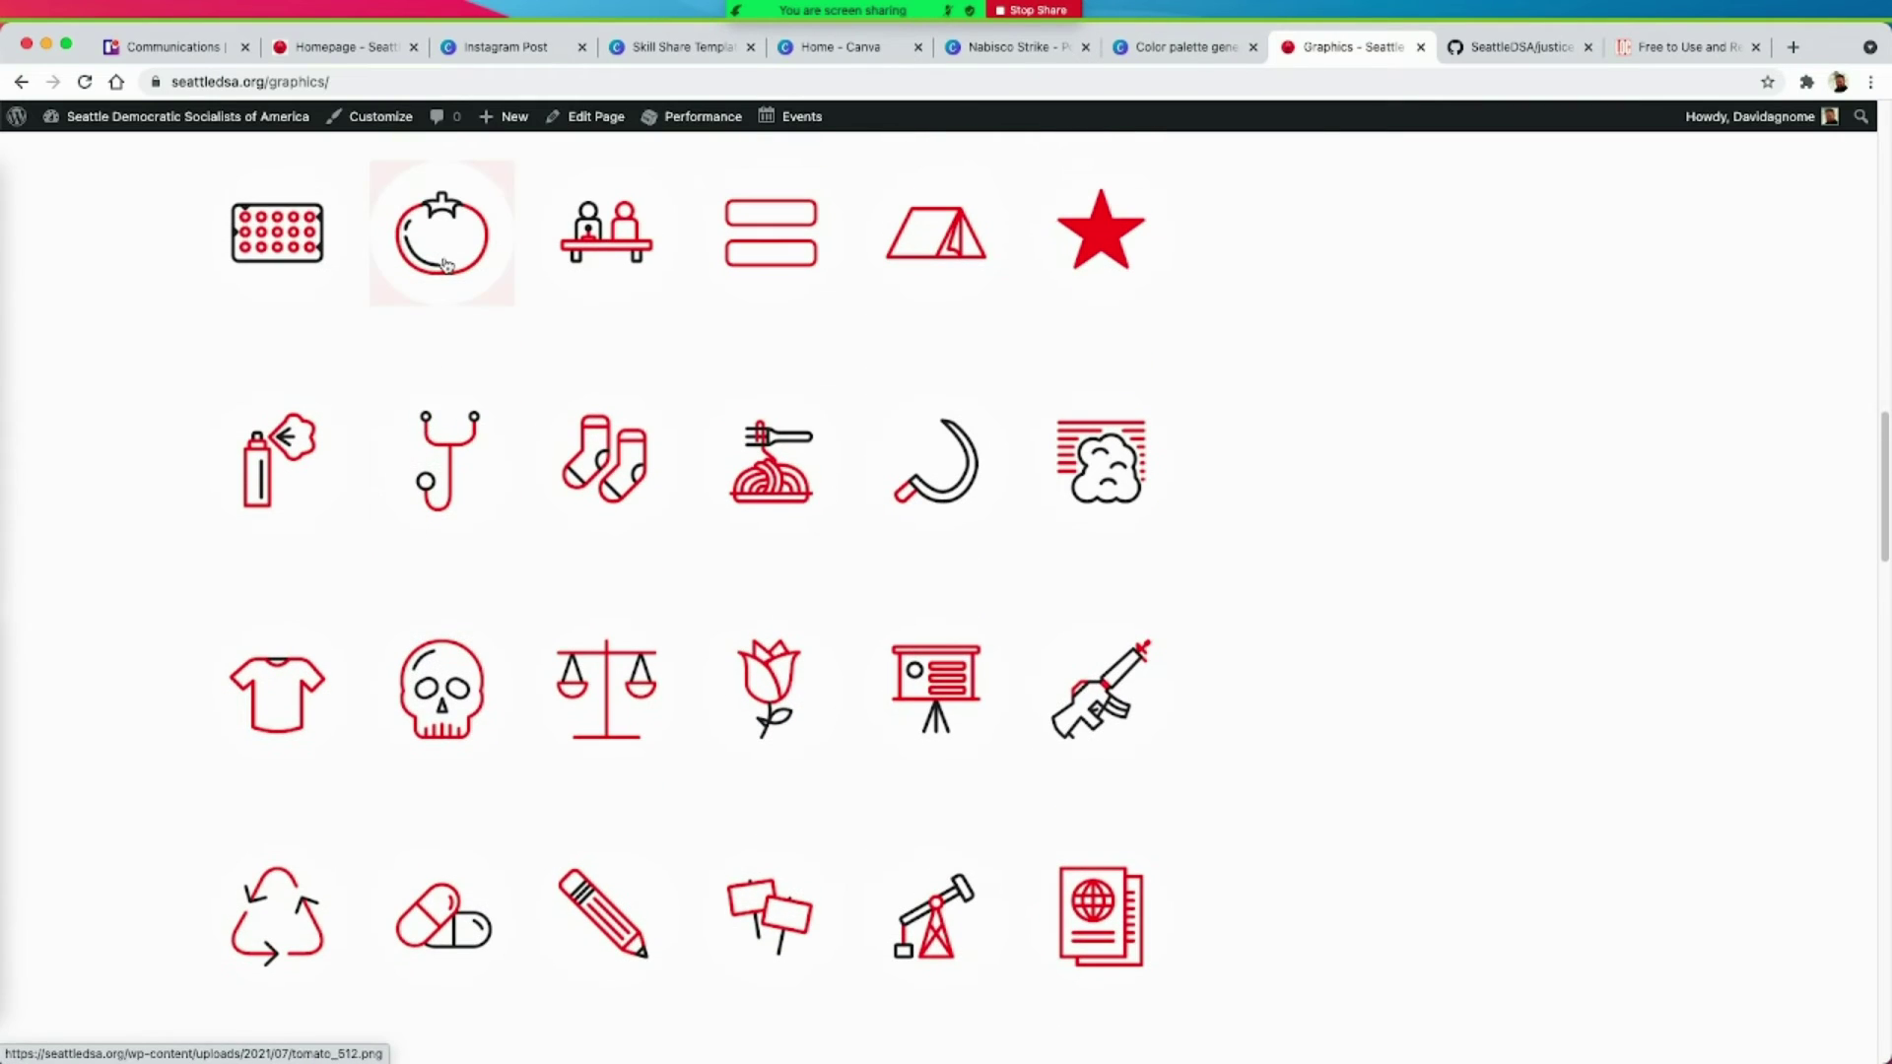
scroll(562, 490, down, 4)
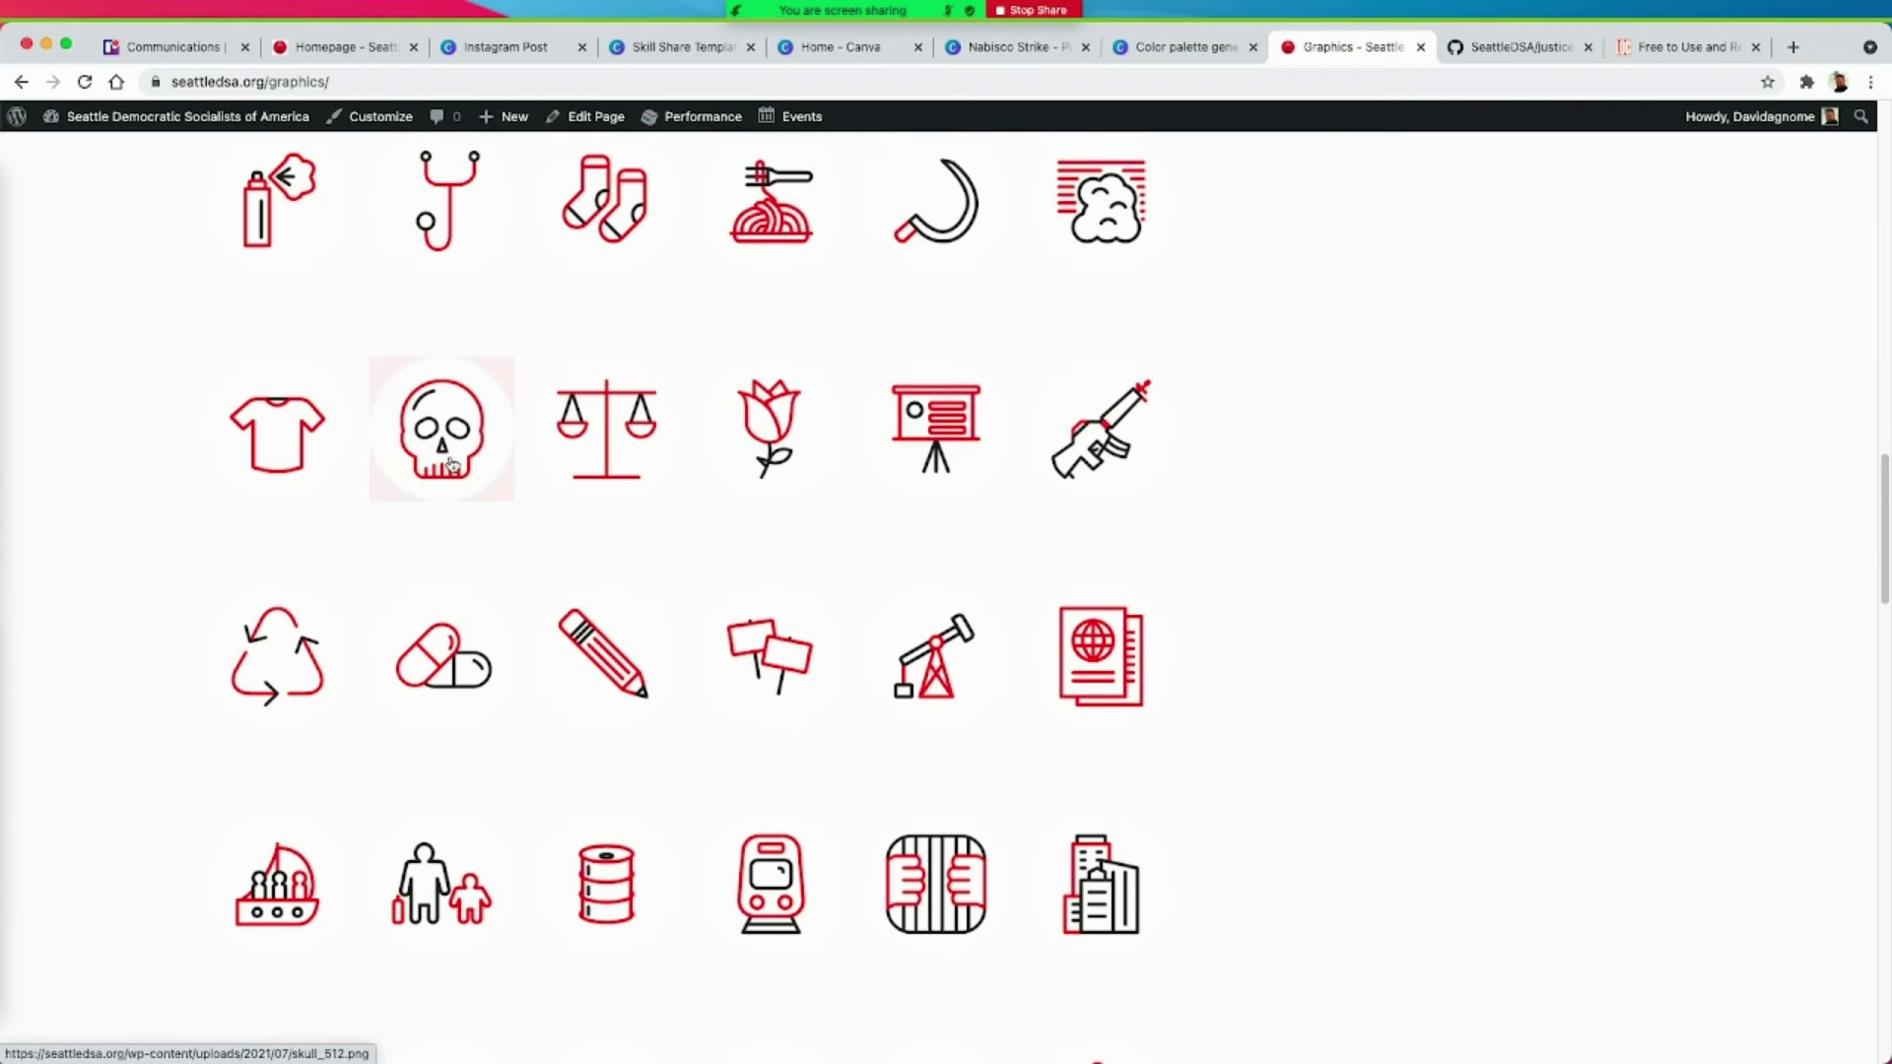
Step: Check the saving and copying options for the skull icon and browse the remaining icons in the collection
right_click(431, 444)
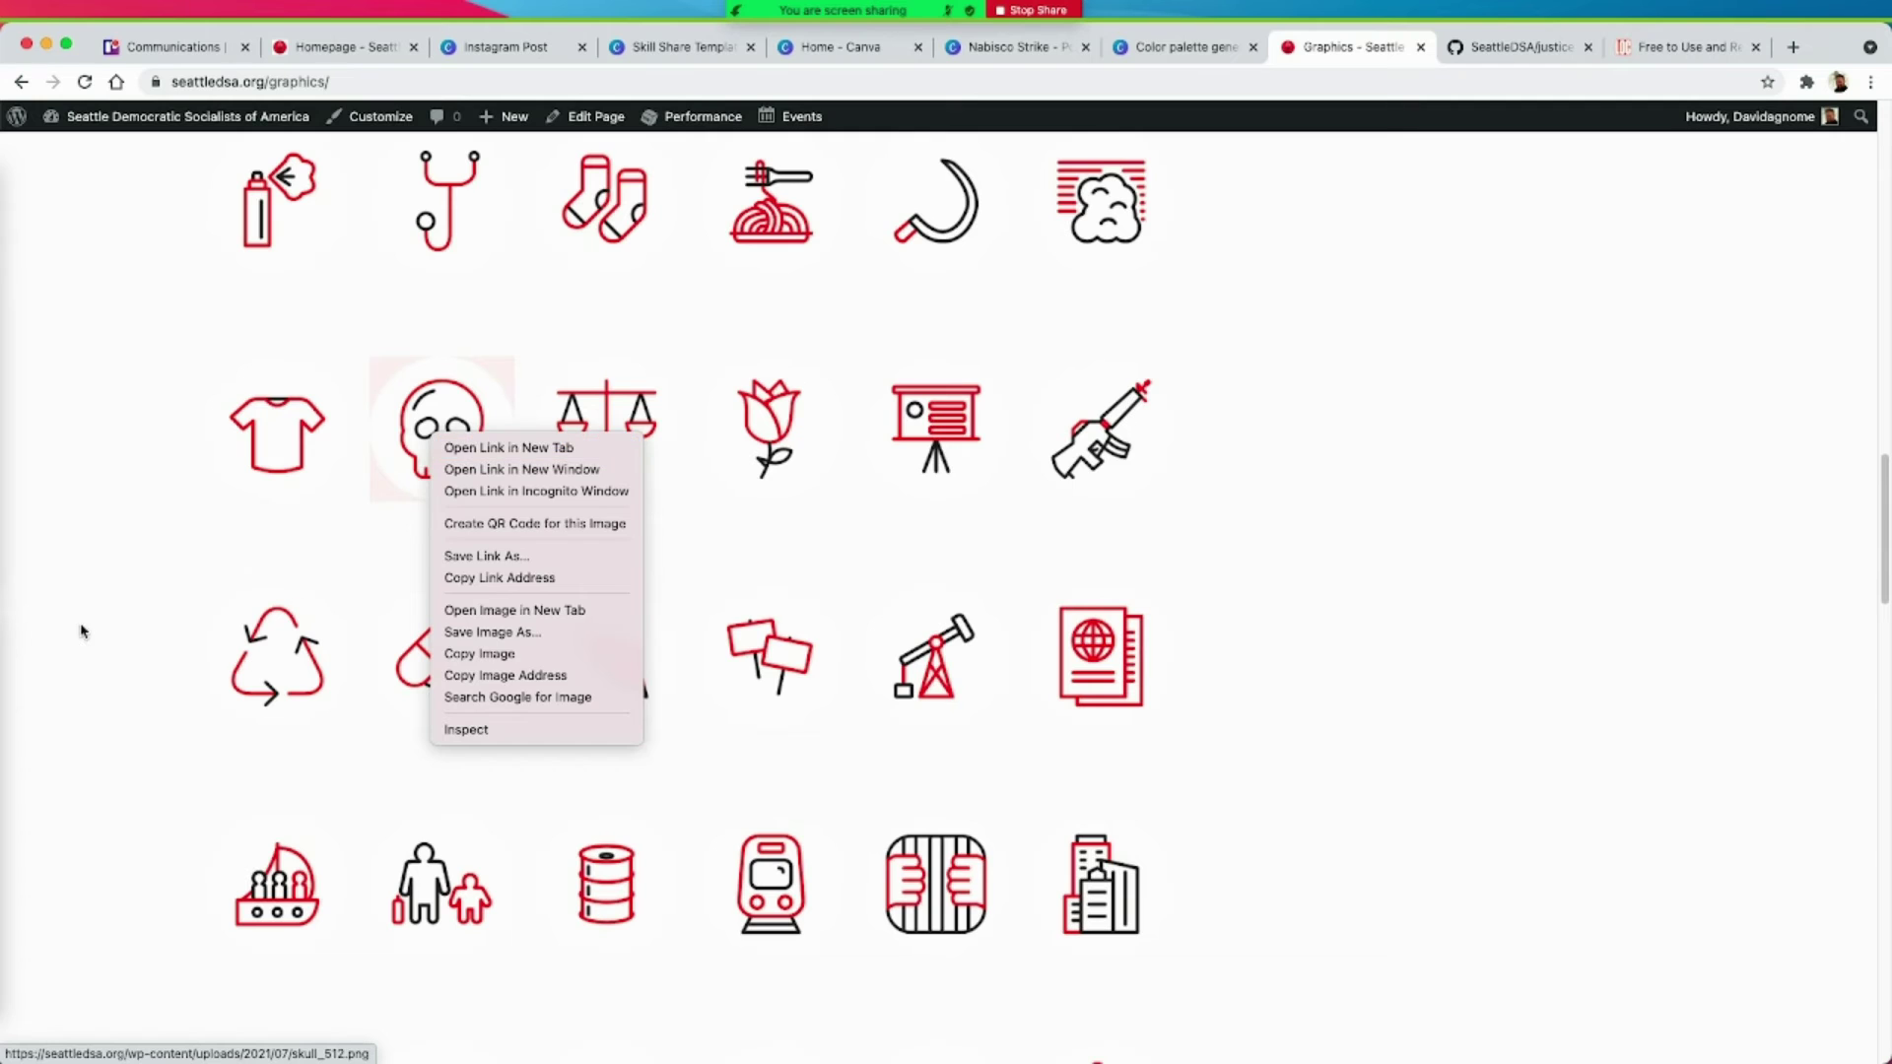
click(114, 621)
scroll(143, 614, down, 4)
scroll(276, 611, down, 4)
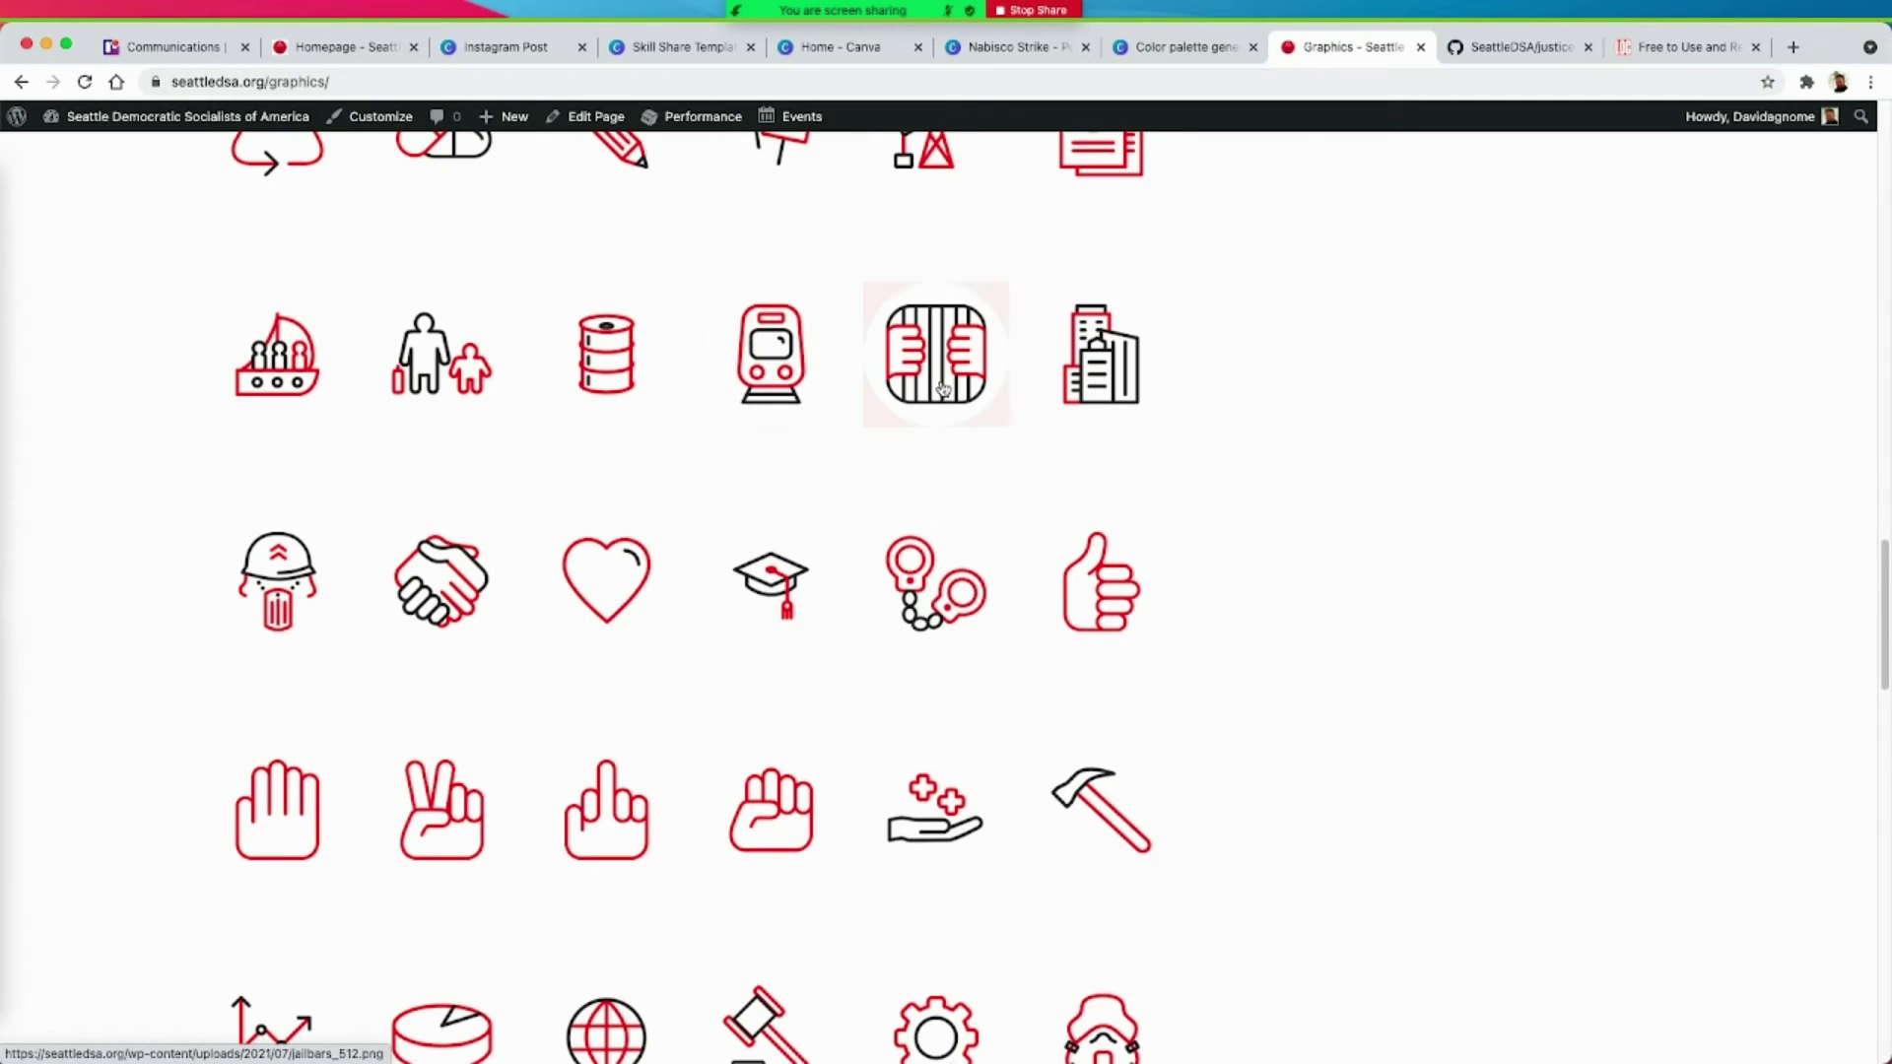
scroll(992, 571, down, 9)
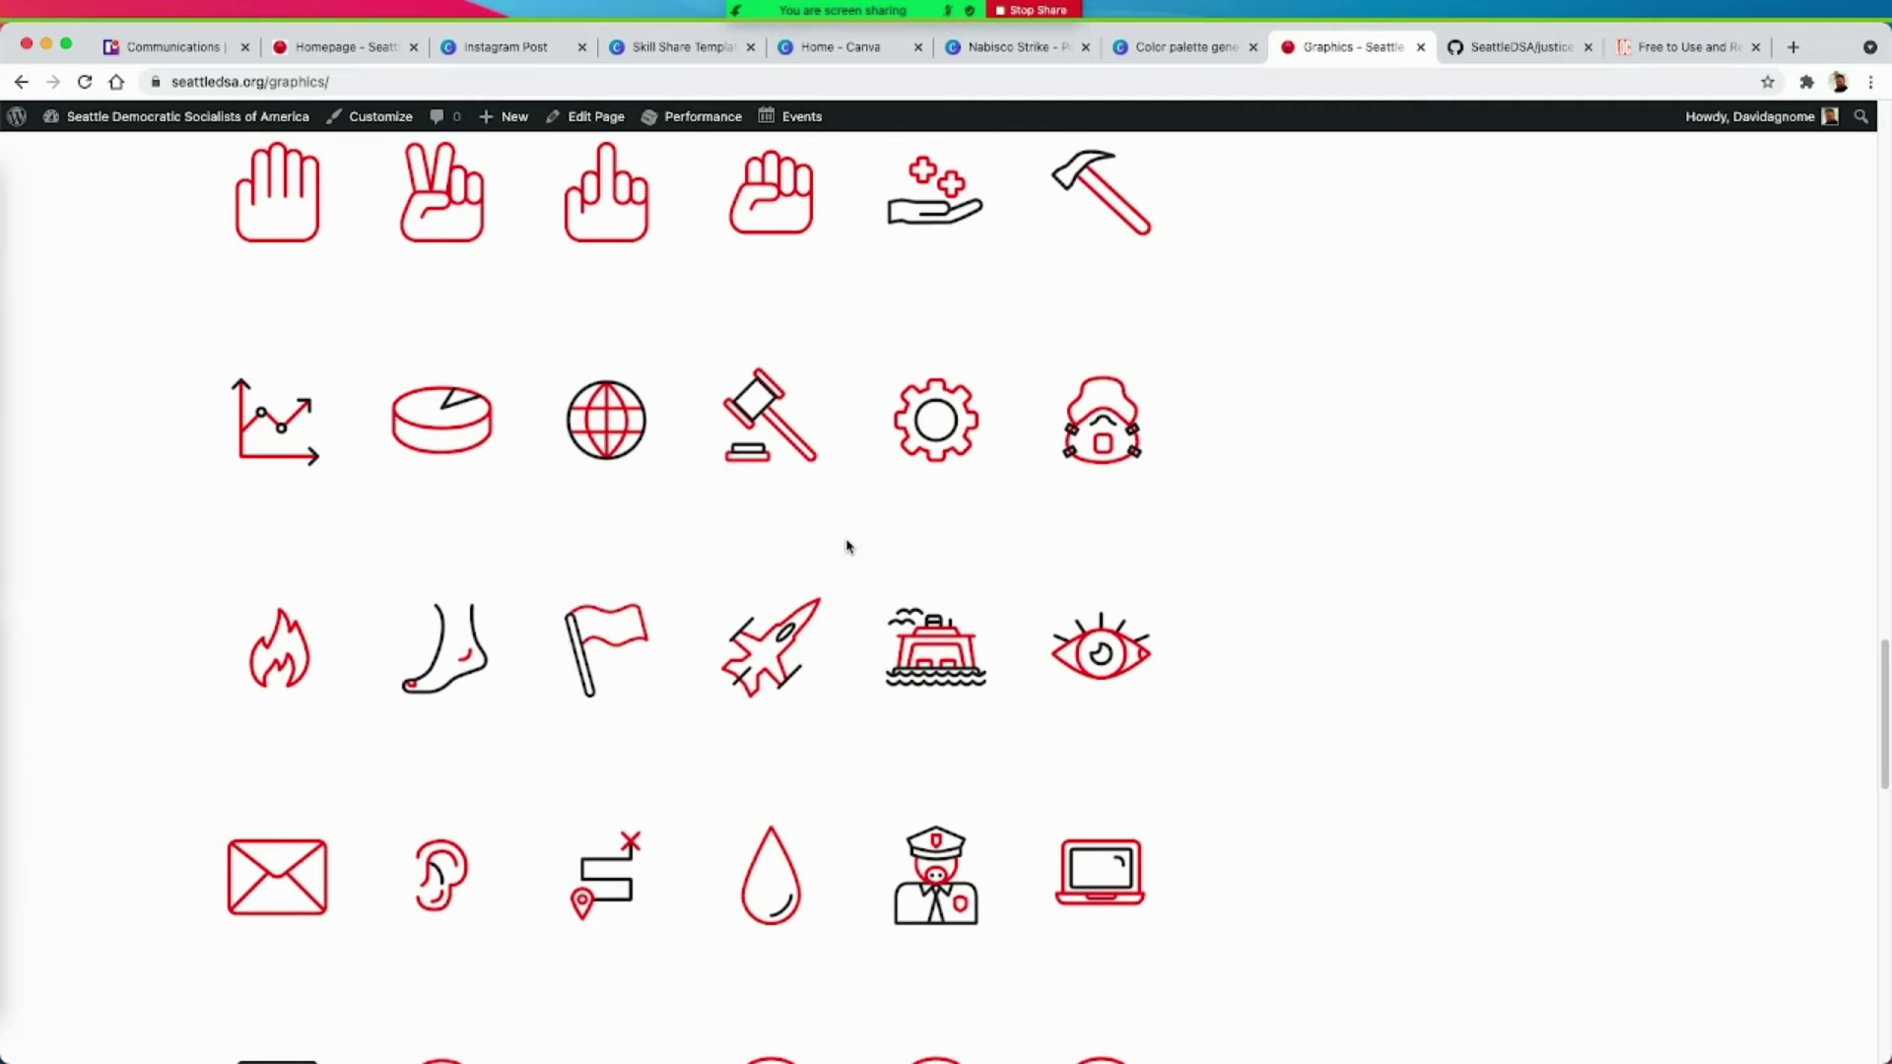
scroll(815, 537, down, 2)
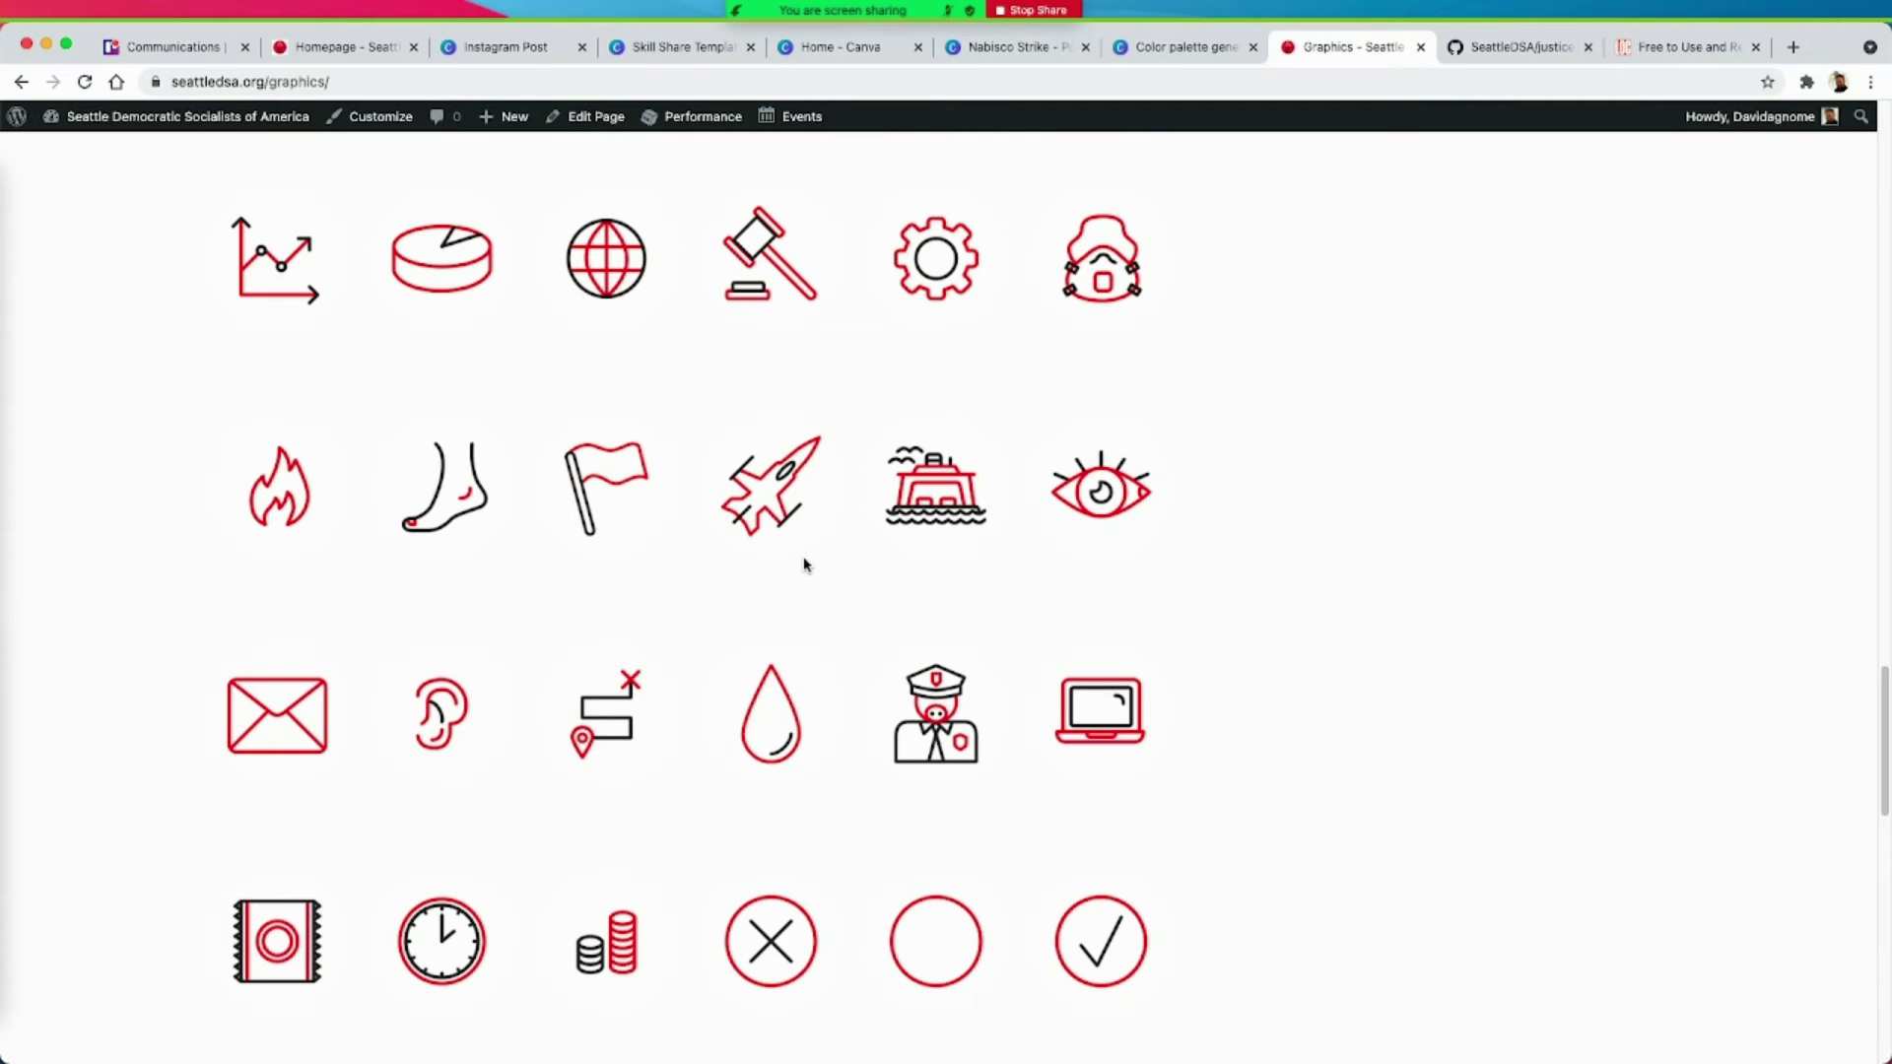
scroll(709, 493, up, 2)
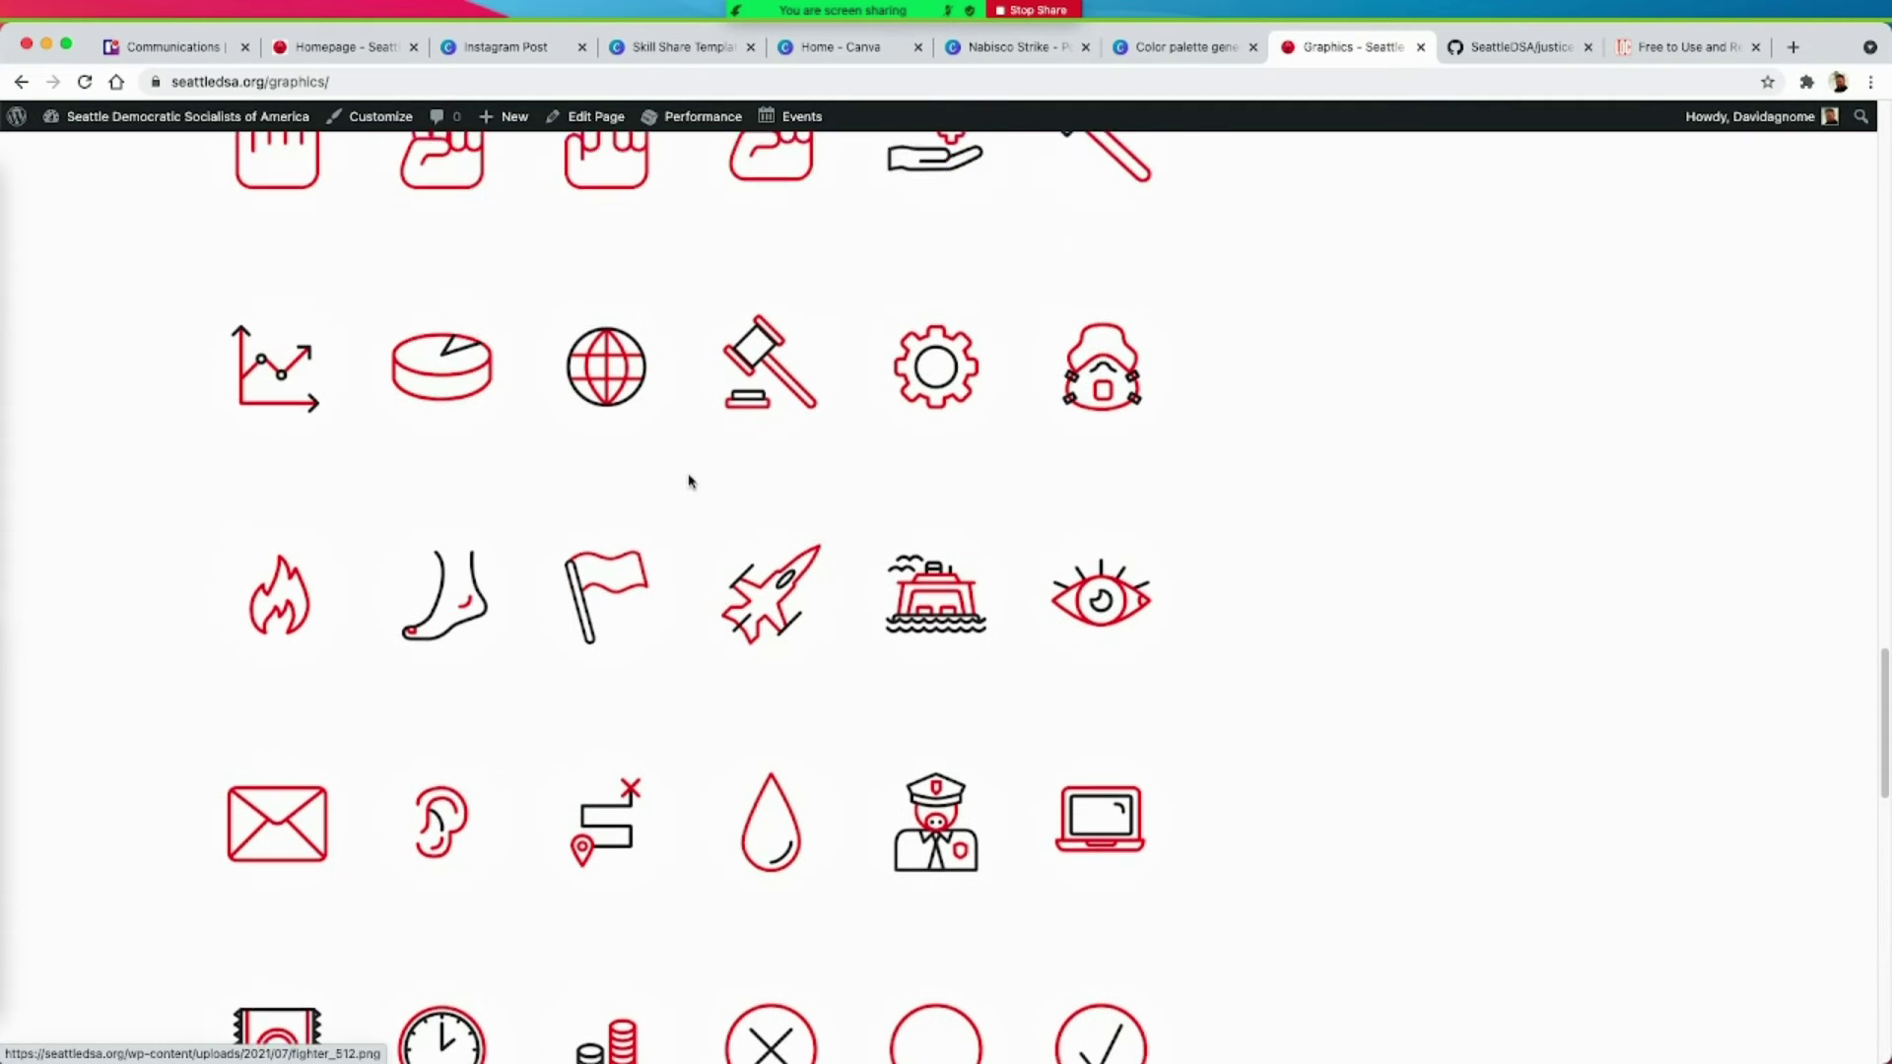
Step: Copy the globe icon from the Graphics page and paste it onto page 1 of the Skill Share Template in Canva
right_click(598, 397)
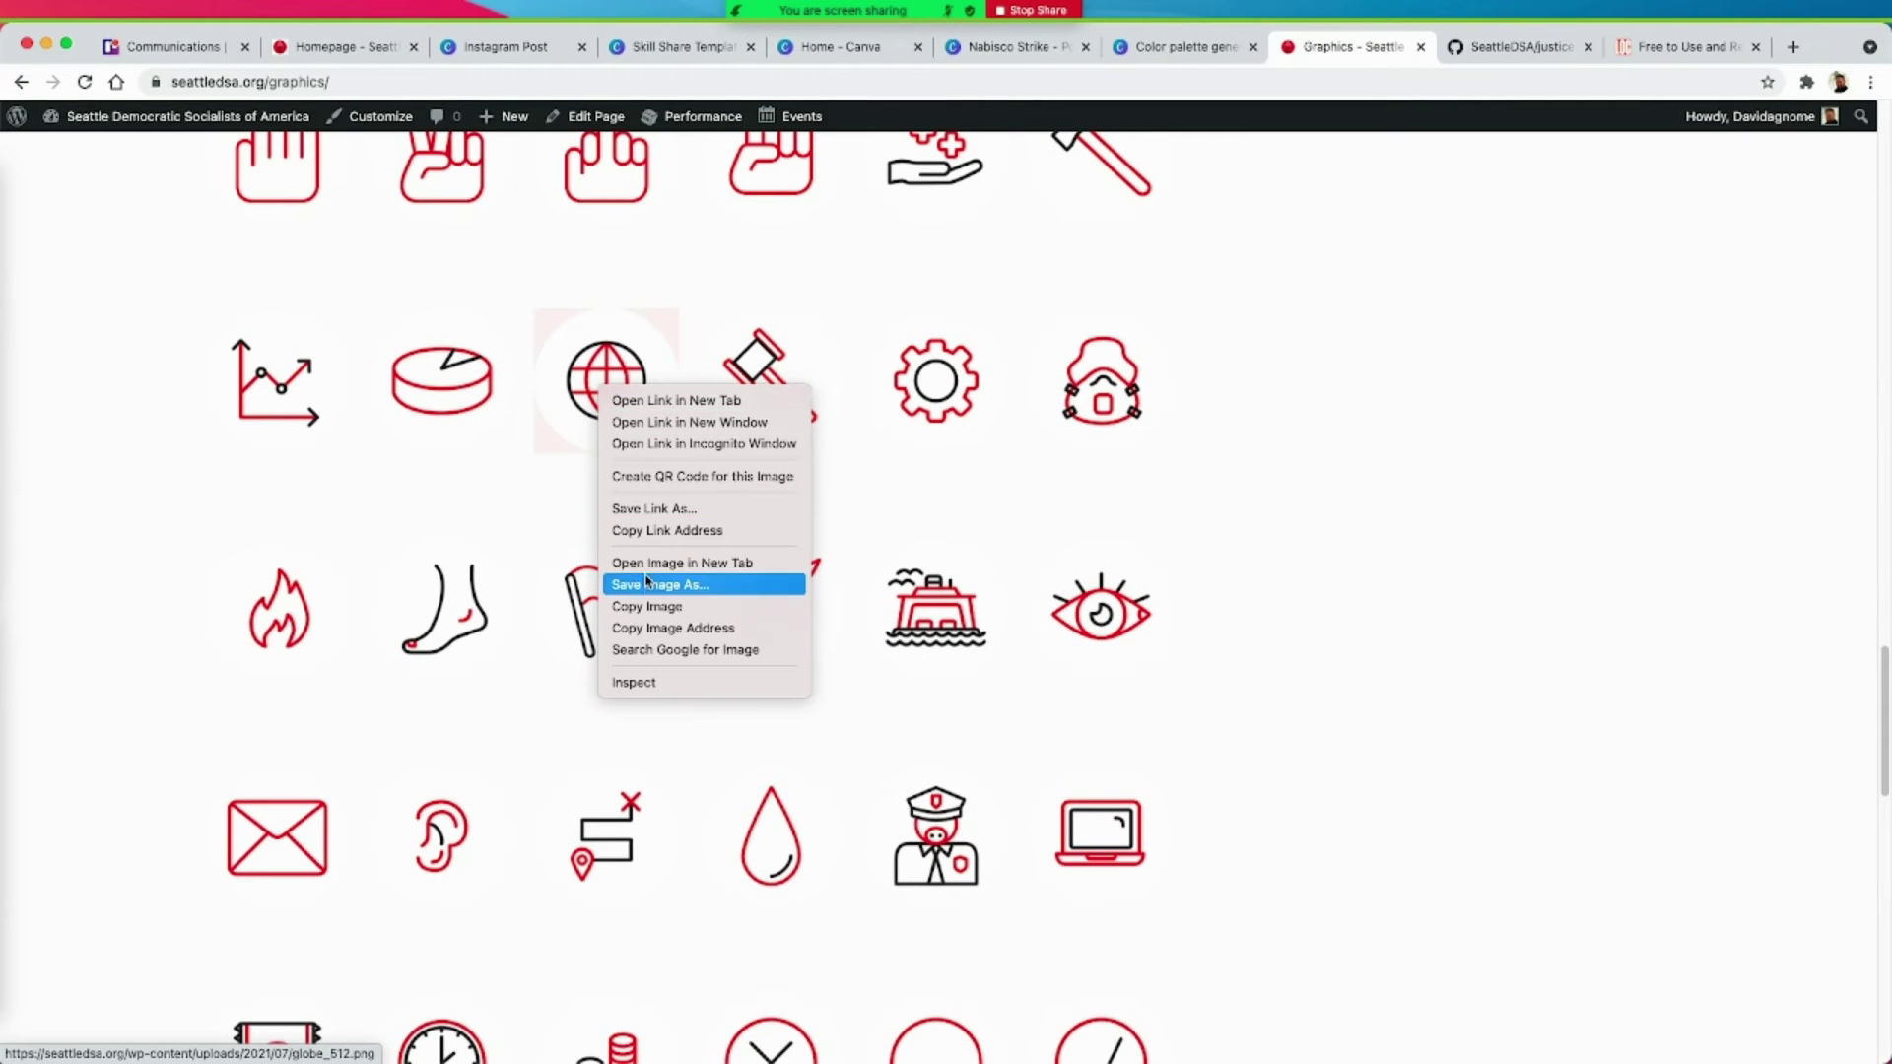
click(646, 606)
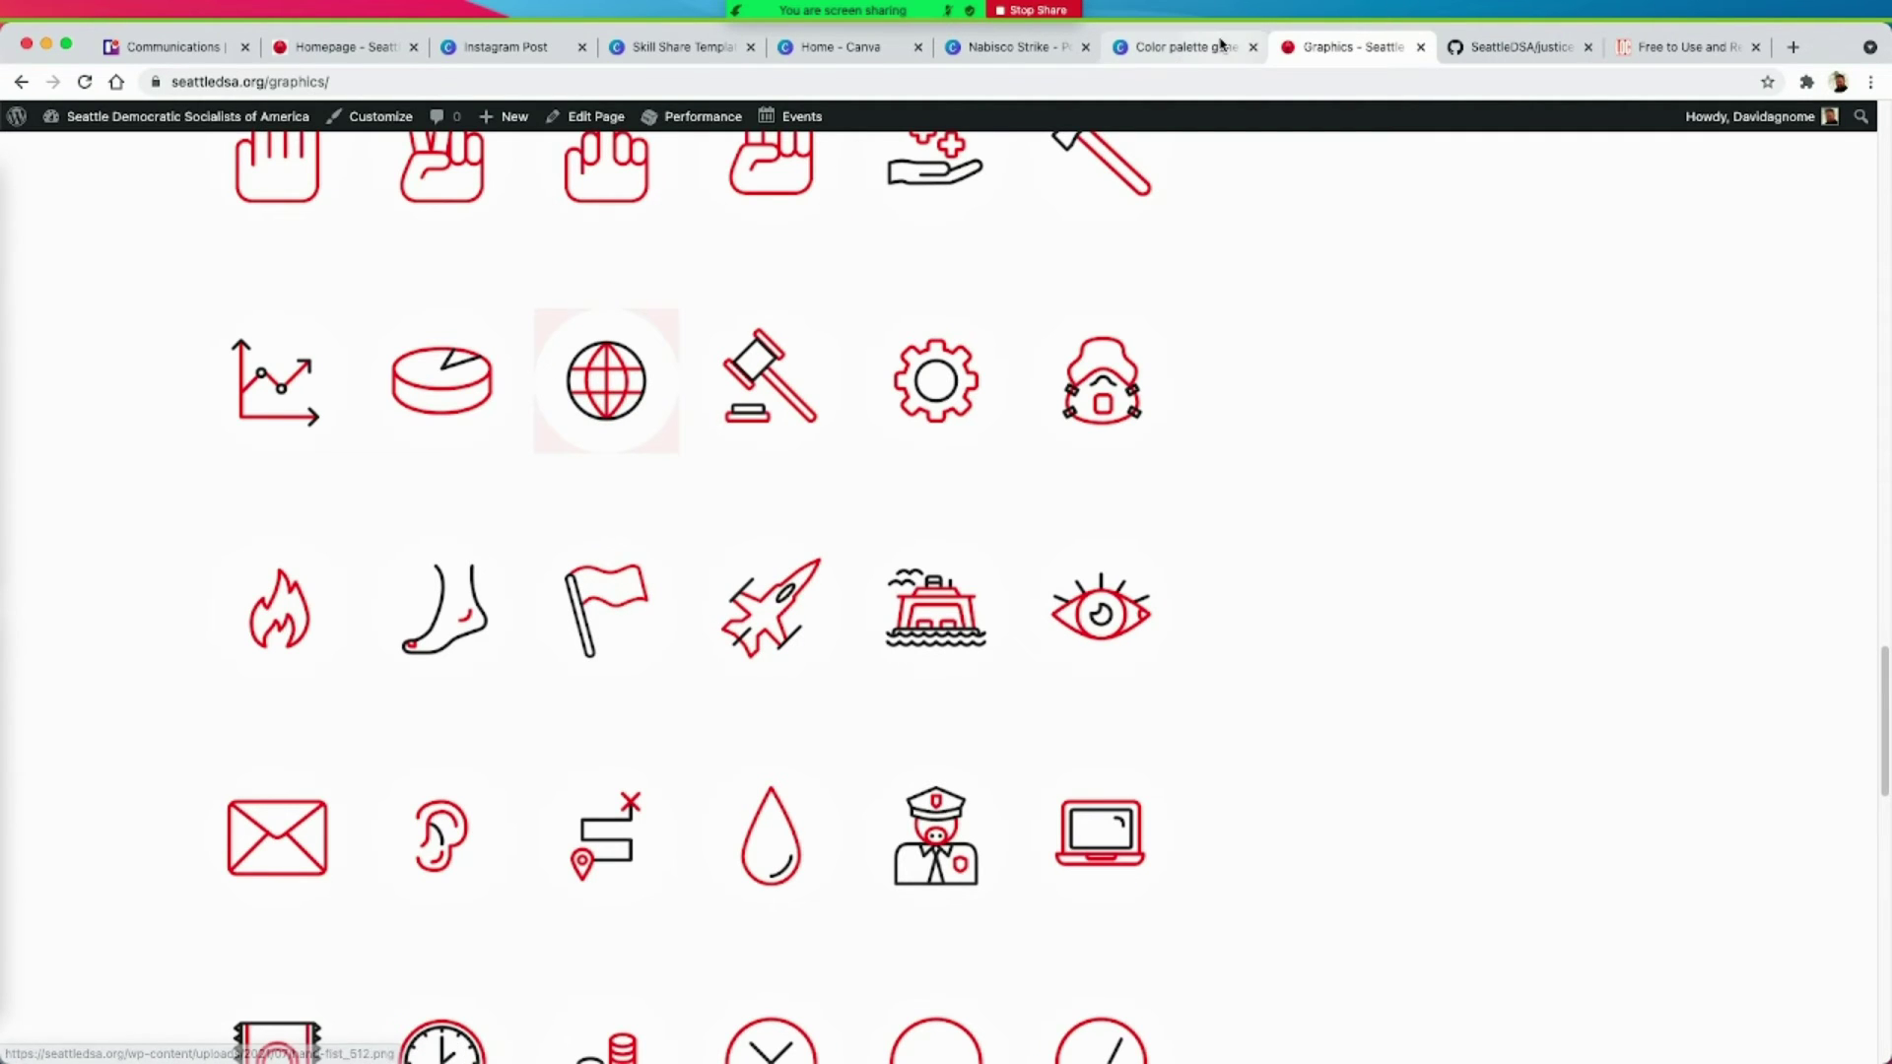
click(503, 49)
click(680, 47)
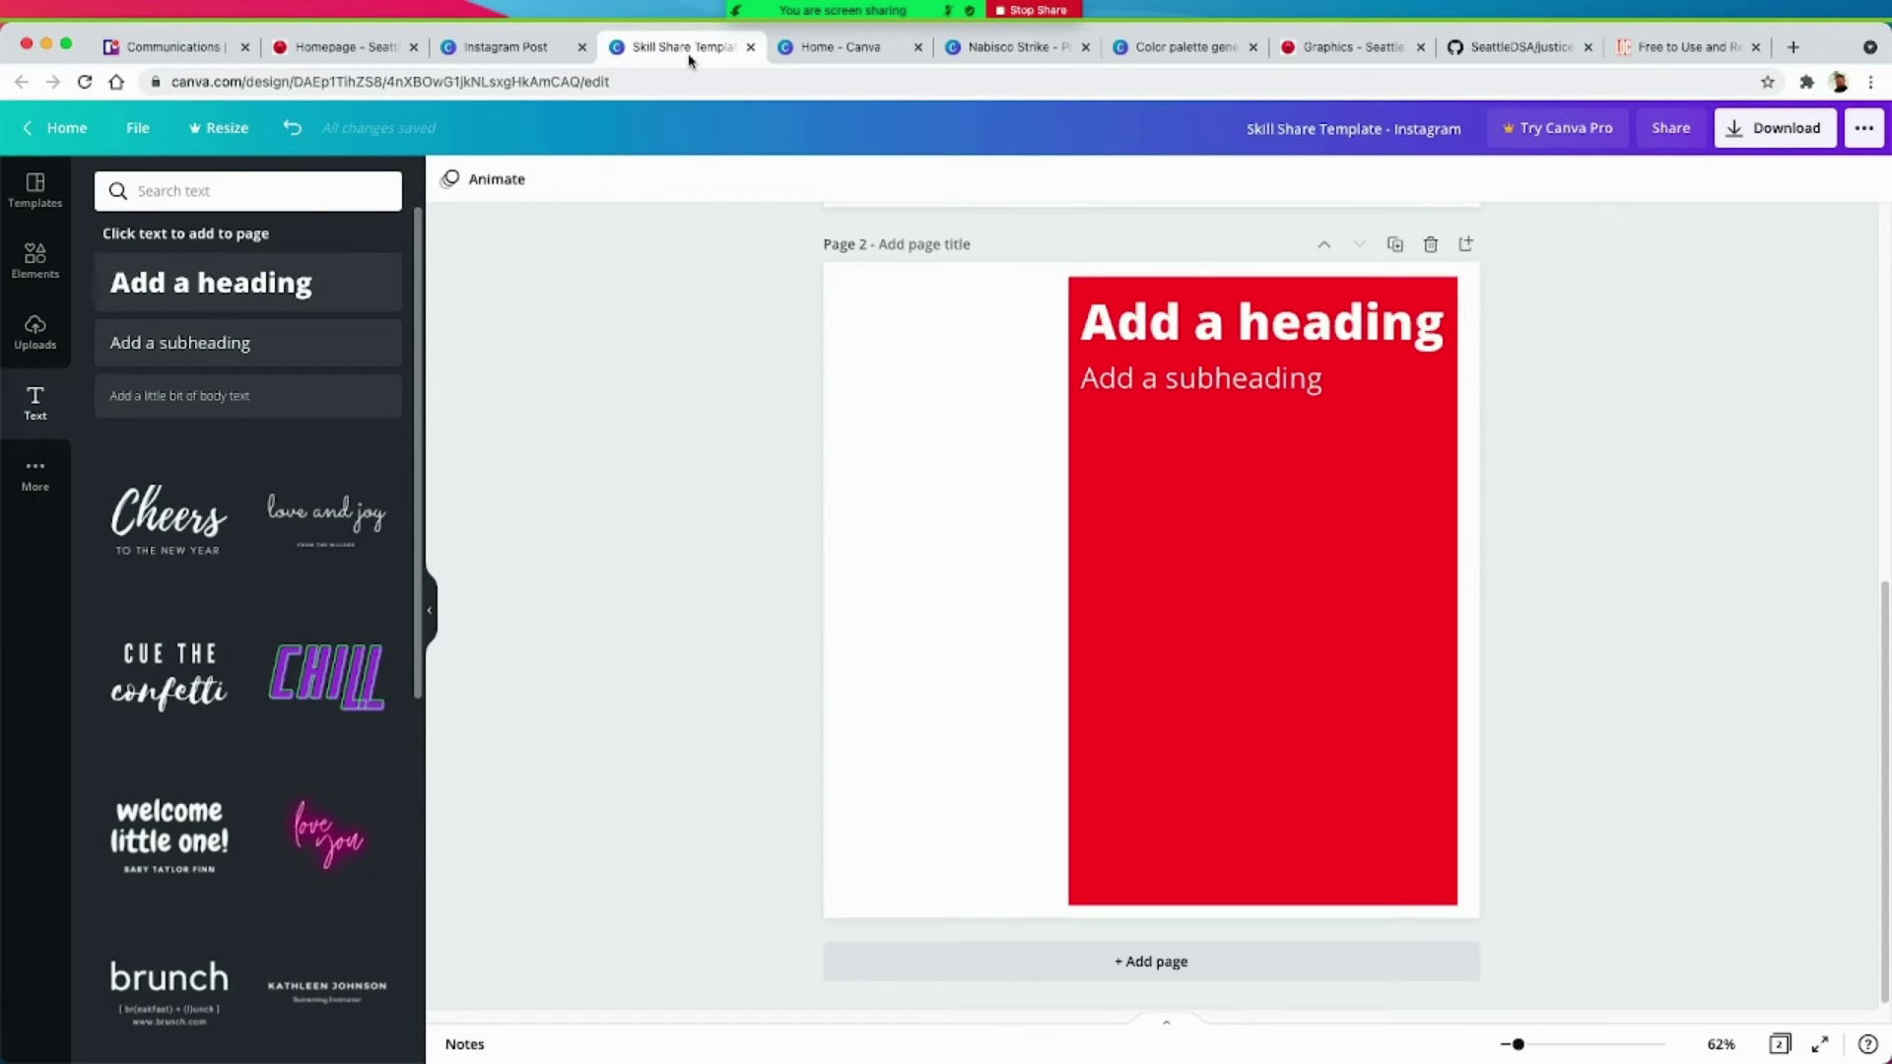
scroll(927, 468, up, 7)
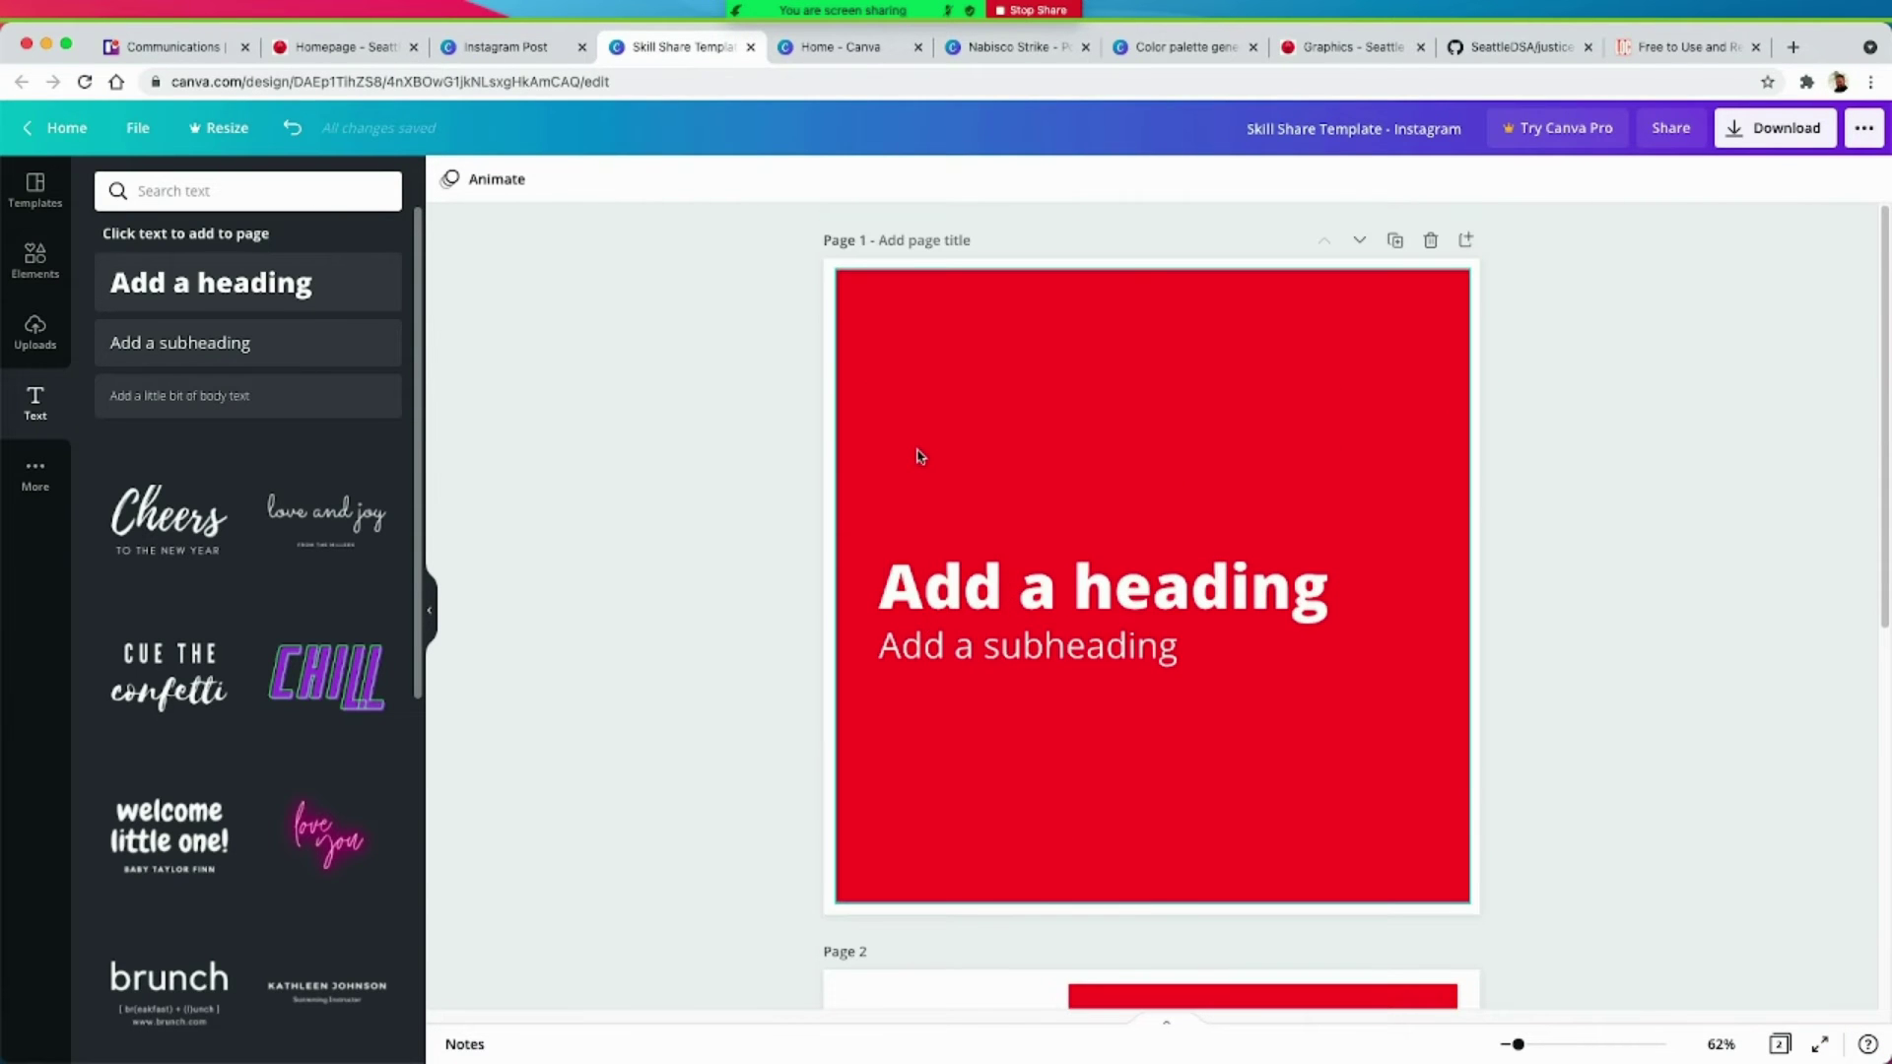
click(964, 451)
key(ctrl+v)
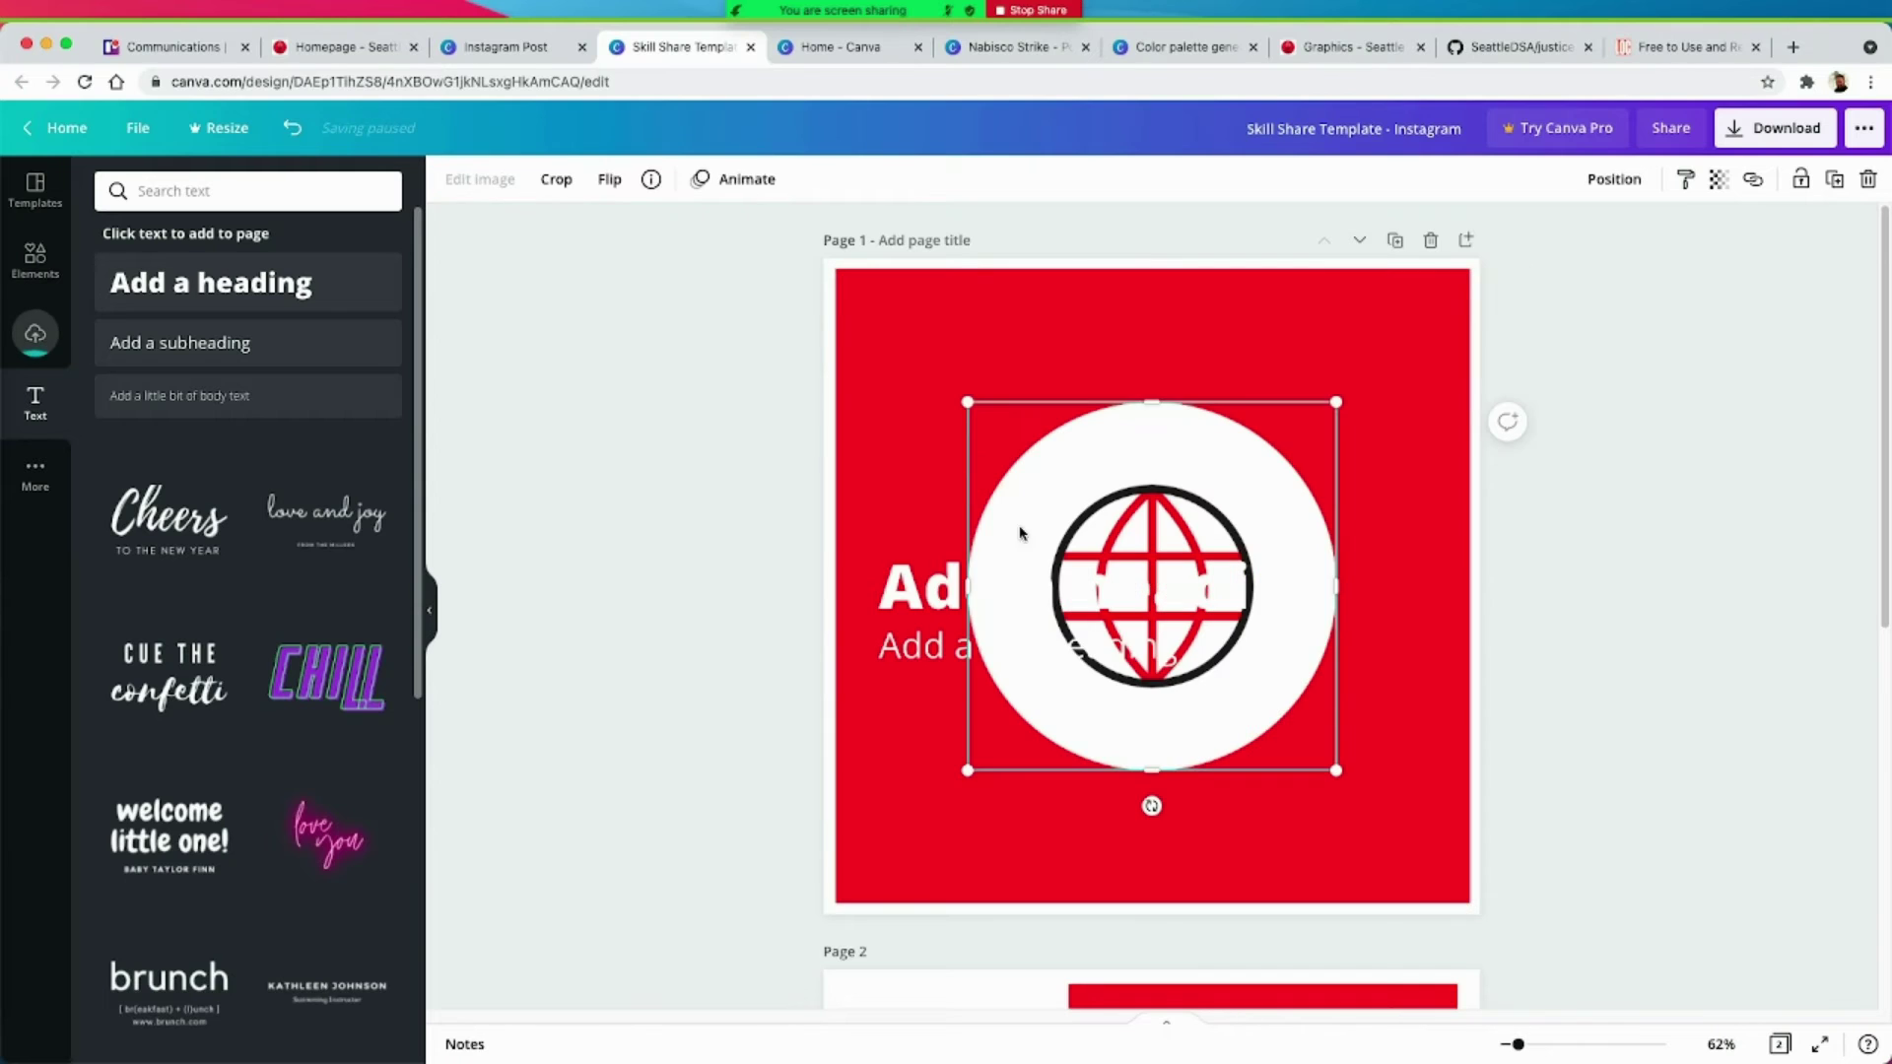
Step: Scale the globe icon down to about half its size and place it above the heading, aligned with the heading's left edge
drag(1339, 778, 1170, 603)
drag(1072, 509, 979, 414)
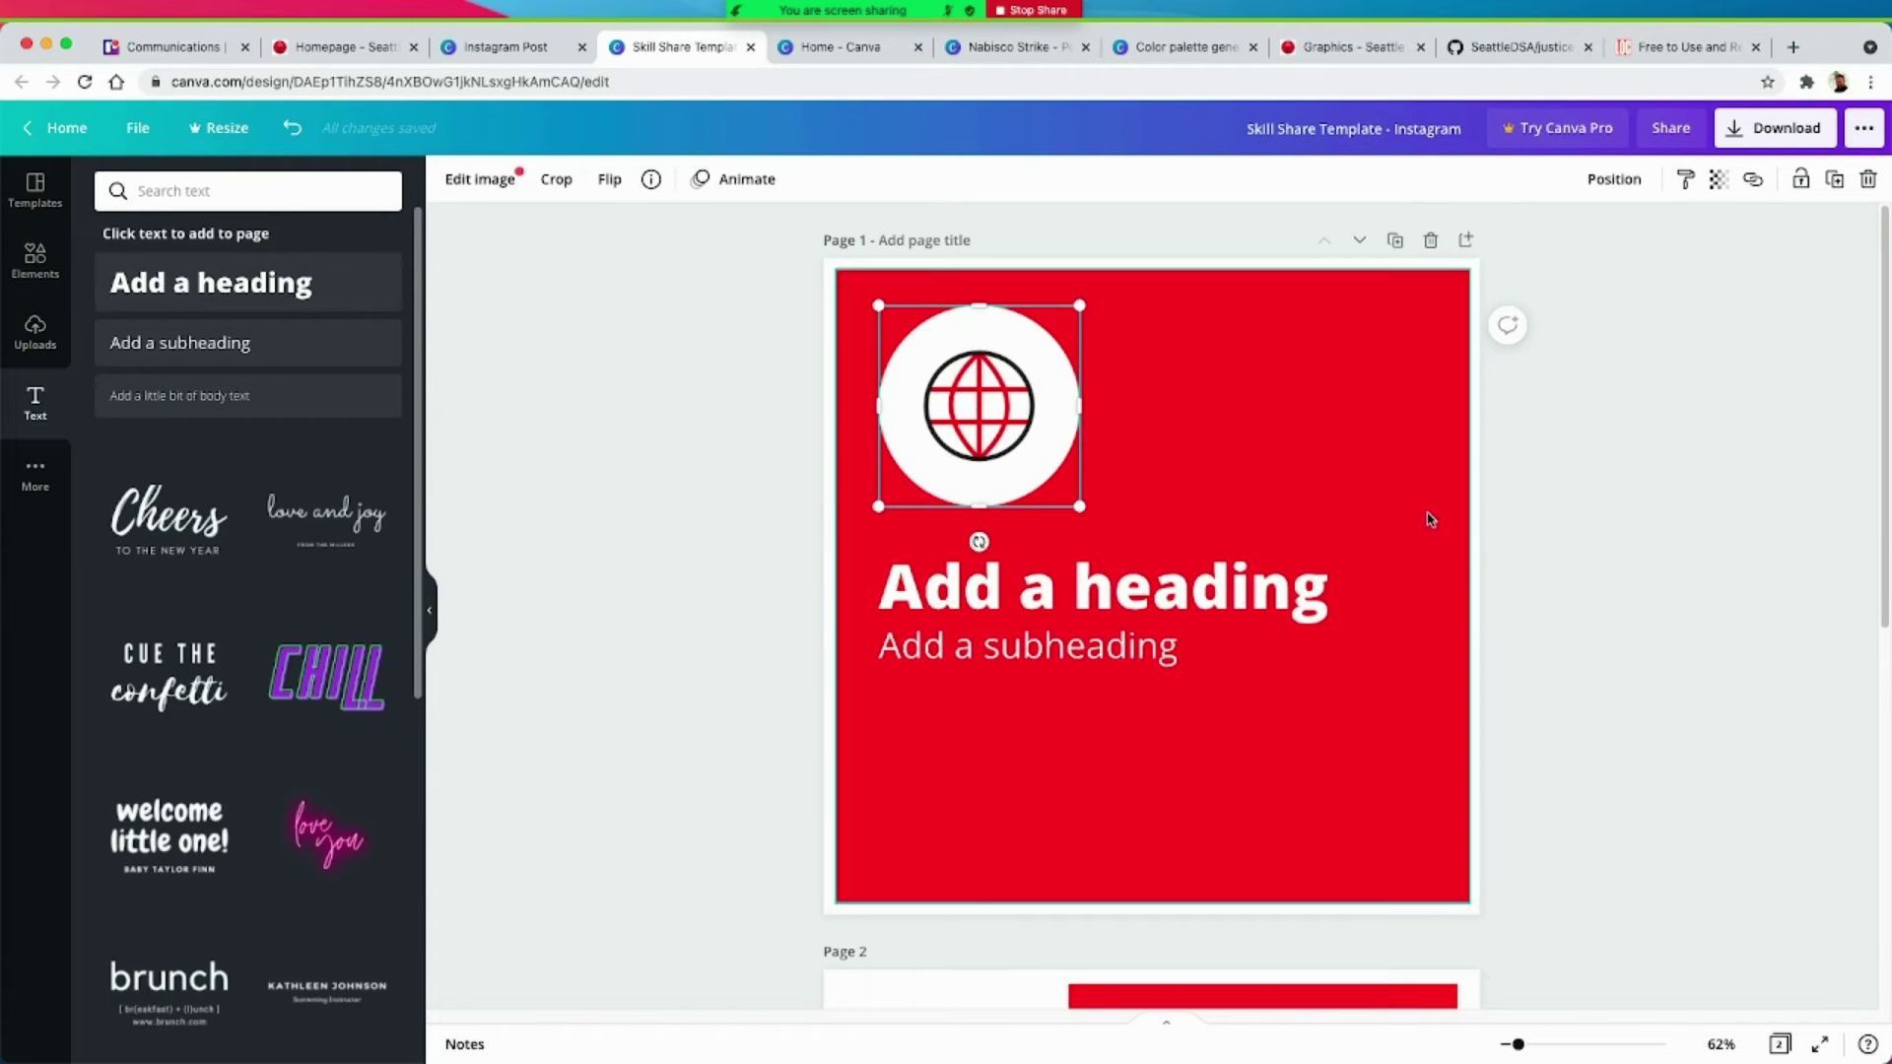
click(1521, 511)
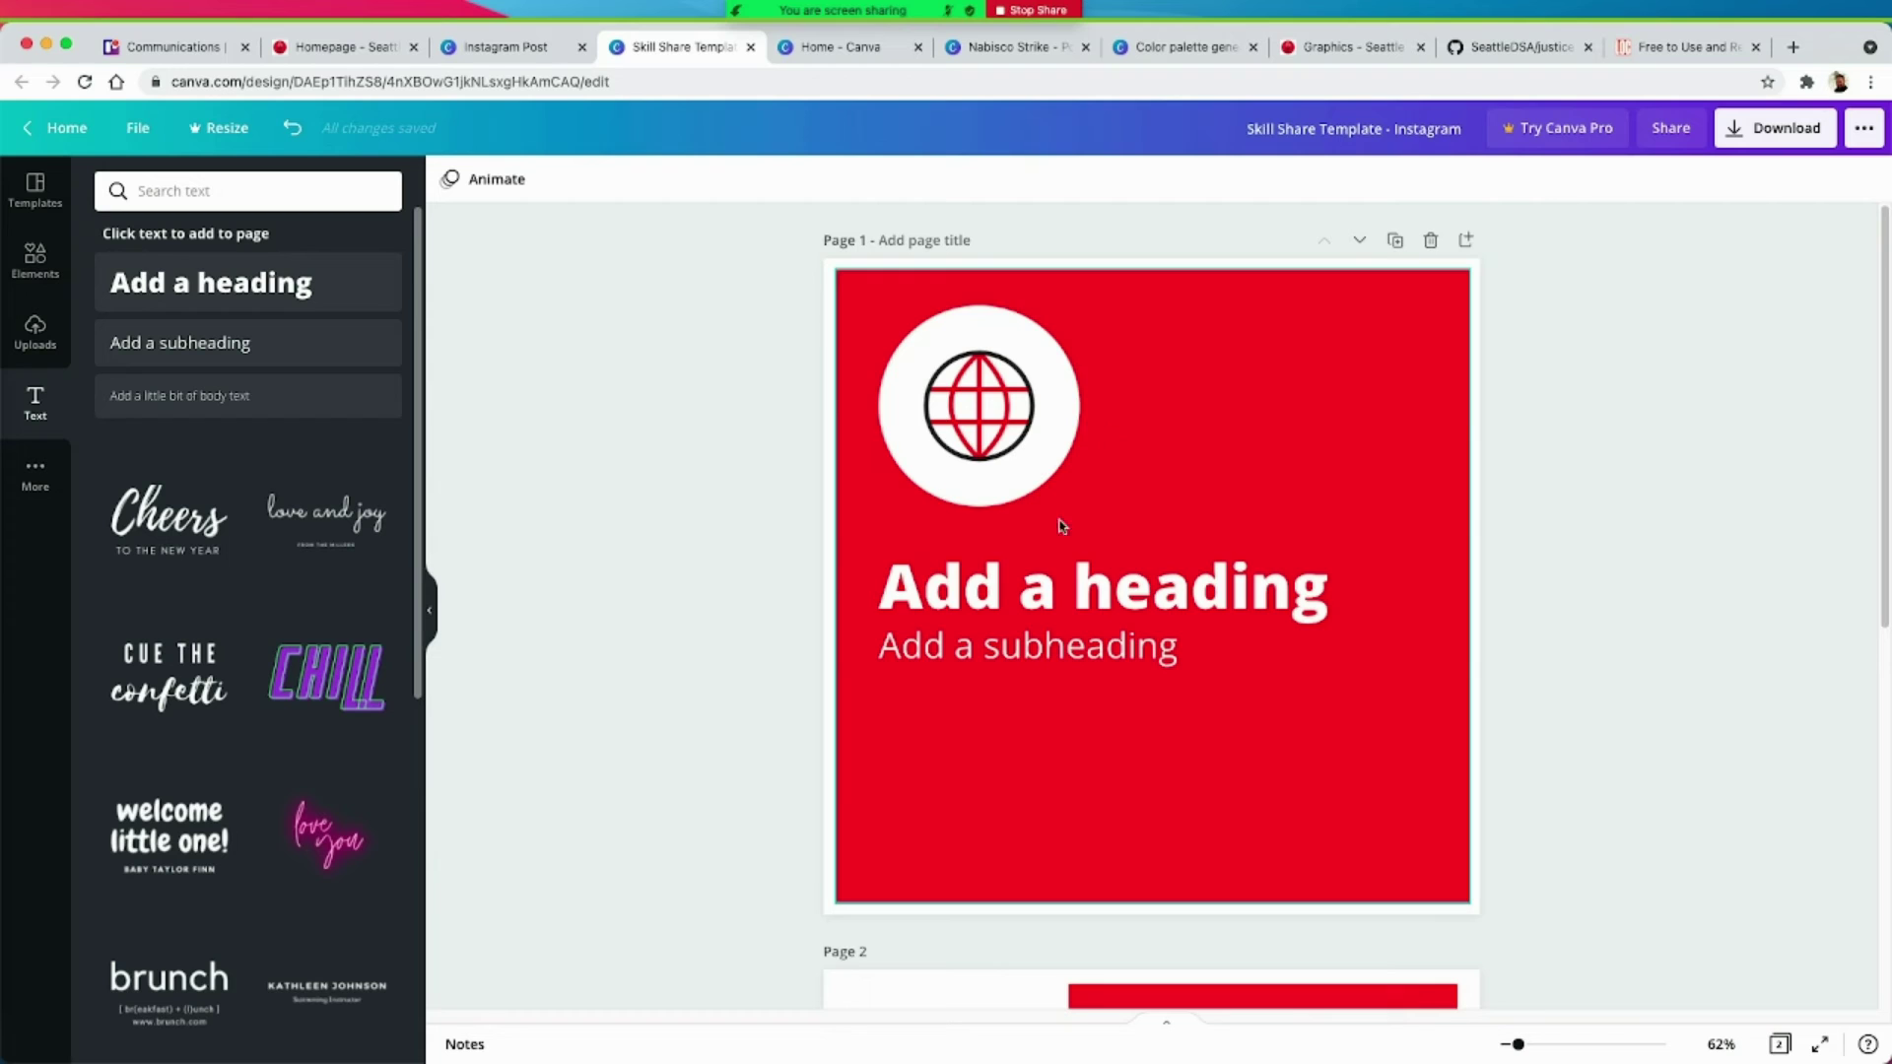
click(1030, 571)
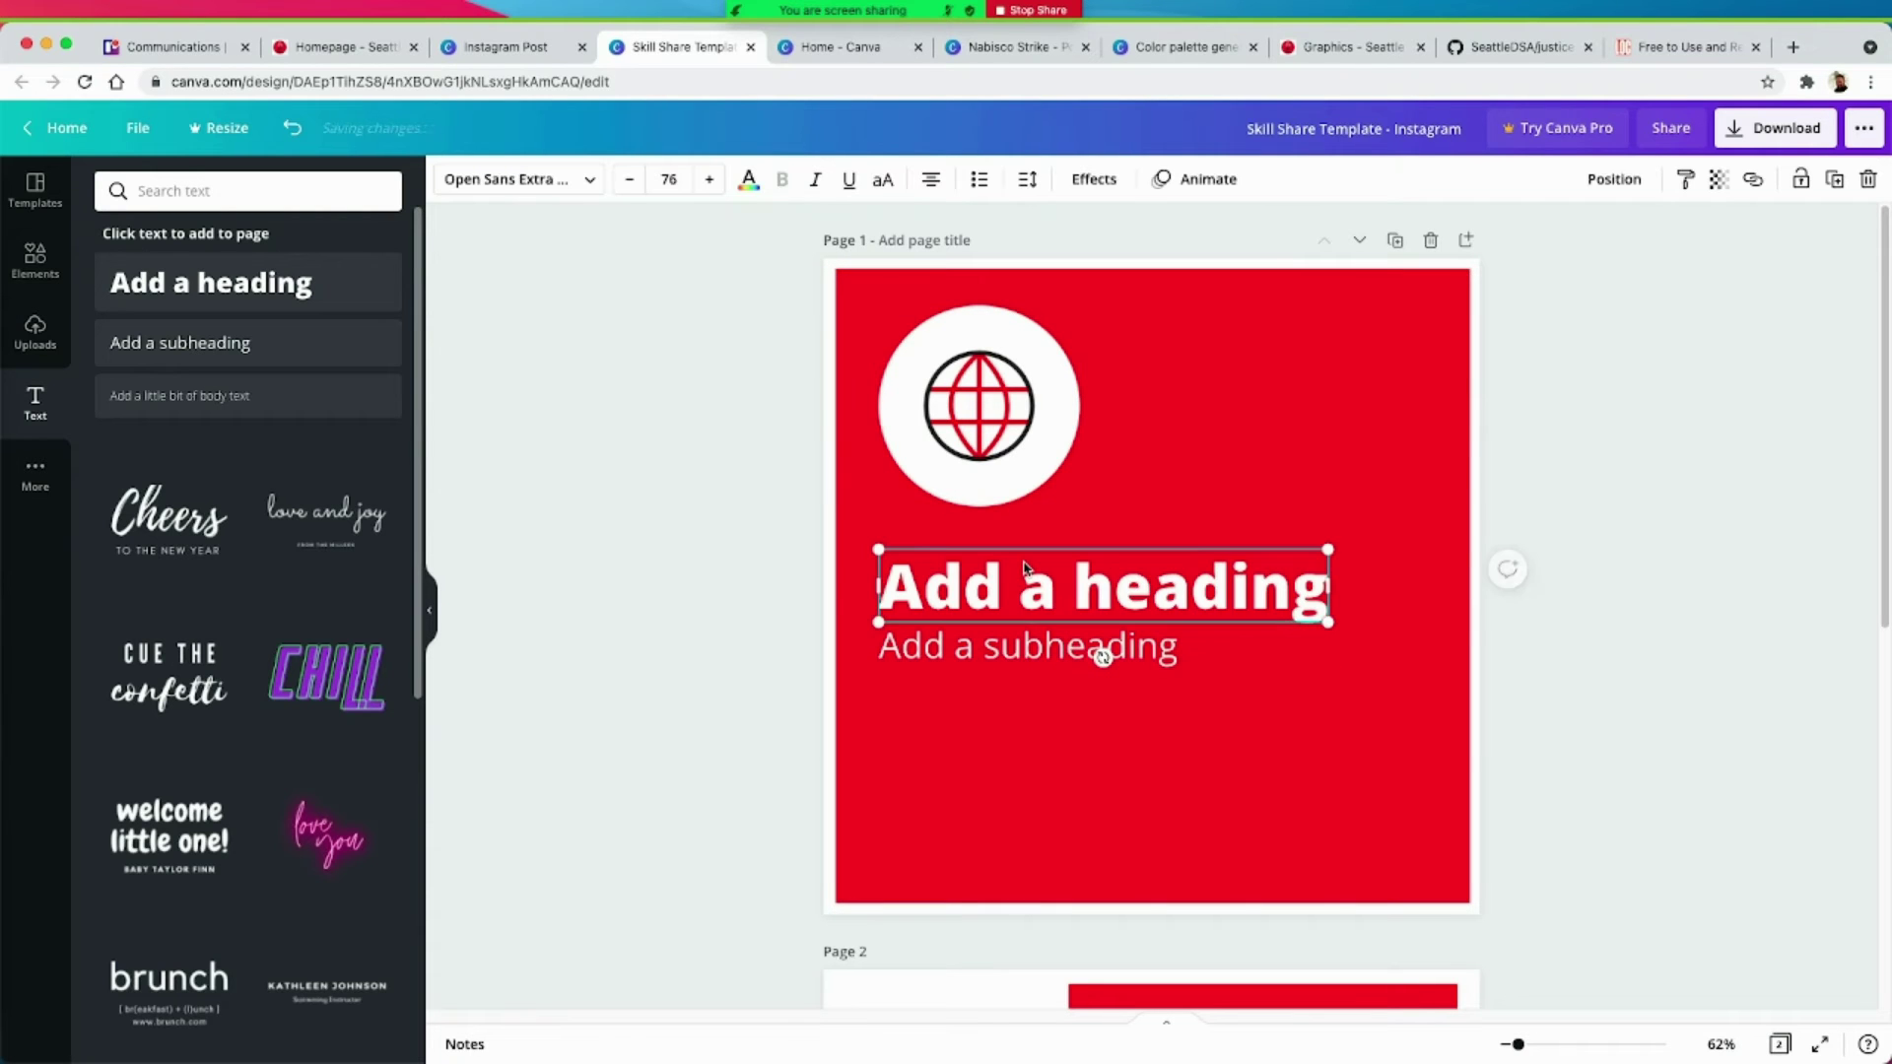
click(1038, 584)
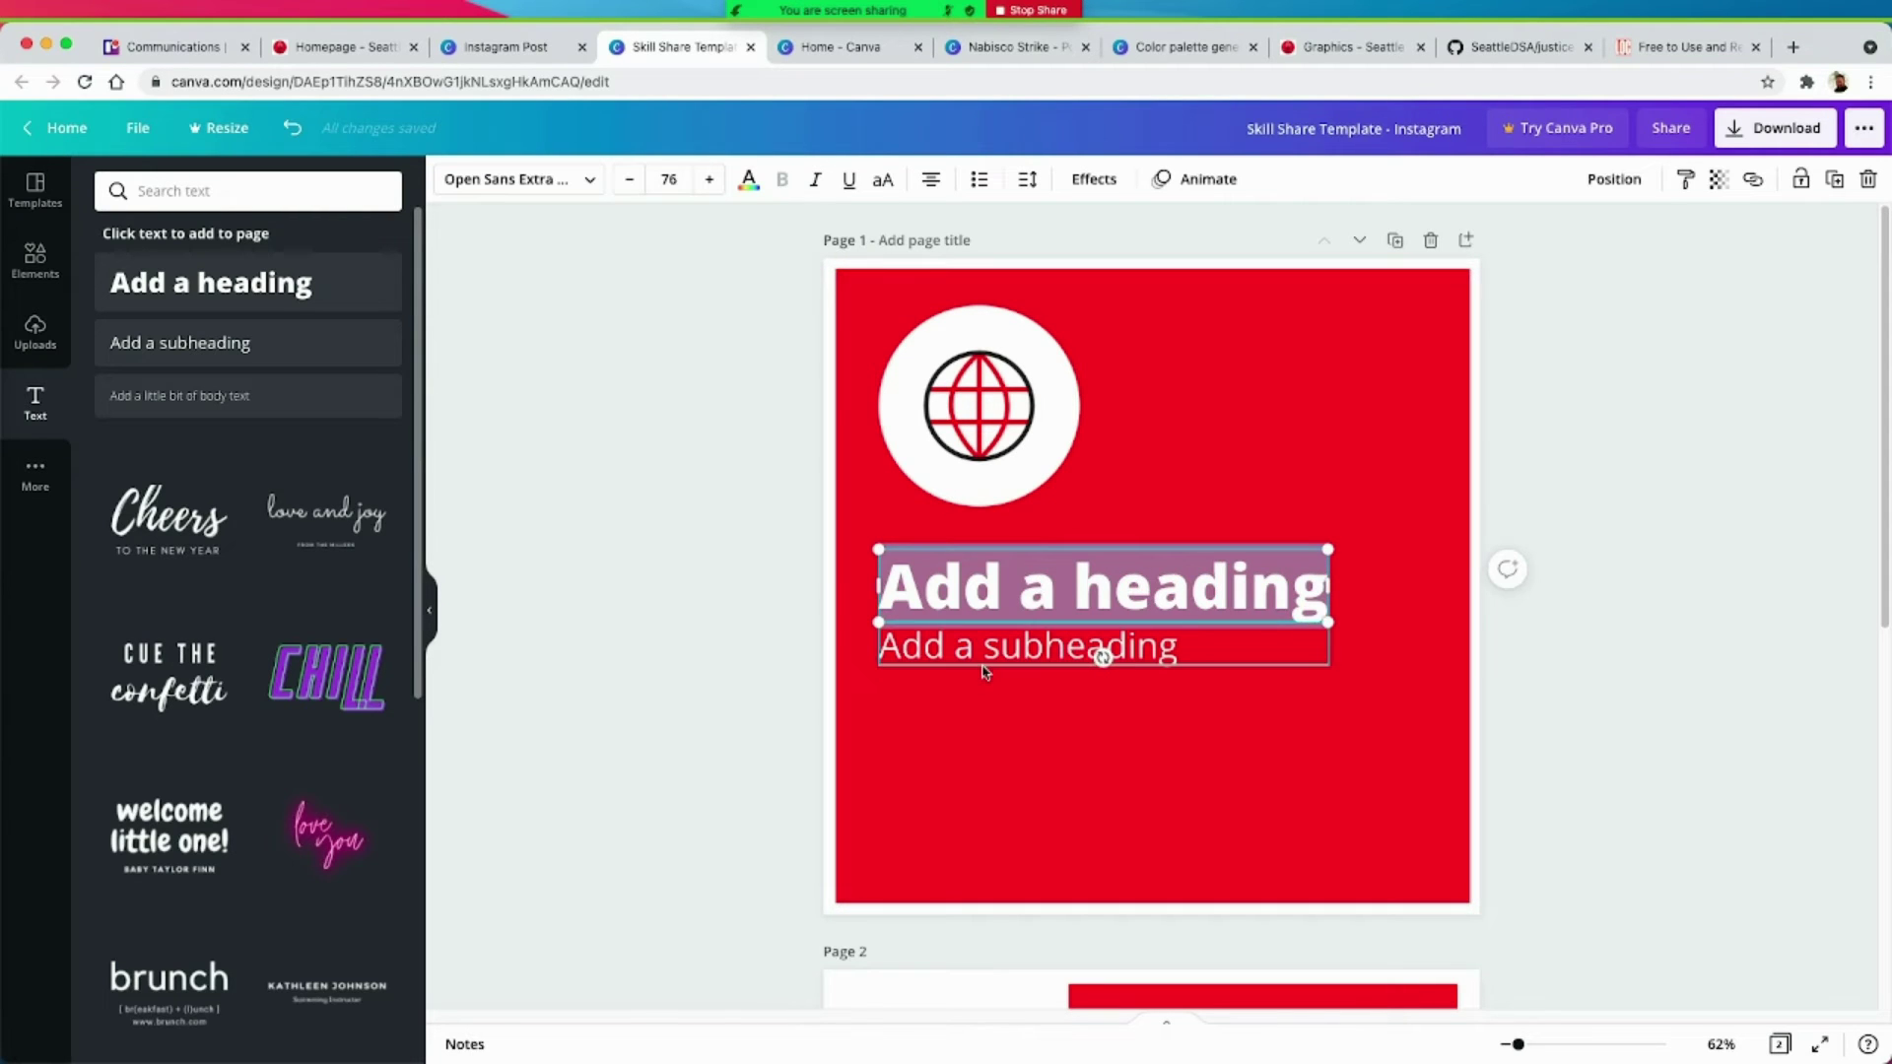
click(1100, 654)
scroll(985, 668, down, 3)
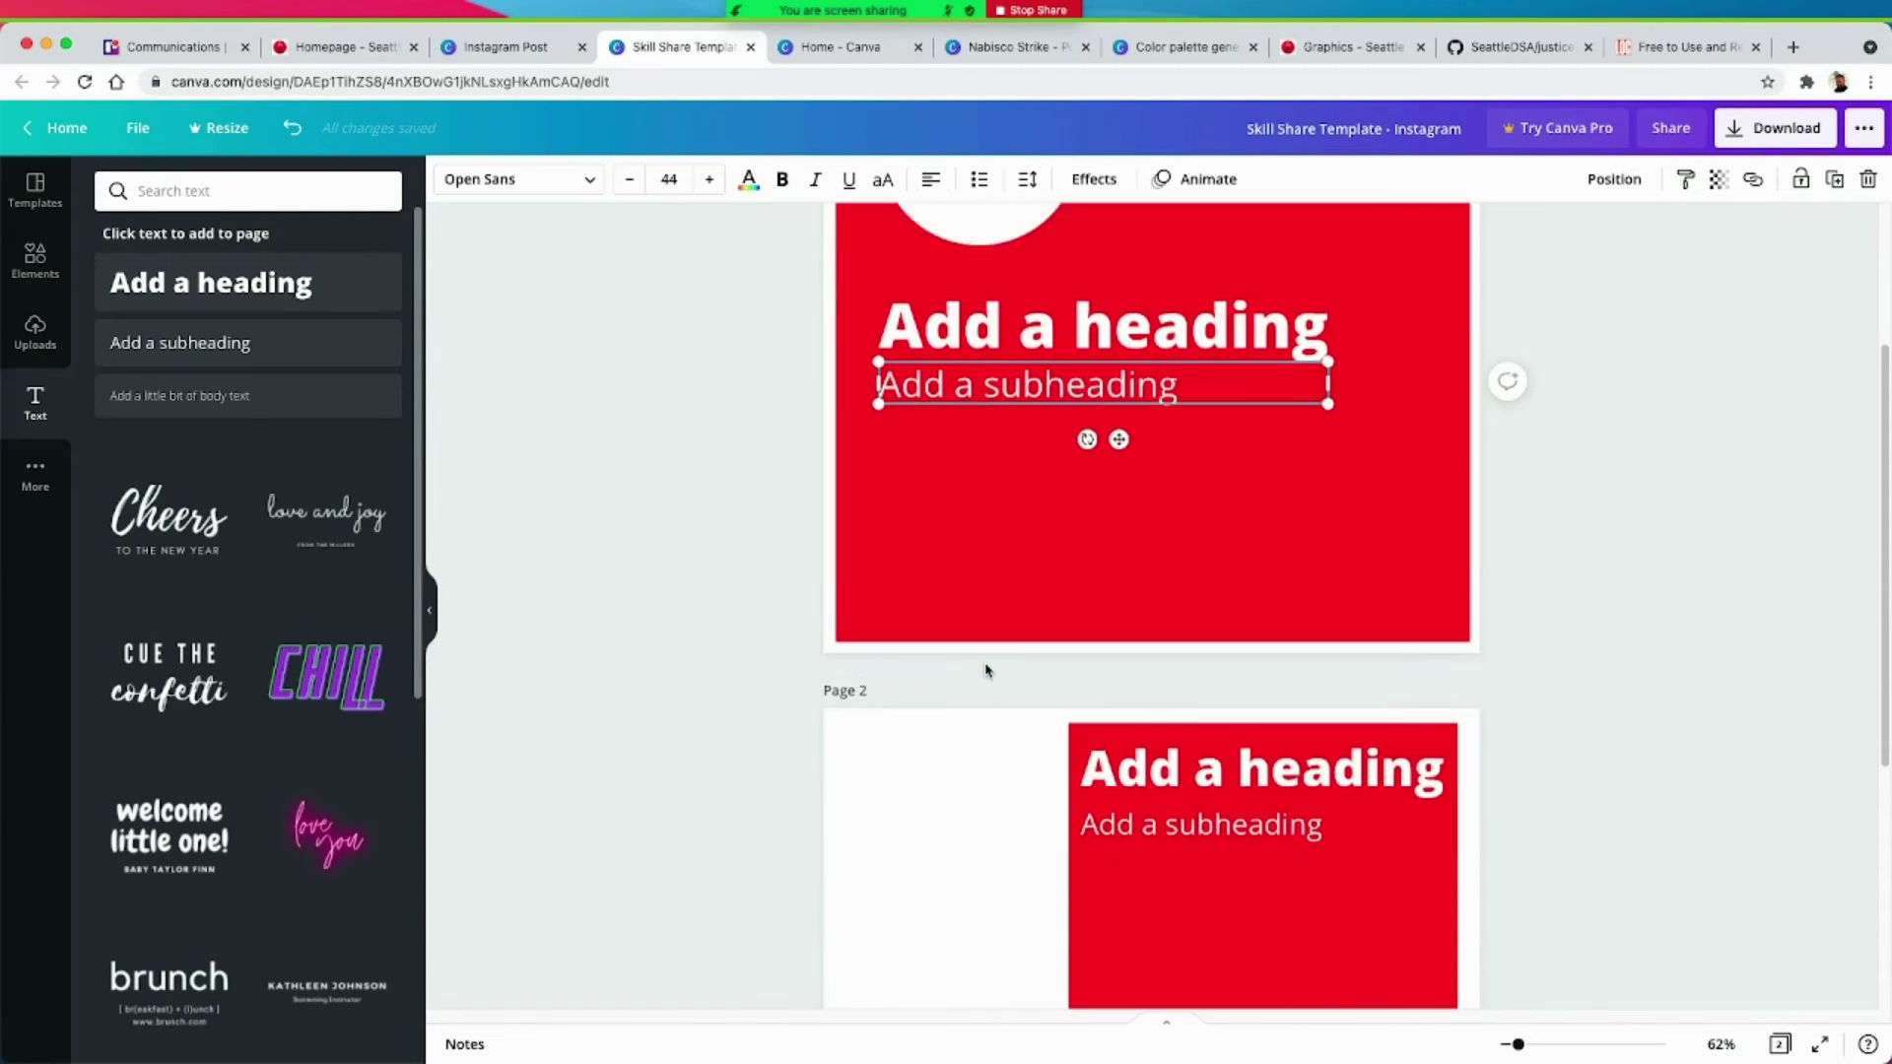
click(953, 754)
Step: Switch to the Library of Congress page and open its Free to Use and Reuse Sets overview
click(1359, 62)
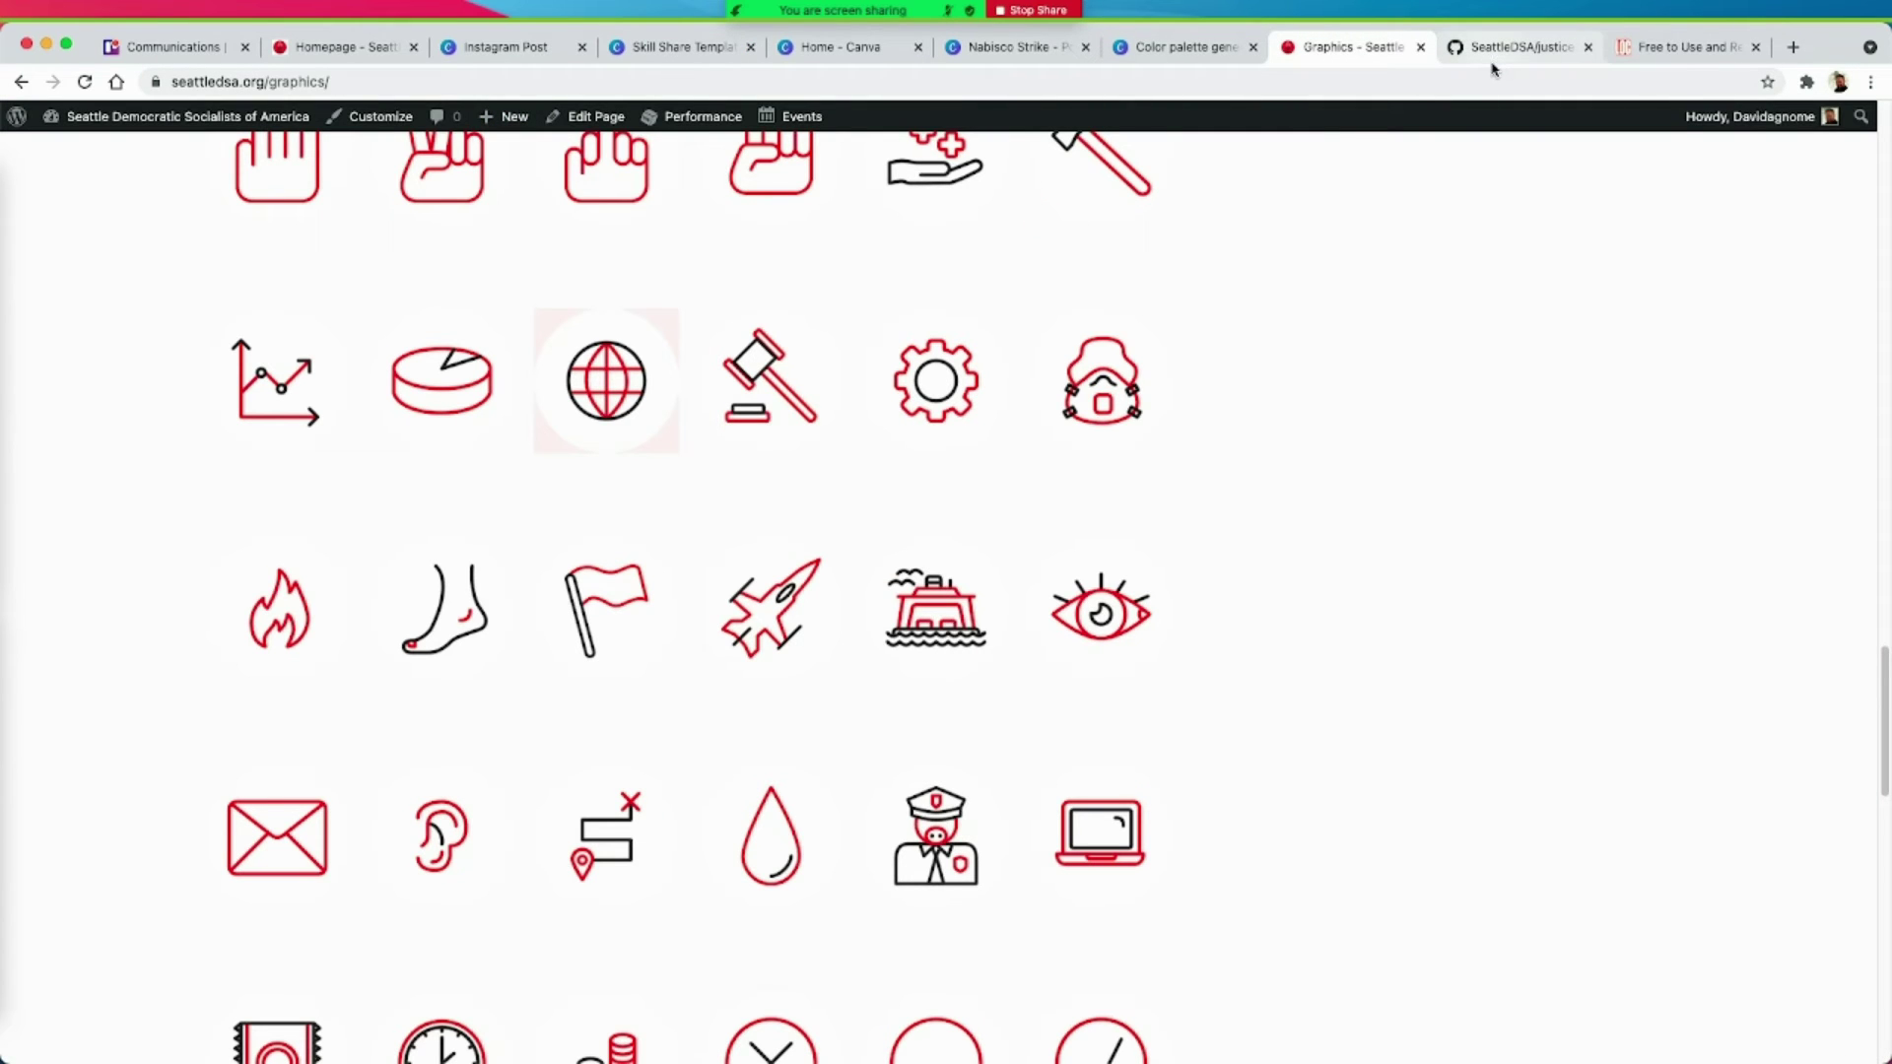
click(1643, 51)
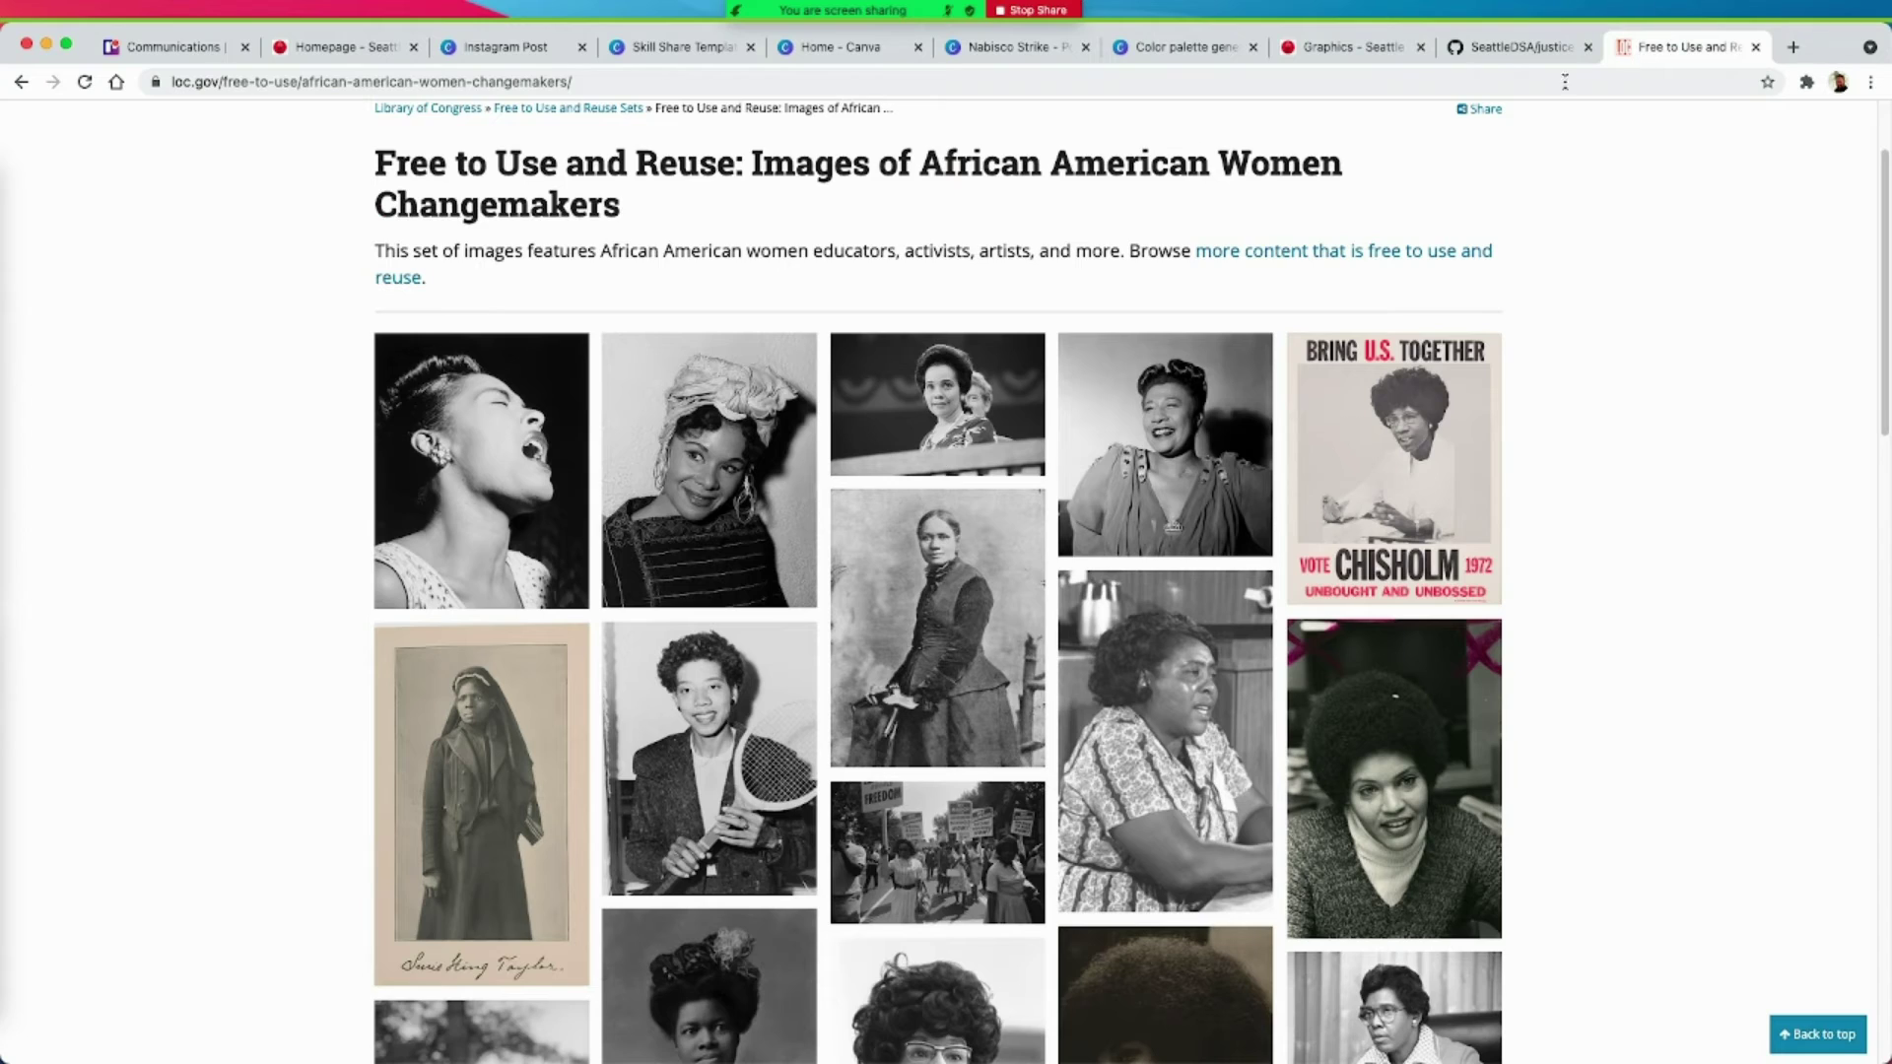
scroll(677, 253, up, 2)
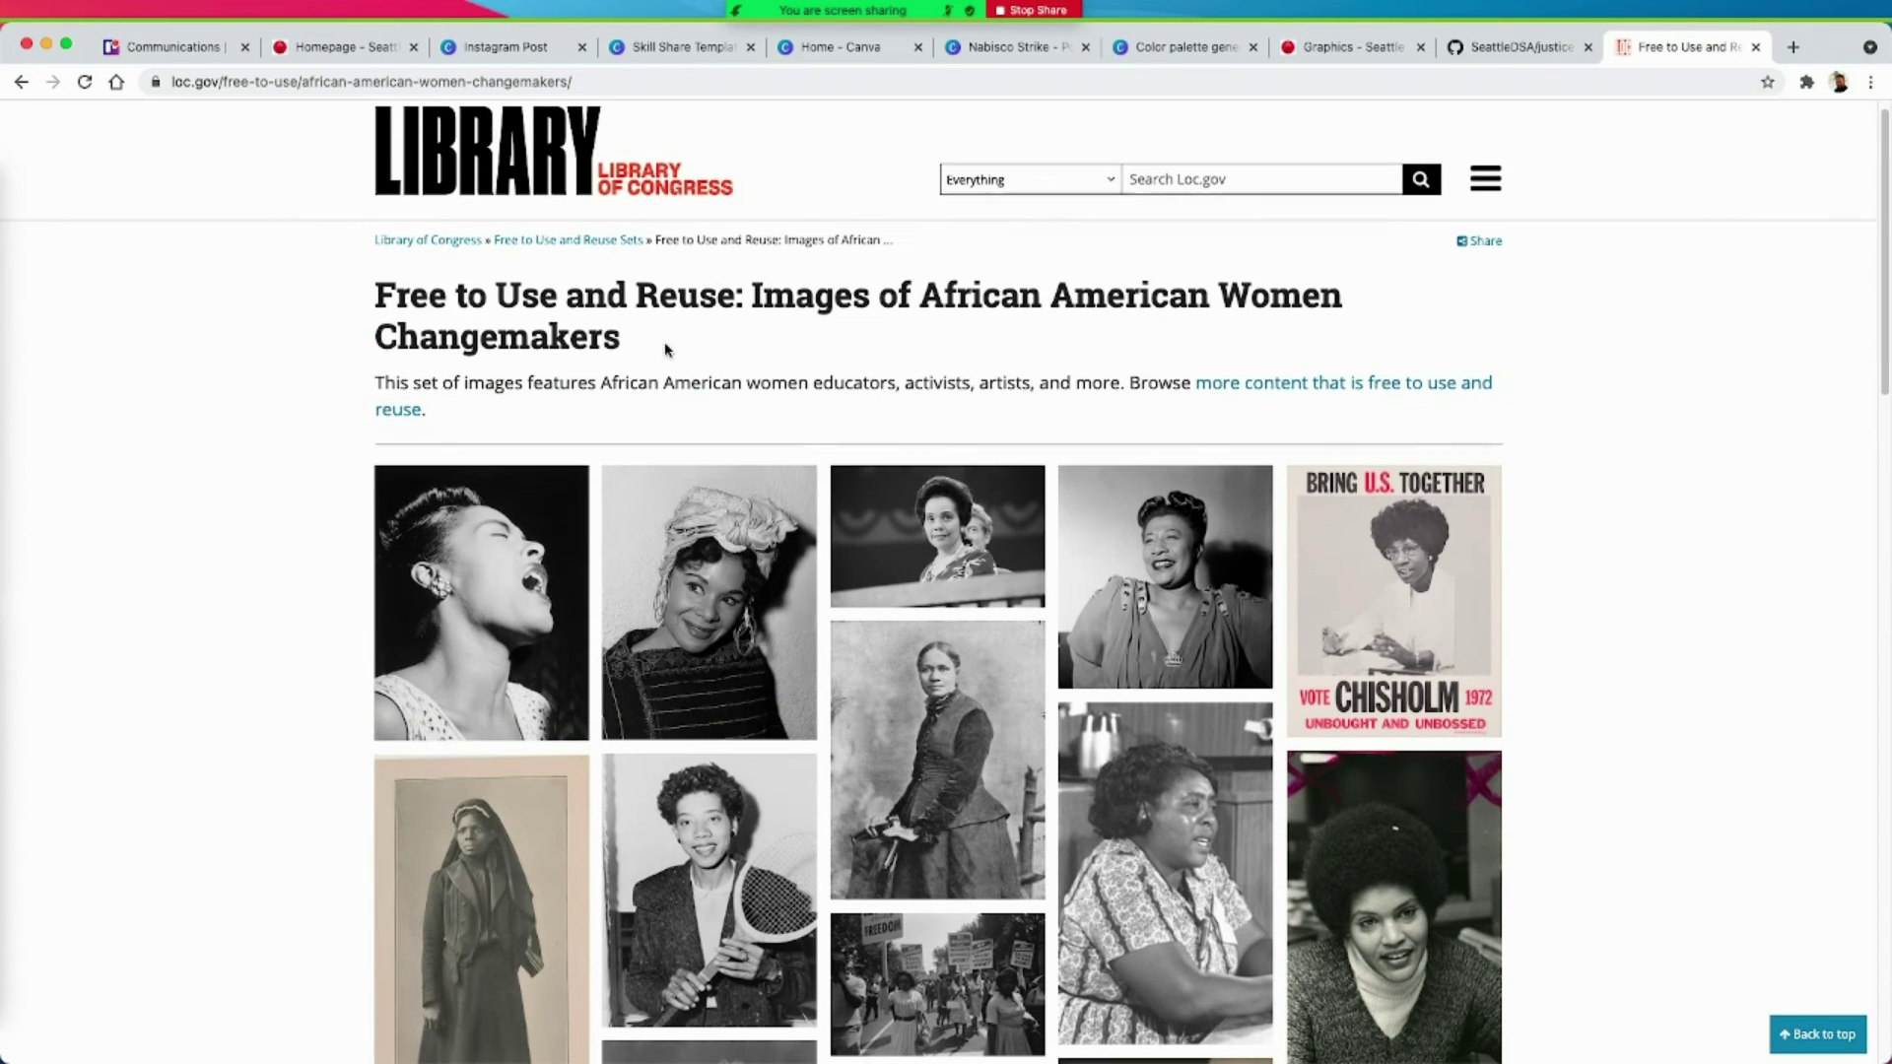
click(570, 243)
Step: Browse the themed Free to Use and Reuse image sets for photos suitable for the template
scroll(931, 425, down, 6)
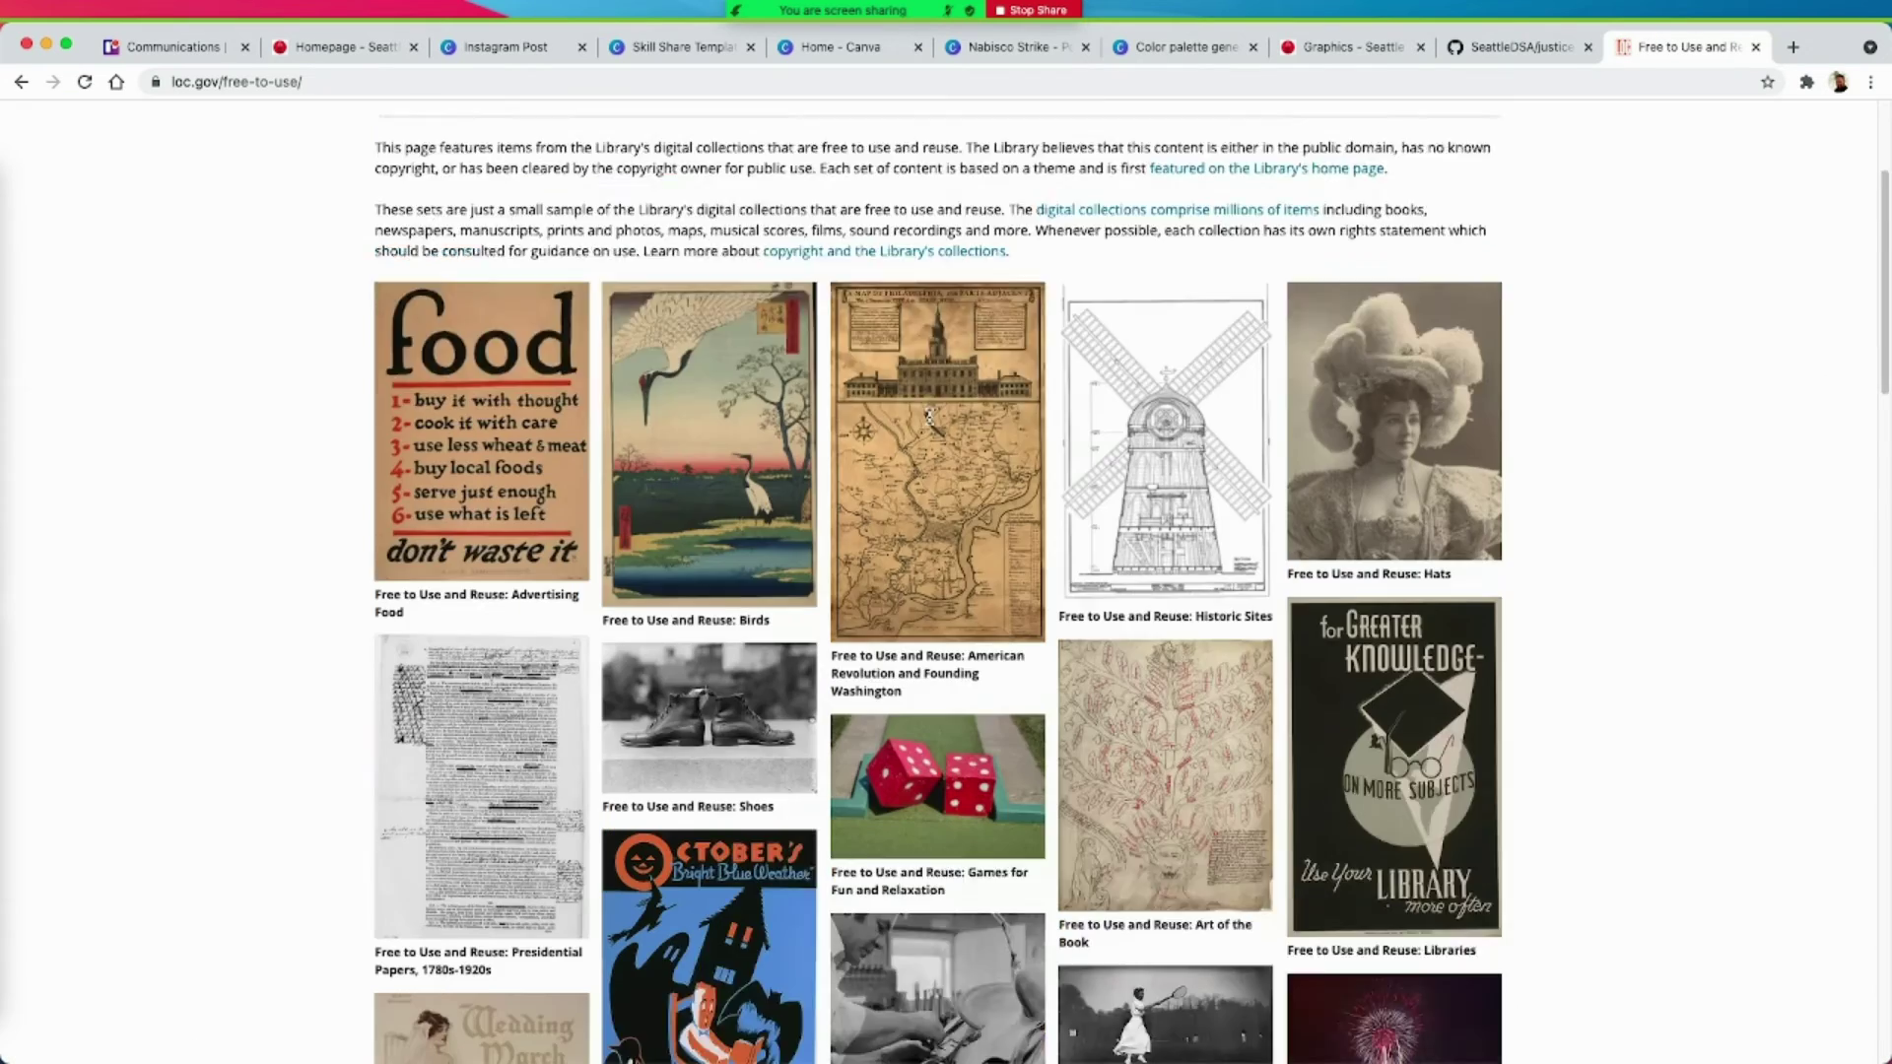
scroll(931, 425, down, 6)
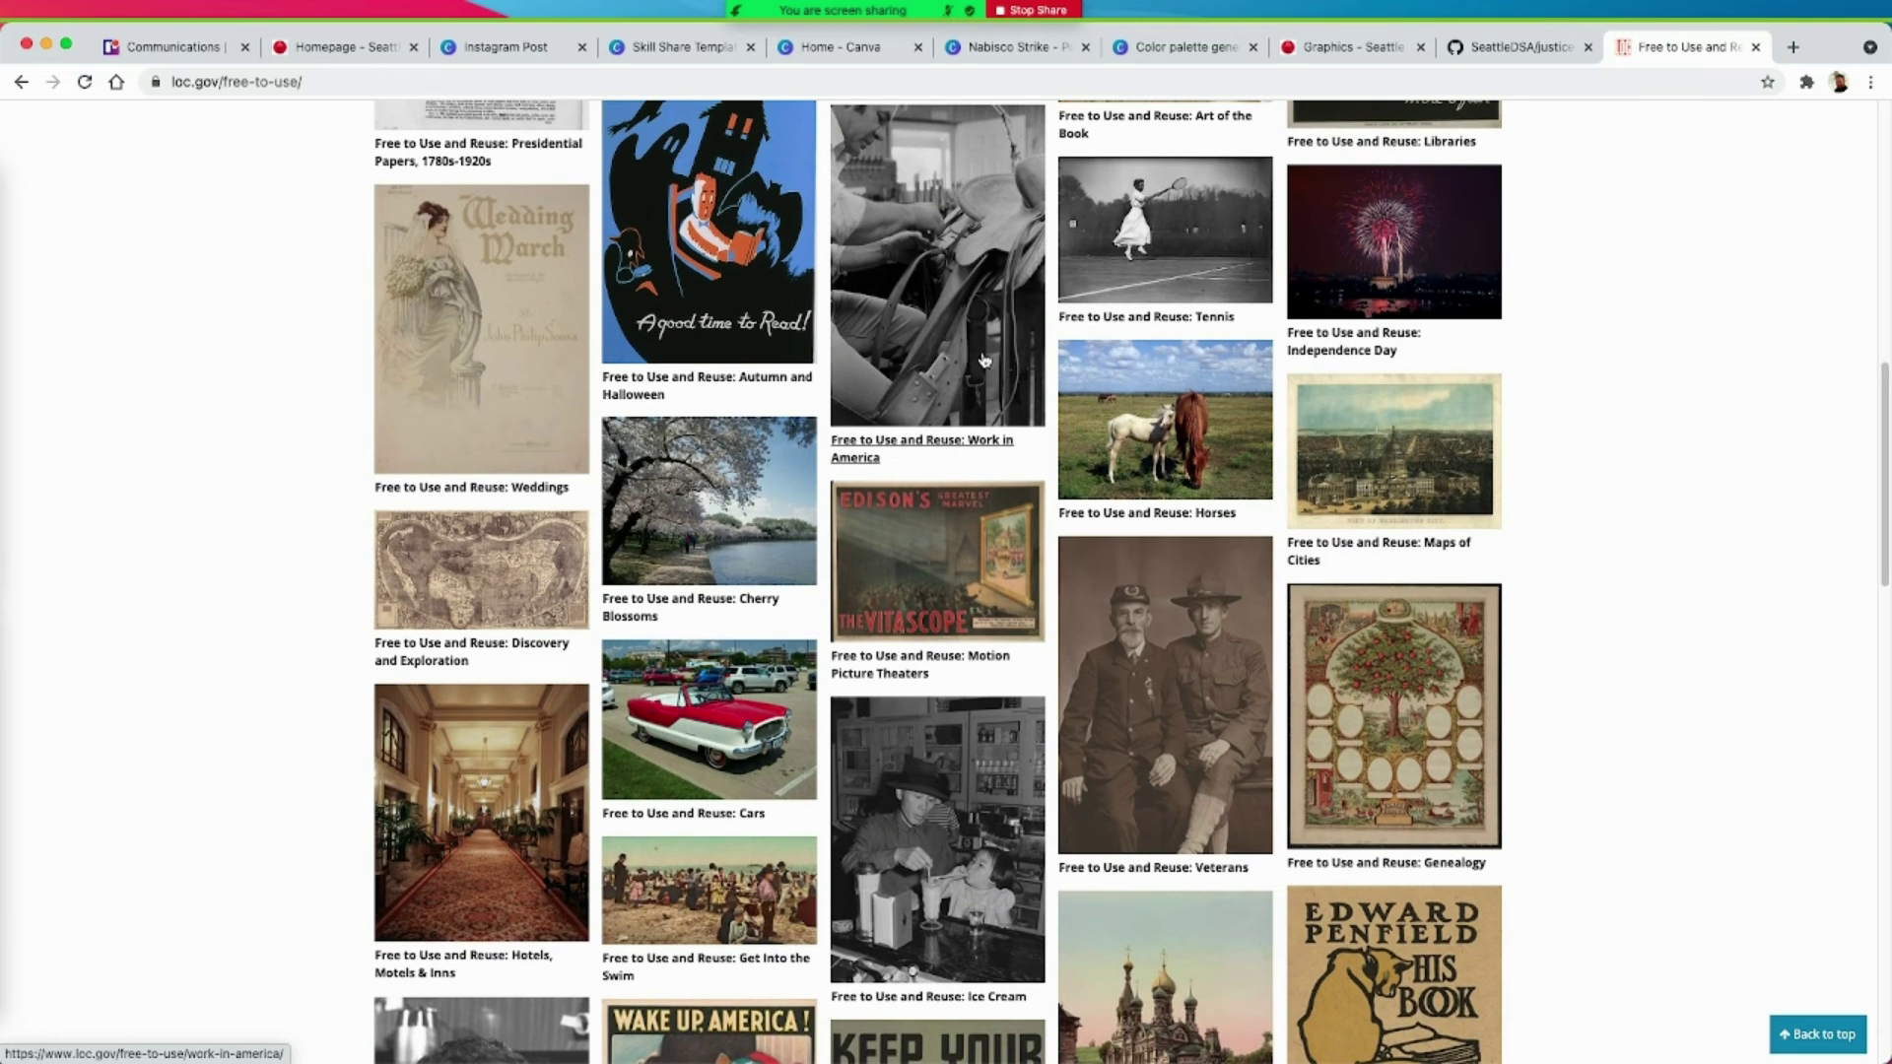
scroll(946, 435, up, 1)
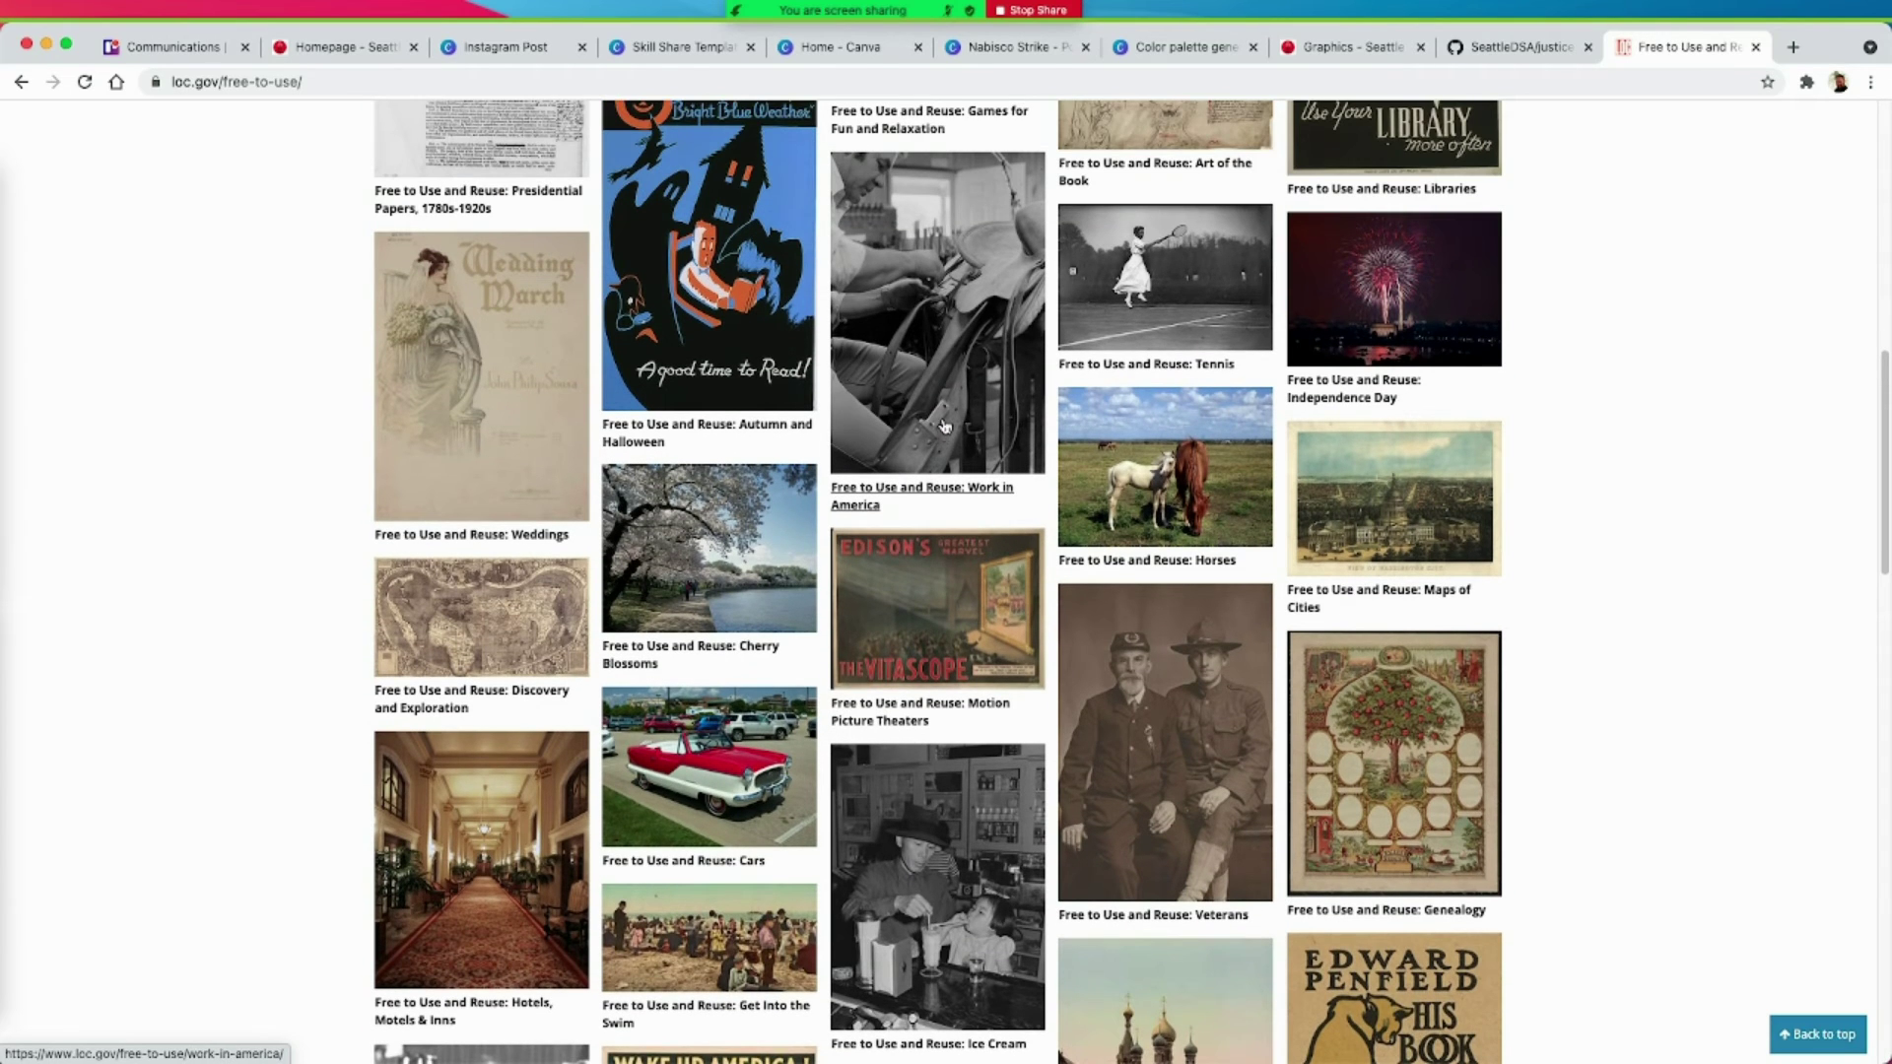
scroll(944, 426, up, 2)
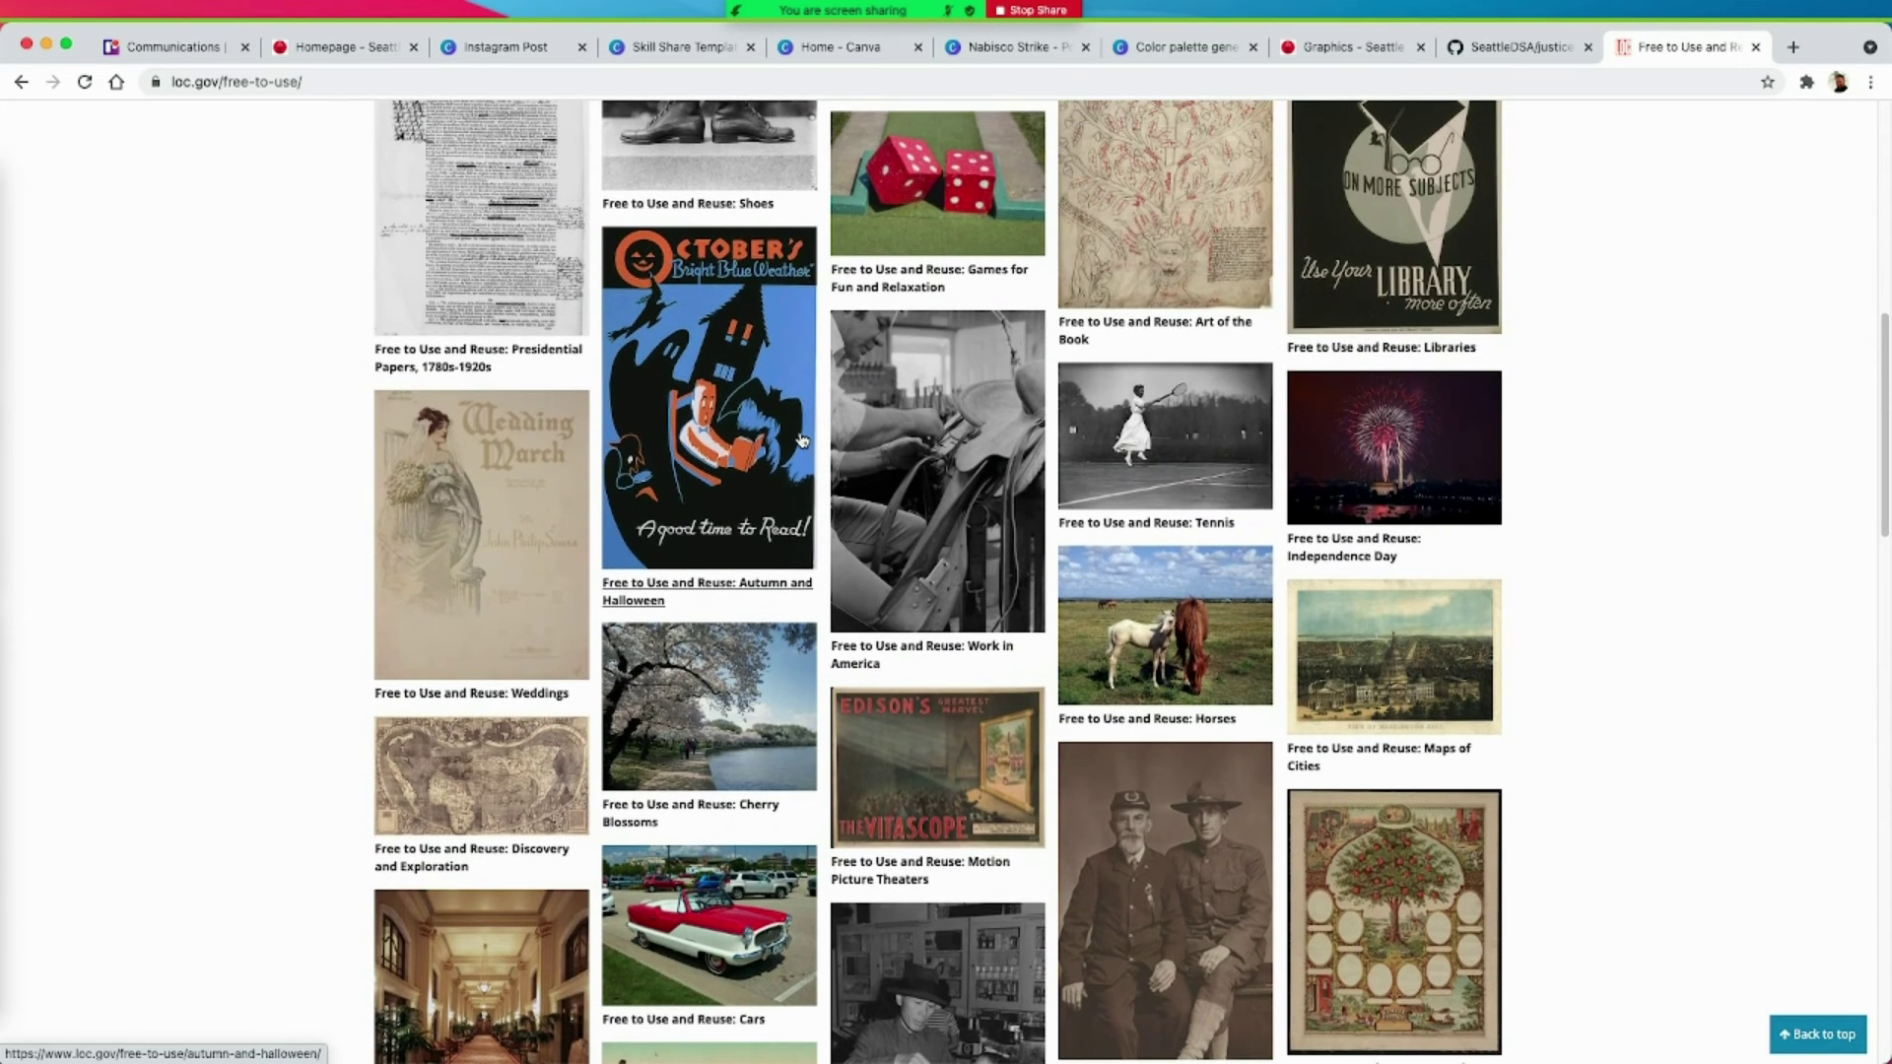
scroll(802, 438, down, 7)
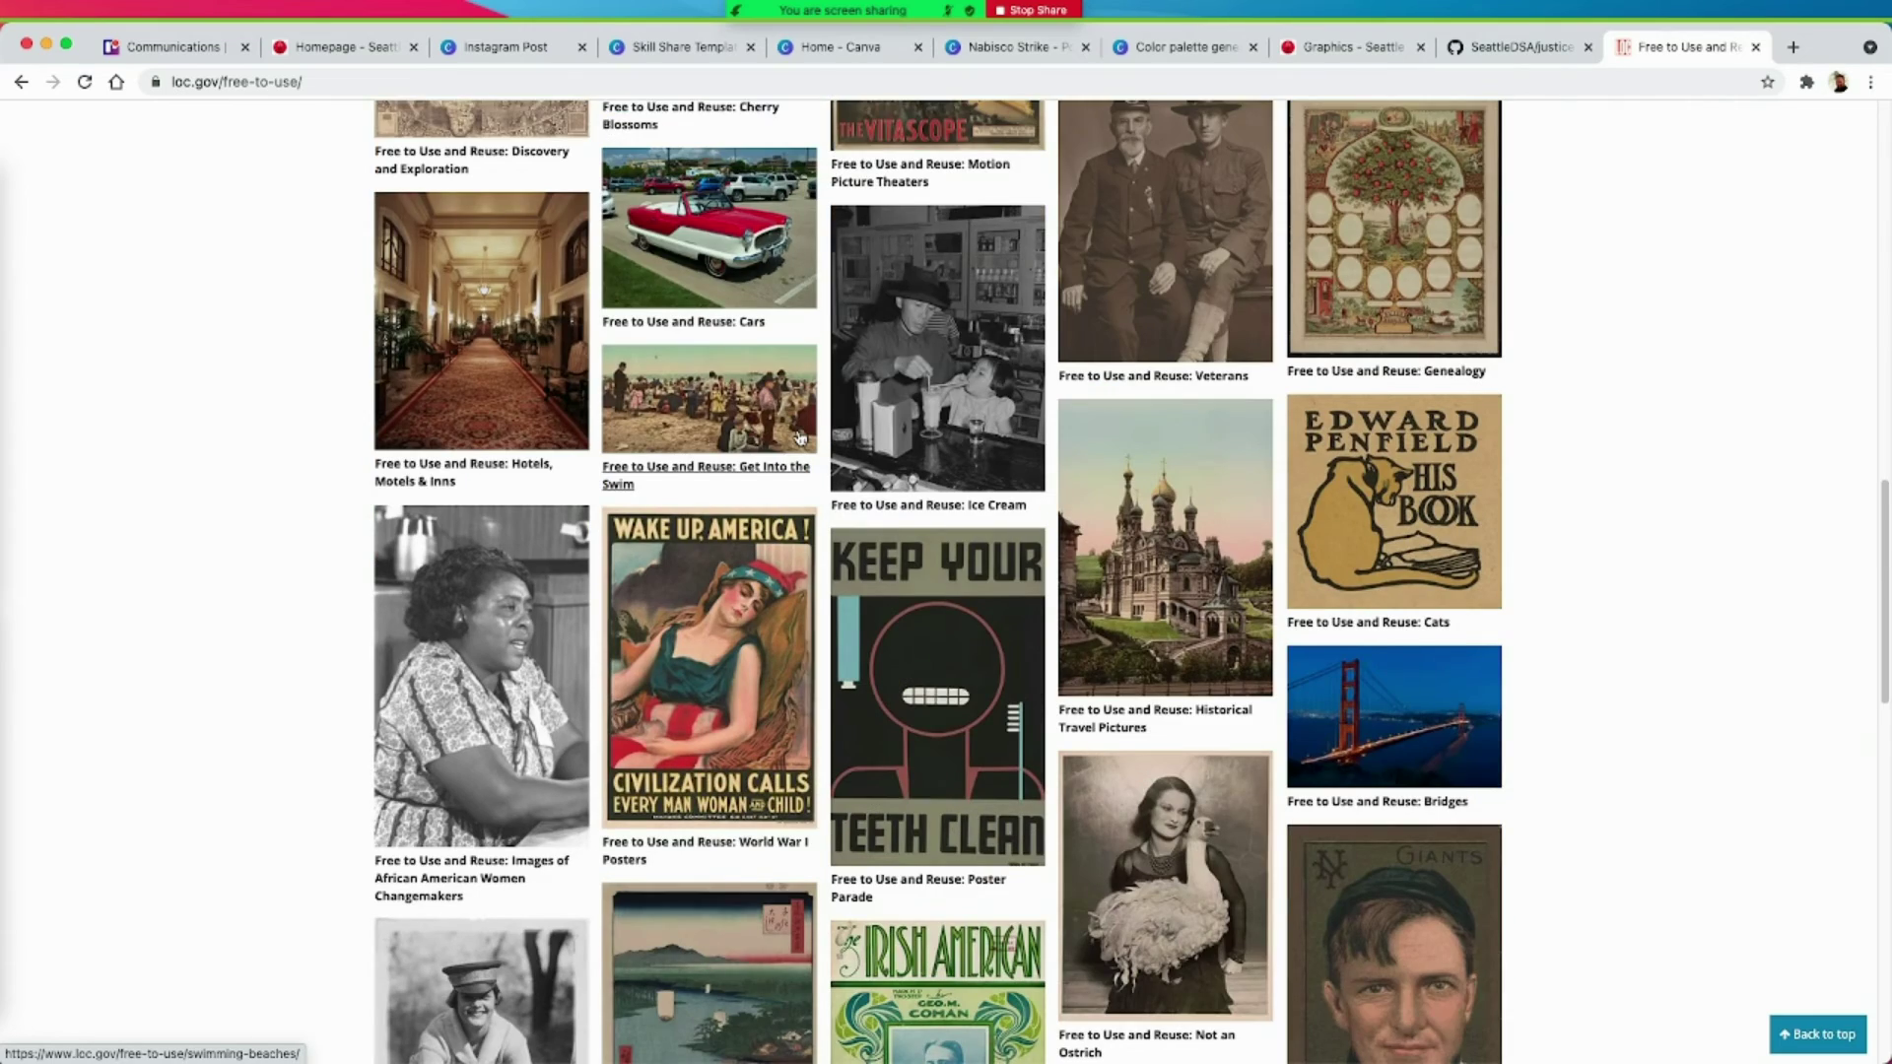
scroll(800, 439, down, 3)
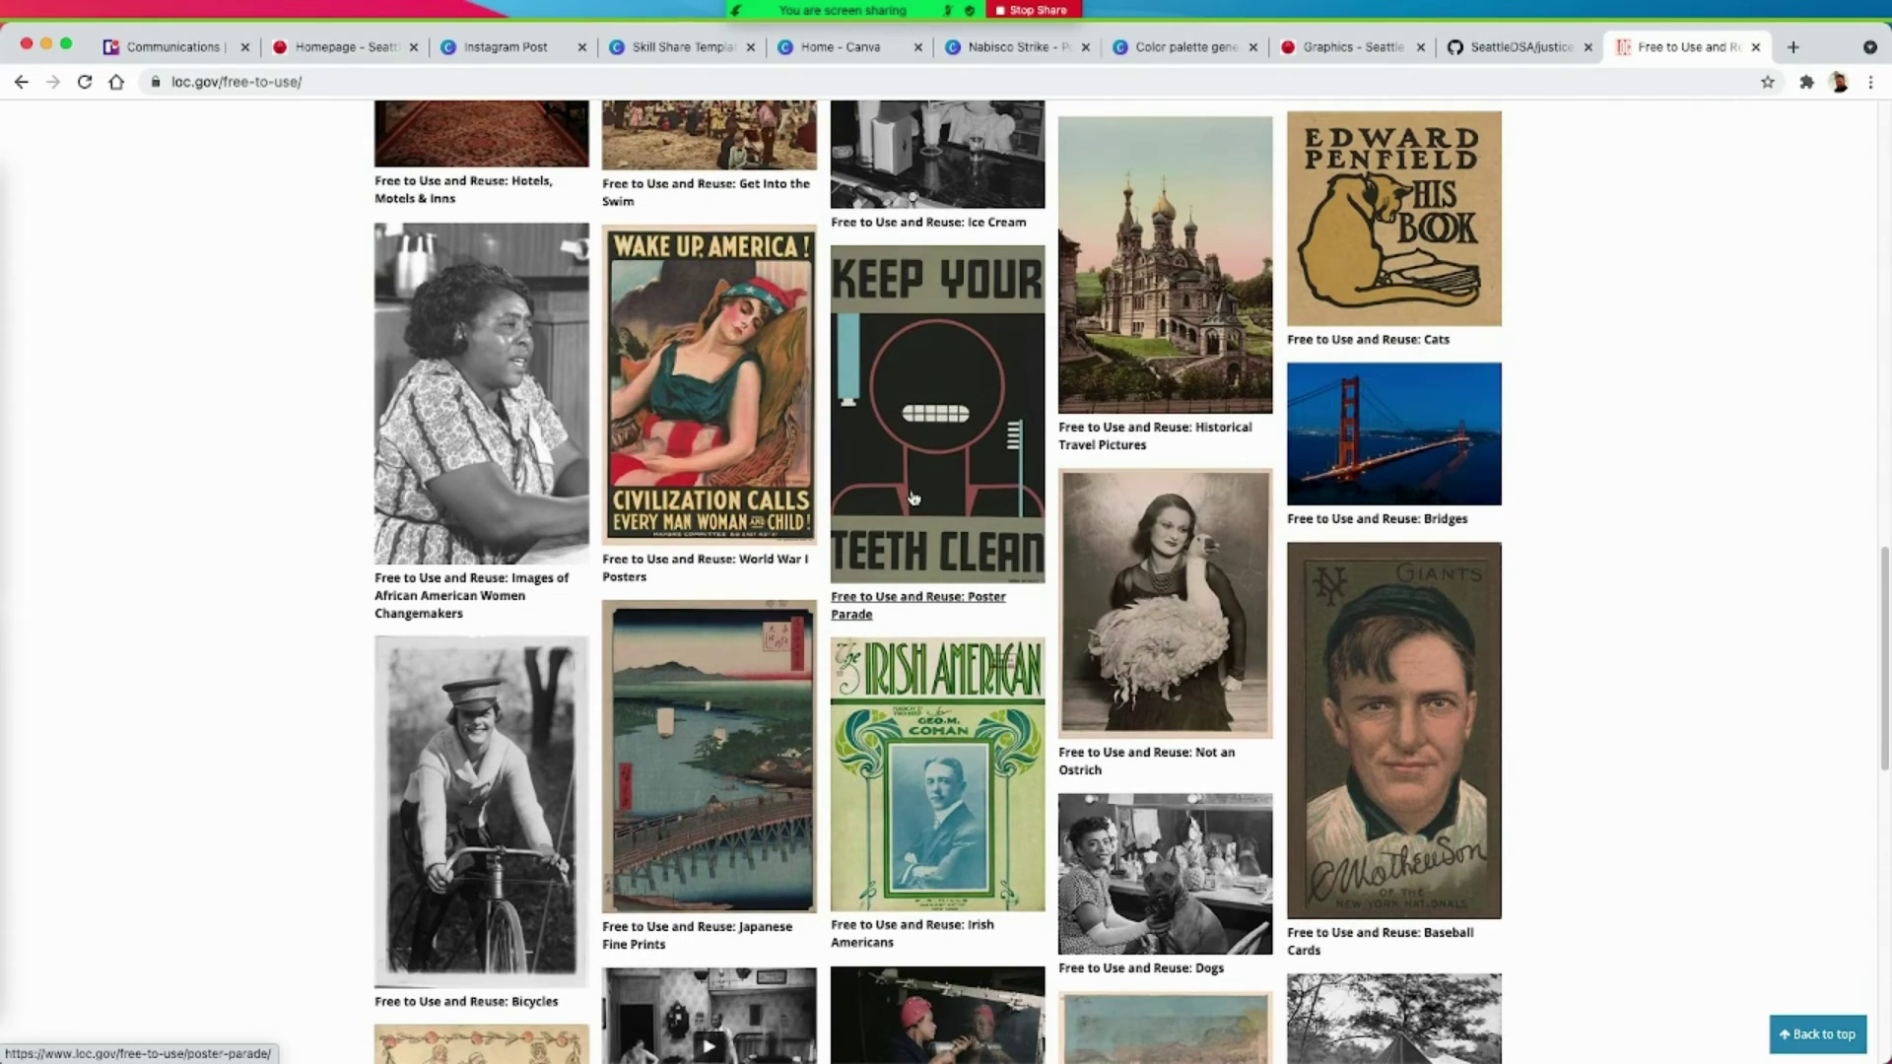
scroll(913, 498, up, 11)
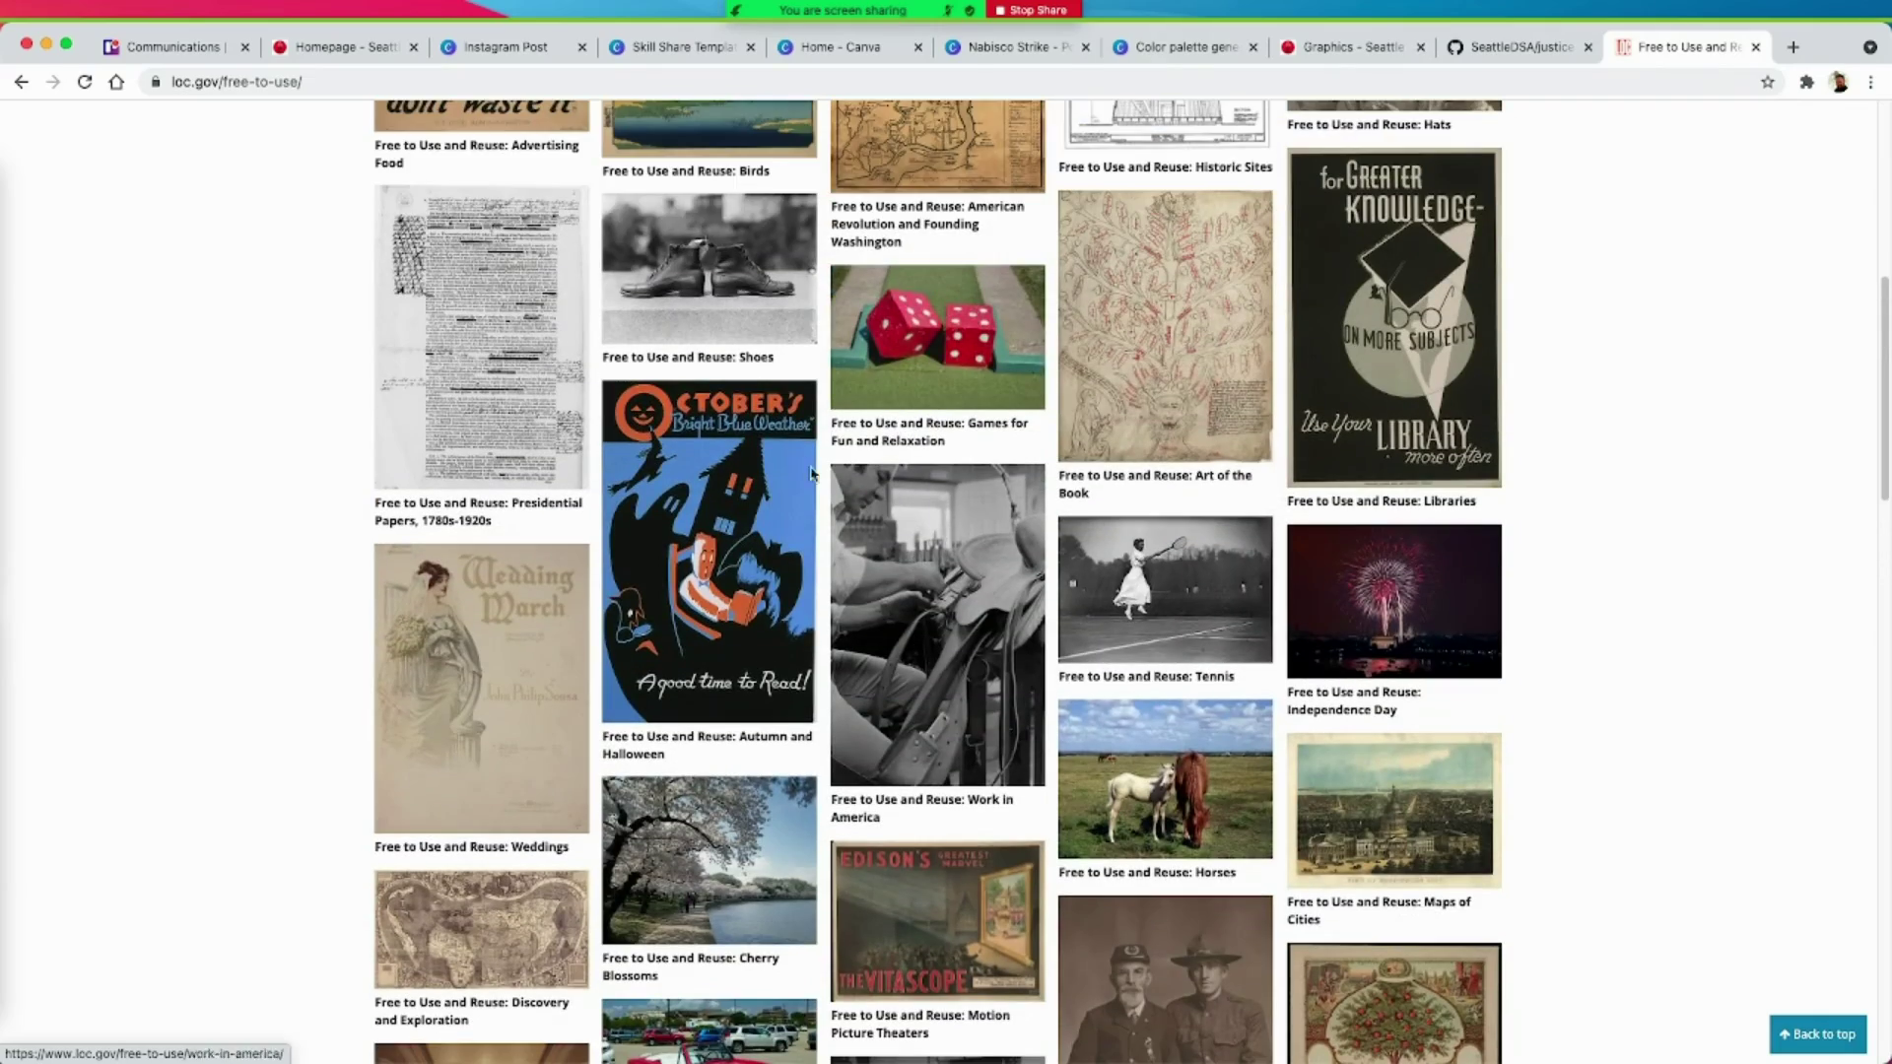
scroll(971, 614, up, 8)
scroll(927, 626, down, 6)
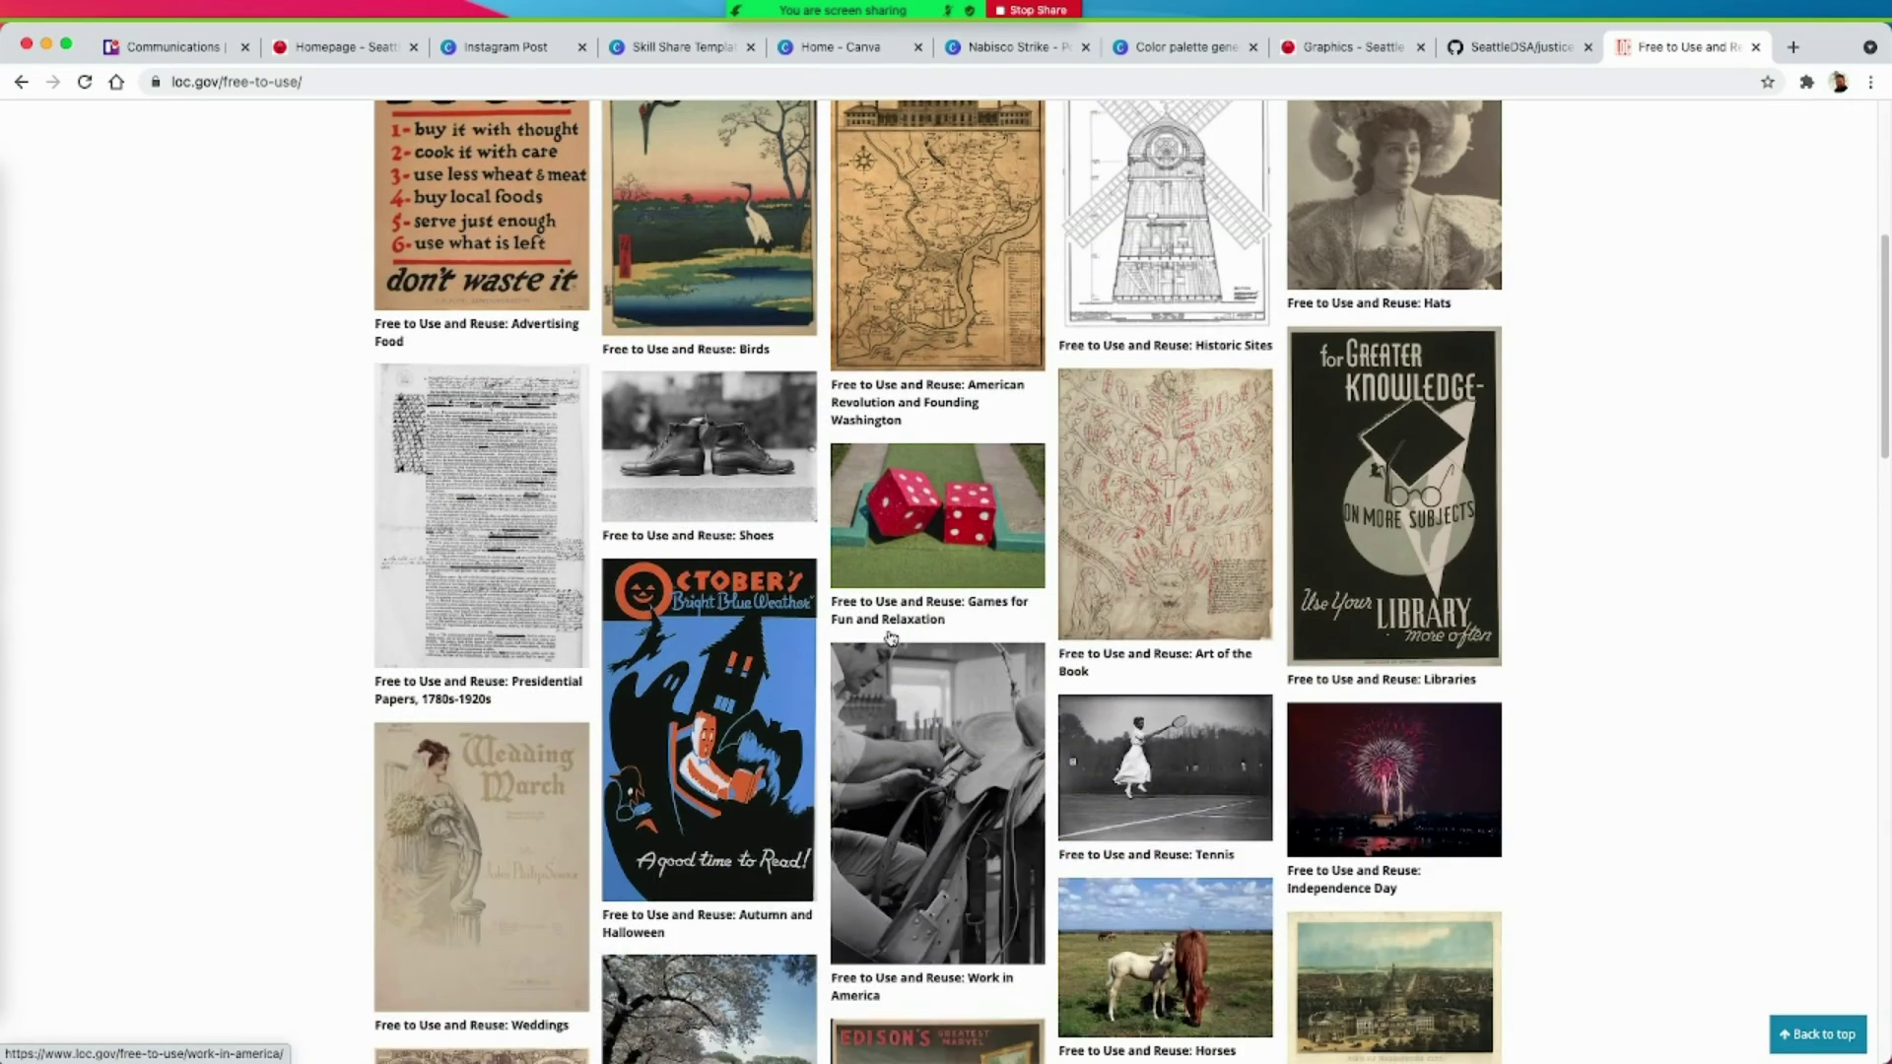
scroll(890, 637, up, 4)
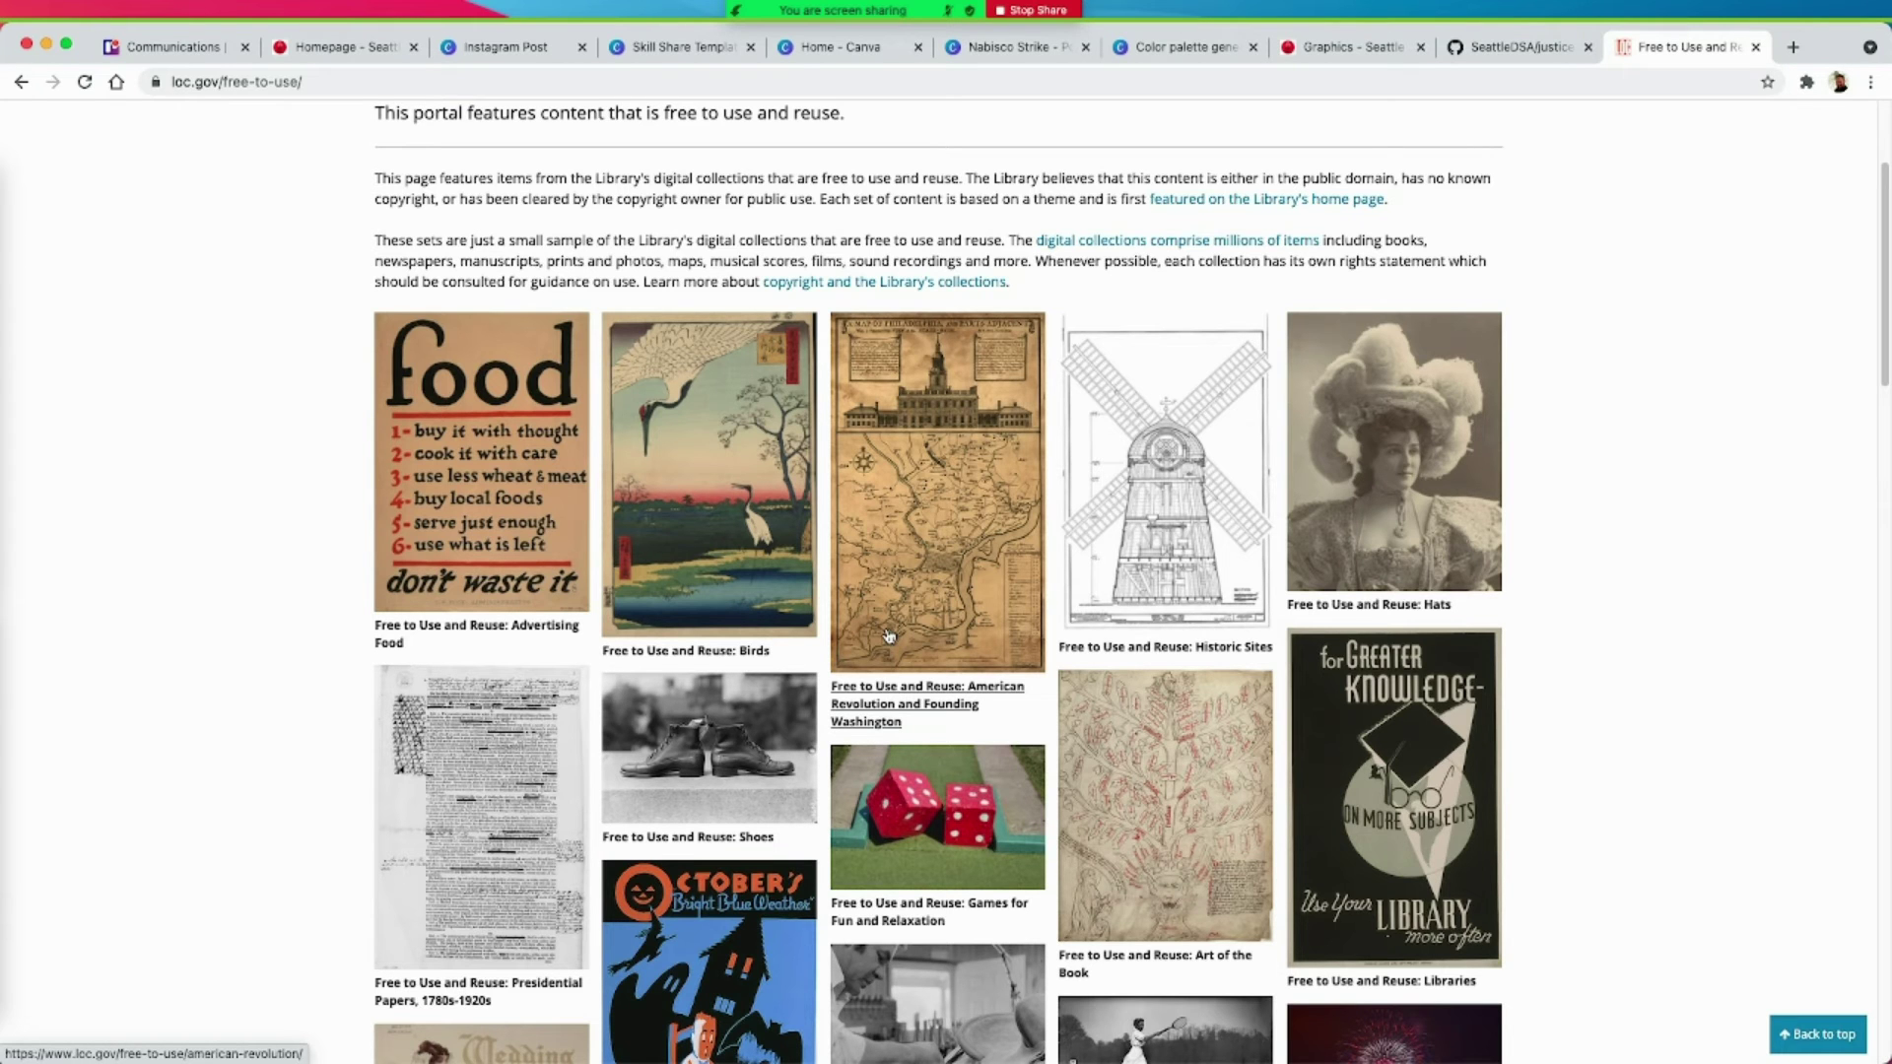
scroll(887, 636, down, 10)
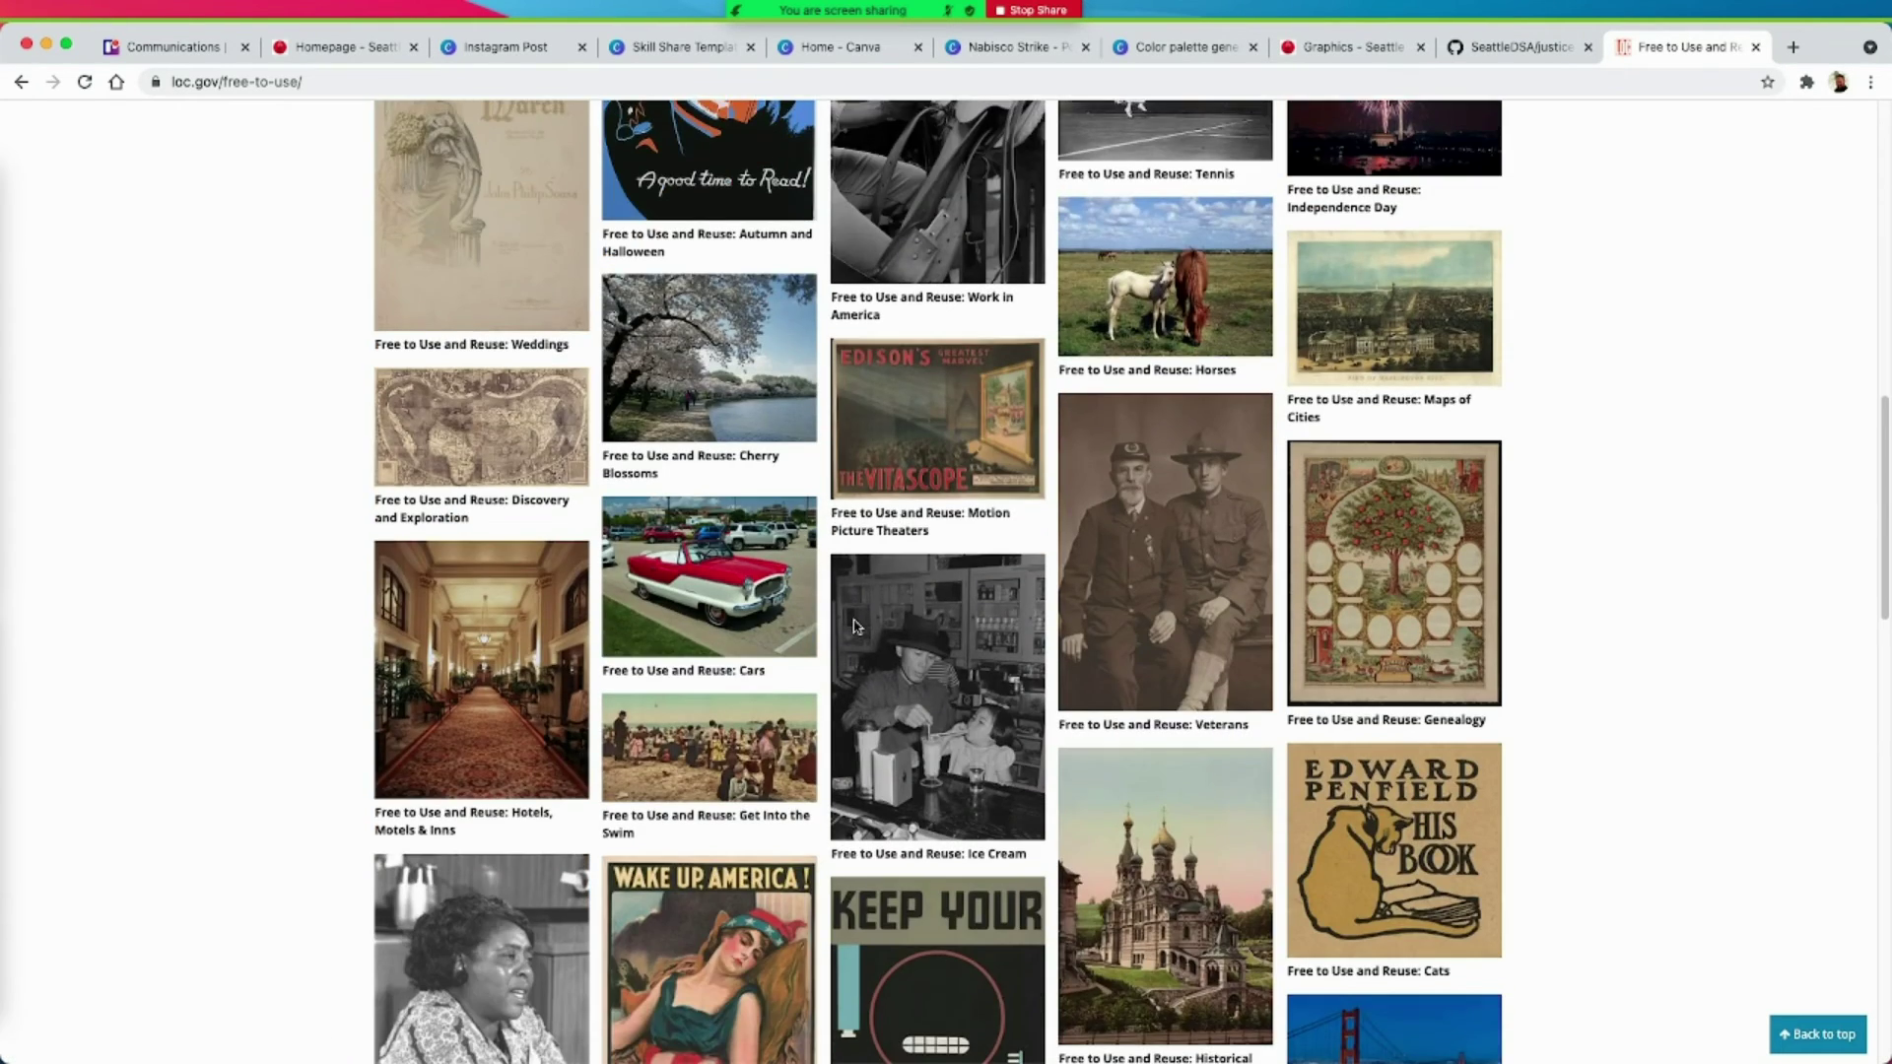
scroll(856, 626, down, 5)
Step: Open the Images of African American Women Changemakers set and go to the Angela Davis photo's item page
click(504, 595)
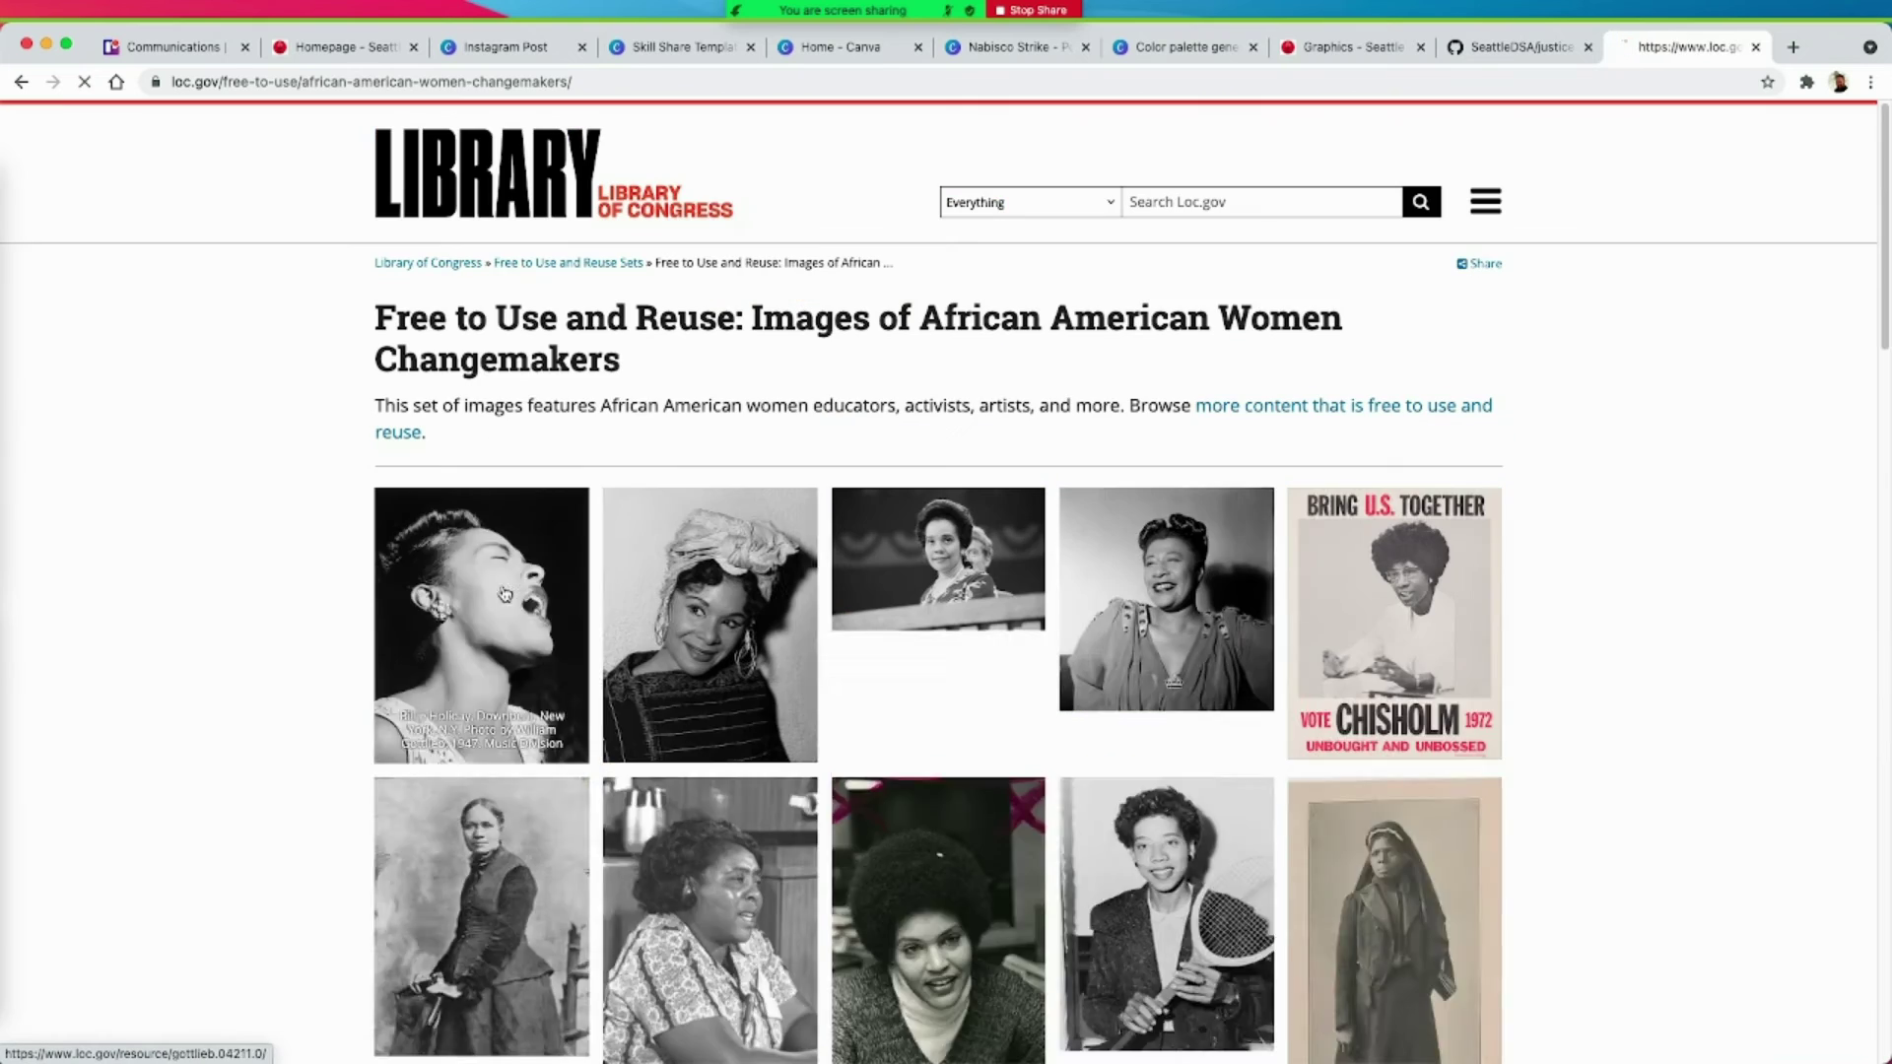
scroll(1301, 670, down, 4)
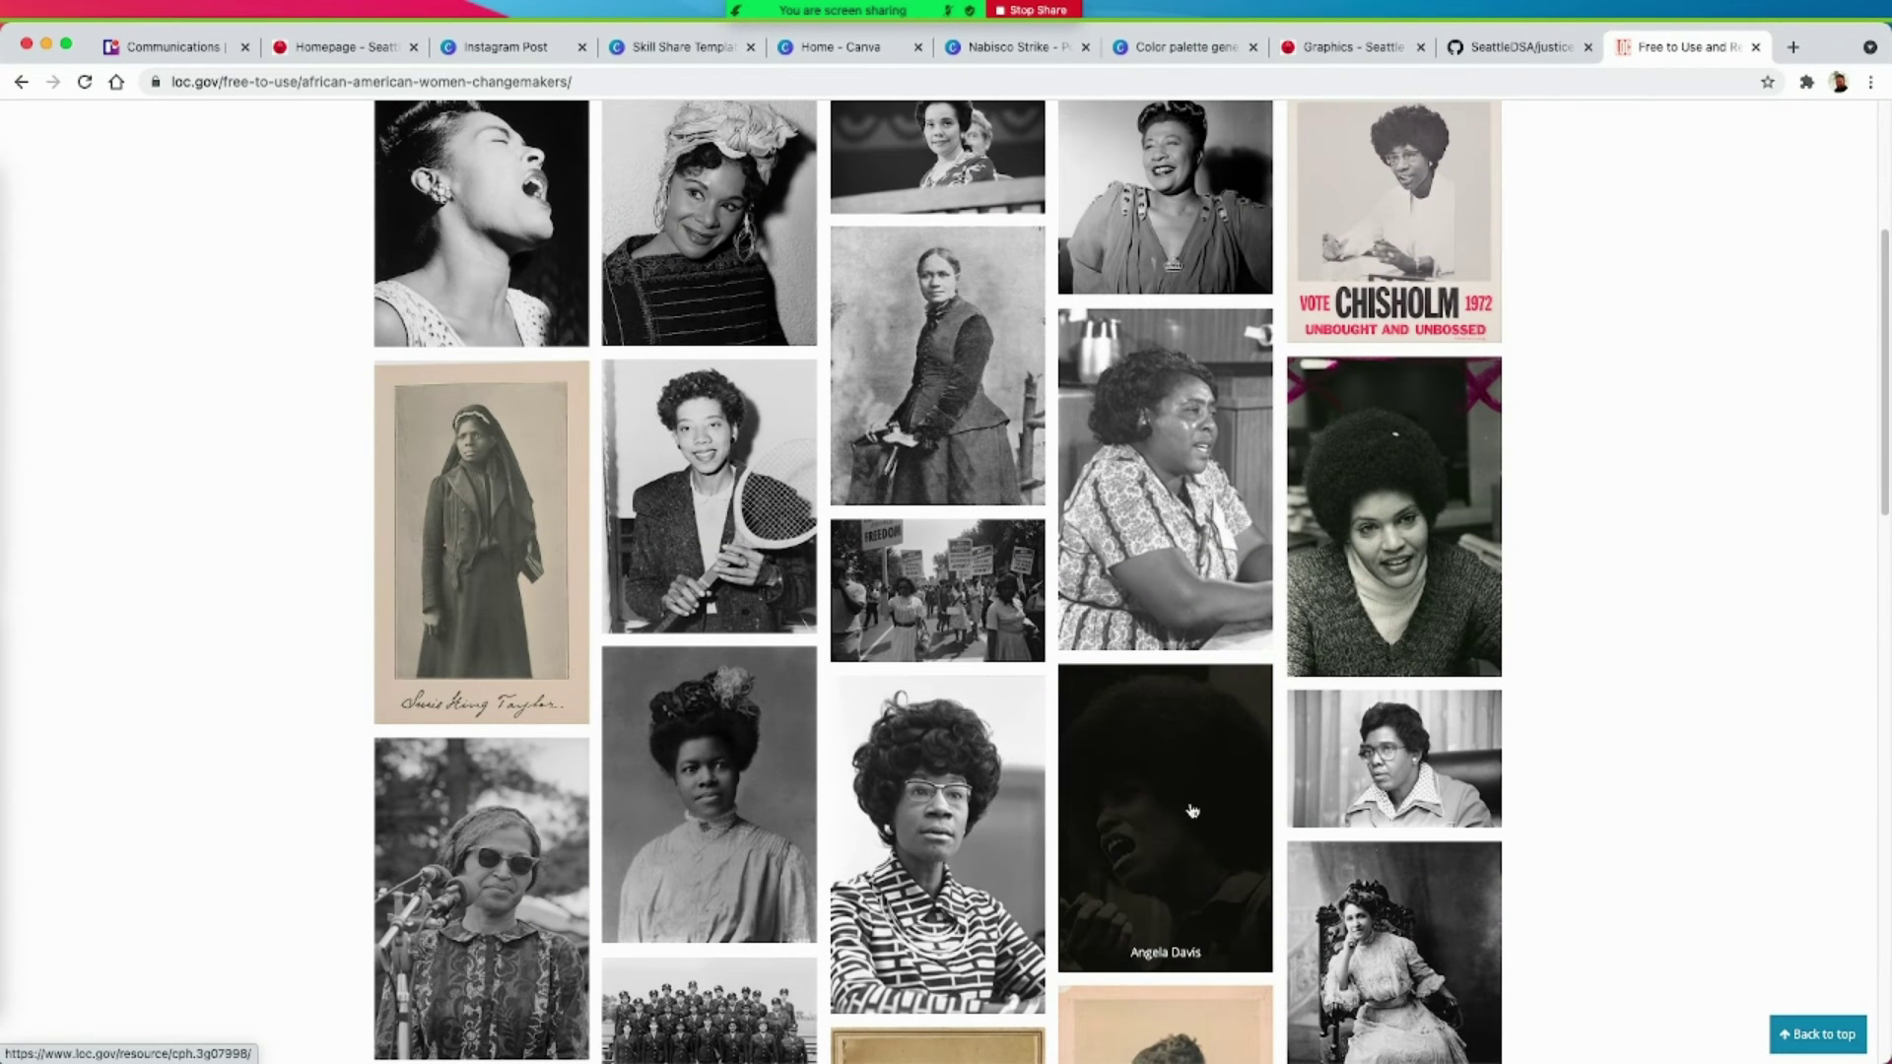
click(1172, 803)
scroll(1178, 642, down, 3)
scroll(917, 562, up, 4)
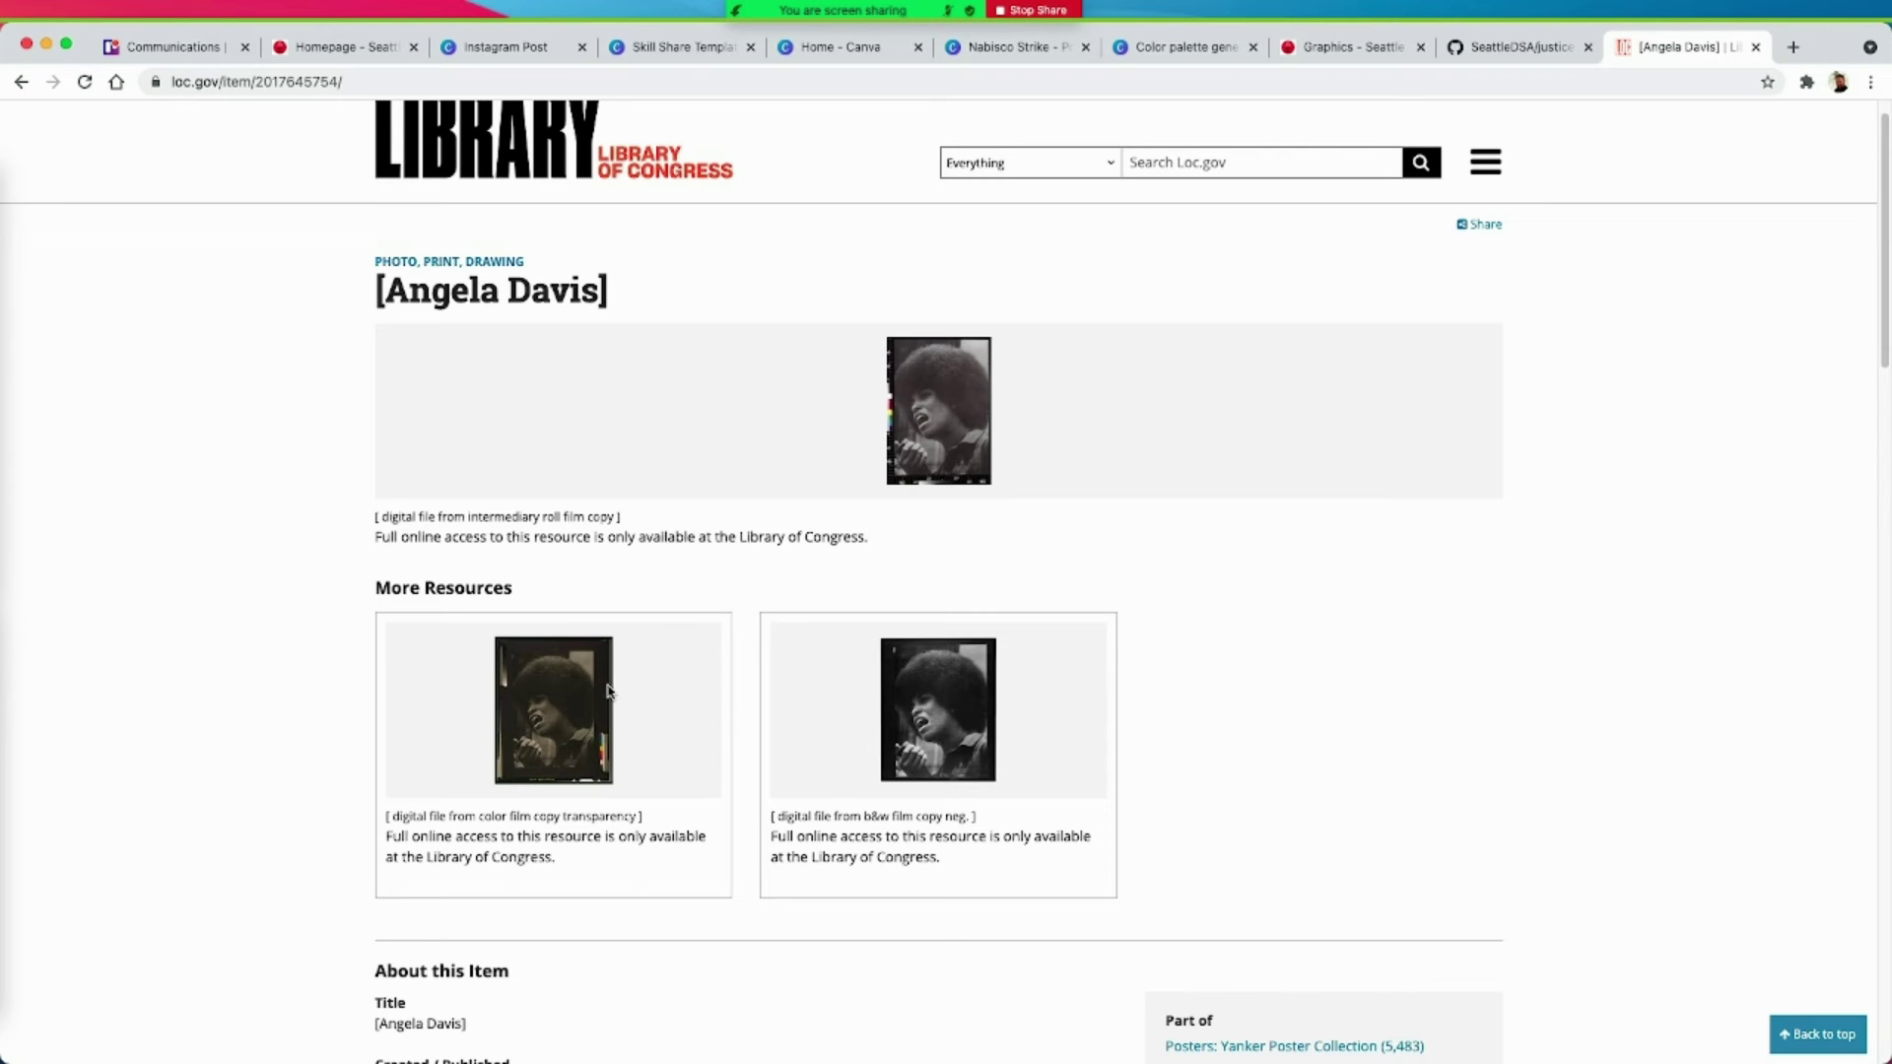
right_click(558, 704)
click(609, 755)
scroll(561, 680, down, 10)
scroll(565, 655, up, 10)
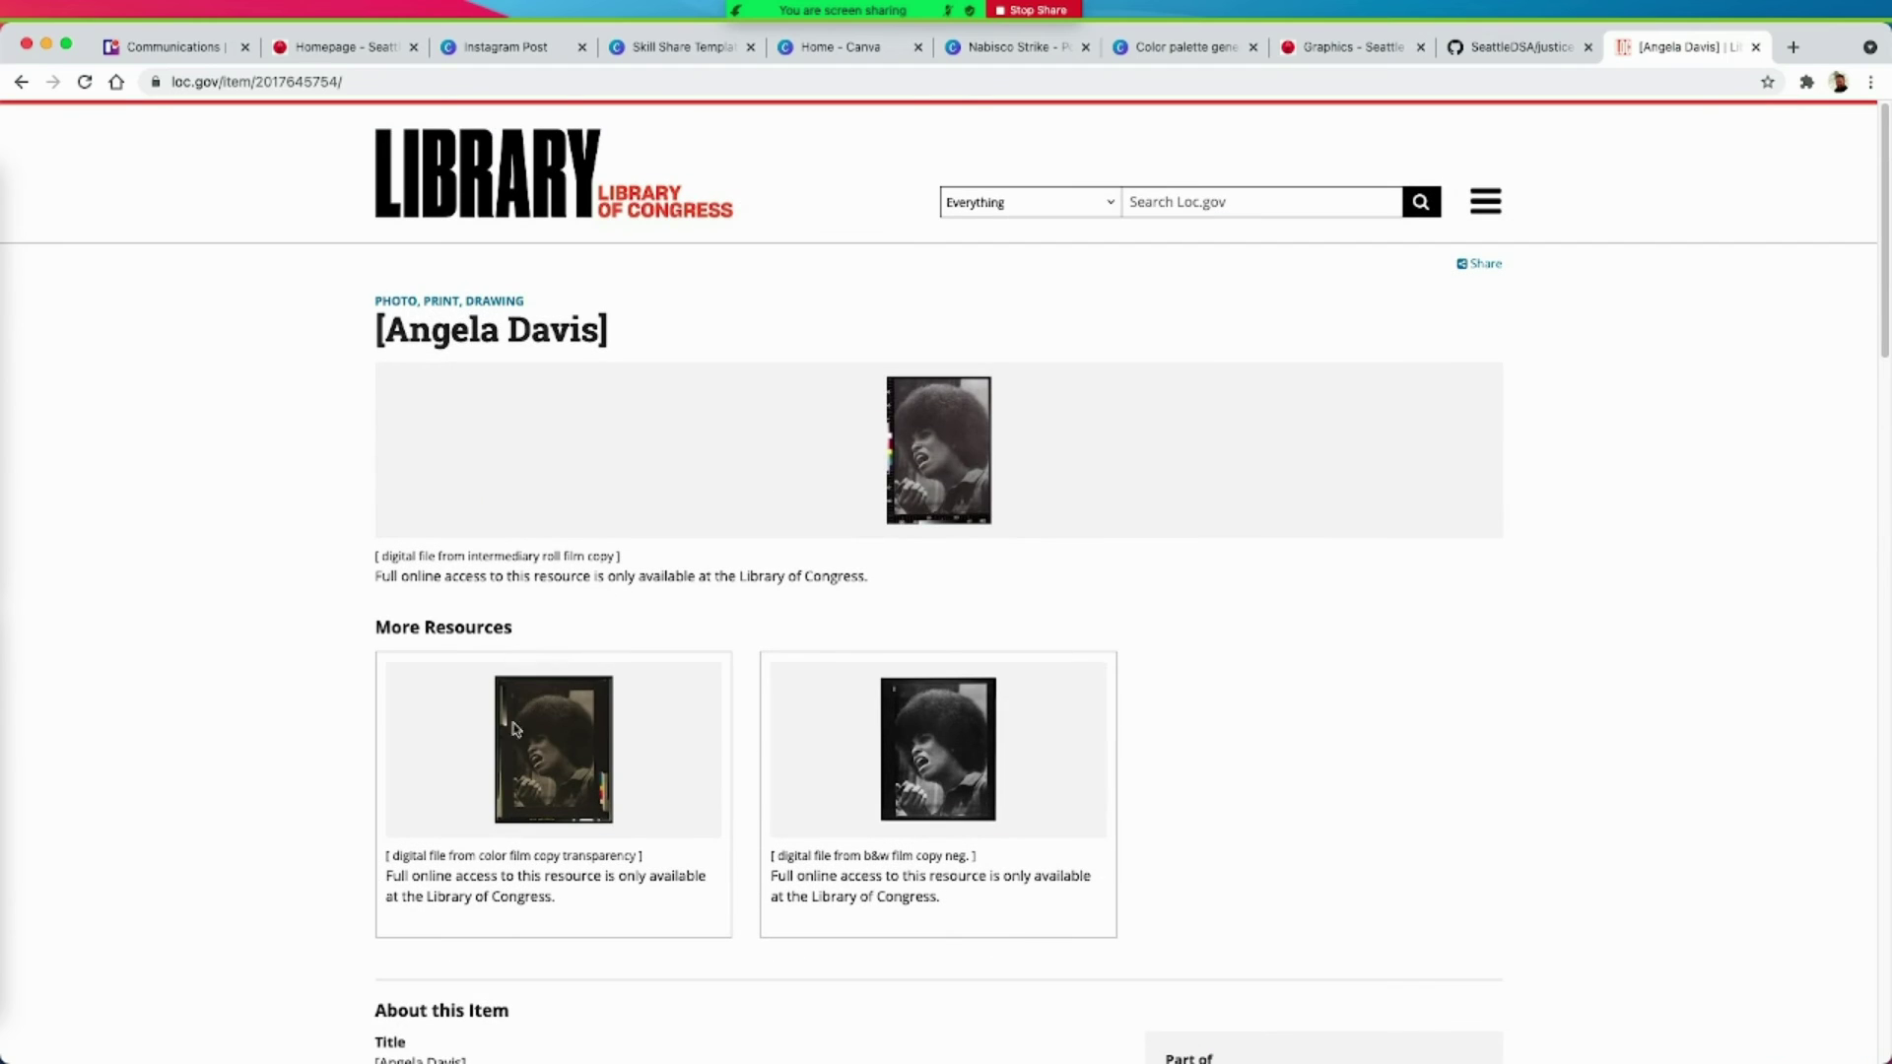
right_click(550, 767)
click(20, 82)
right_click(1155, 731)
click(1112, 794)
click(1123, 800)
Step: Copy the main image on the Angela Davis item page and paste it onto page 2 of the Canva template
right_click(949, 462)
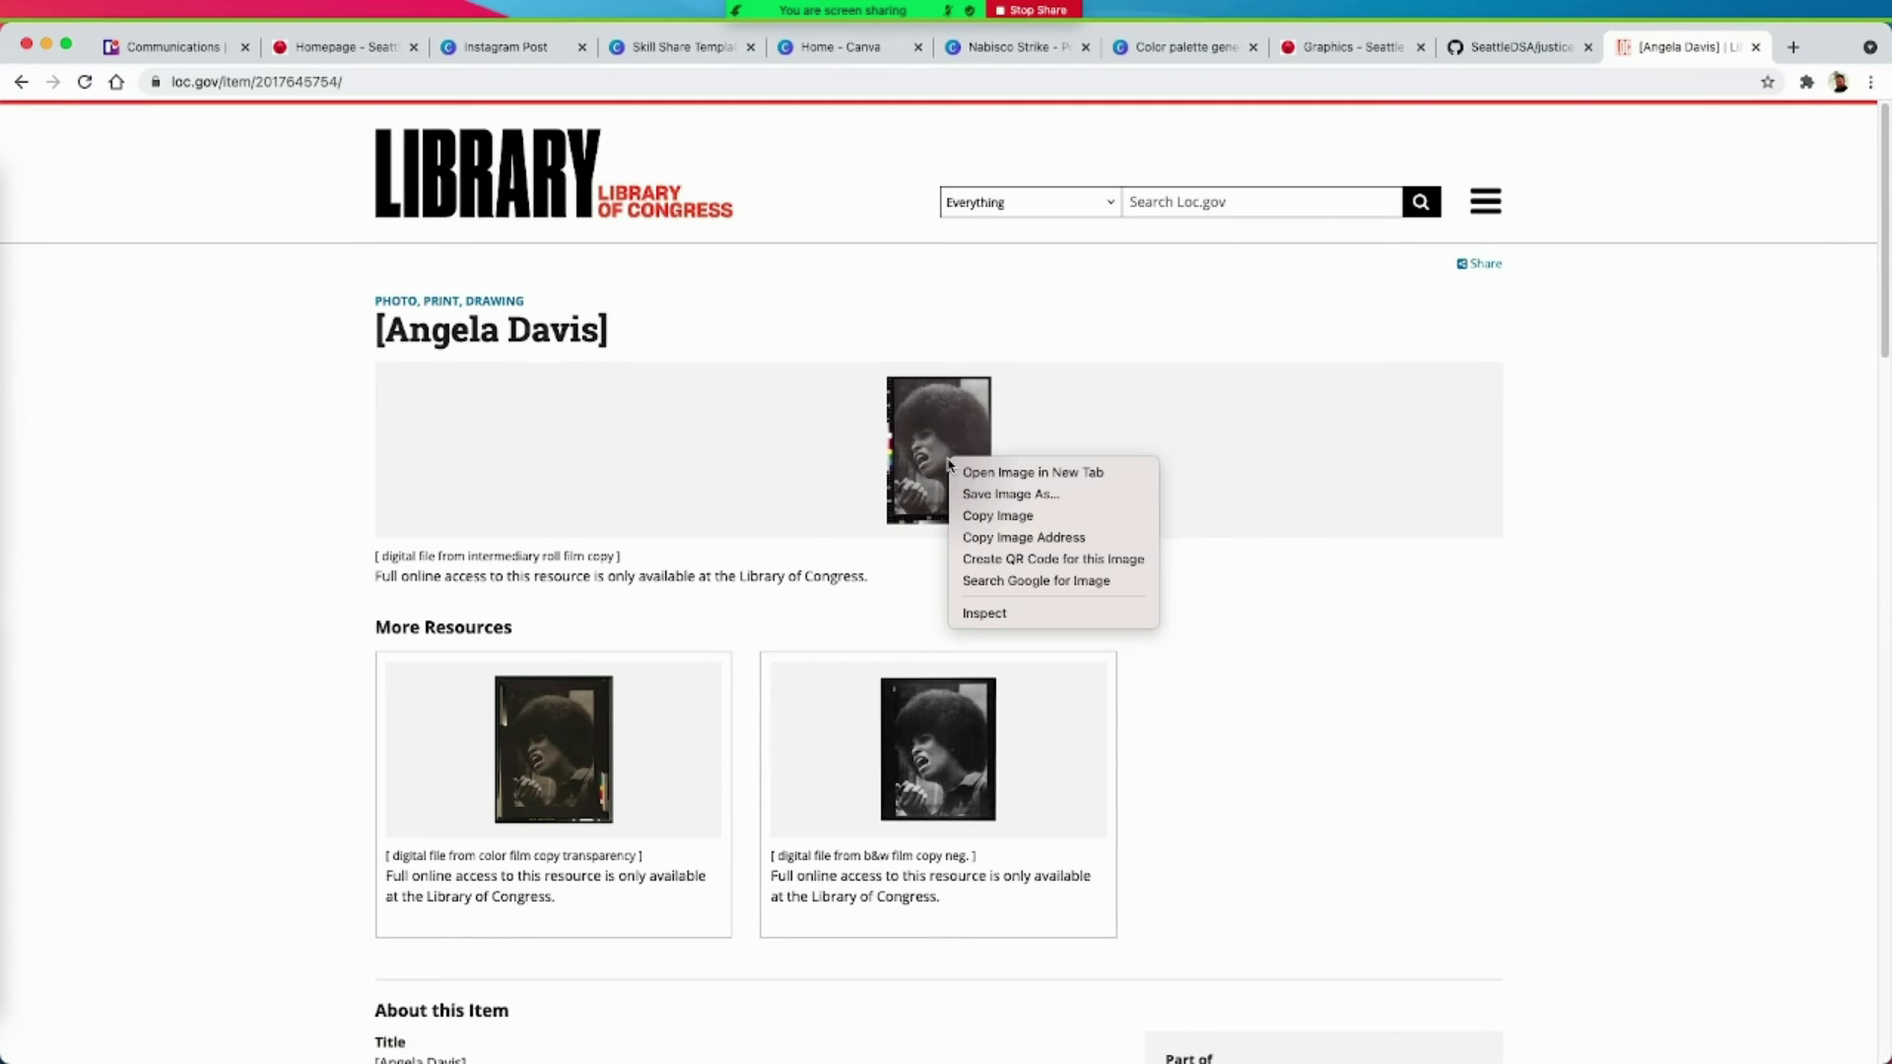
click(986, 512)
click(1376, 51)
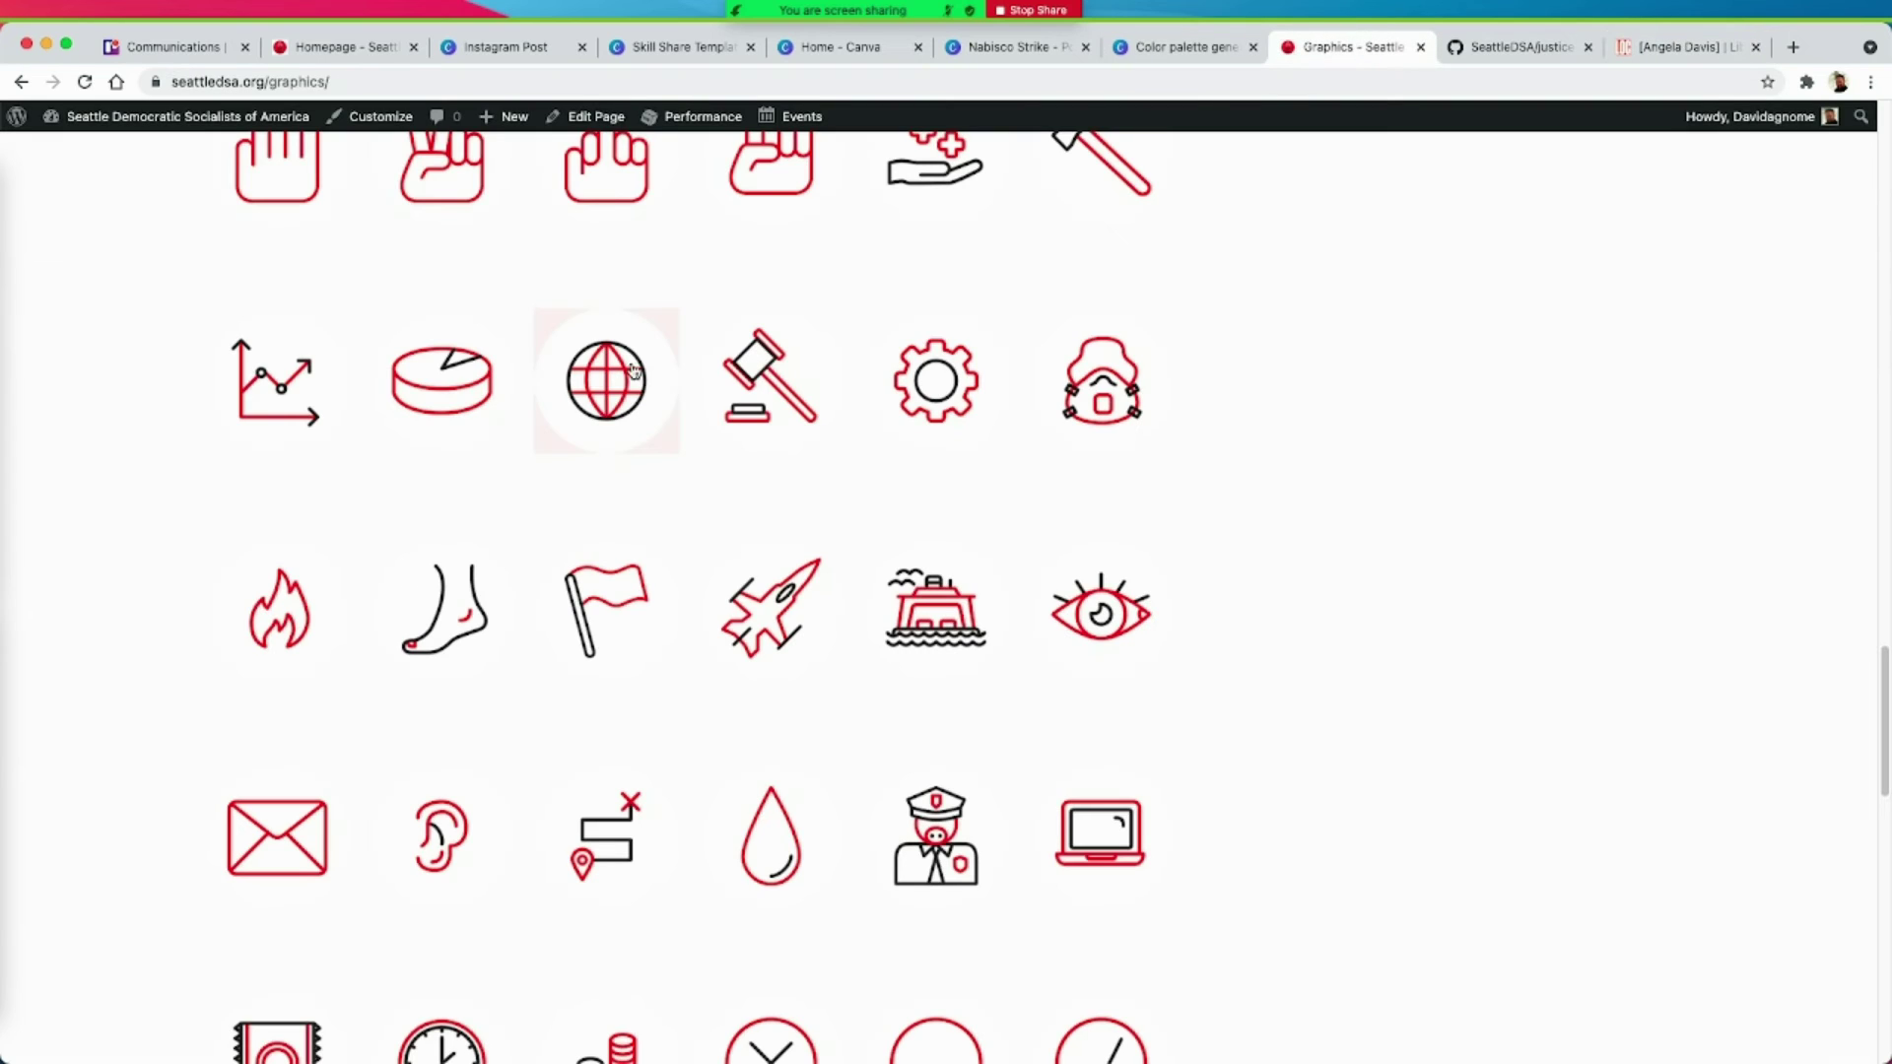
click(513, 49)
click(656, 50)
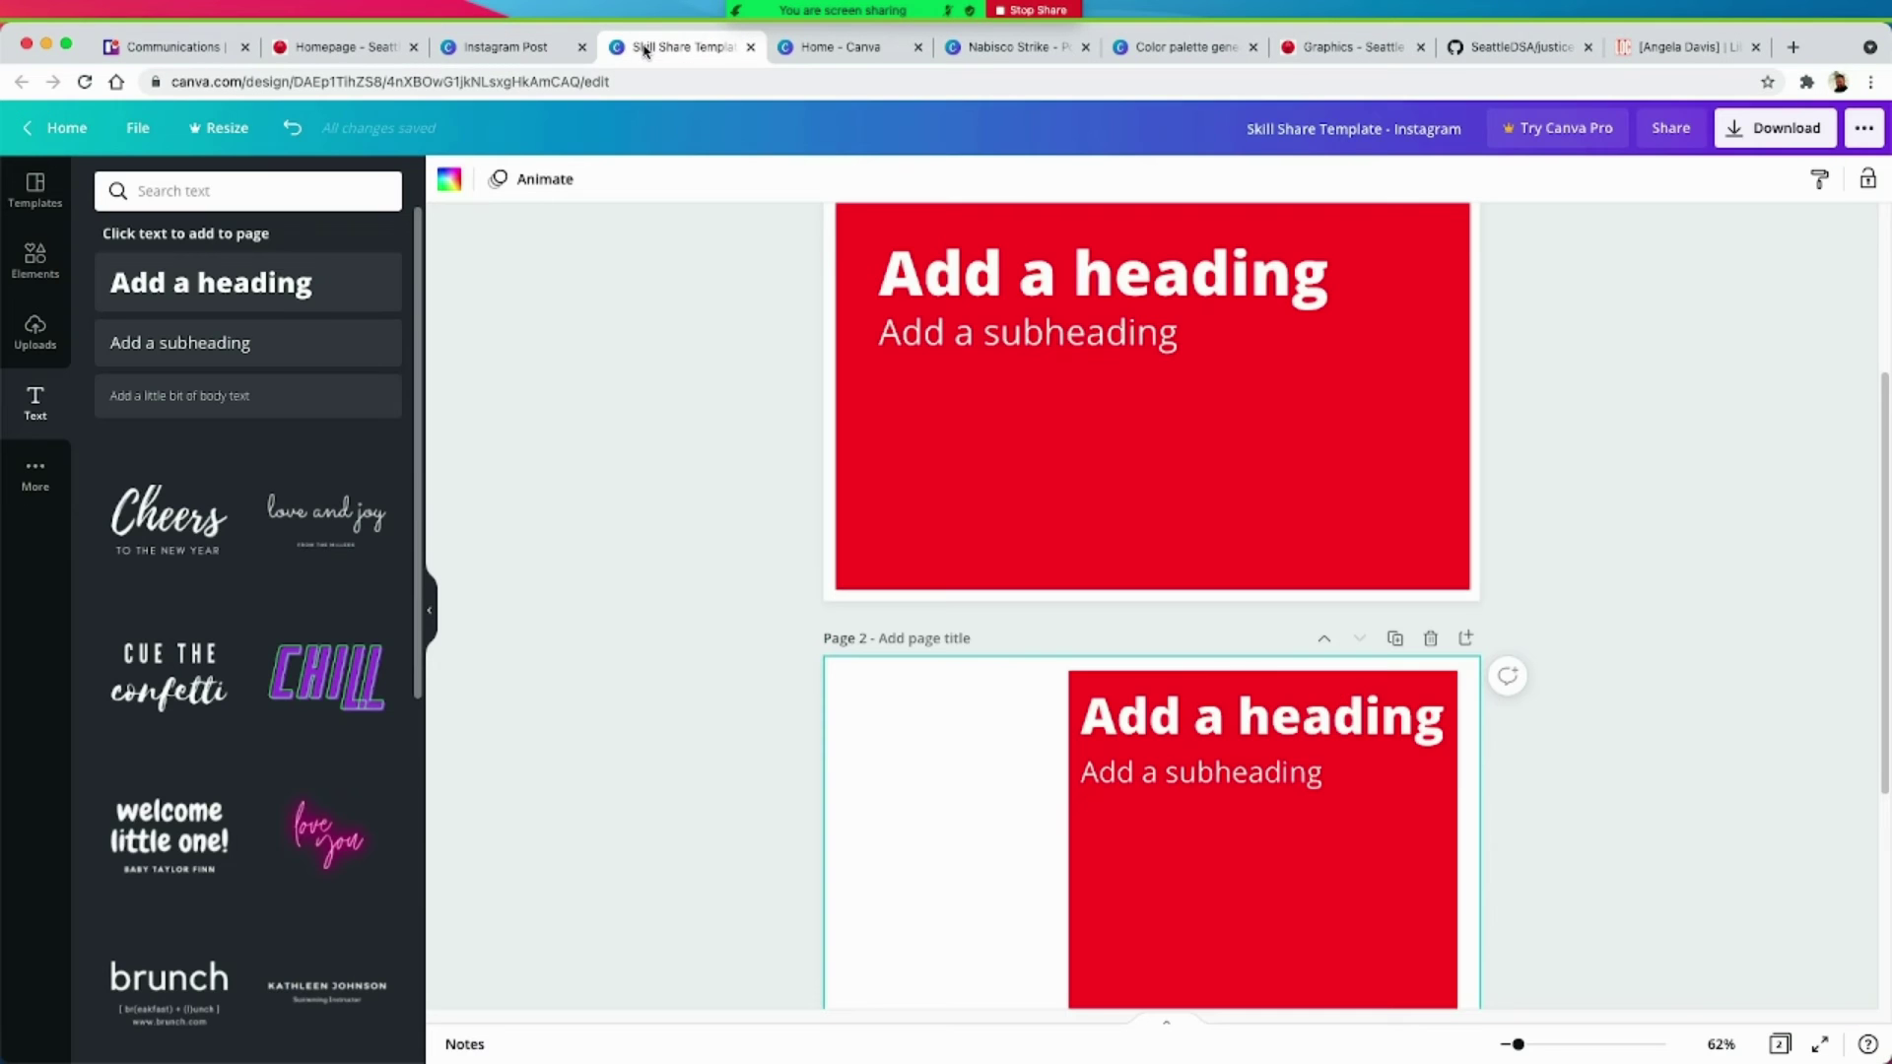
scroll(867, 594, down, 3)
scroll(867, 595, up, 1)
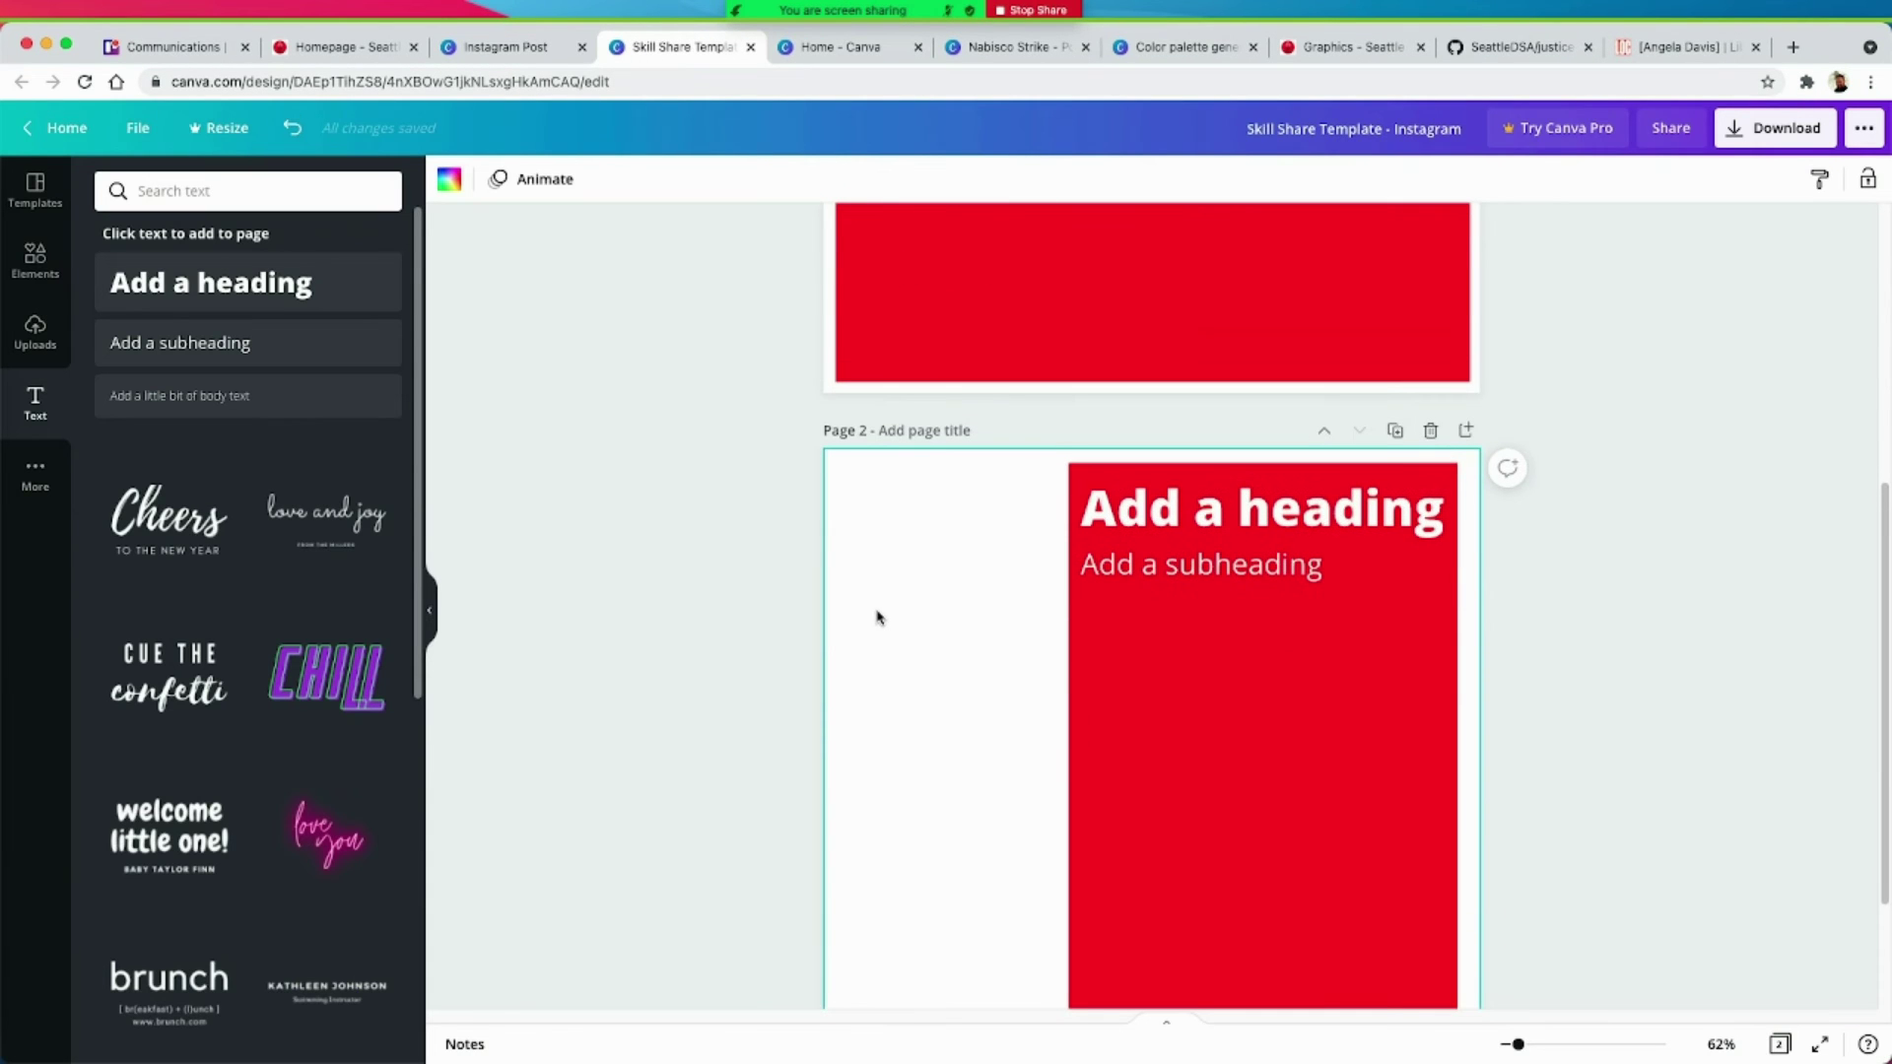
key(ctrl+v)
Step: Move the pasted photo into page 2's white area, flush against the left edge of the red block
drag(1181, 826, 988, 824)
scroll(975, 729, down, 3)
drag(968, 627, 965, 656)
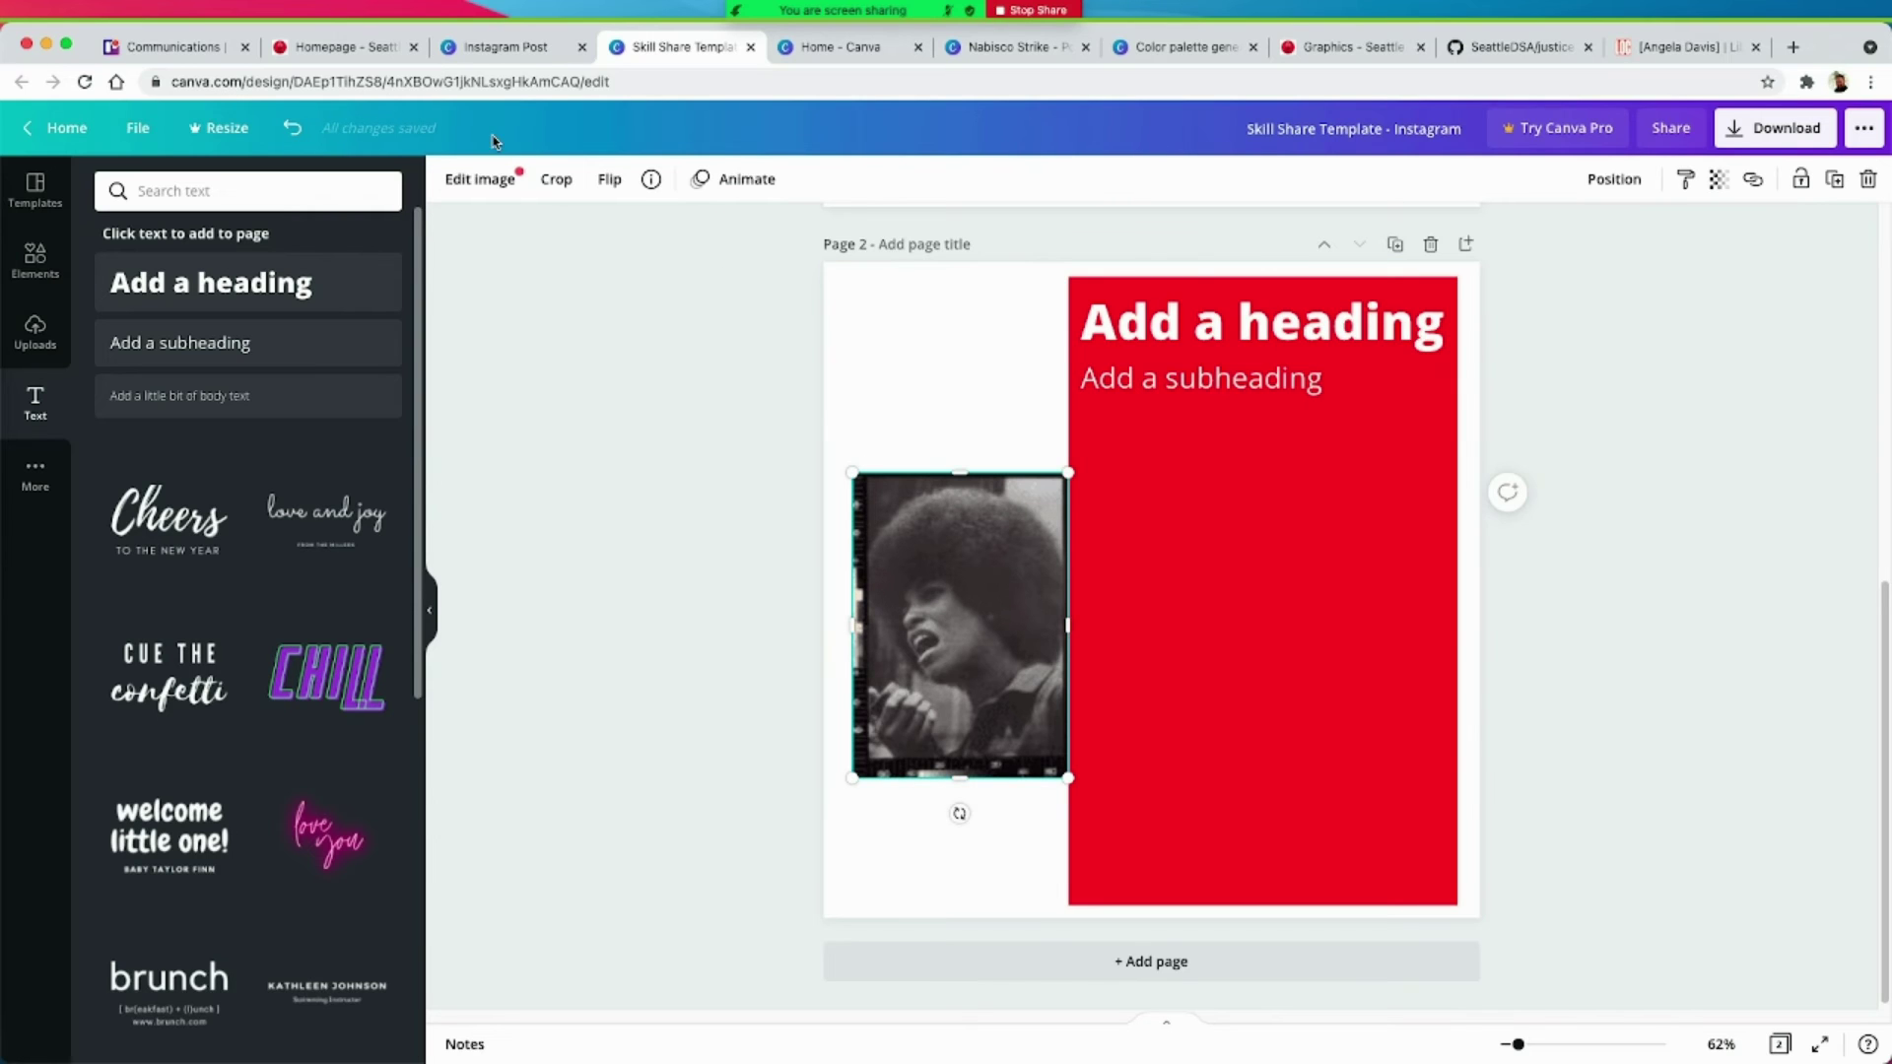
Step: Open the page 2 photo's image effects and view the Duotone effect's information page
click(458, 182)
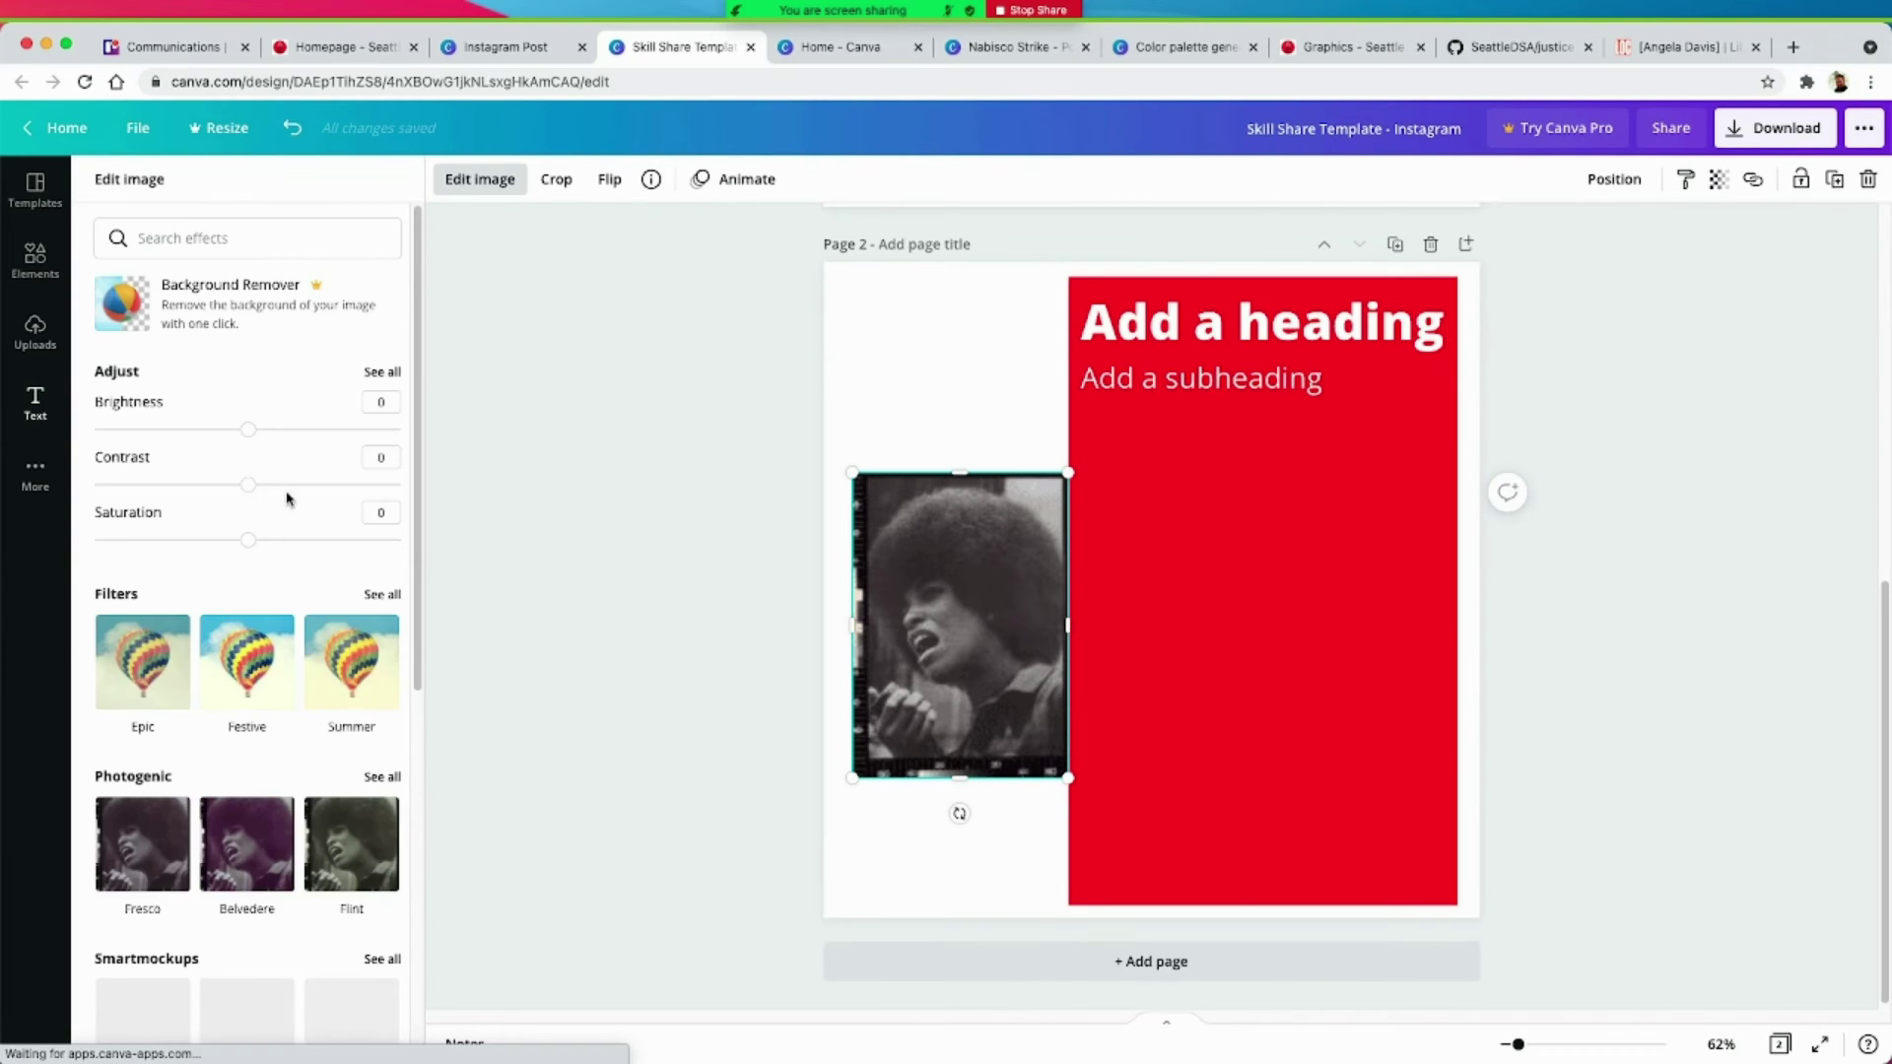
scroll(296, 611, down, 5)
scroll(209, 639, down, 2)
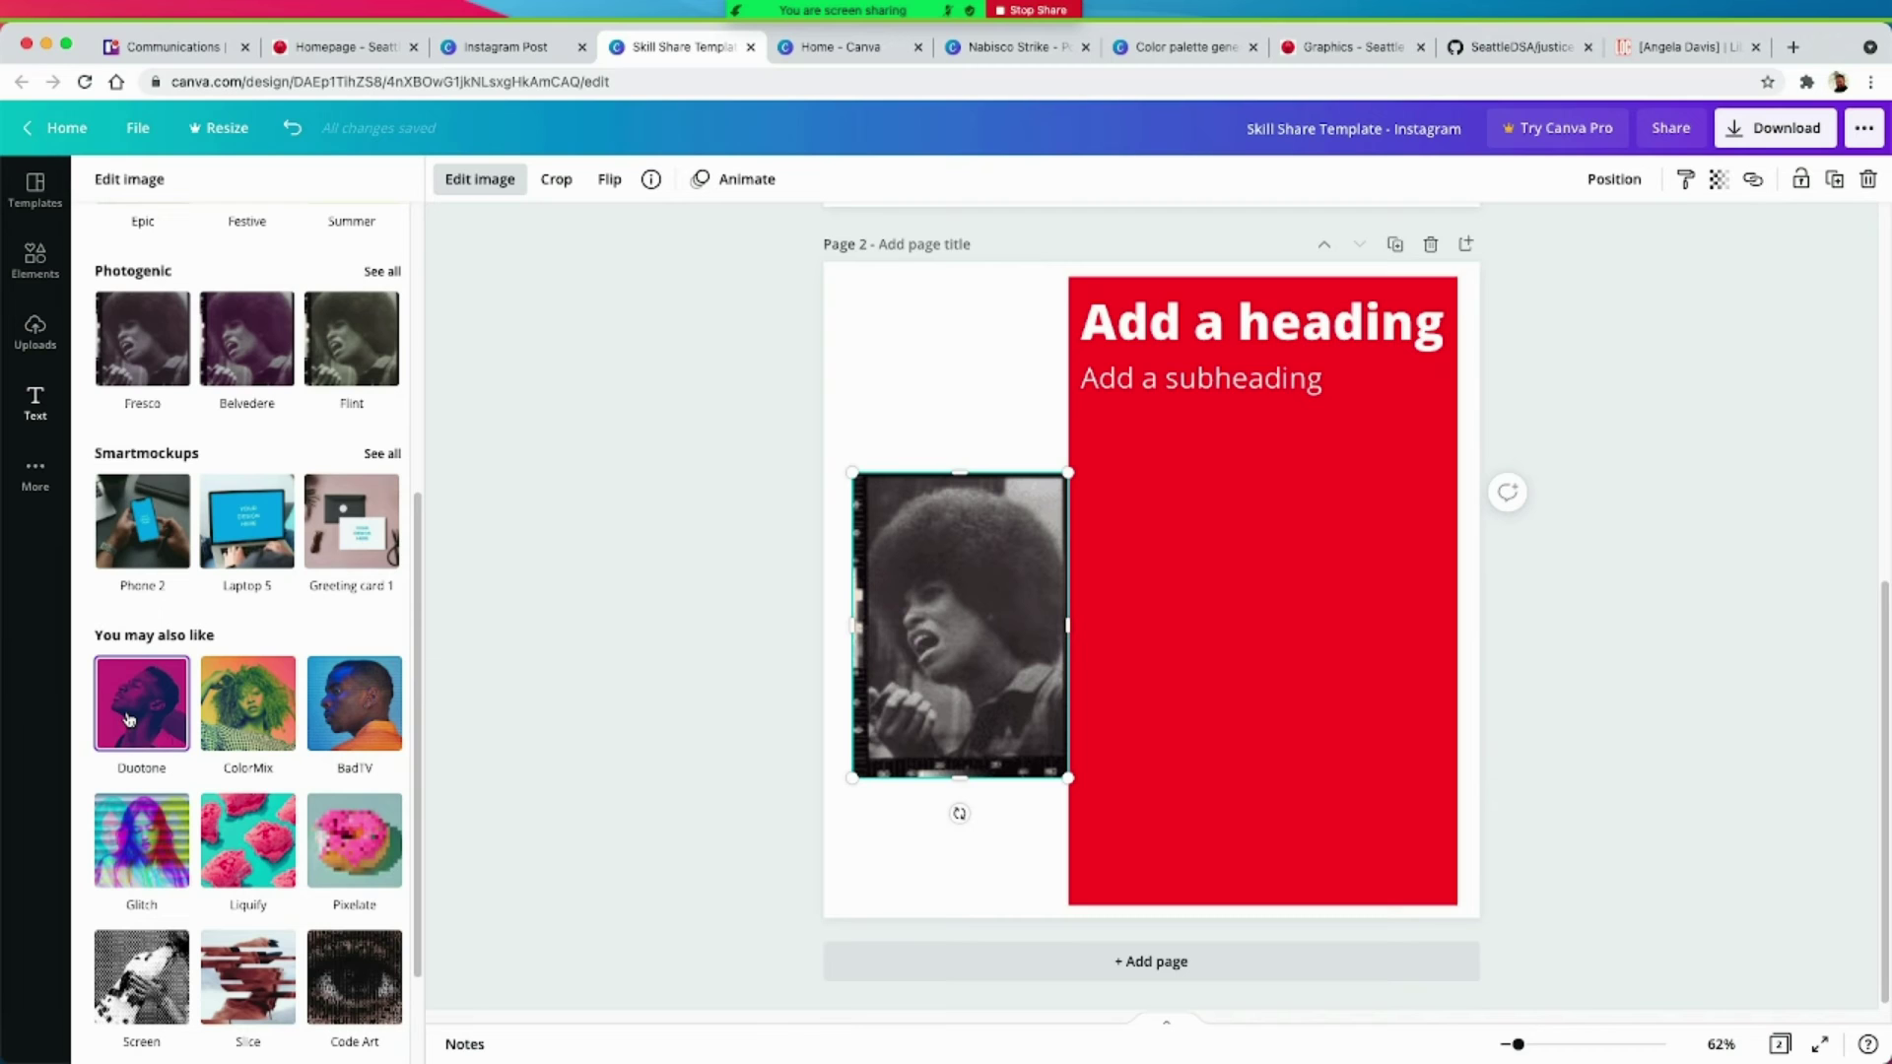
click(128, 719)
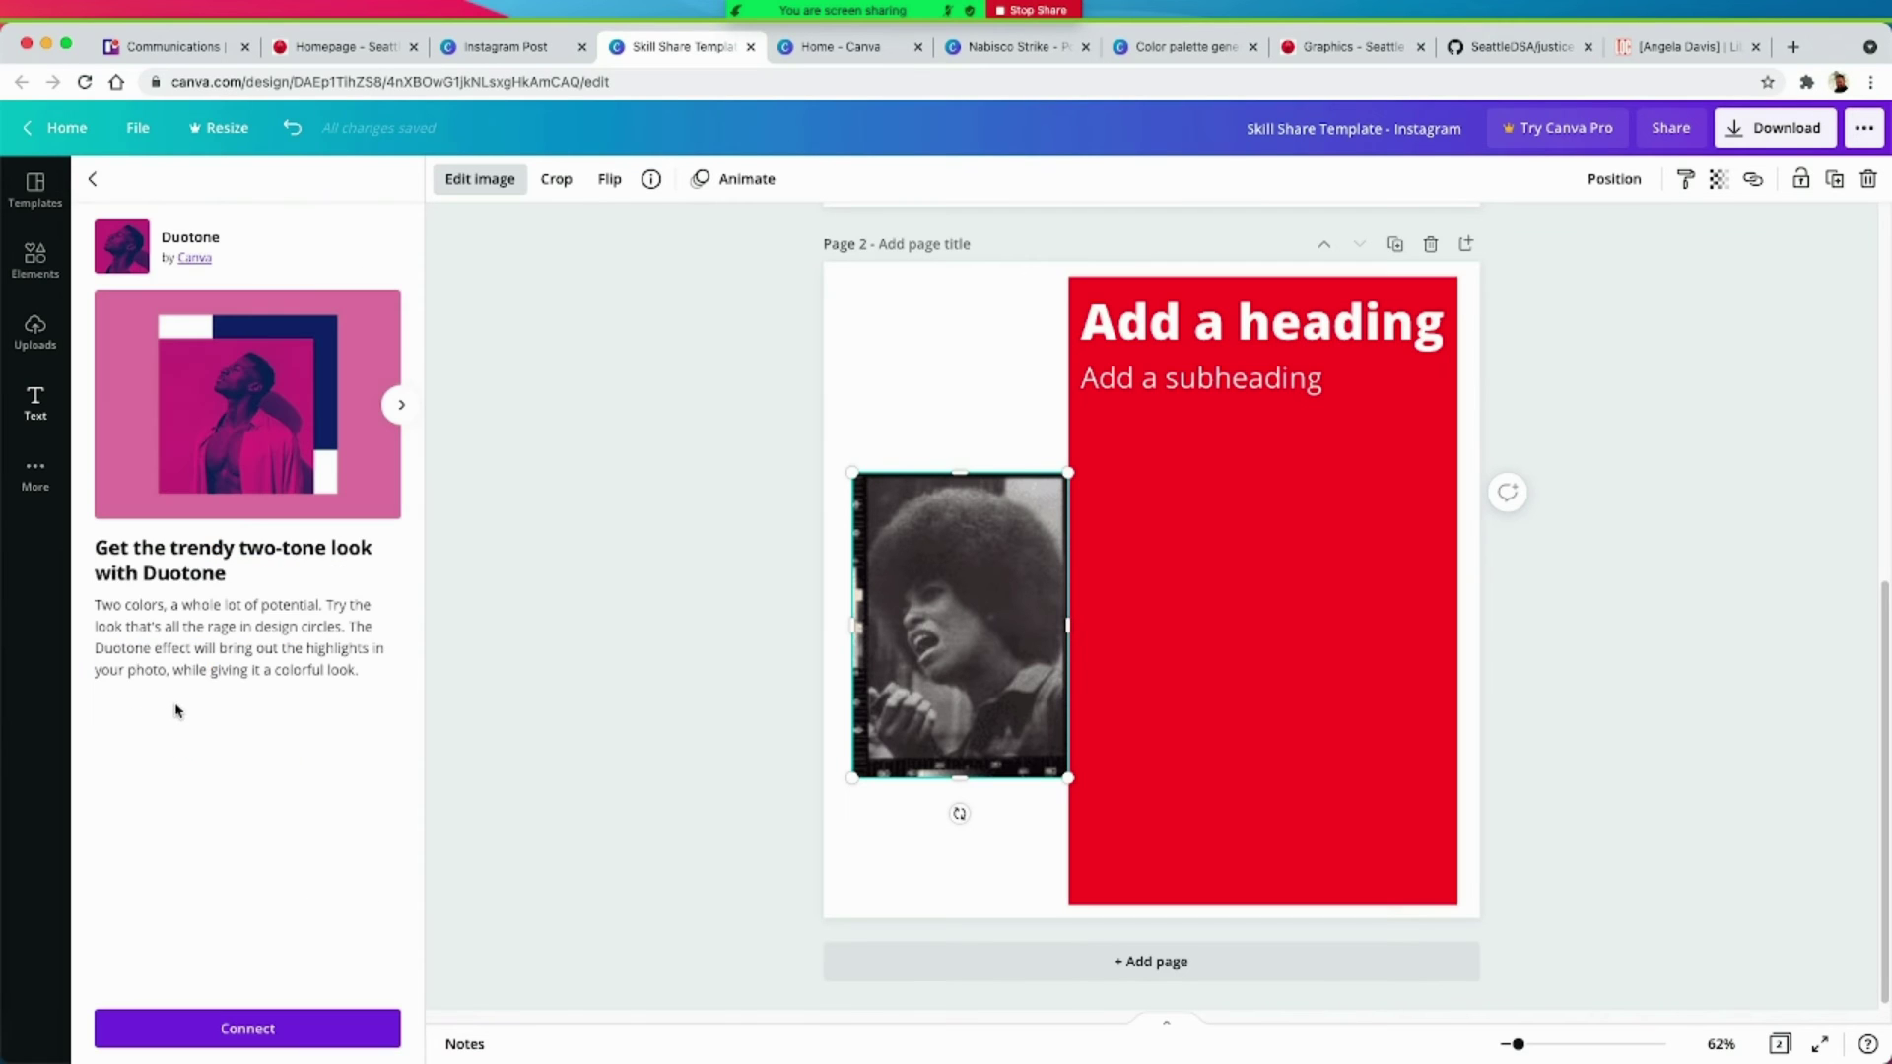
click(93, 178)
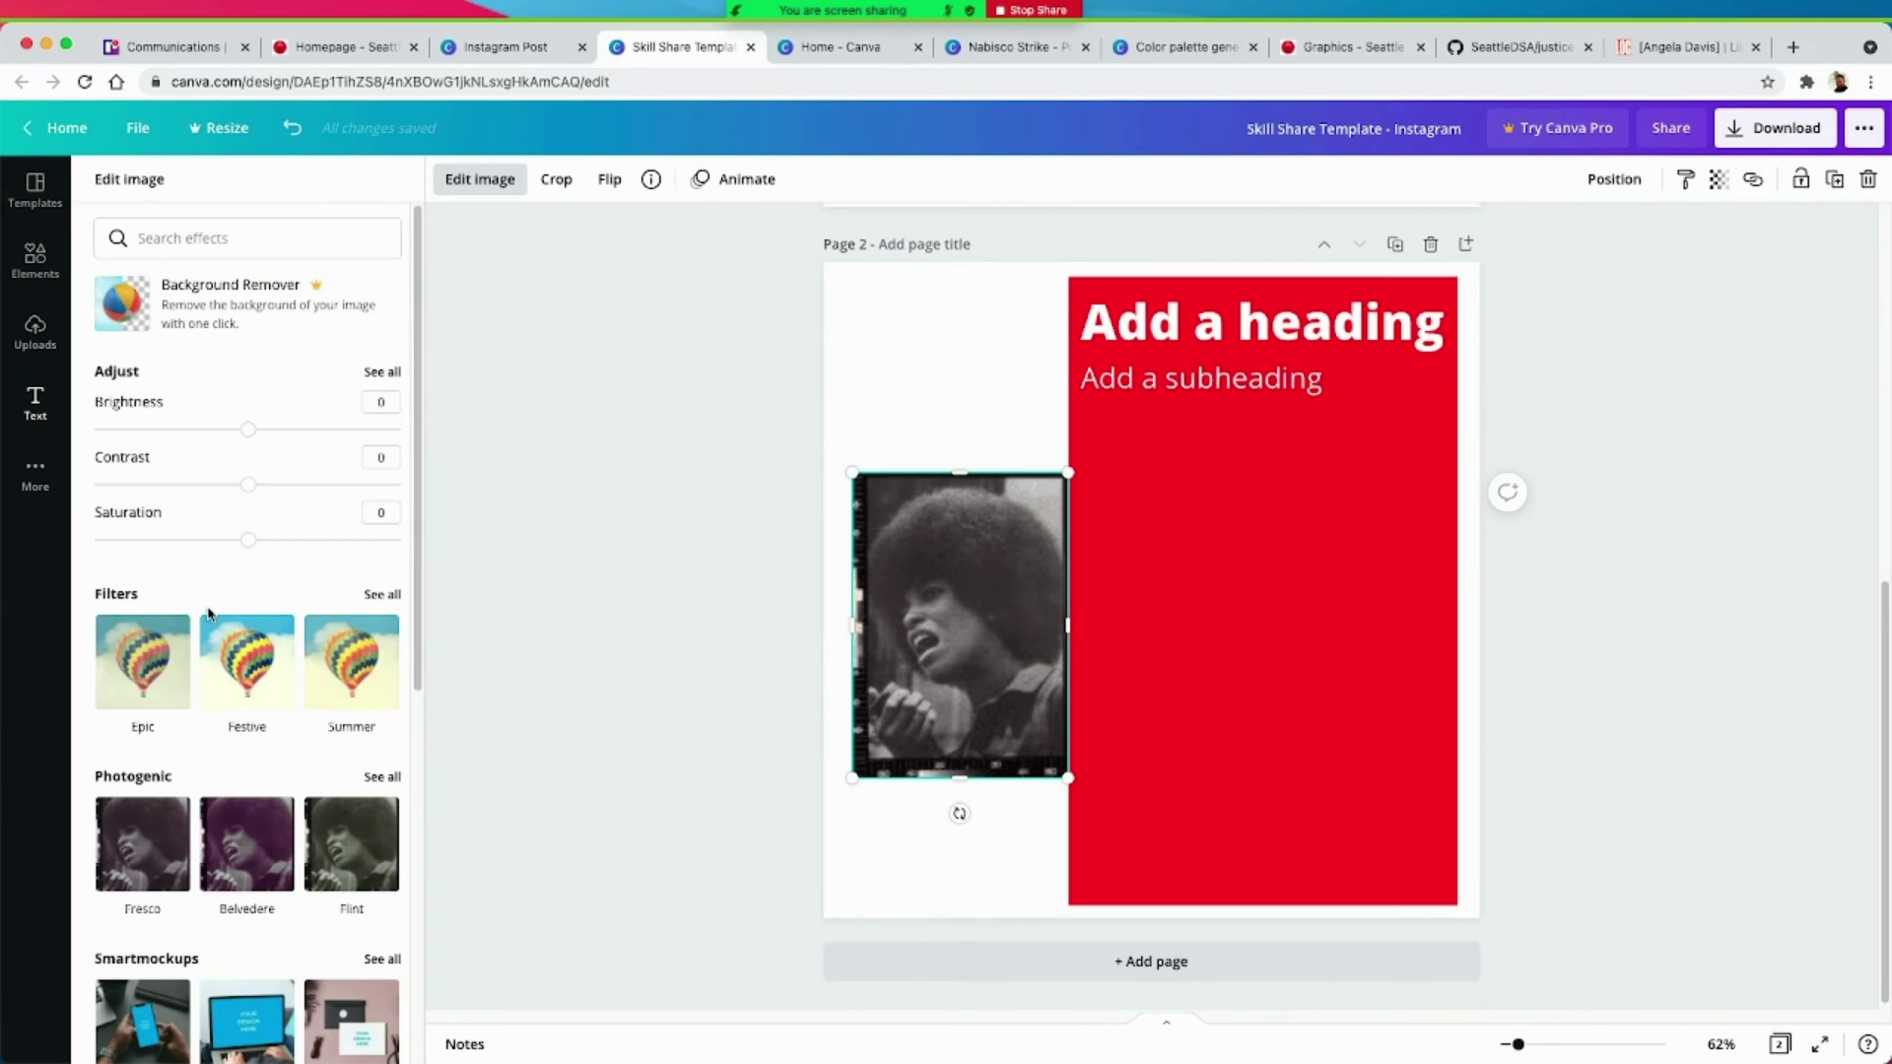
Step: Try the Belvedere filter on the page 2 photo, and apply the Photogenic filter Capri instead
click(238, 845)
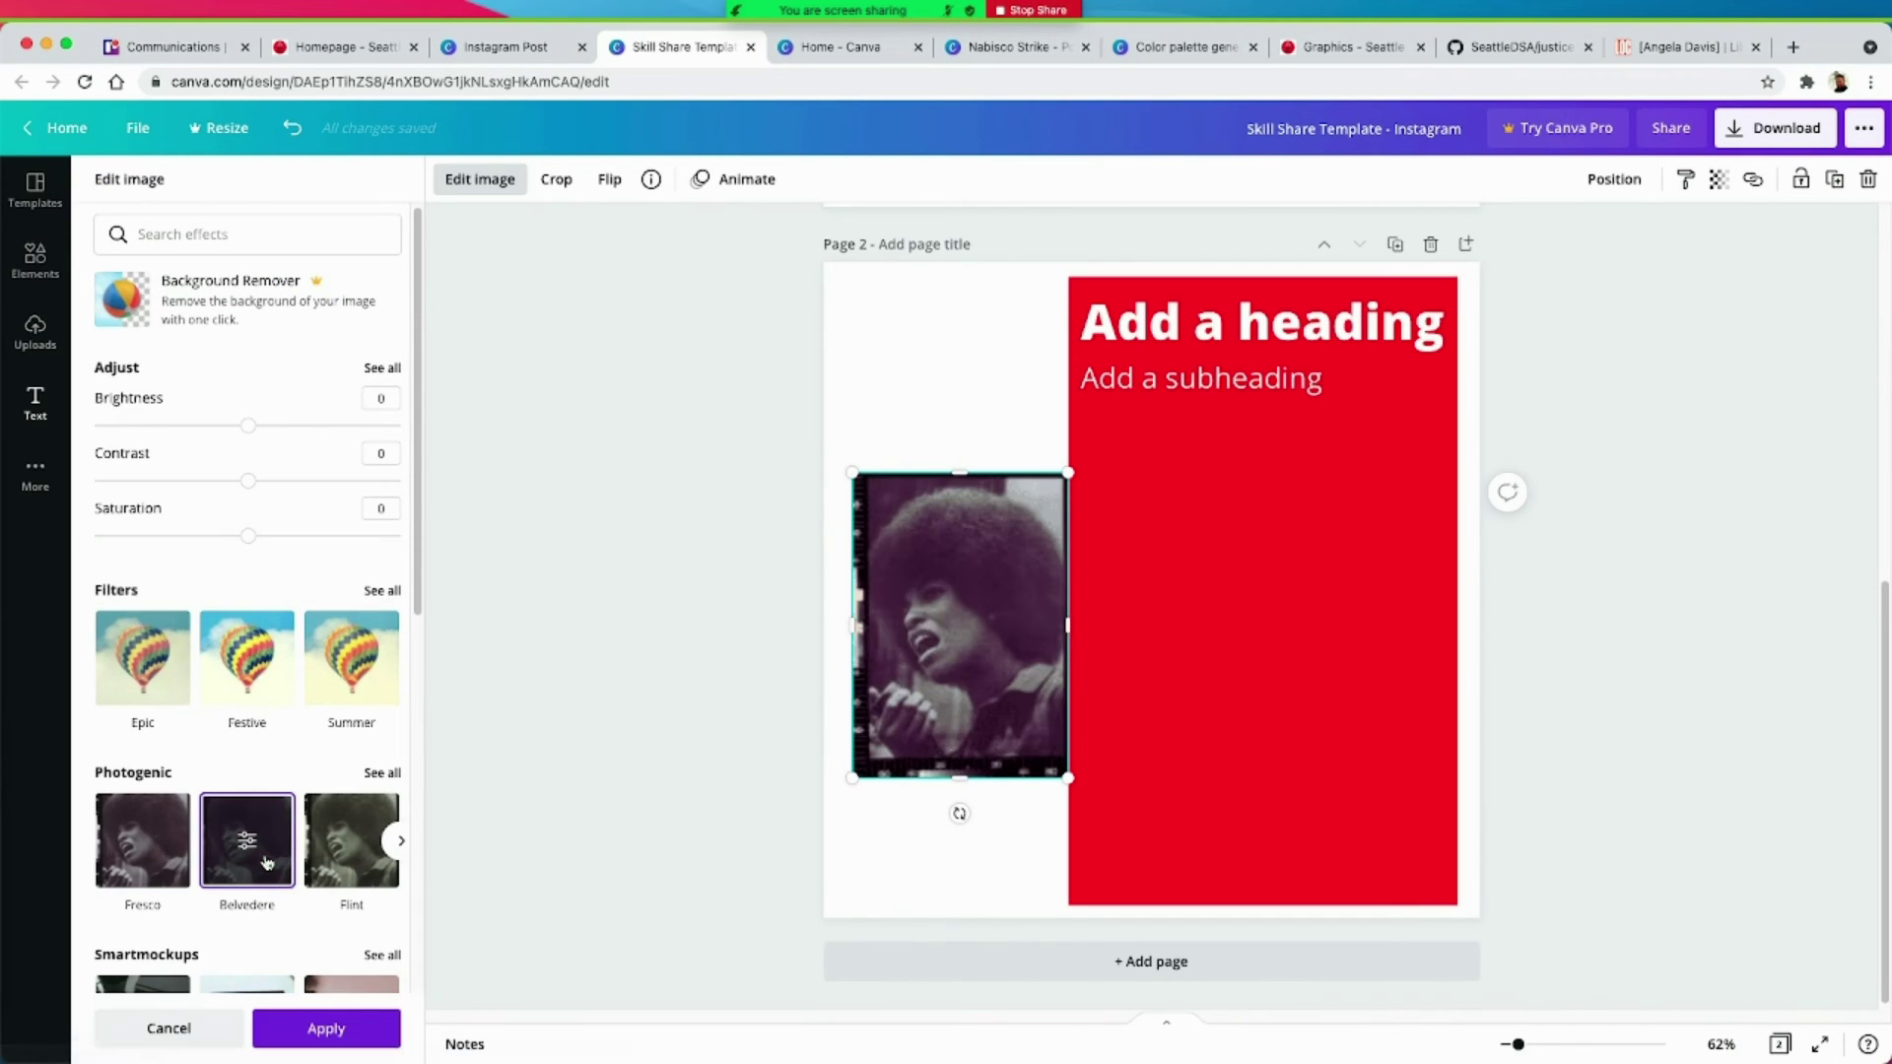
click(400, 842)
click(401, 842)
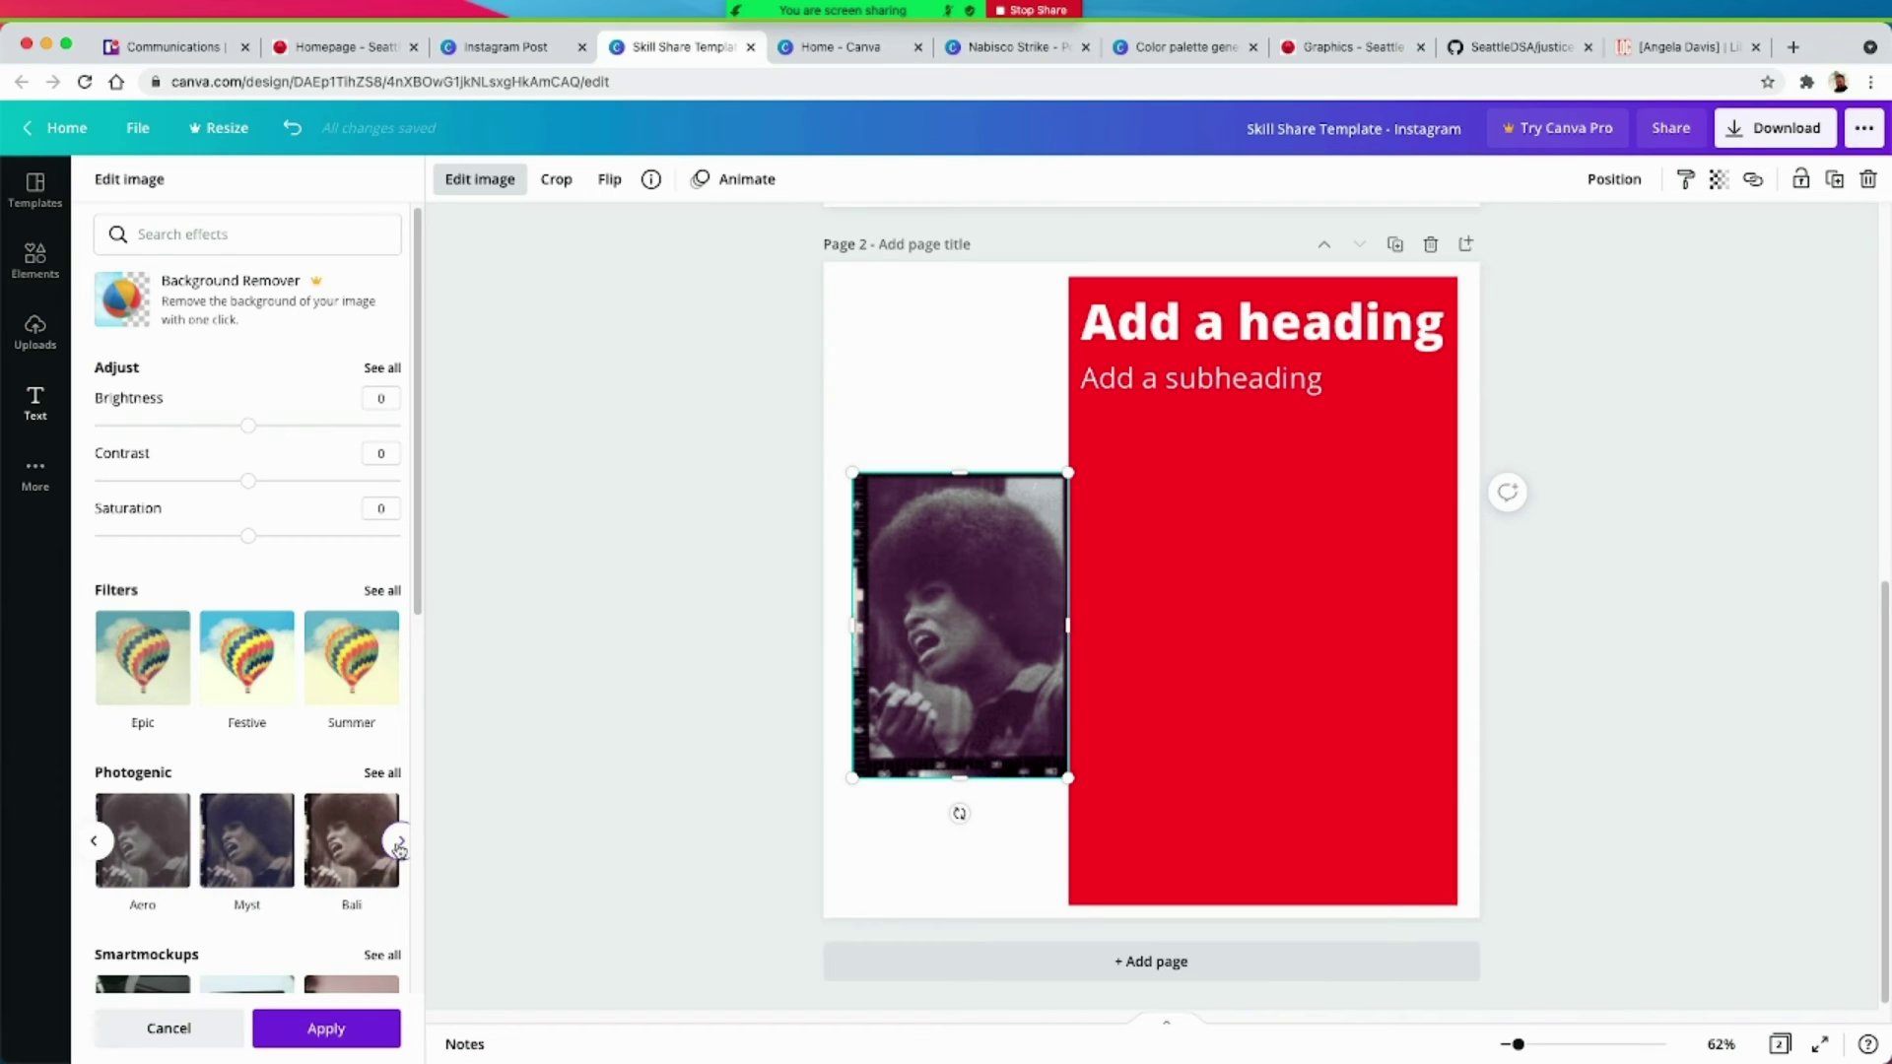
click(400, 842)
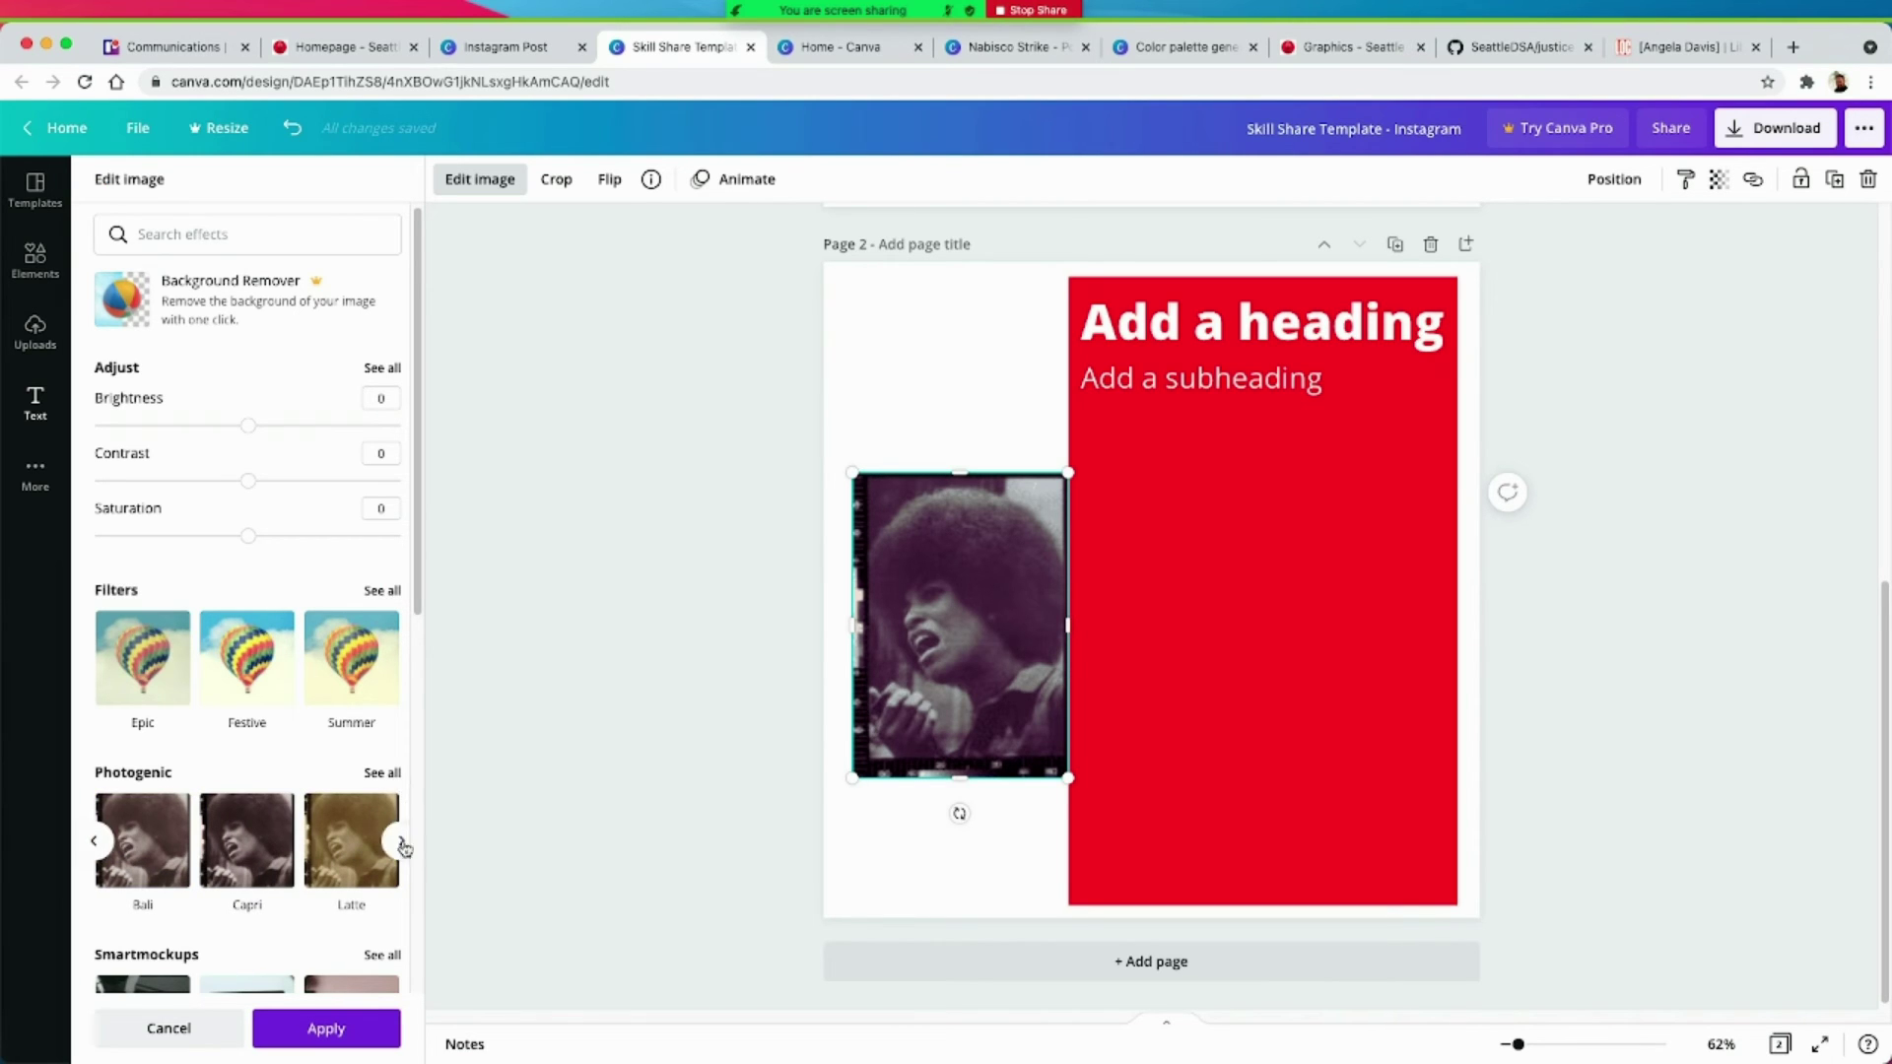
scroll(247, 681, down, 1)
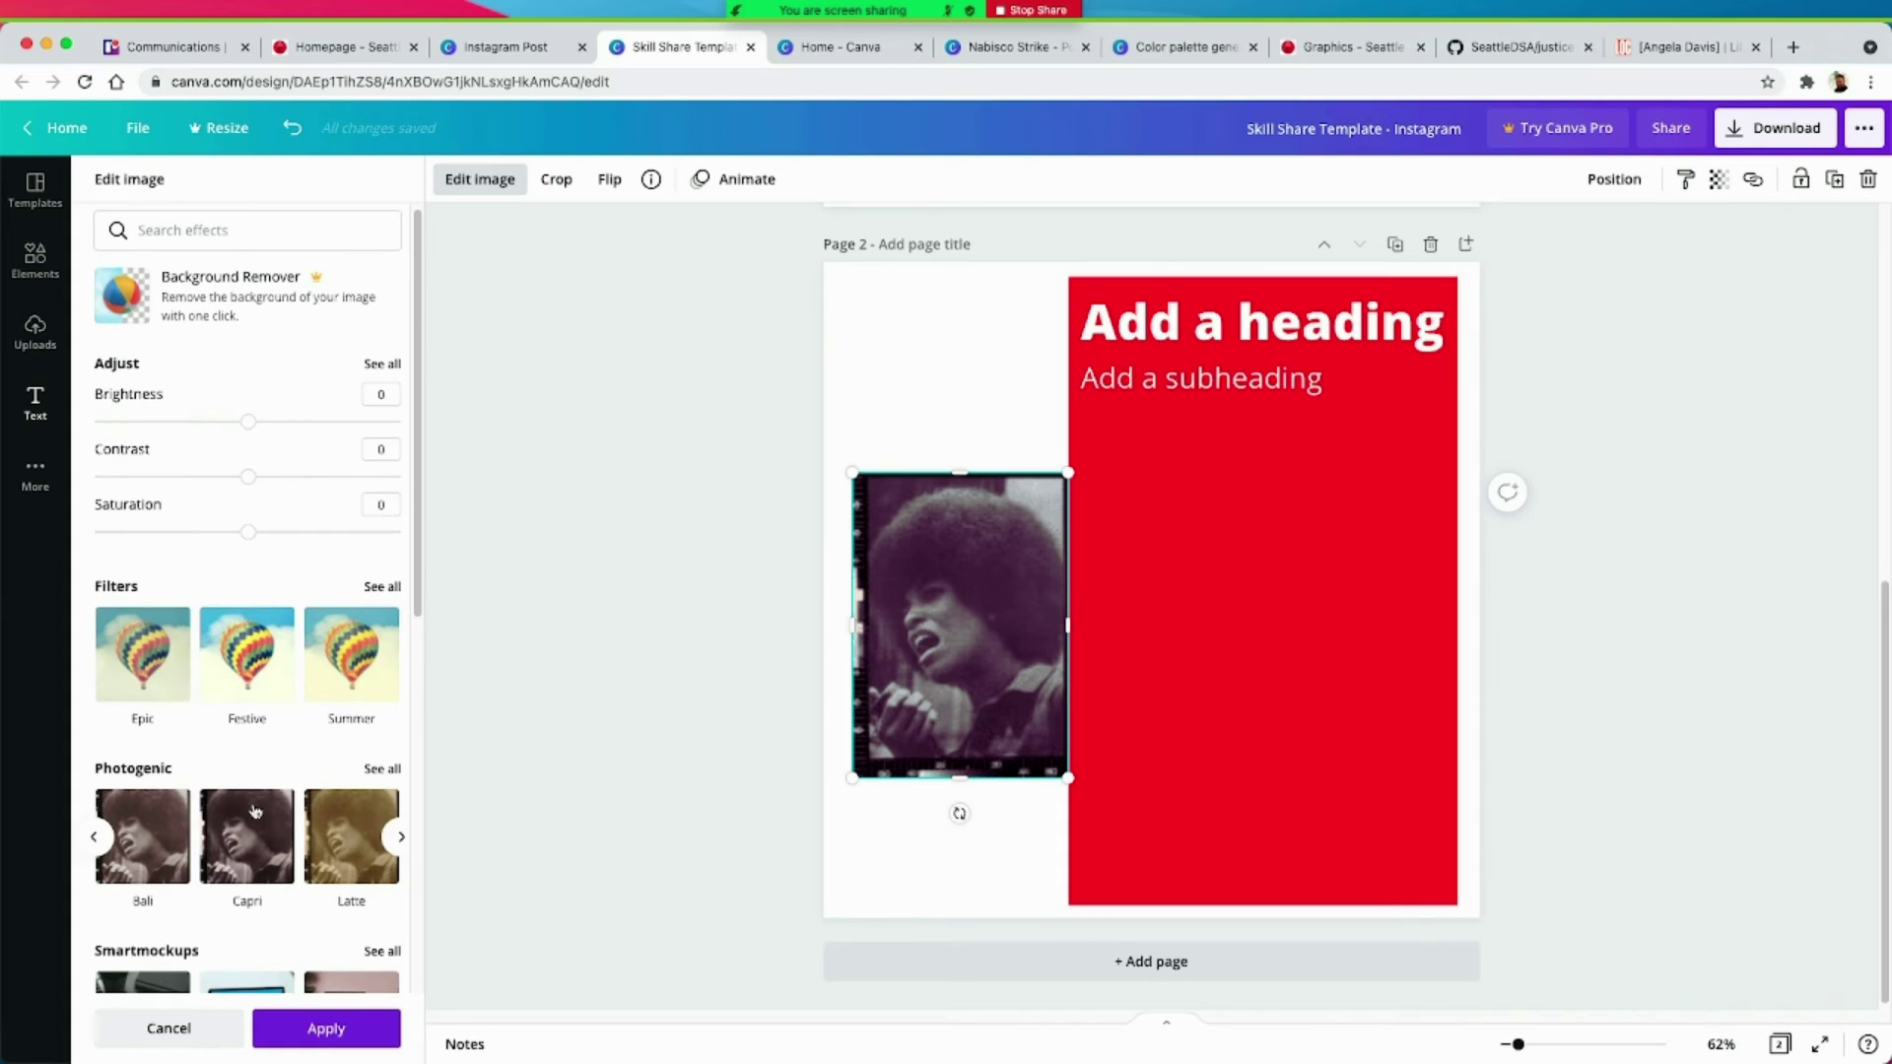
click(260, 857)
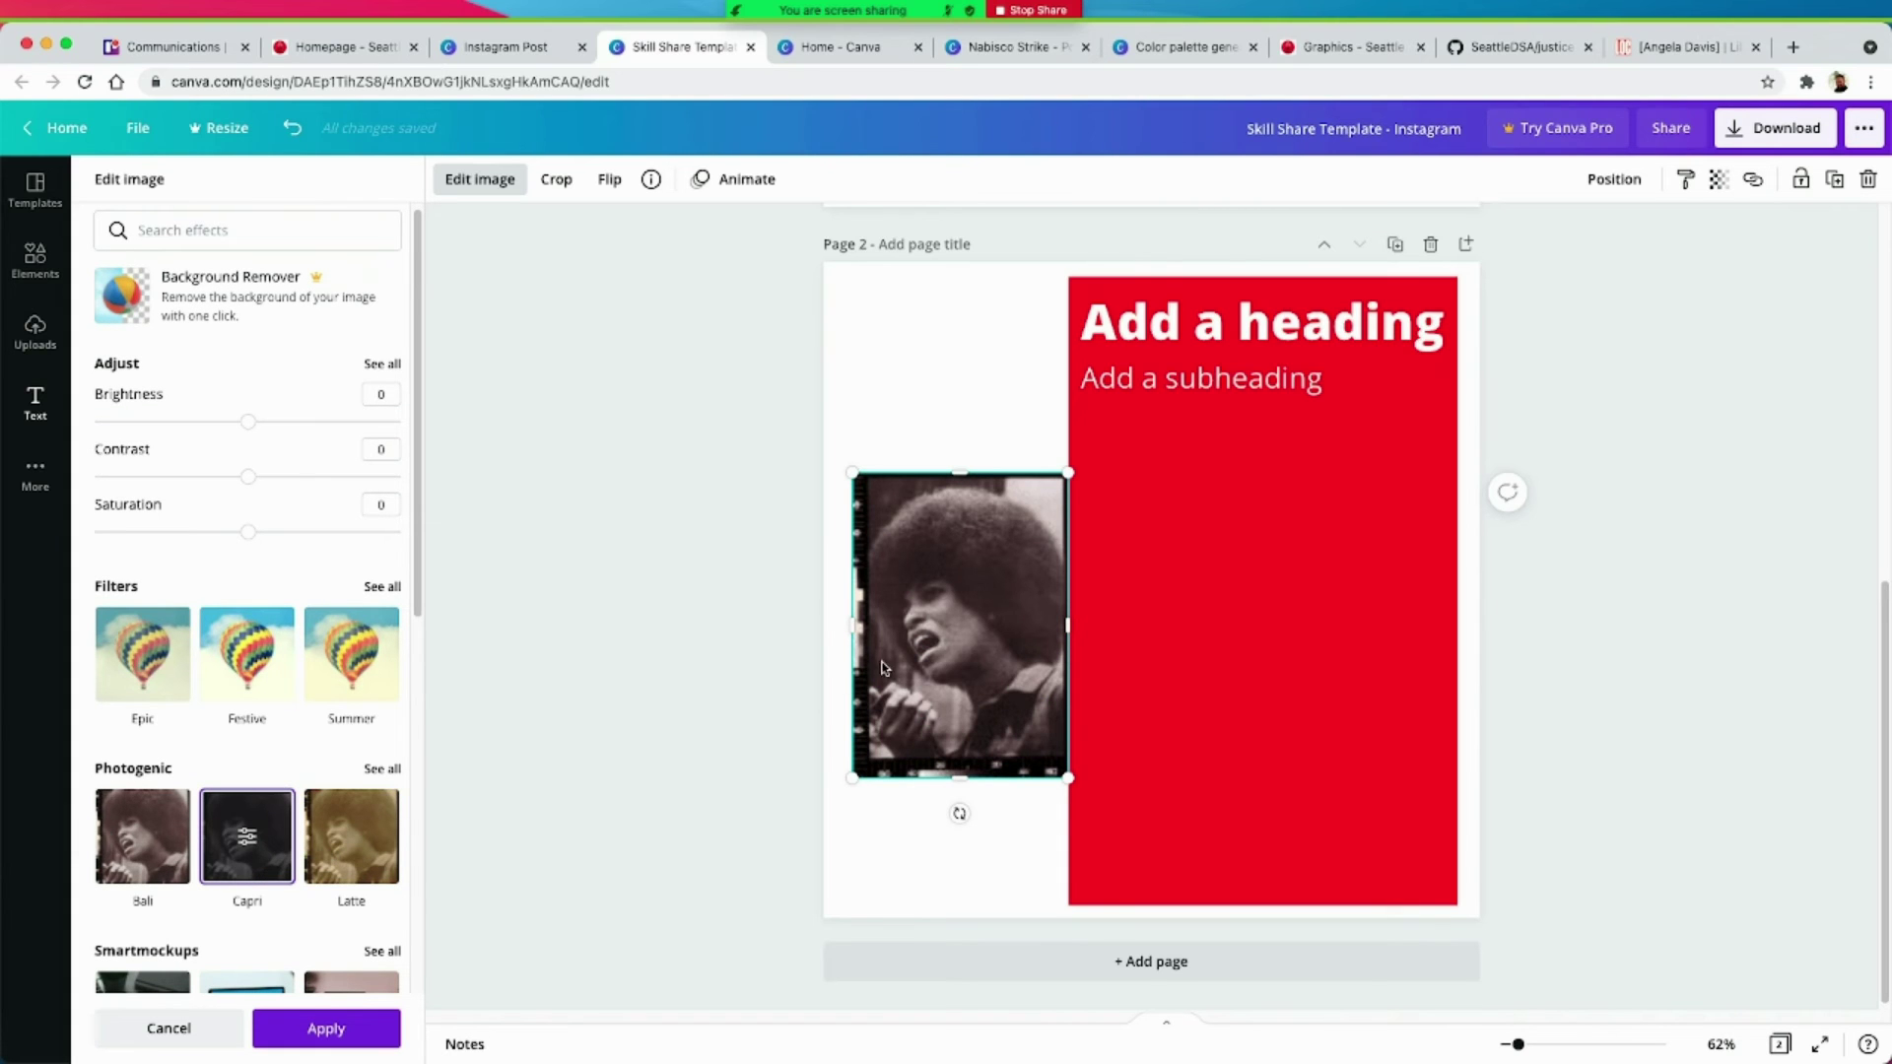
scroll(342, 735, down, 5)
scroll(305, 619, up, 4)
scroll(304, 619, down, 5)
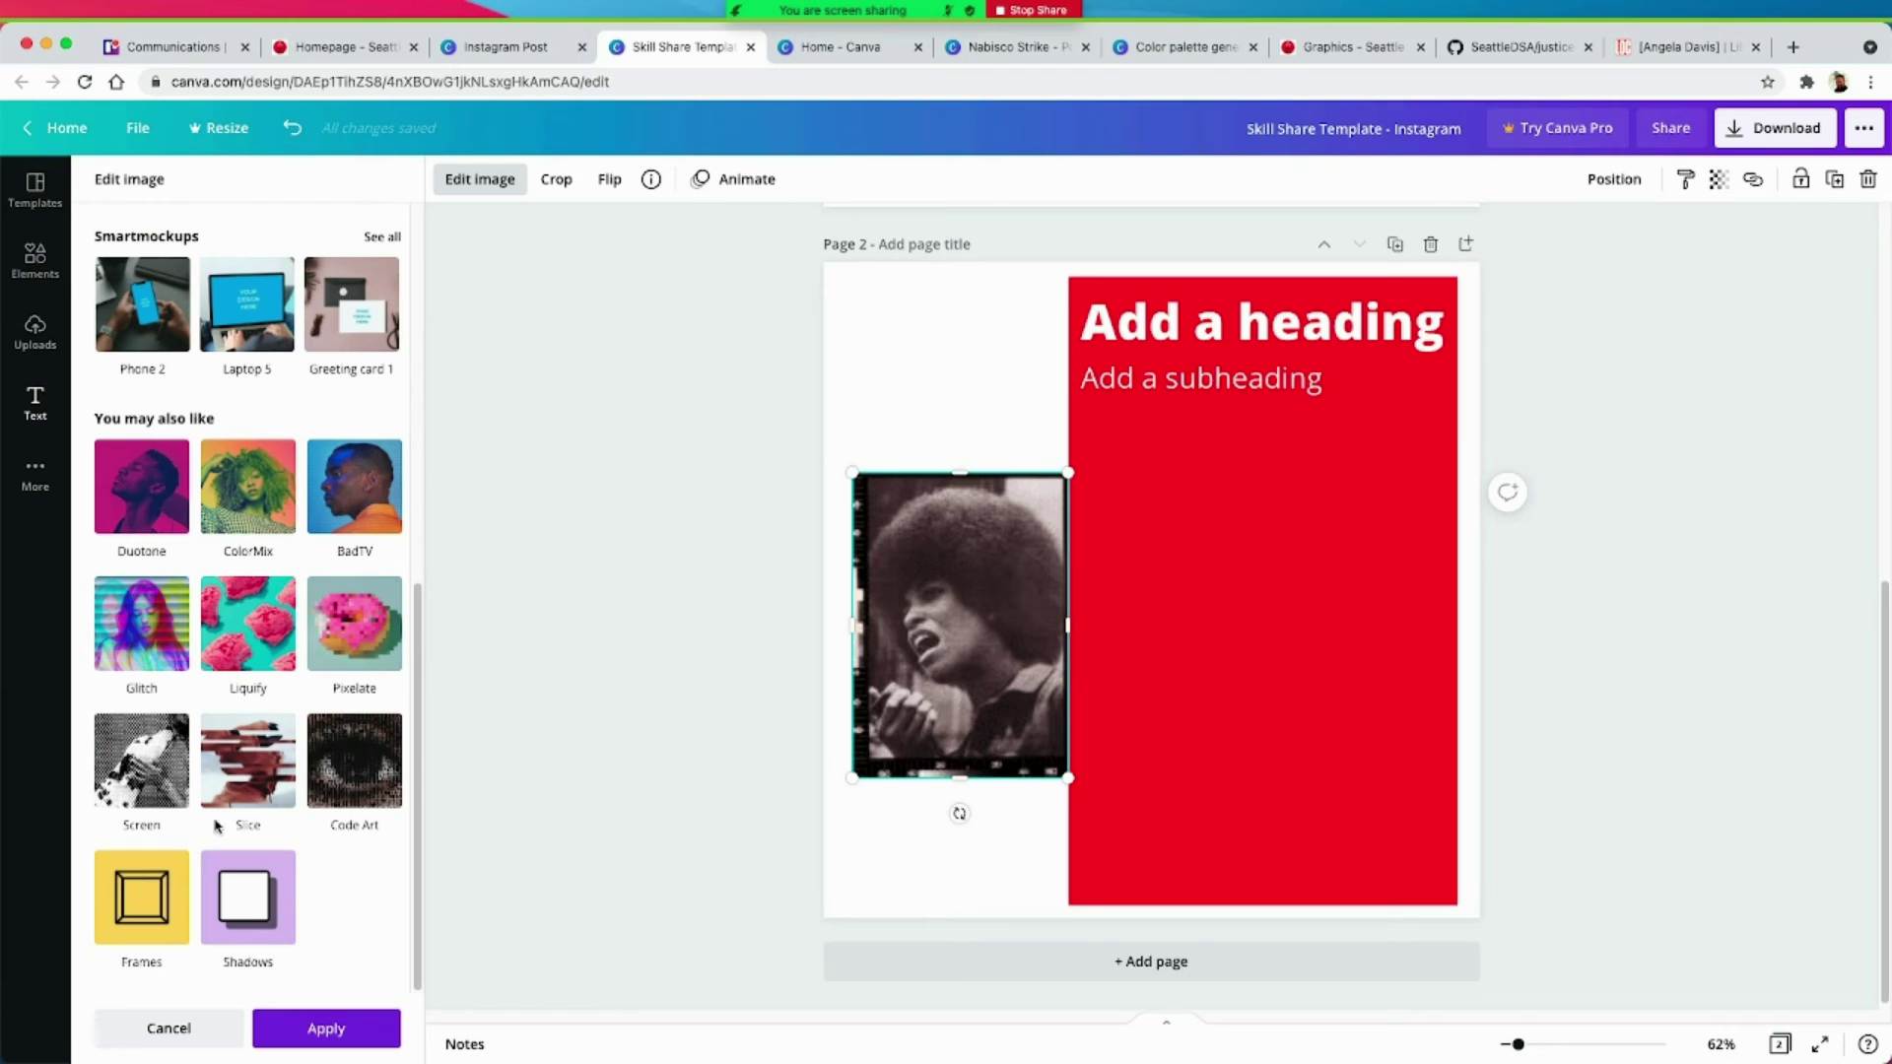
scroll(262, 603, up, 10)
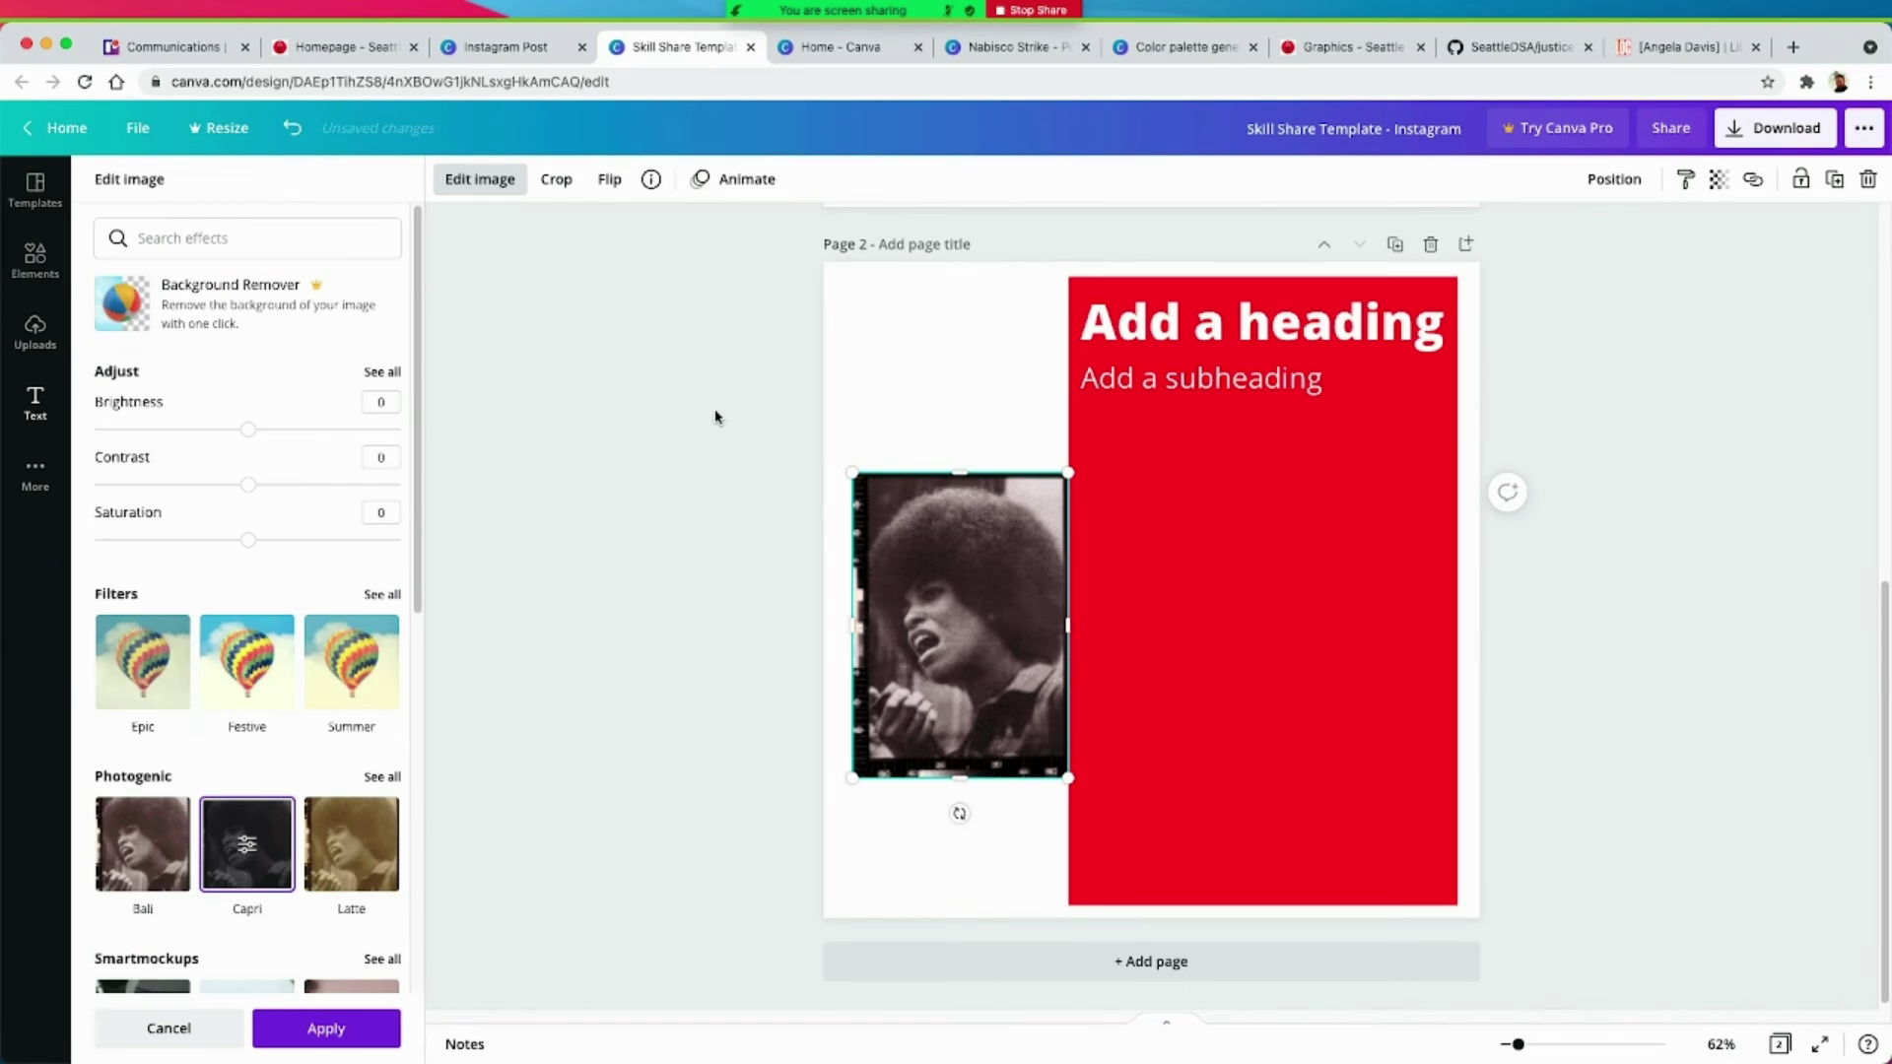
click(718, 418)
scroll(829, 636, up, 5)
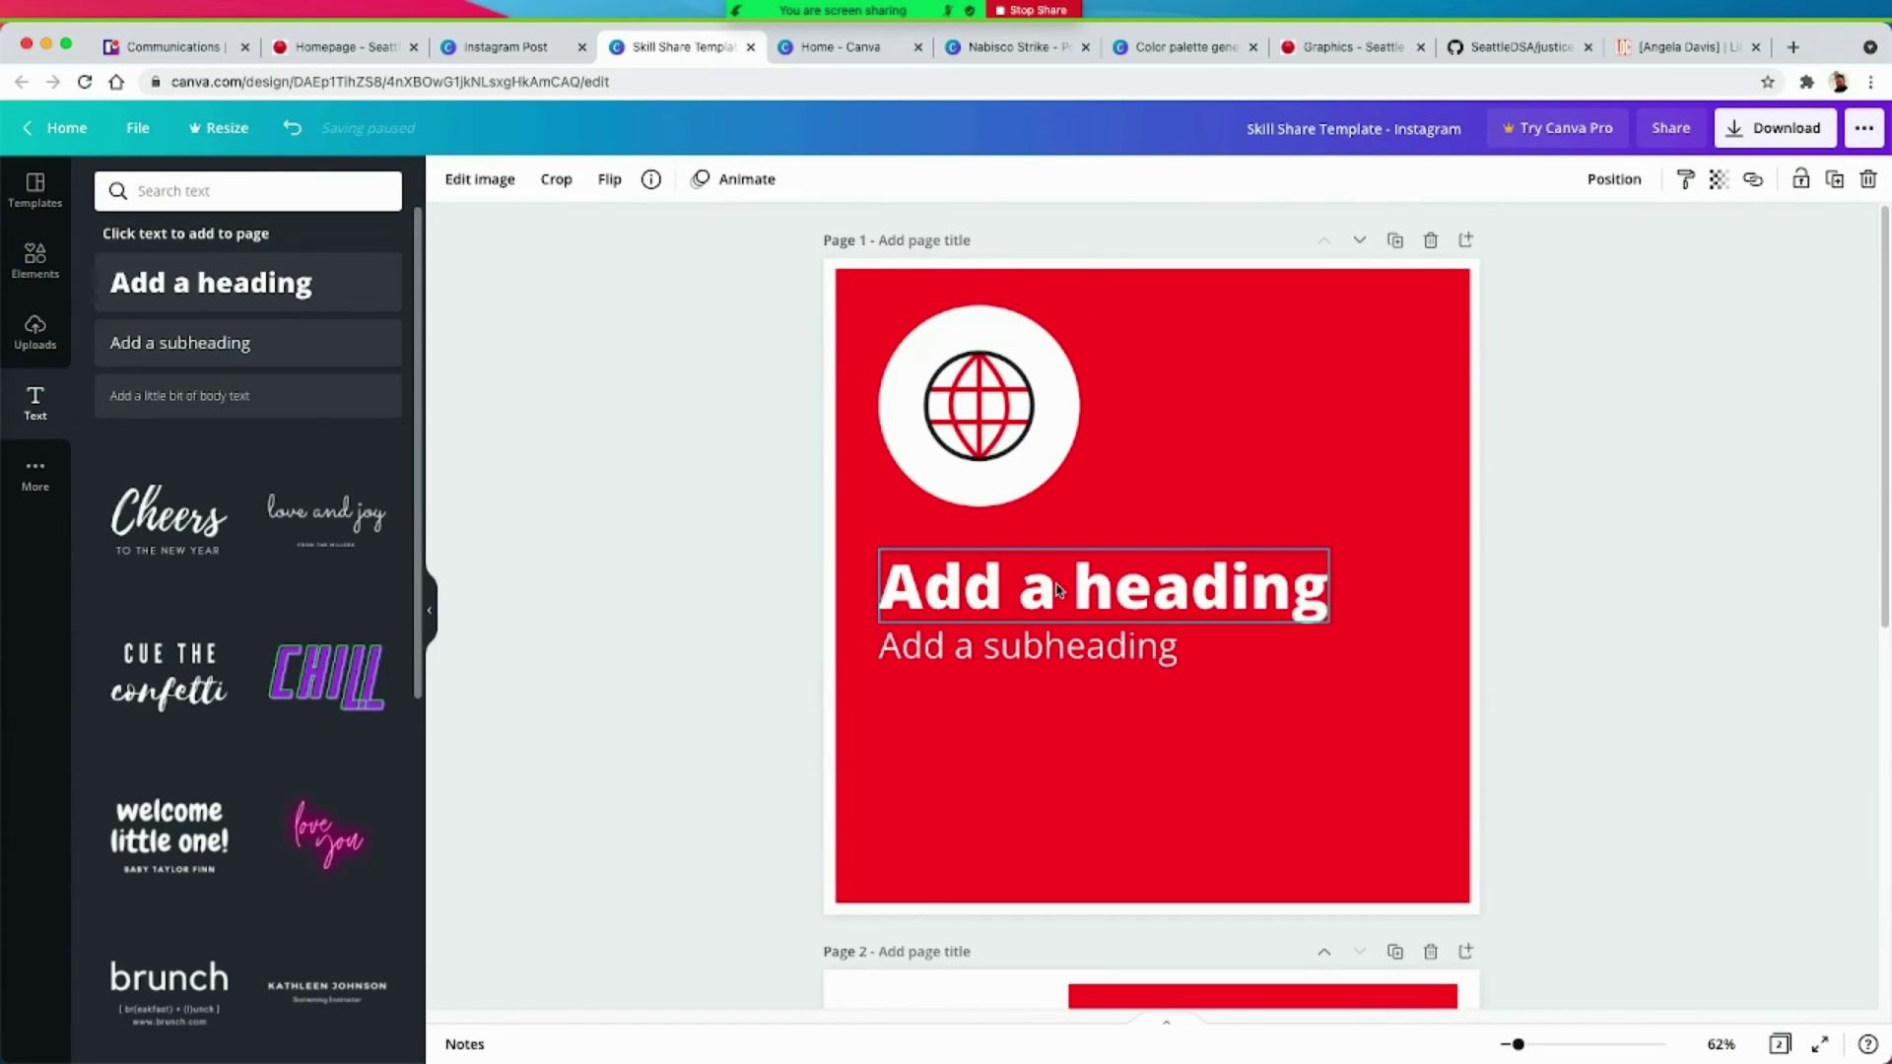
click(1025, 605)
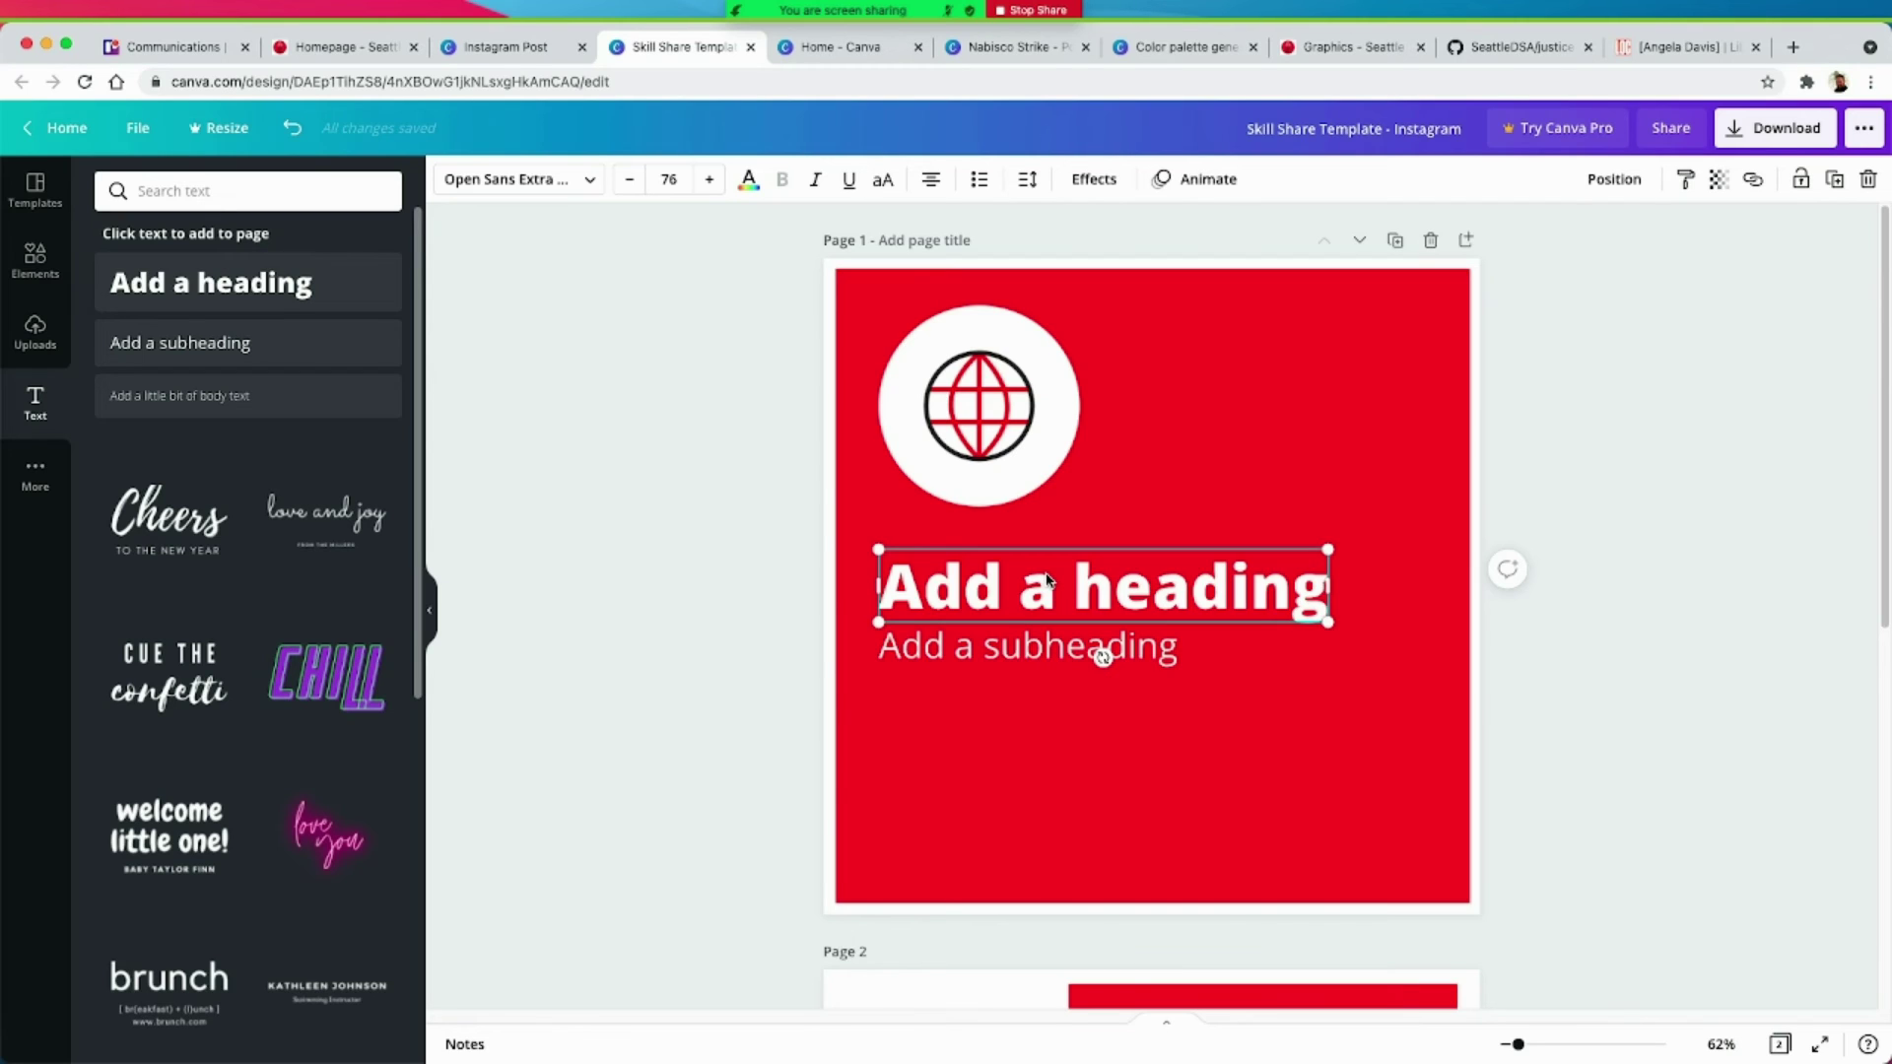
click(804, 259)
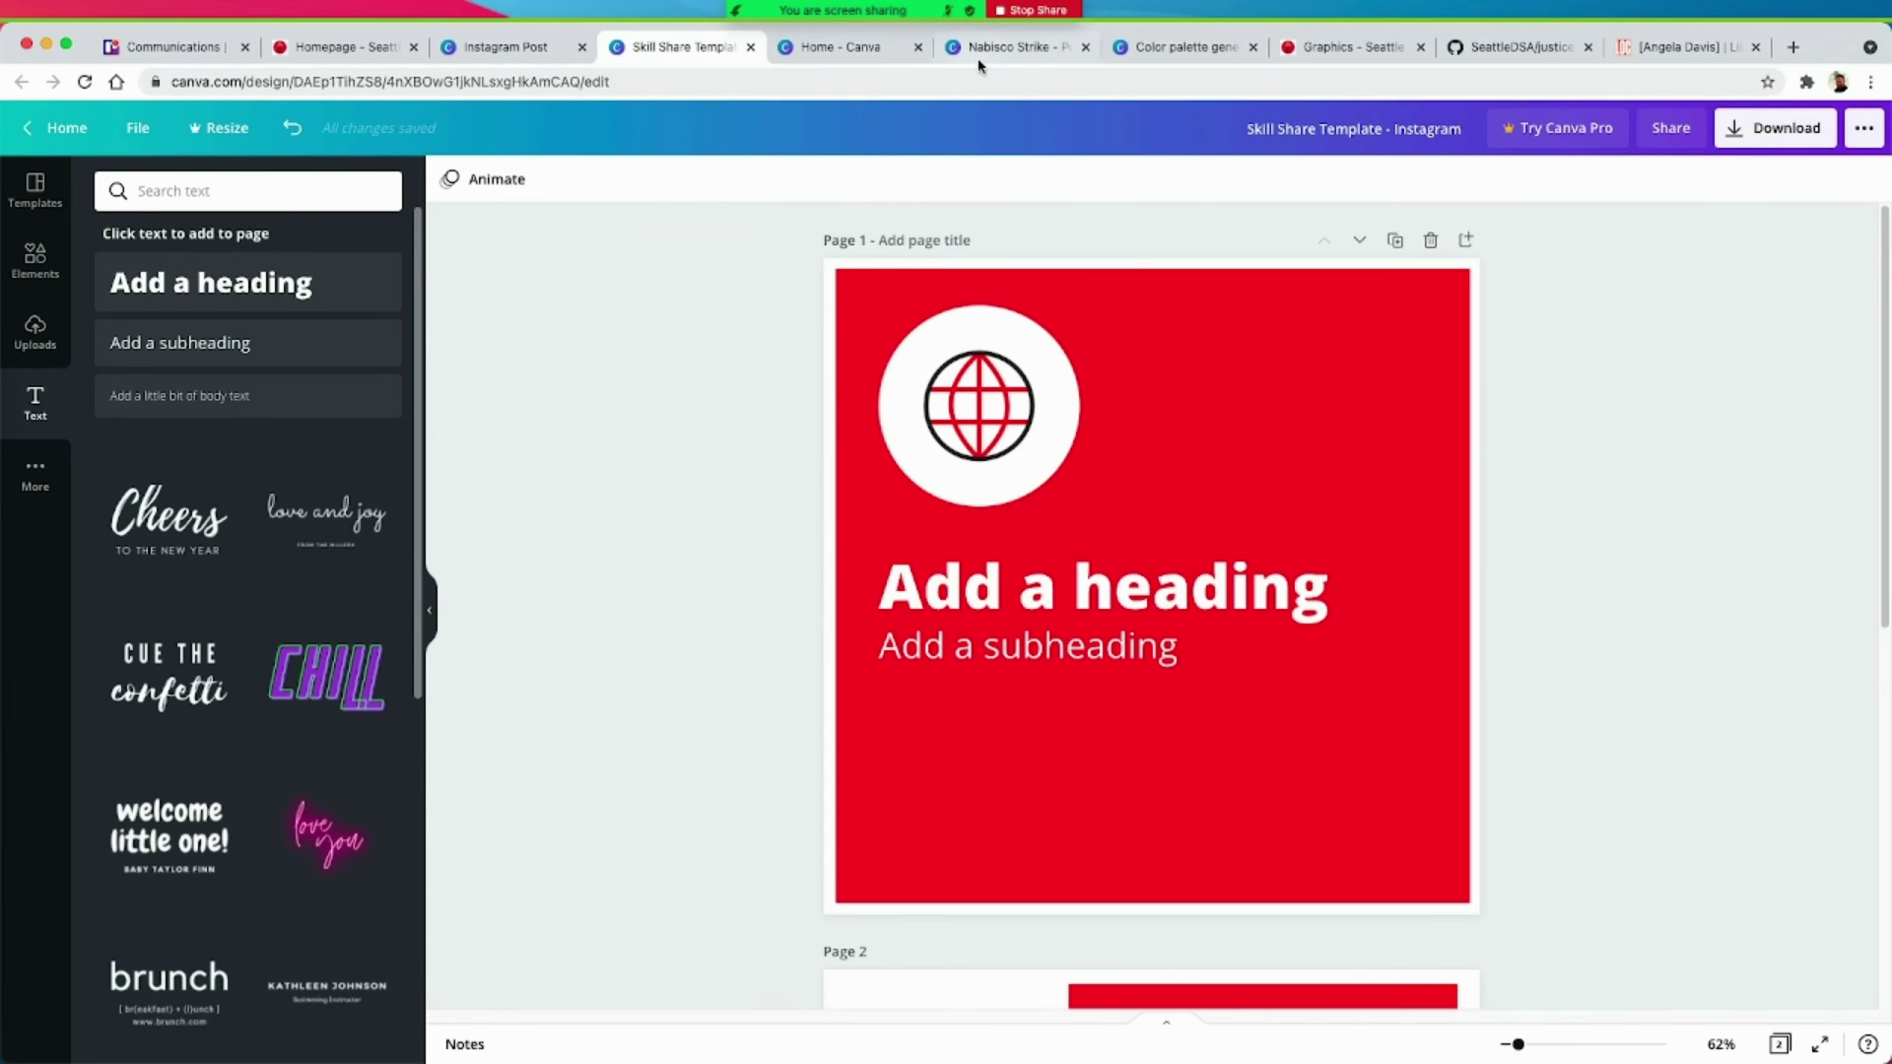
Step: View the Canva home page and the Color Palette Generator page, and return to the Skill Share template
click(826, 49)
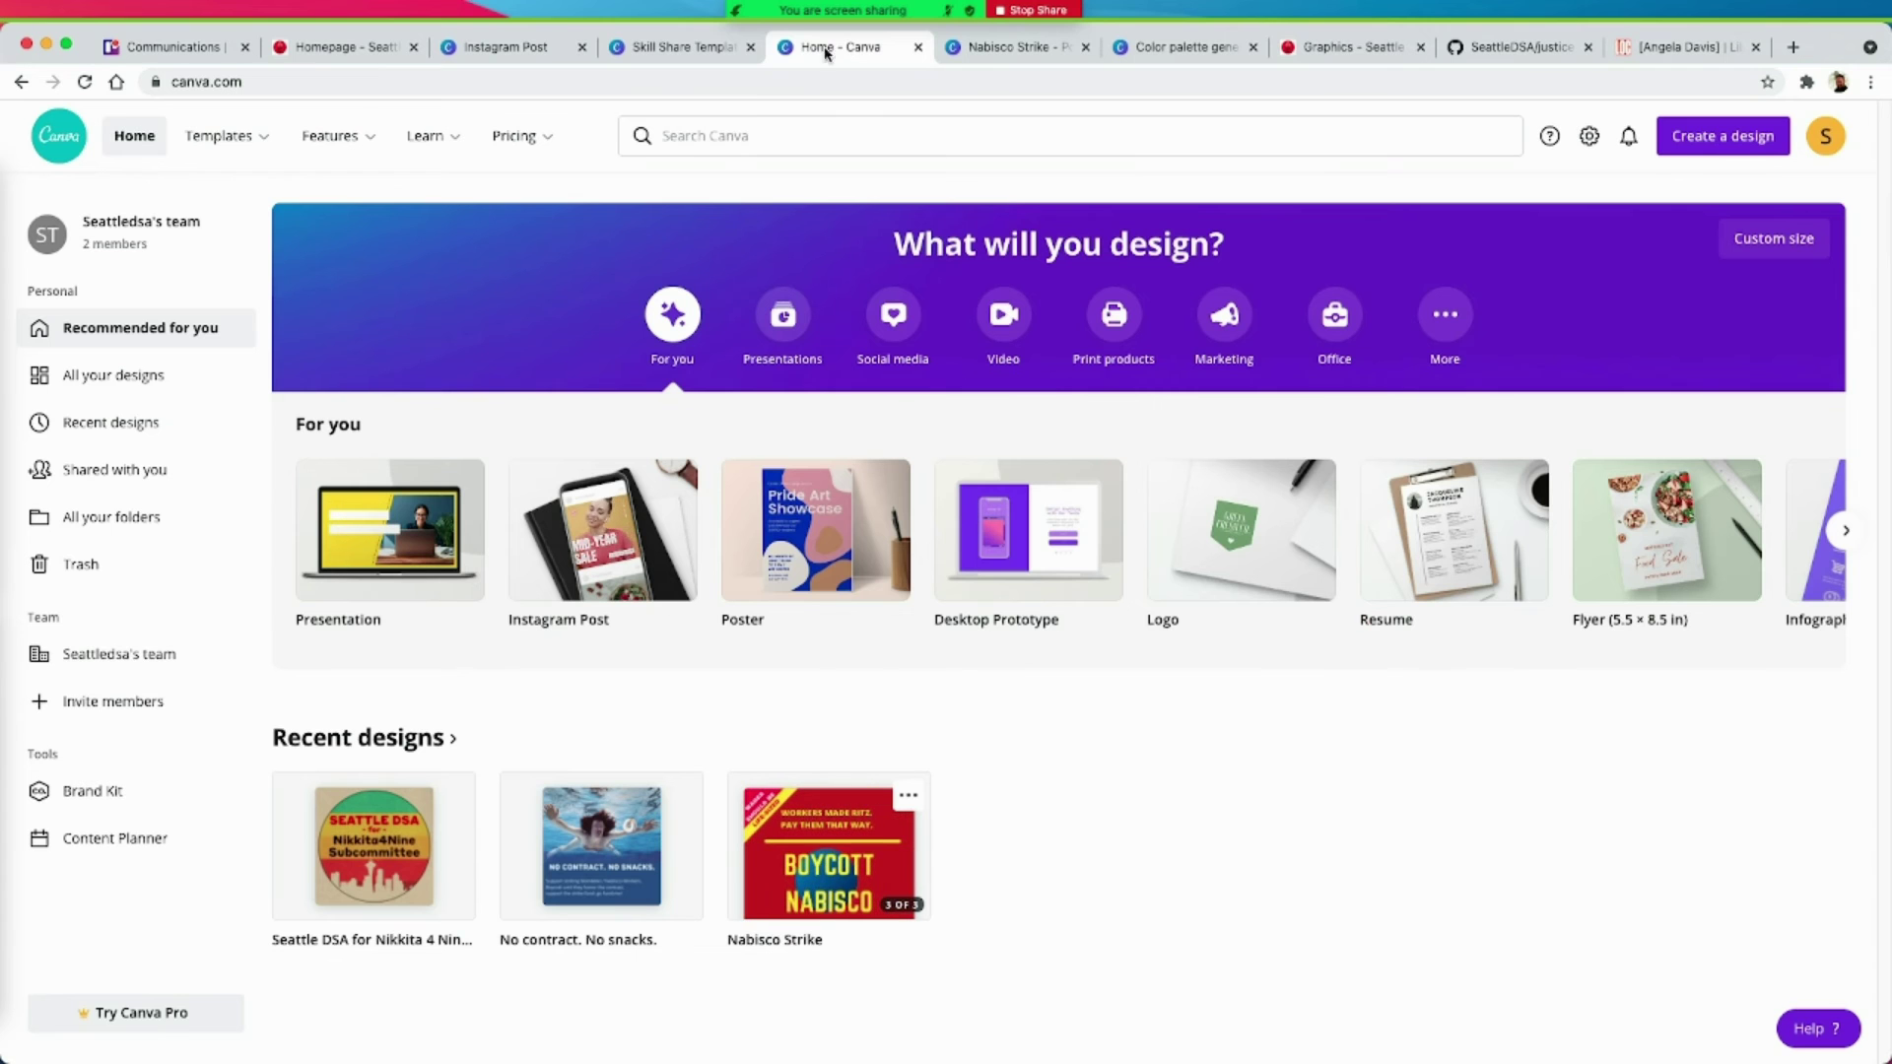
click(1183, 47)
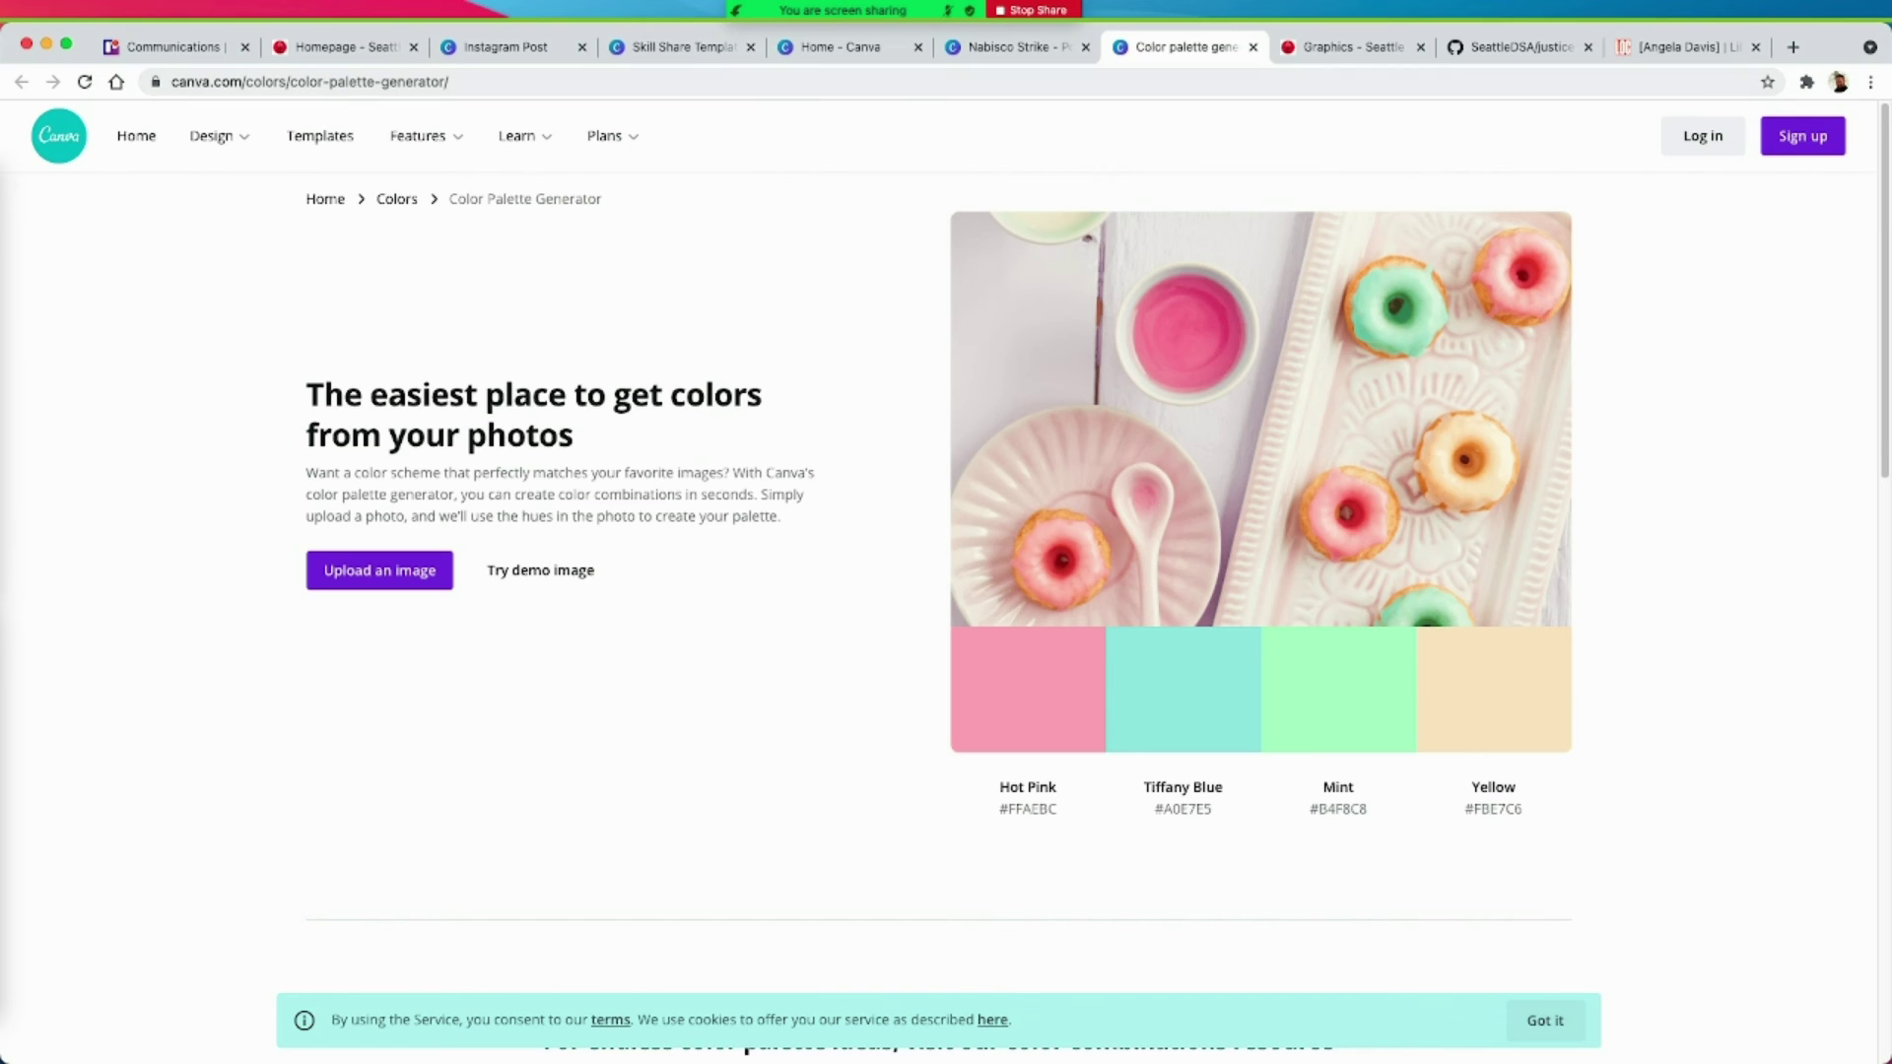
click(669, 49)
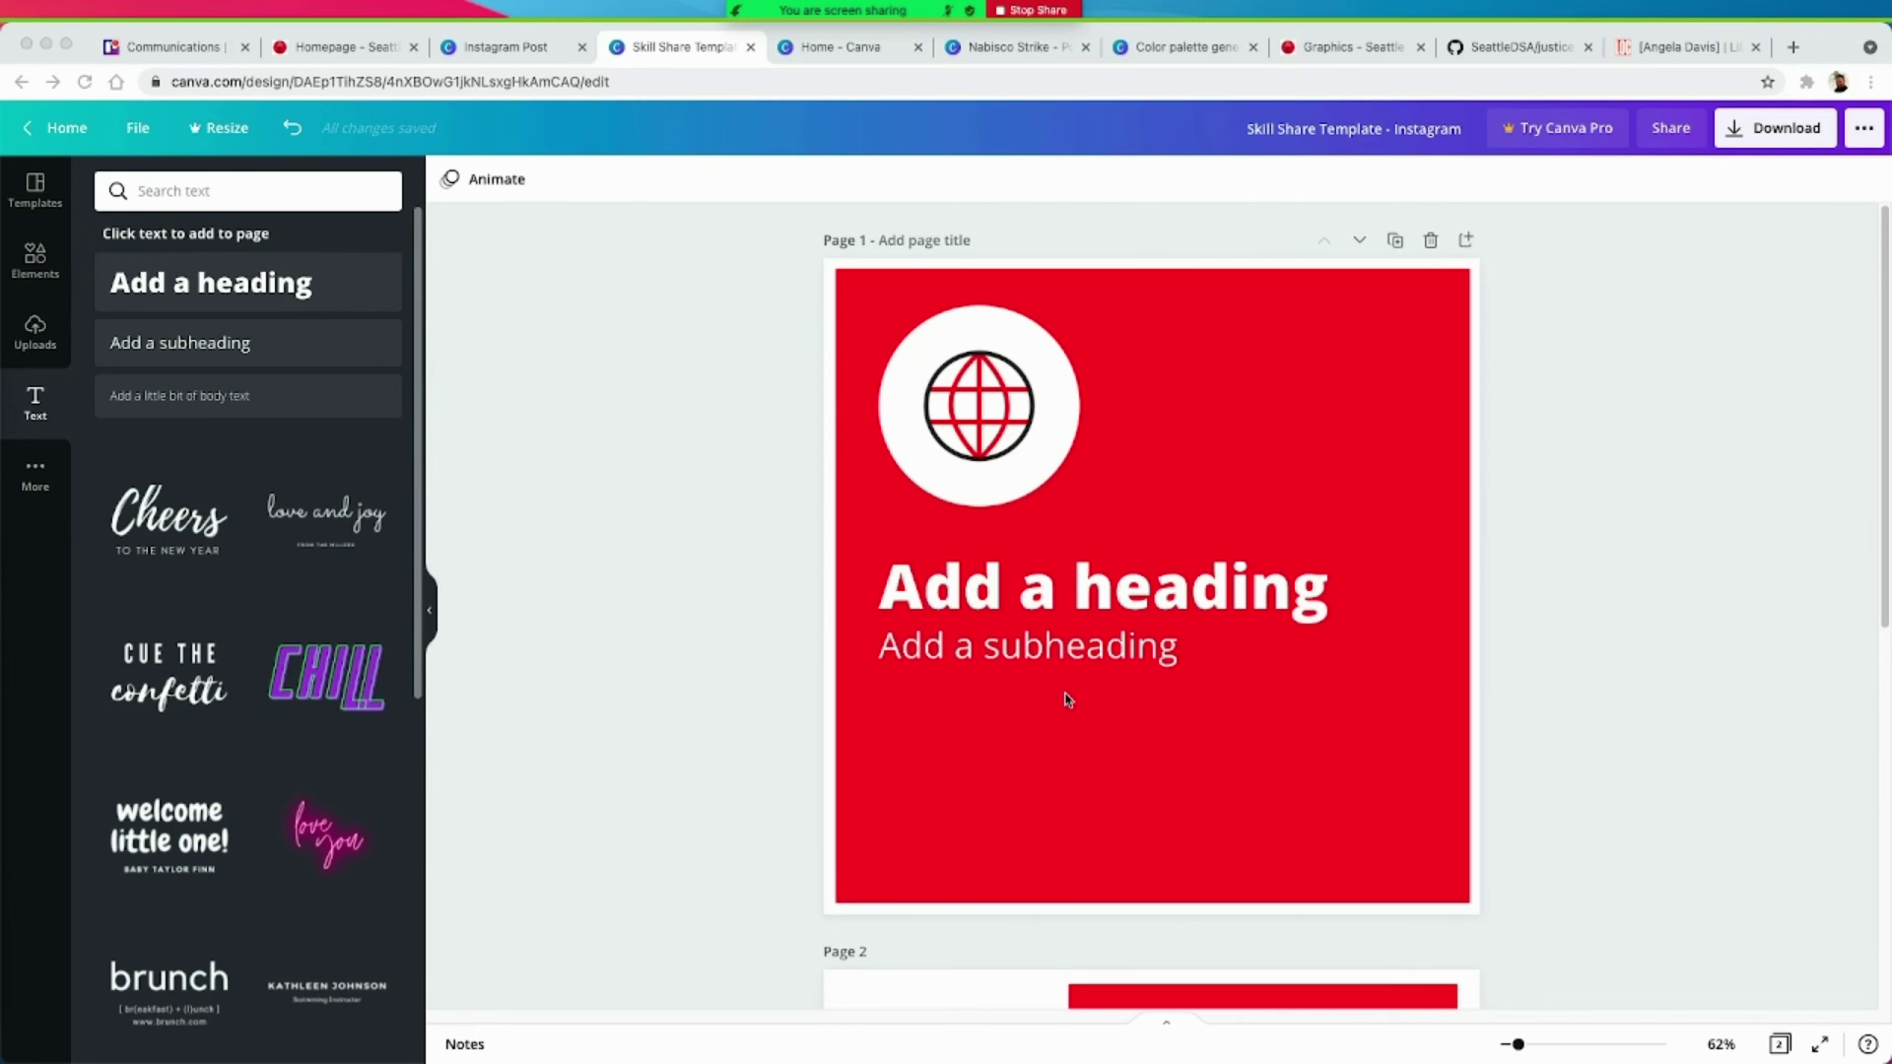
click(1025, 646)
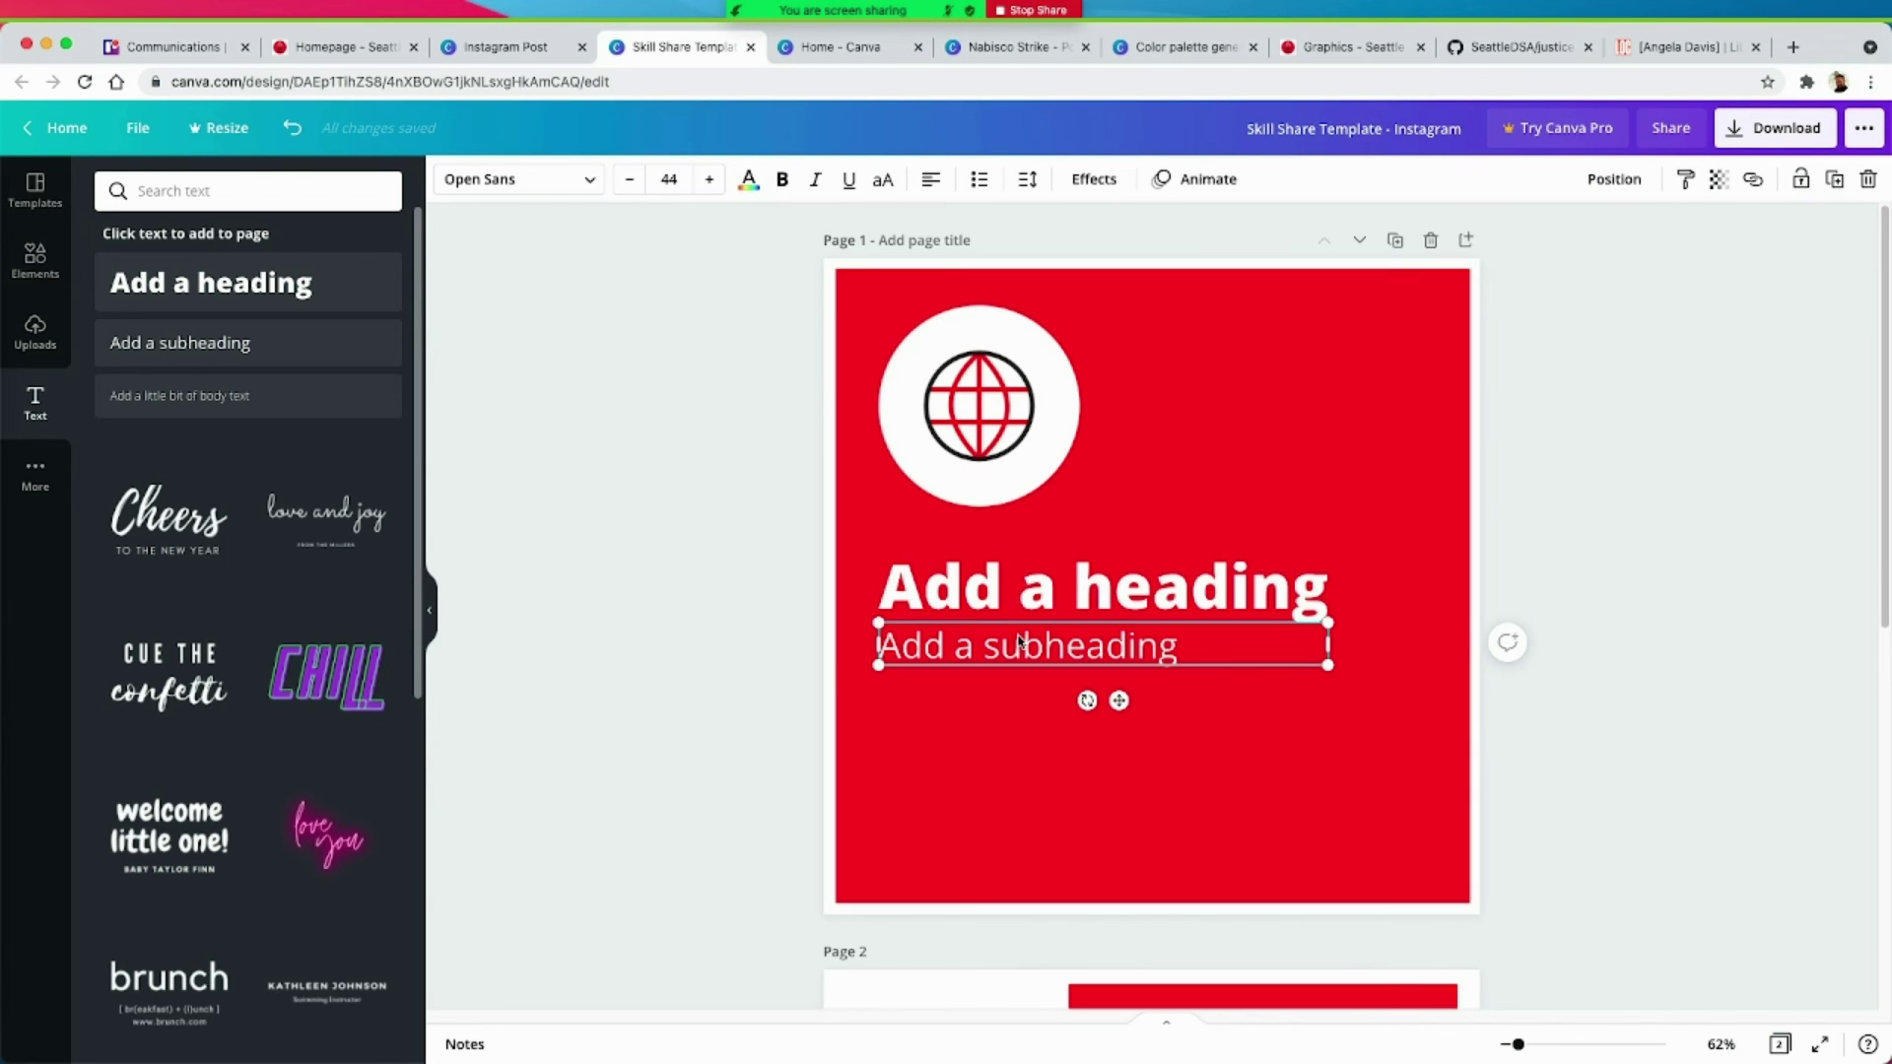
click(1613, 327)
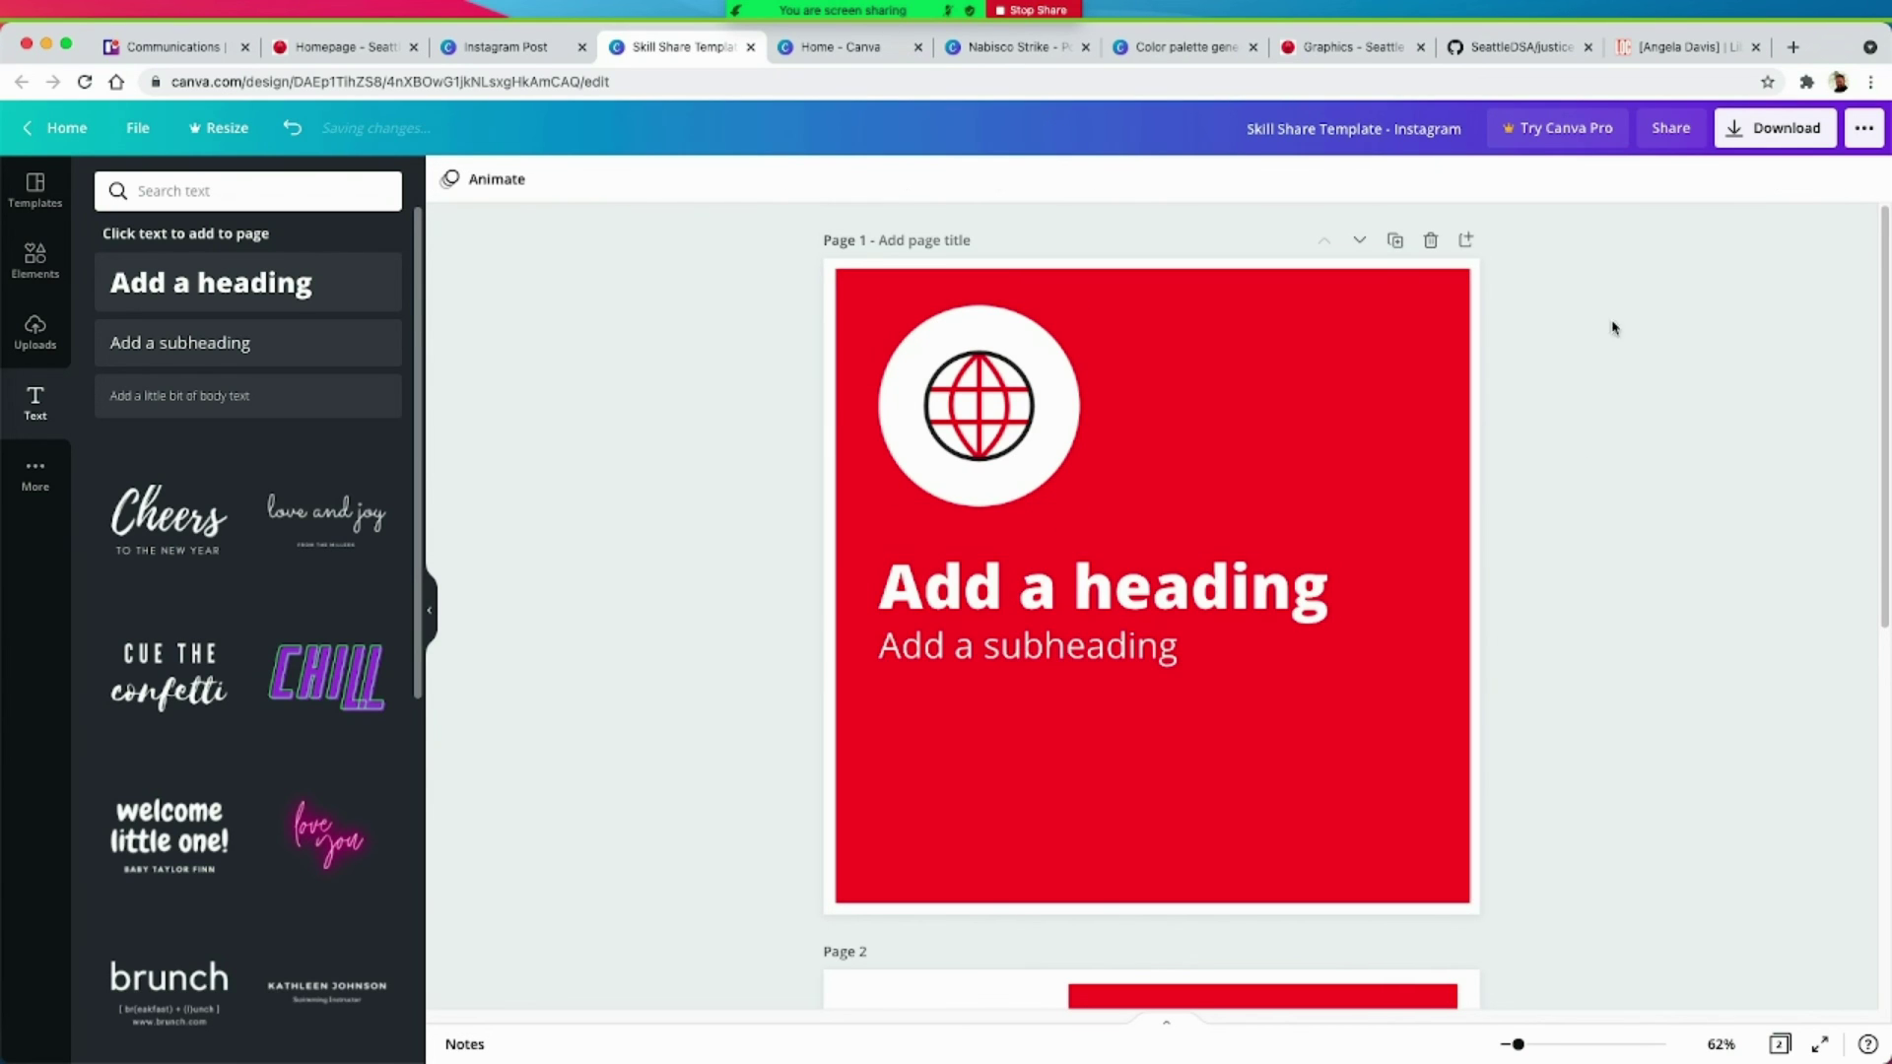
Step: Copy the template's share link with edit access and close the sharing options
click(1670, 136)
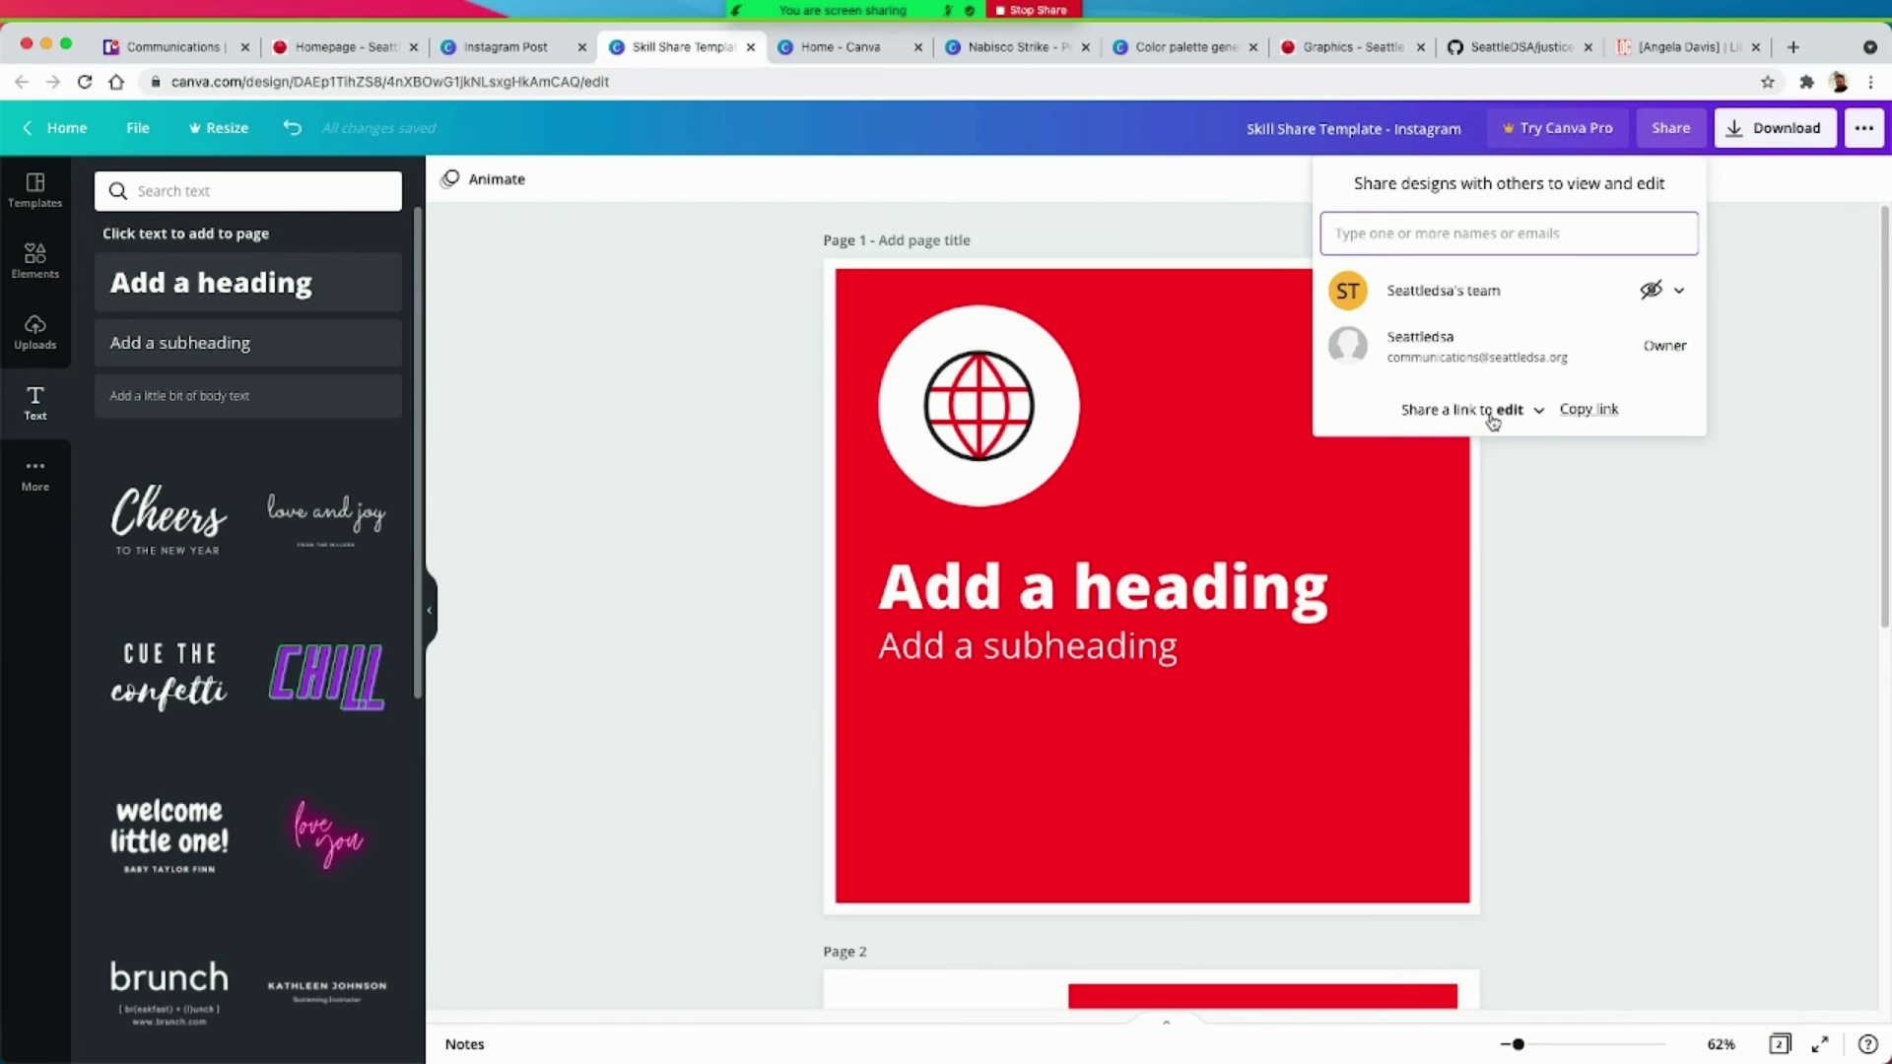
click(1590, 410)
click(1536, 541)
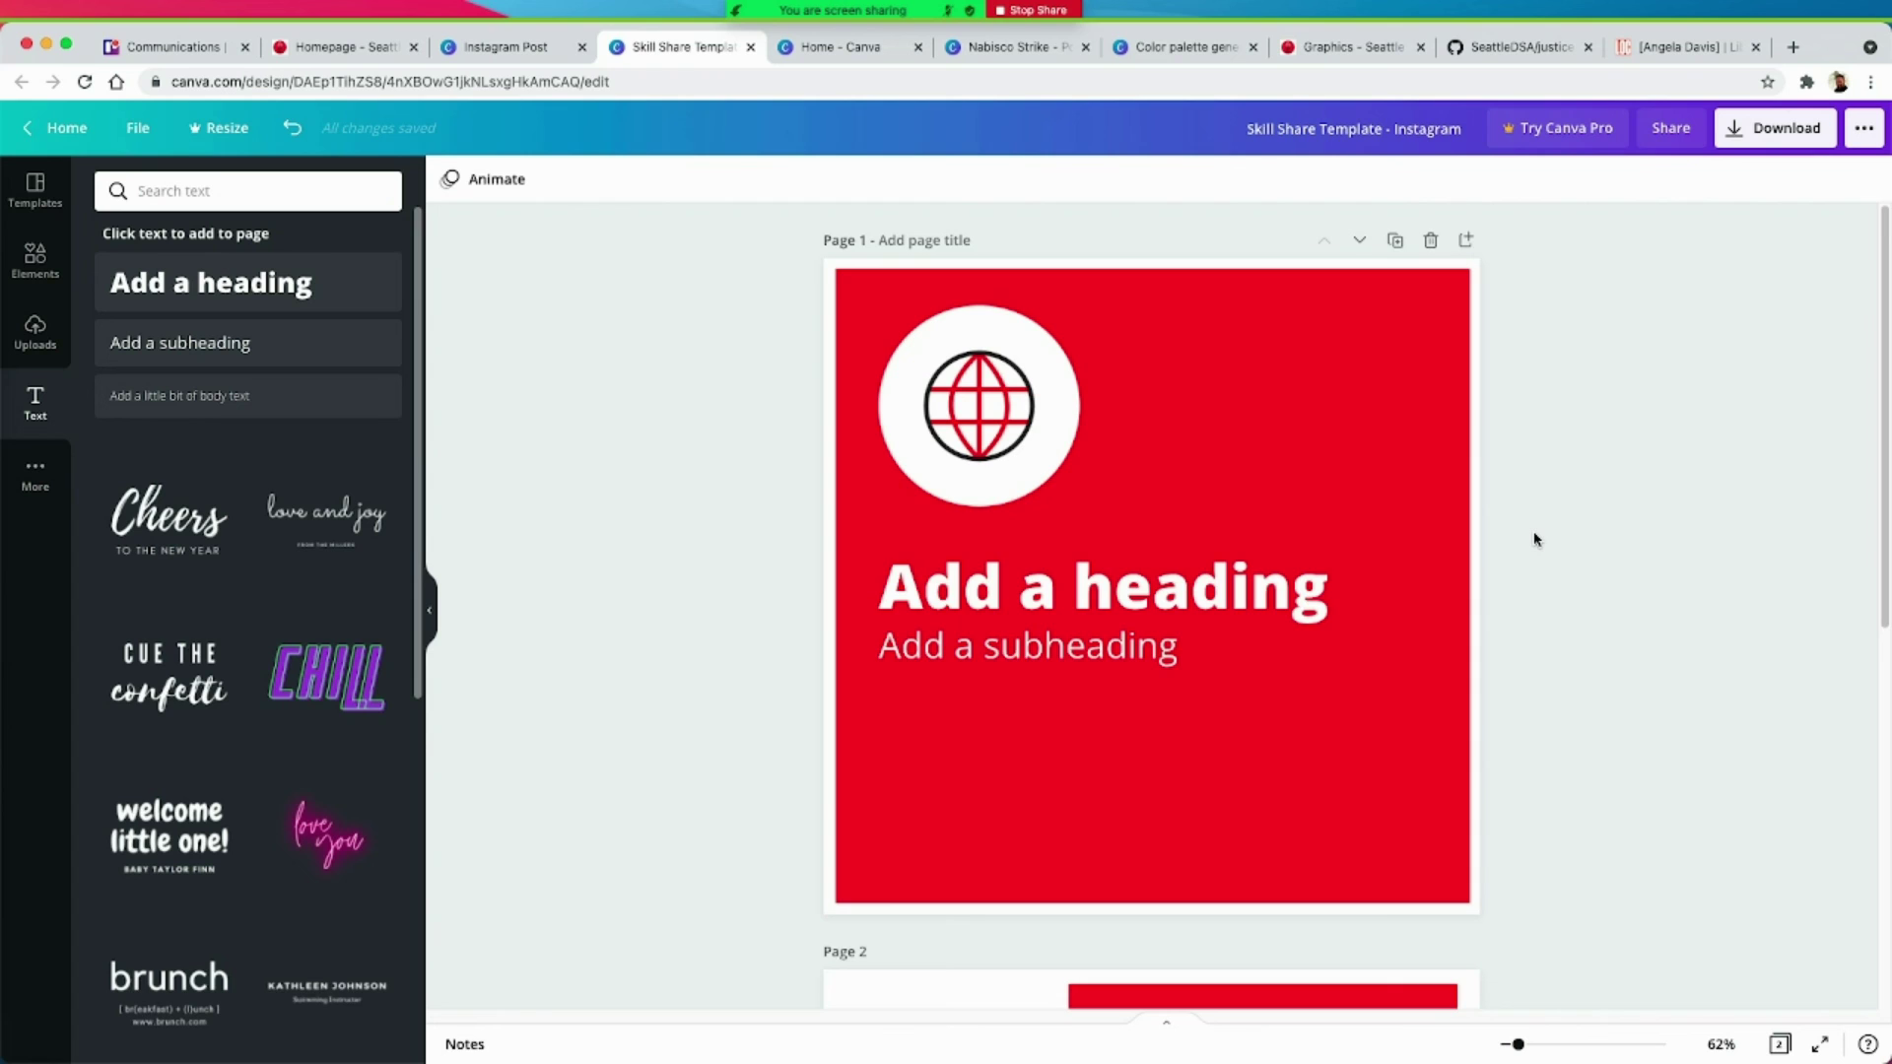
Step: Review the design's download options for file type and pages, and close them without downloading
click(1764, 129)
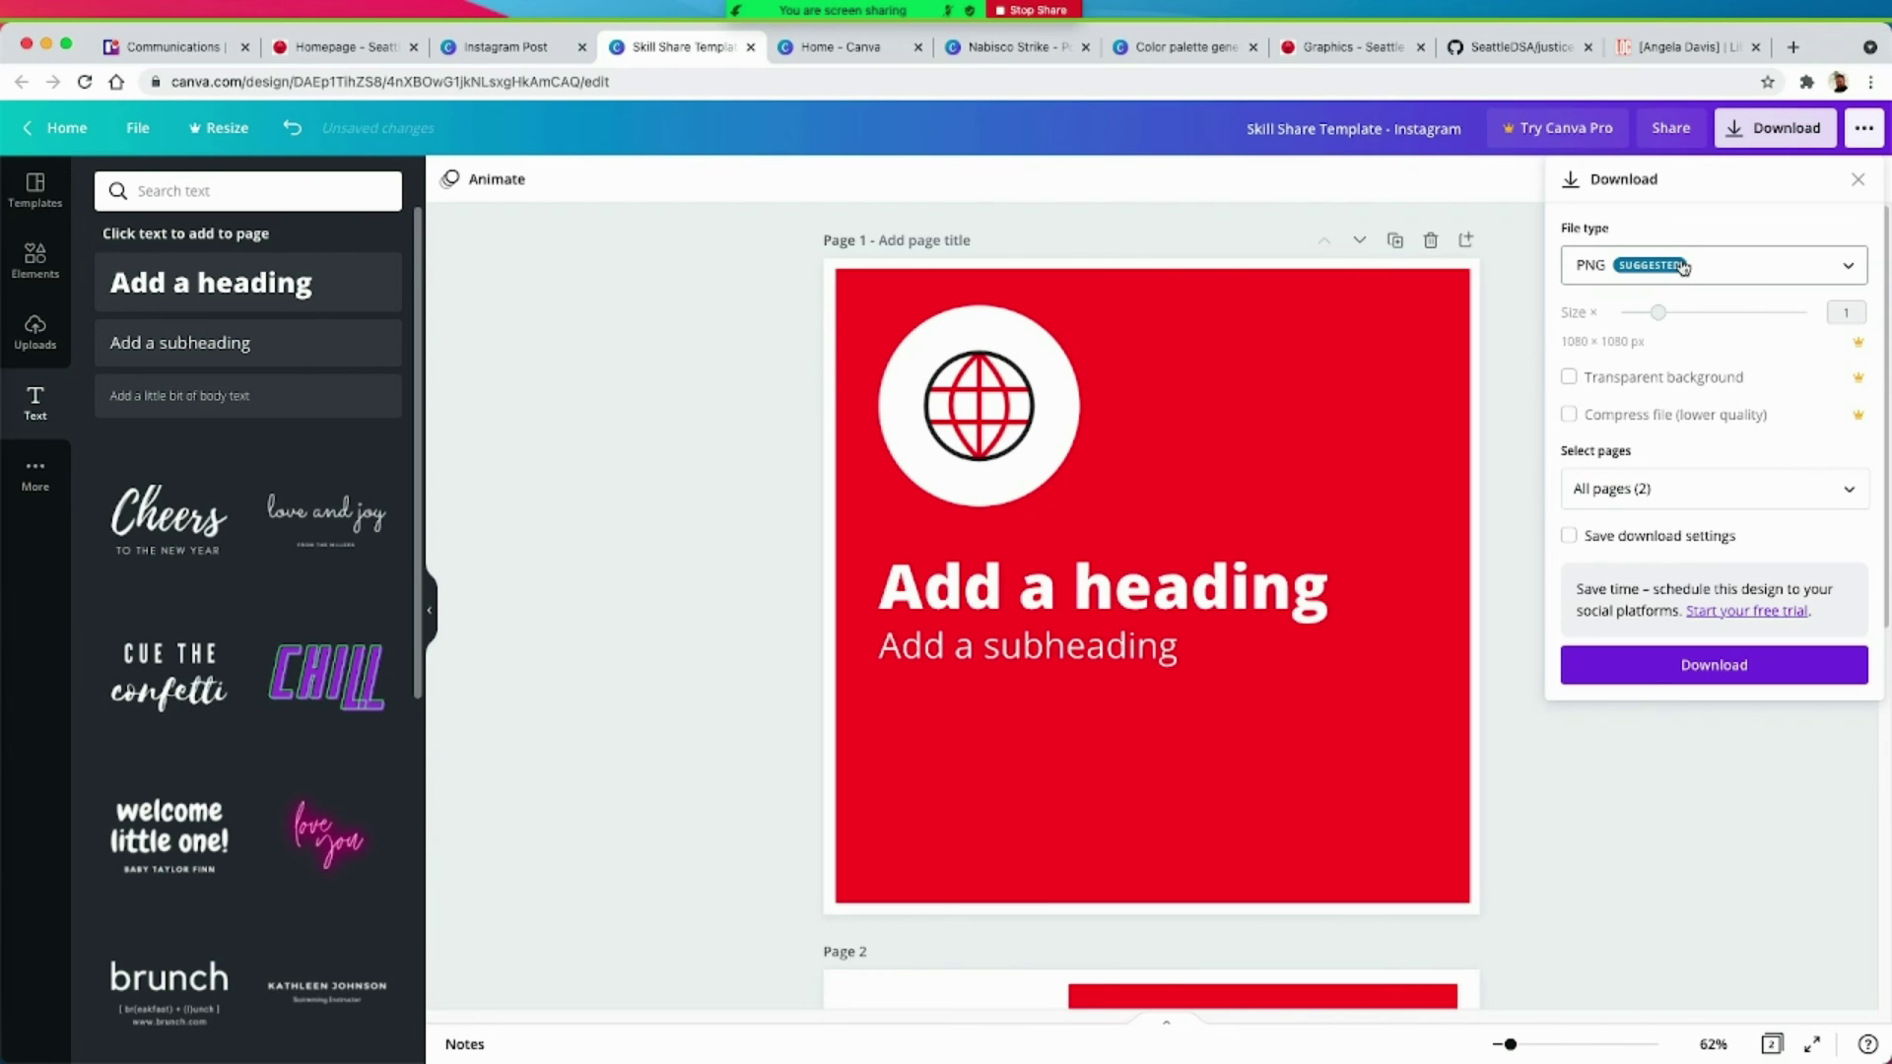
click(1654, 730)
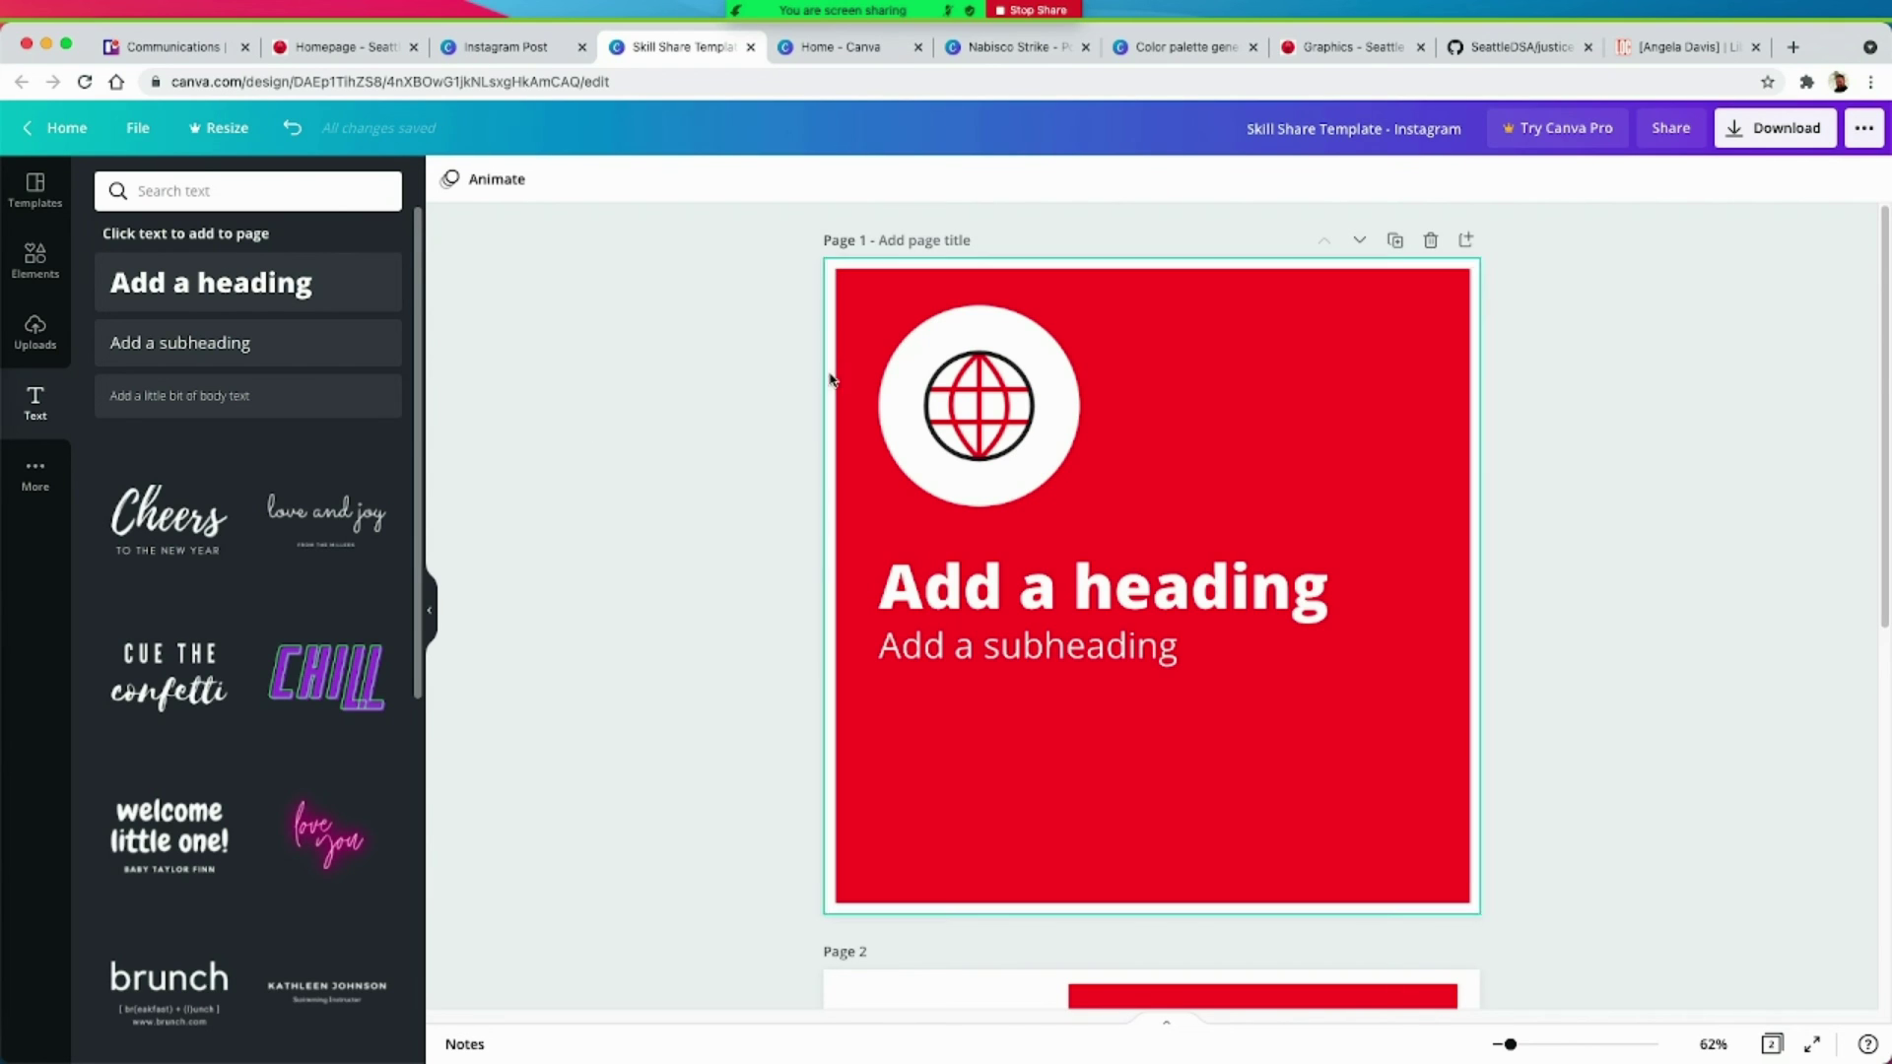
click(899, 347)
click(856, 347)
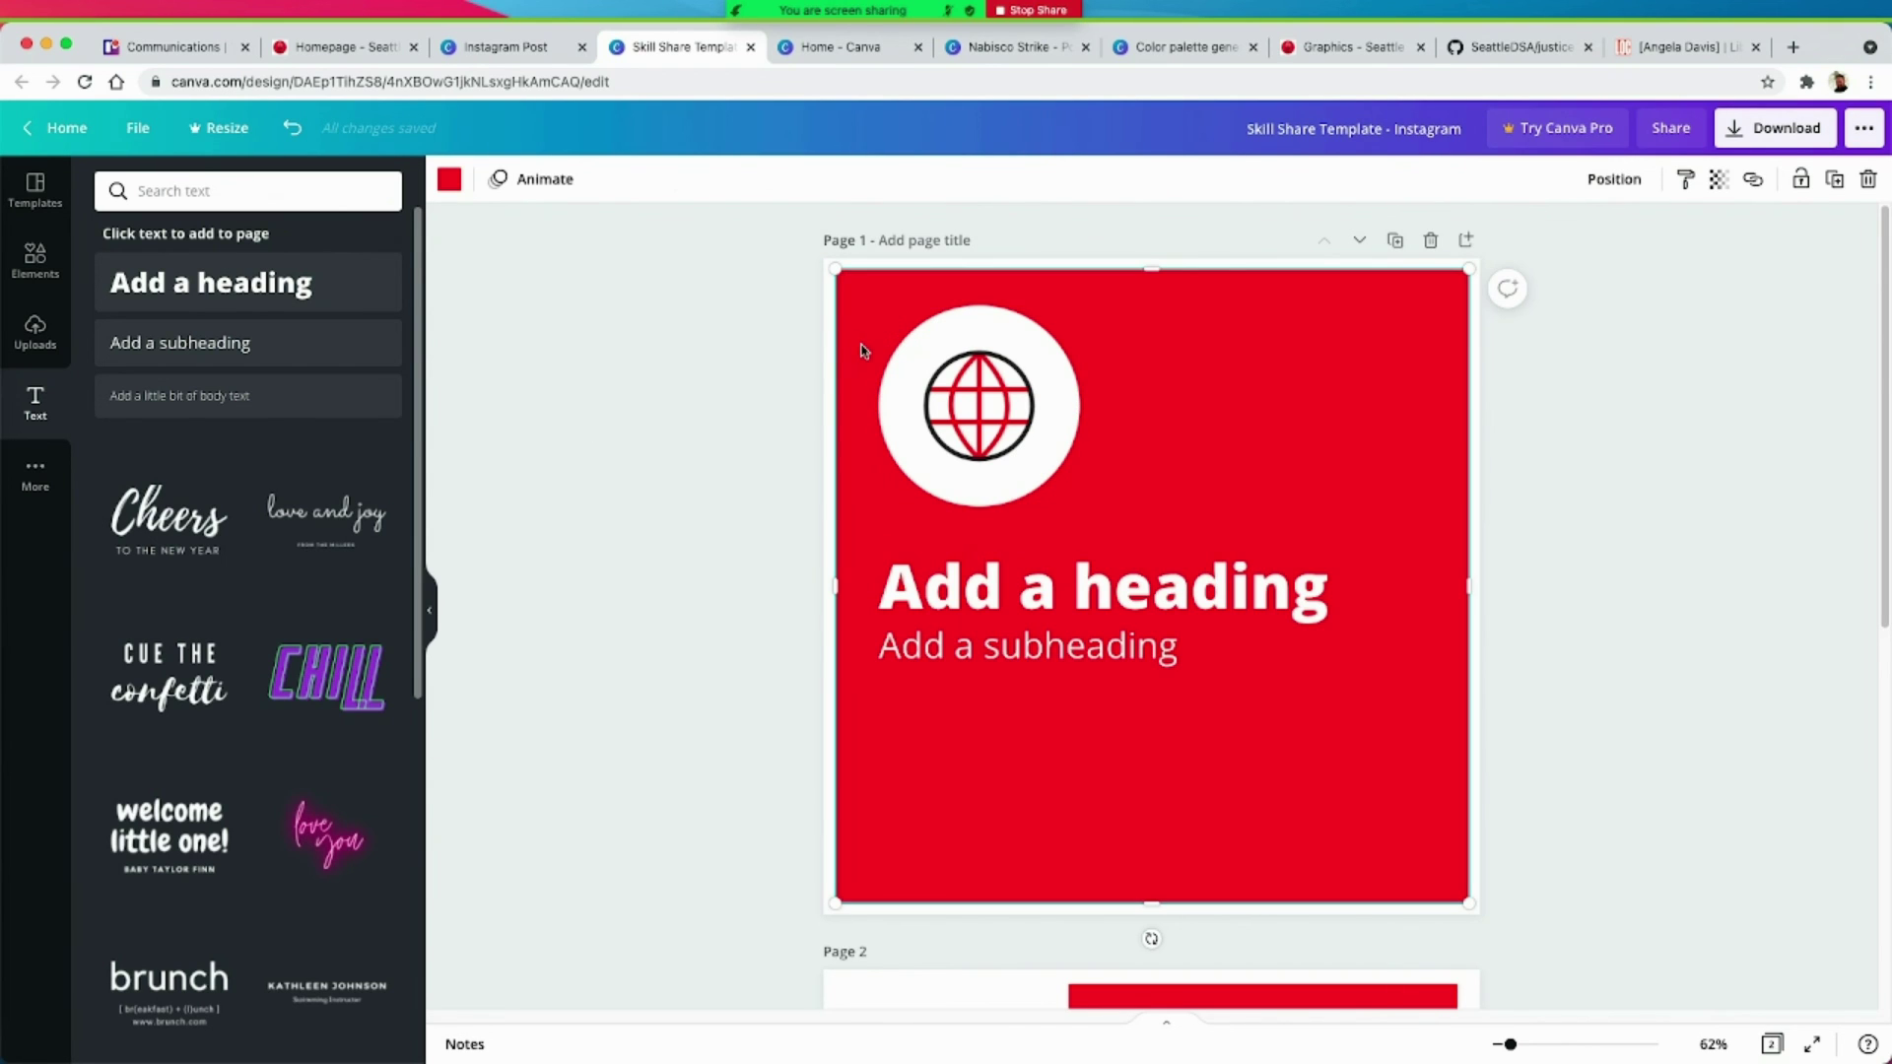